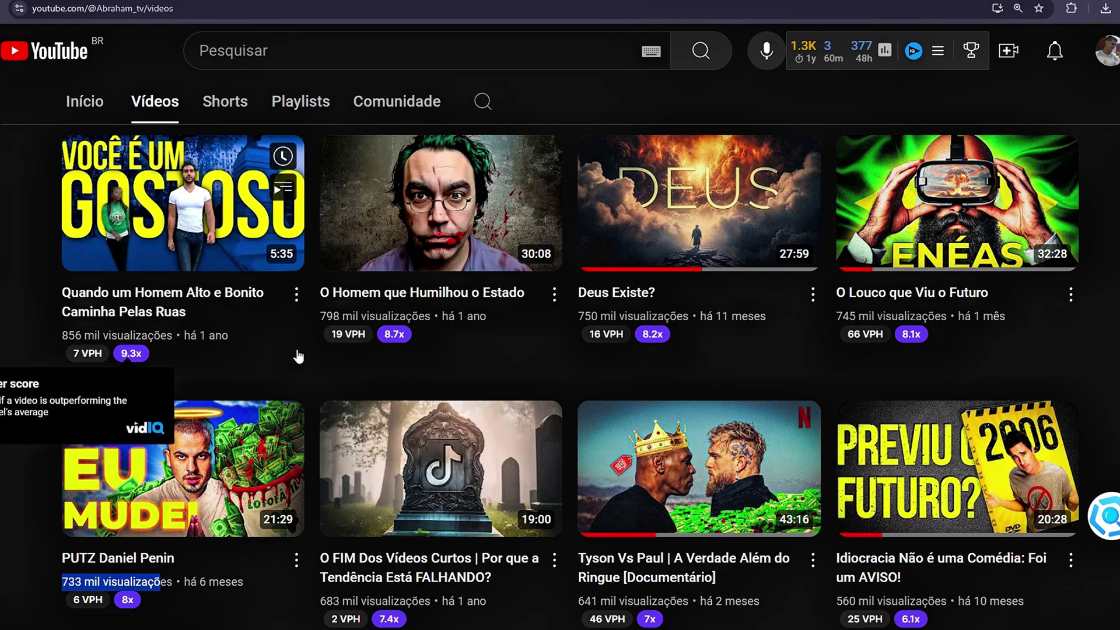
- Look over the video thumbnails and view counts on the Abraham_tv YouTube channel
left_click_drag(320, 316, 429, 321)
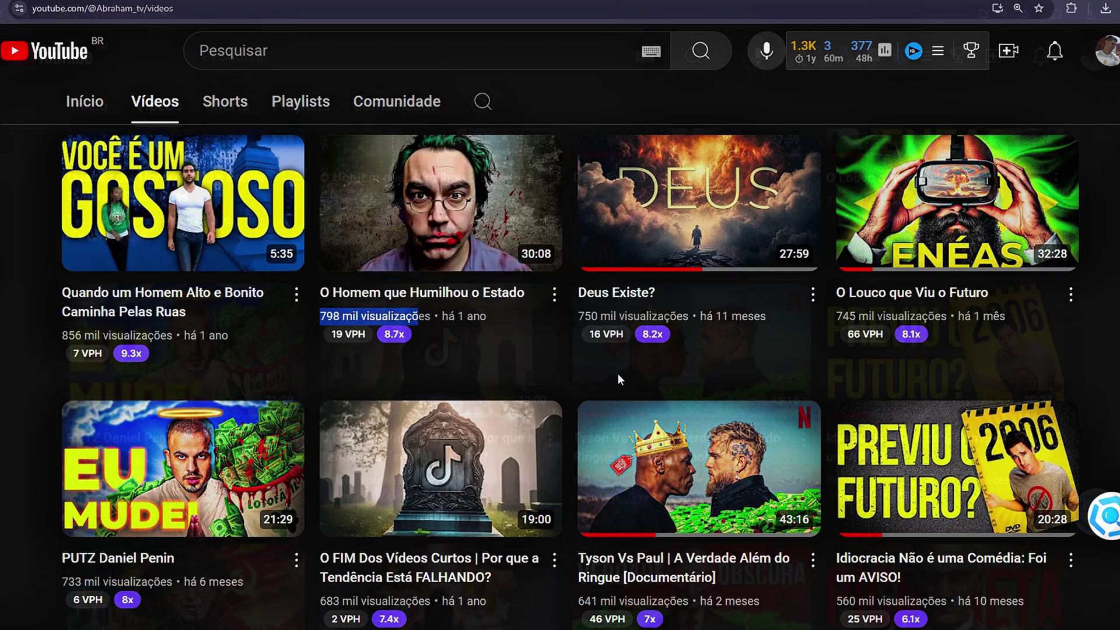
scroll(618, 374, "down", 5)
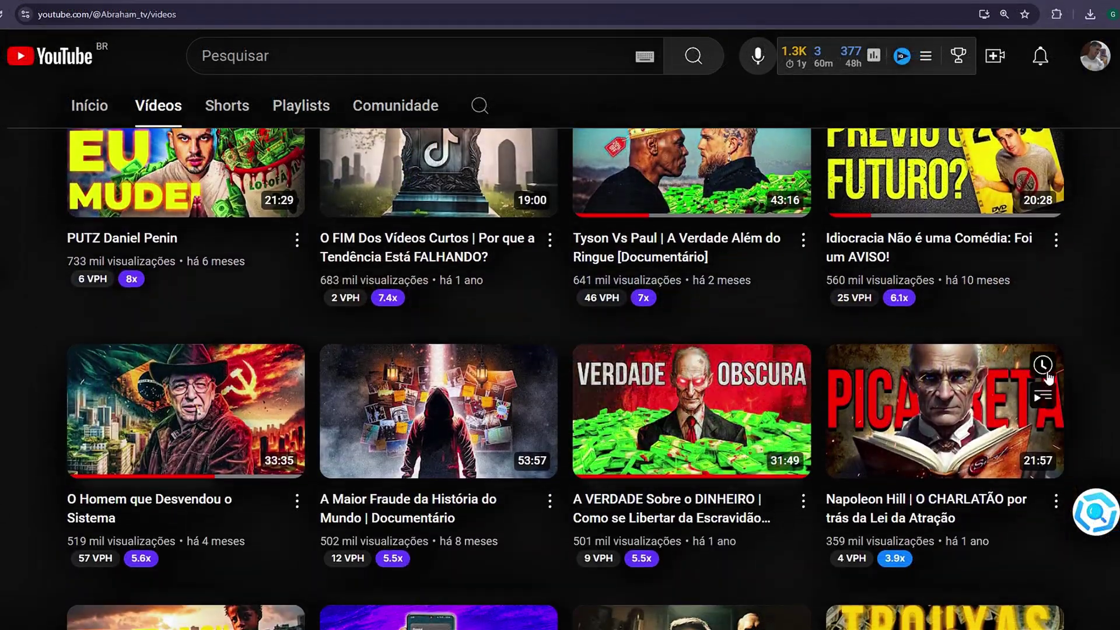
scroll(677, 493, "down", 2)
scroll(560, 349, "down", 4)
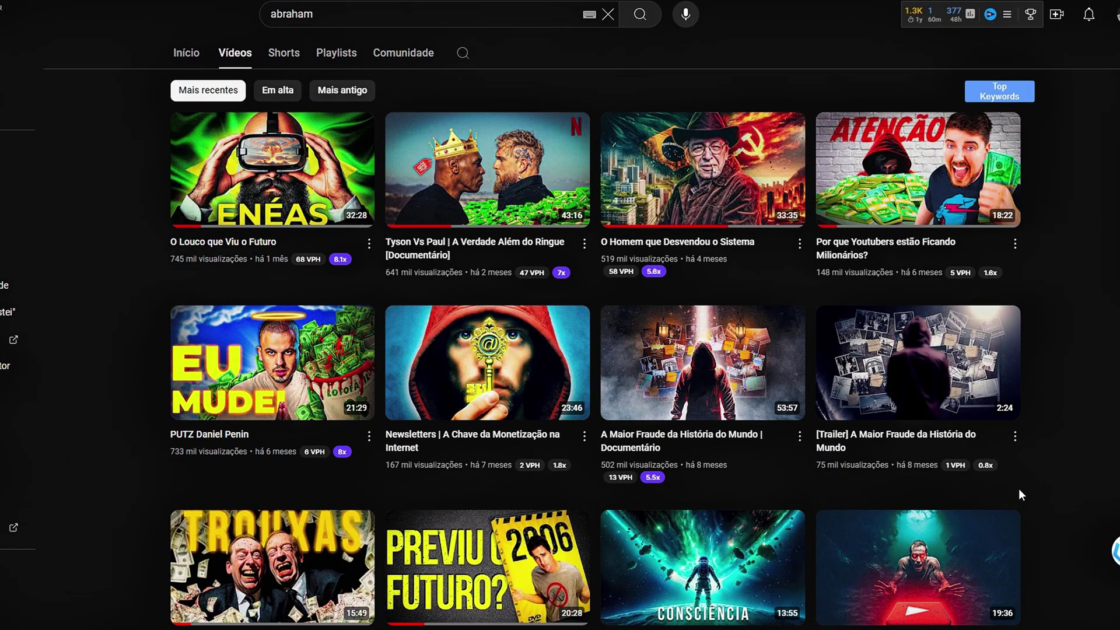
scroll(560, 336, "down", 3)
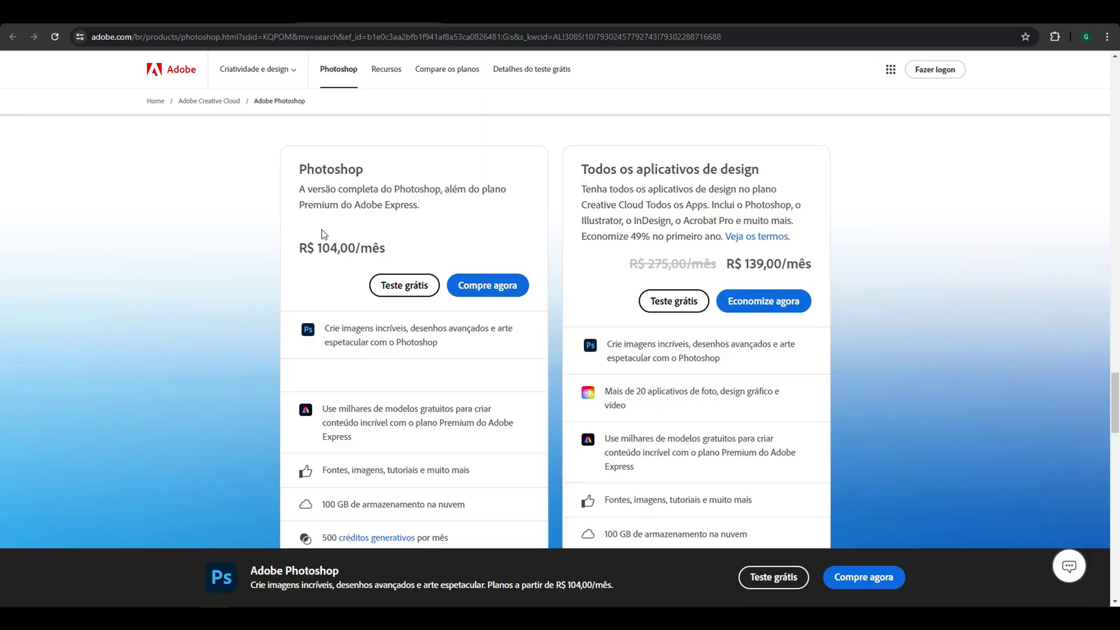
left_click_drag(296, 248, 373, 255)
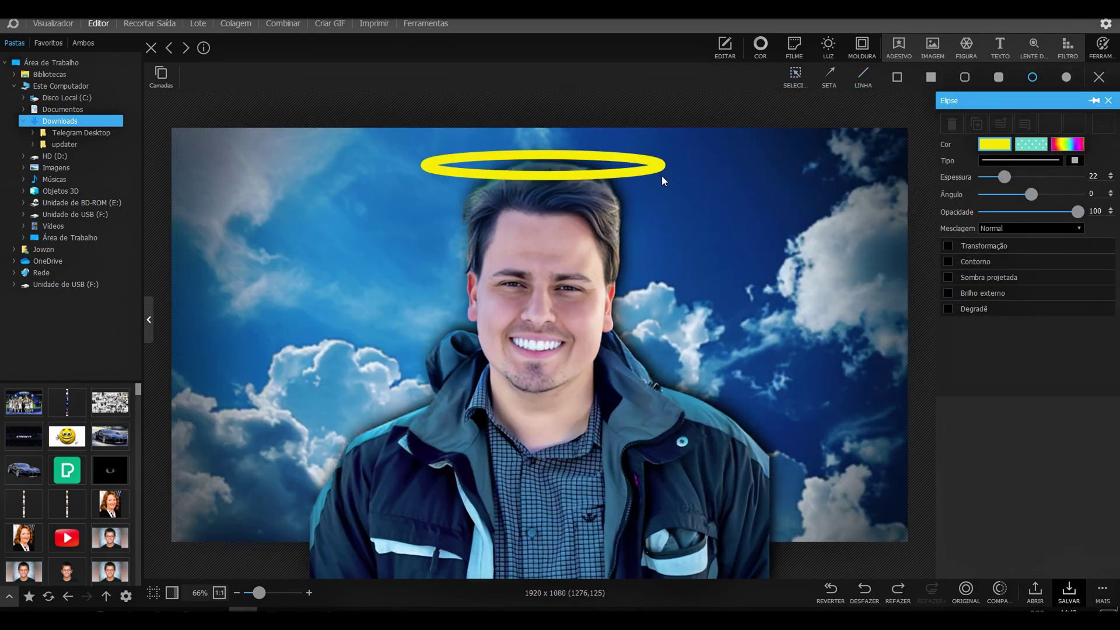
left_click_drag(535, 175, 534, 184)
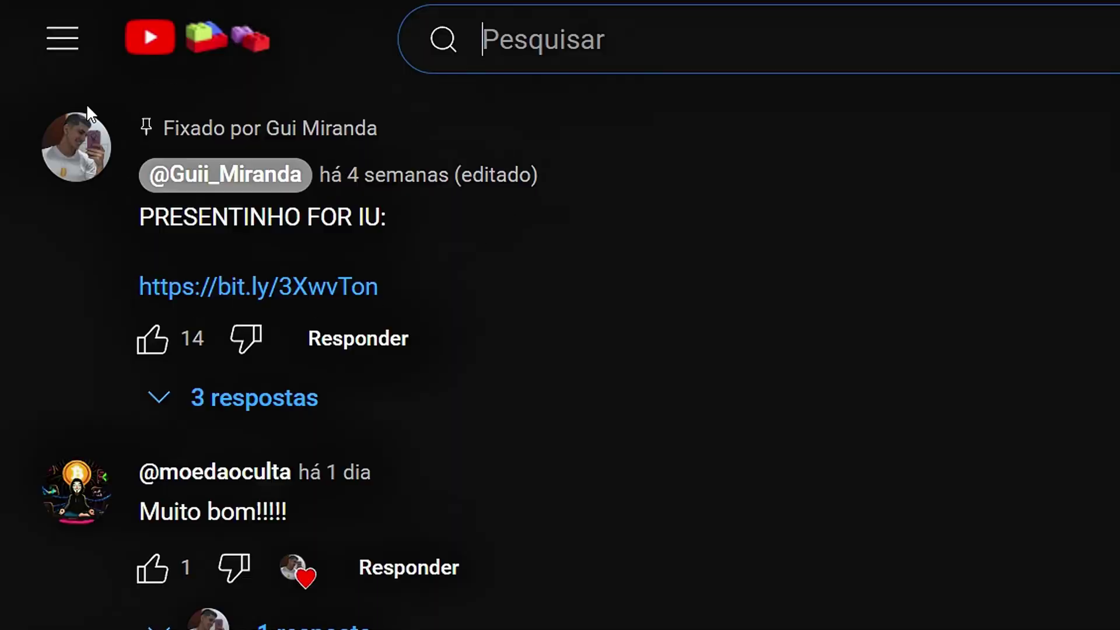
left_click_drag(137, 120, 283, 285)
left_click(52, 172)
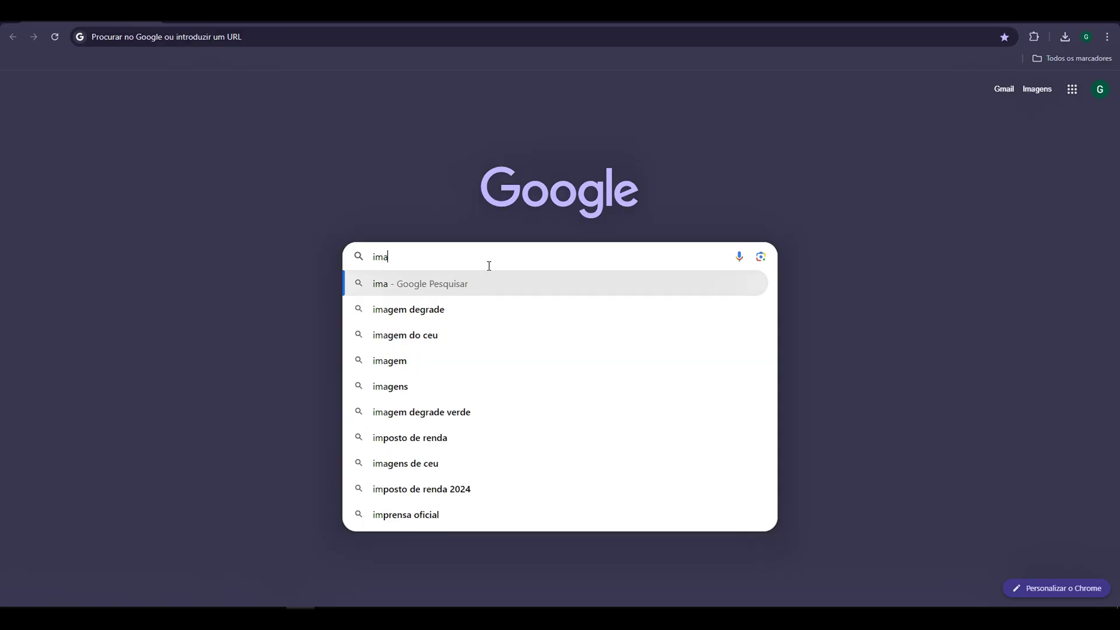
- Search Google for "imagens do ceu" and show the image results
type("ge")
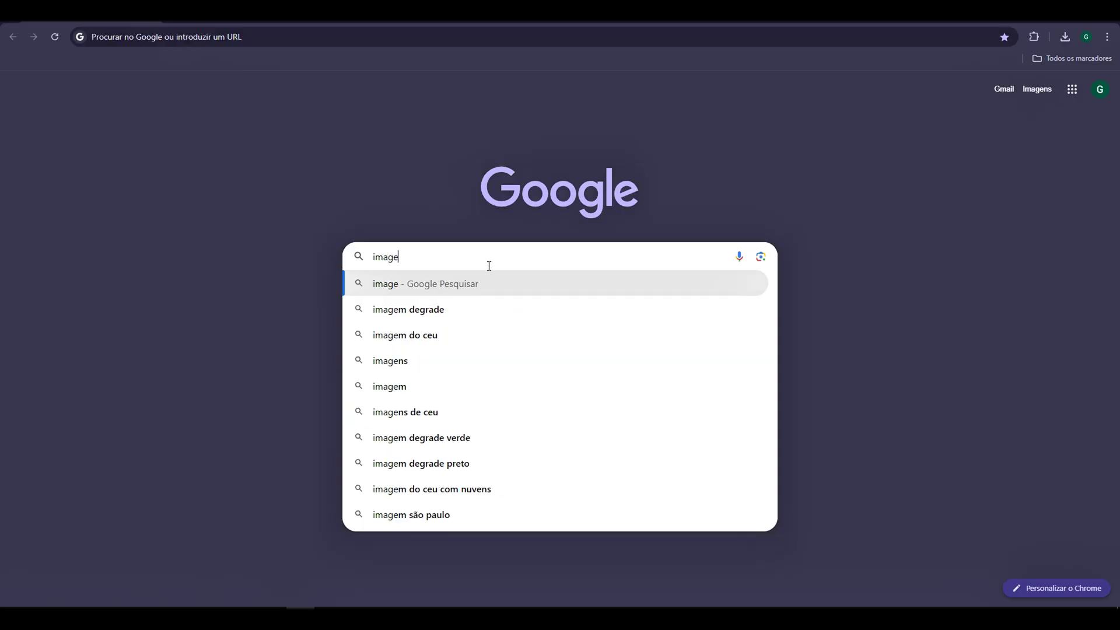
type("ns do ceu")
key("Return")
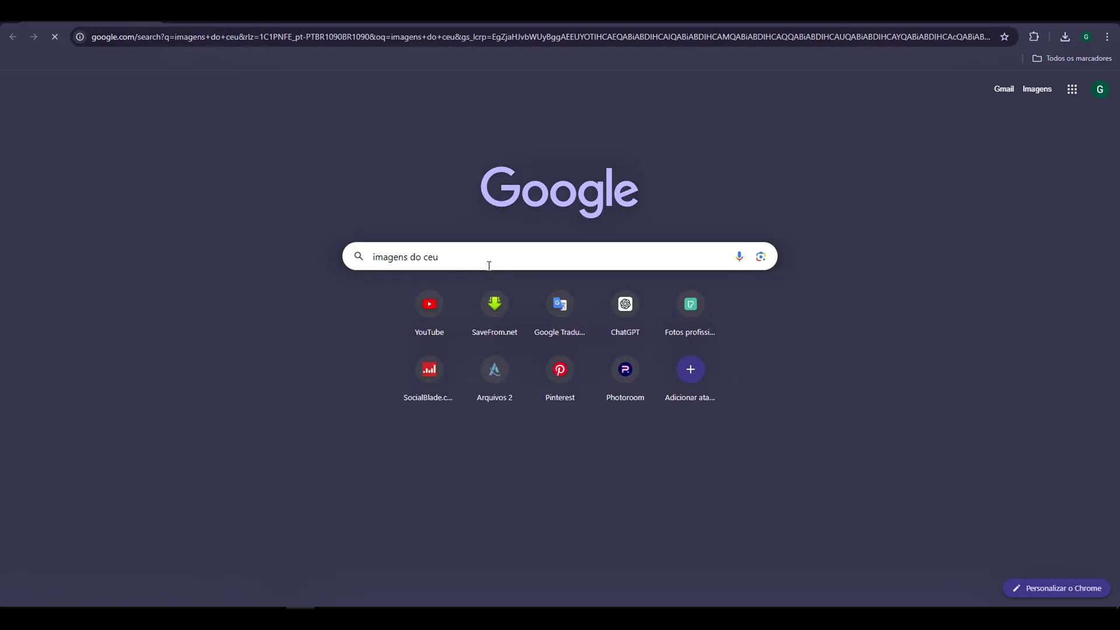
left_click(190, 116)
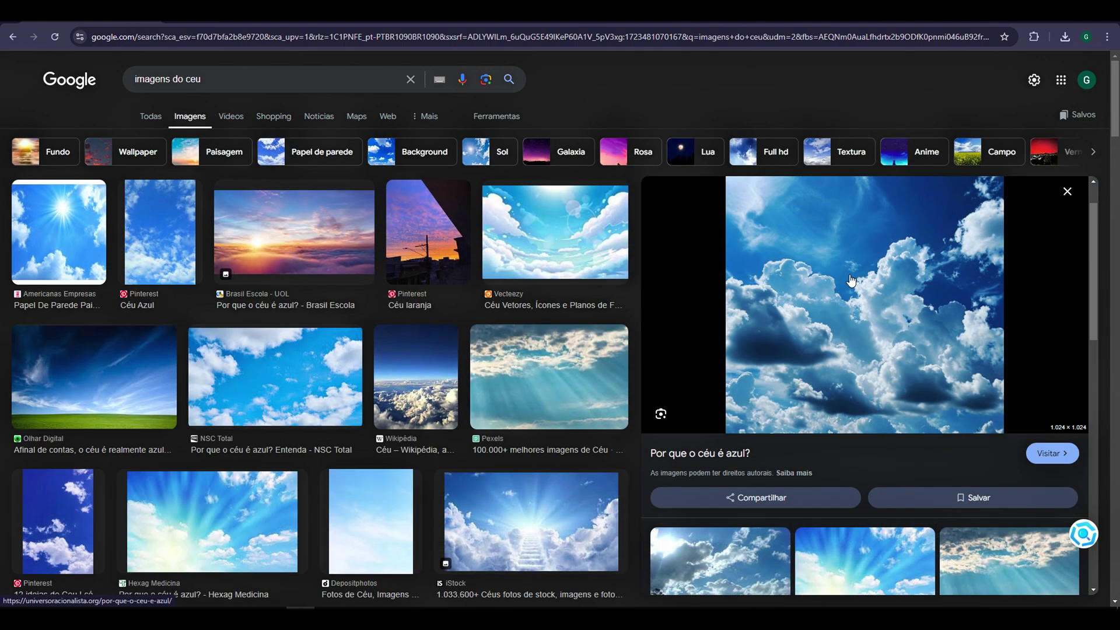
- Save the 1024 x 1024 cloudy sky image and open the downloaded Por-que-o-ceu-e-azul file in the PhotoScape X editor
right_click(851, 281)
left_click(909, 451)
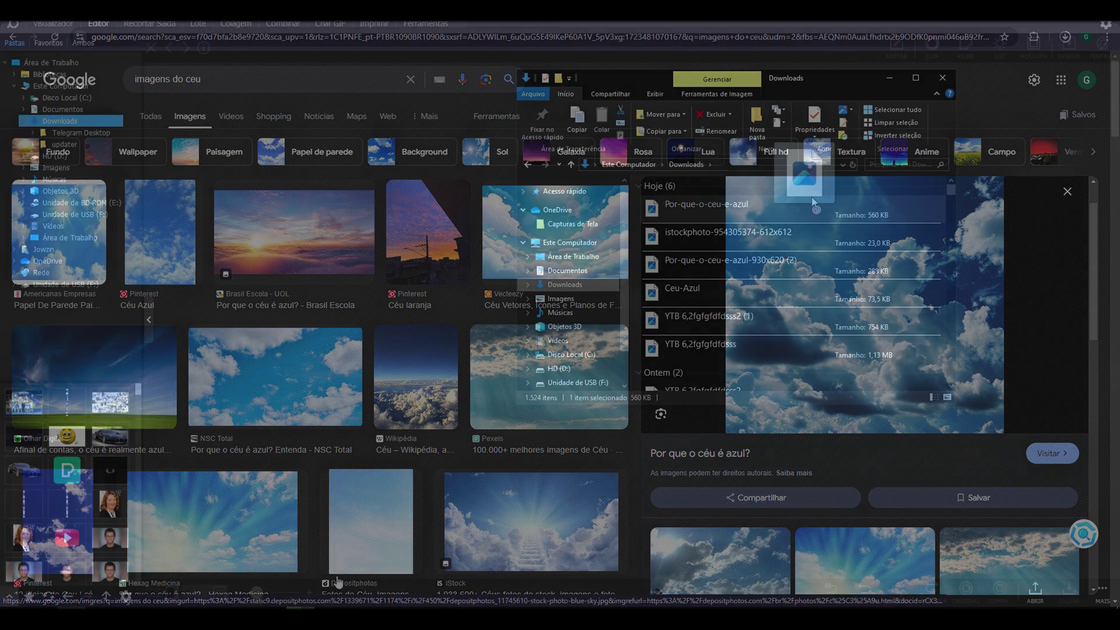
left_click_drag(811, 201, 429, 260)
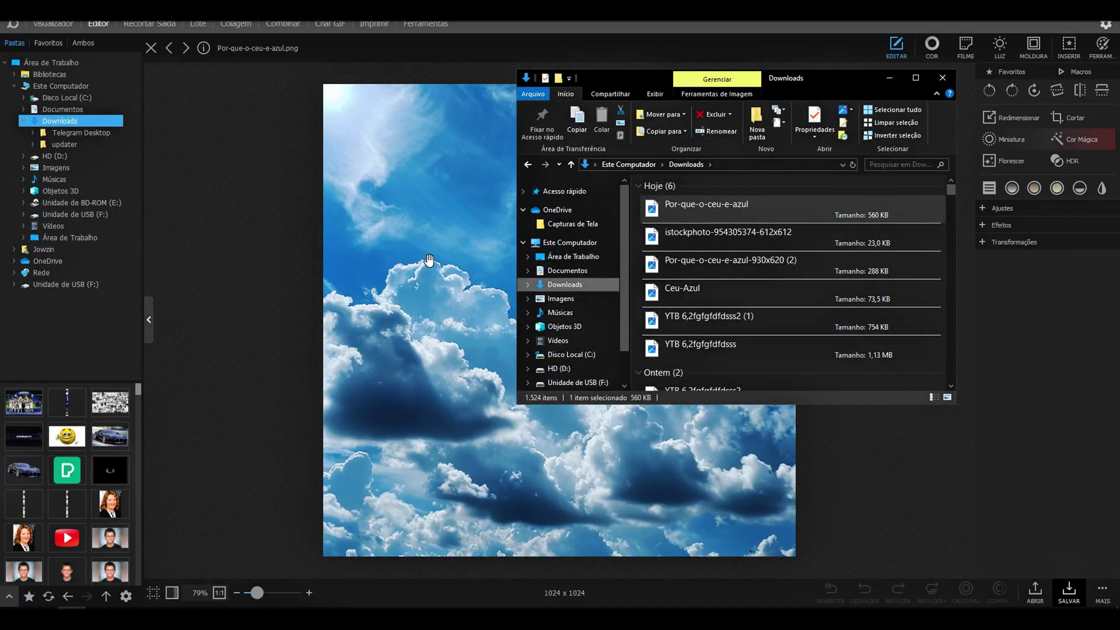
left_click(349, 271)
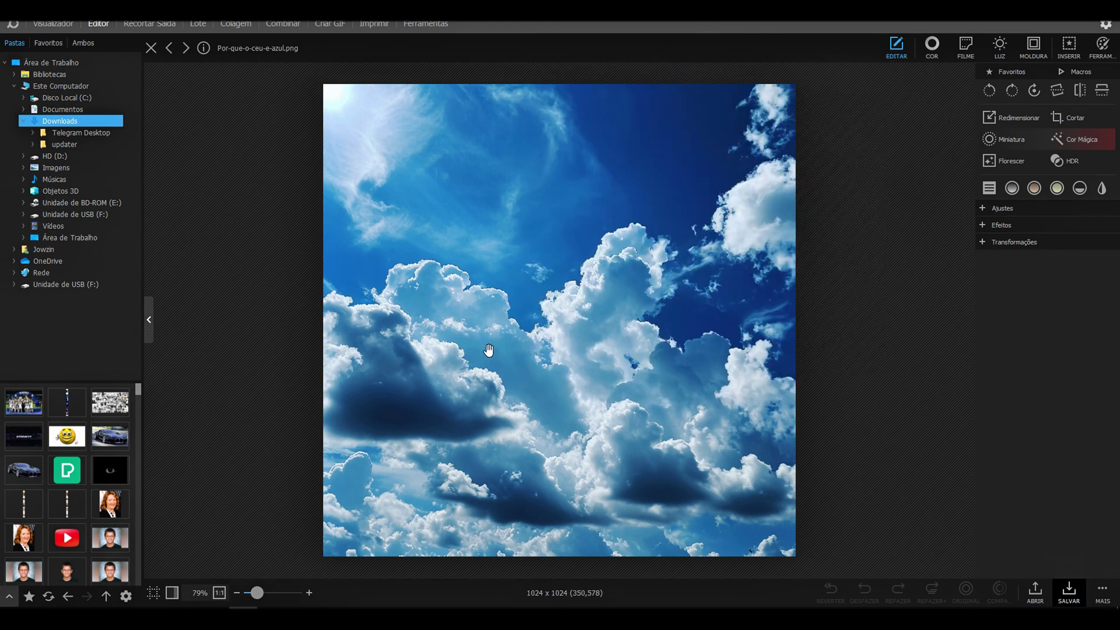
- Crop the sky image to the 16 x 9 (HD) ratio, keeping a full-width 1024 x 576 area from its upper part
left_click(1071, 119)
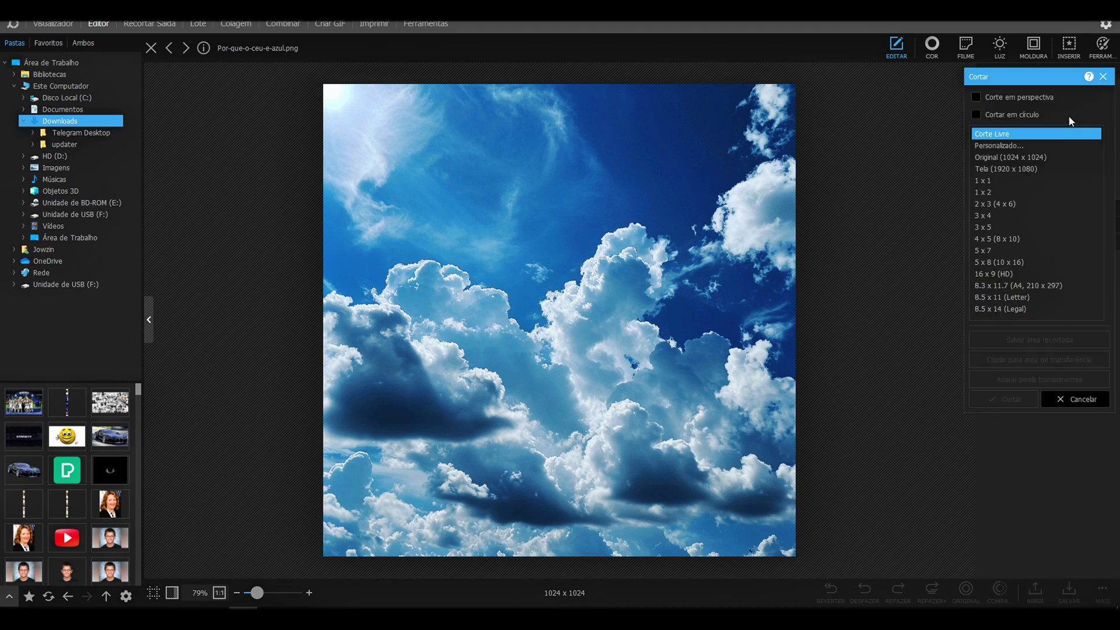
left_click(1006, 277)
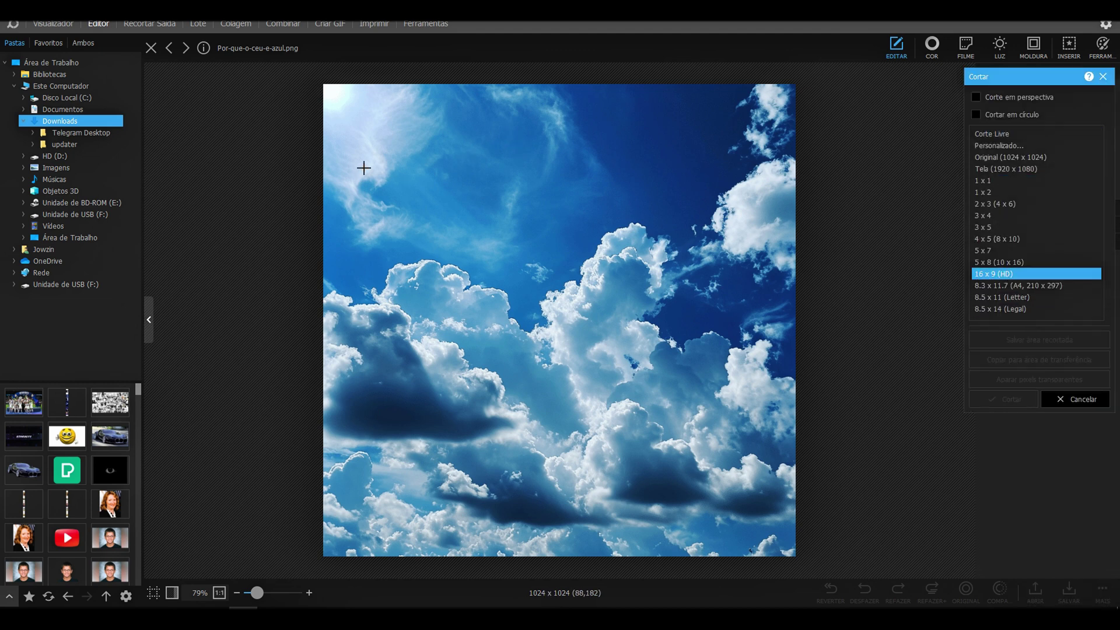
left_click_drag(325, 151, 831, 421)
left_click_drag(663, 274, 669, 248)
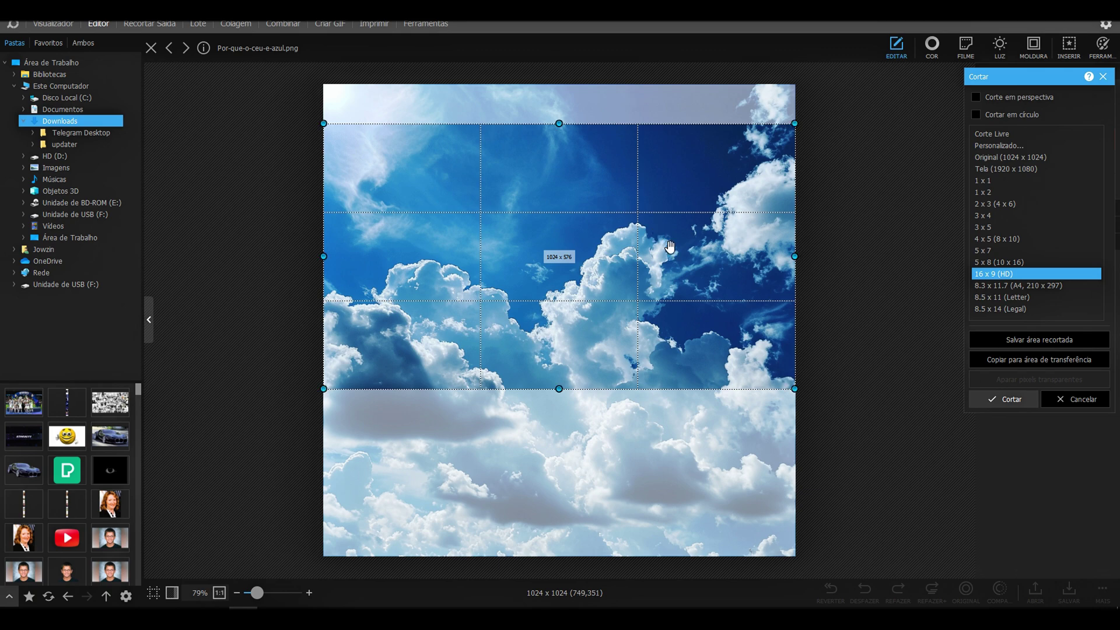
left_click(1005, 401)
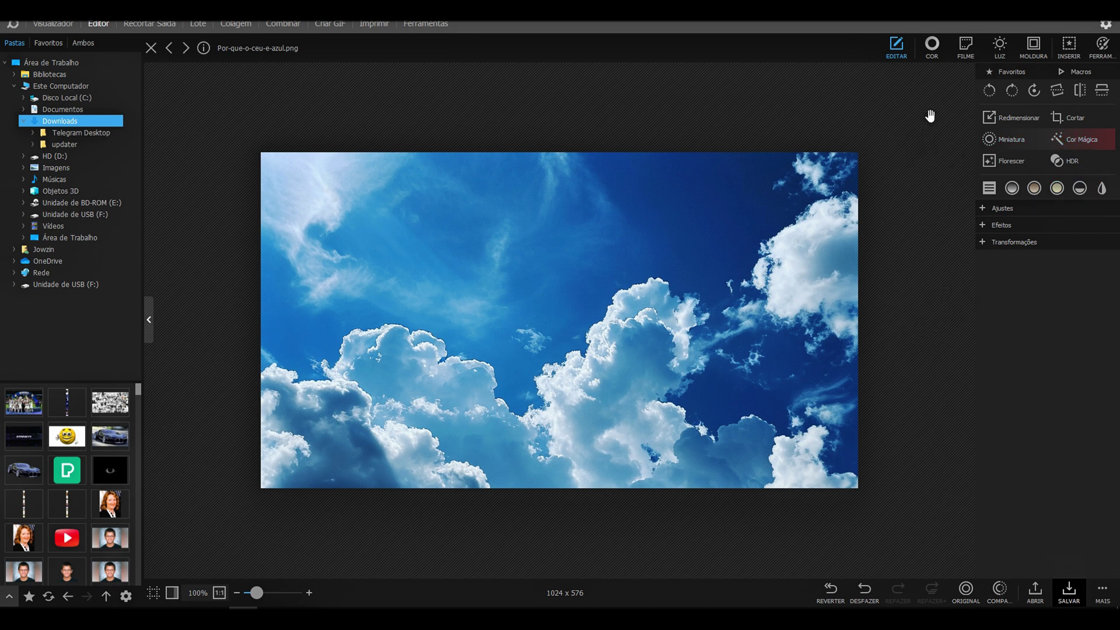
- Resize the cropped sky image to 1920 x 1080 pixels, keeping its proportions
left_click(1014, 119)
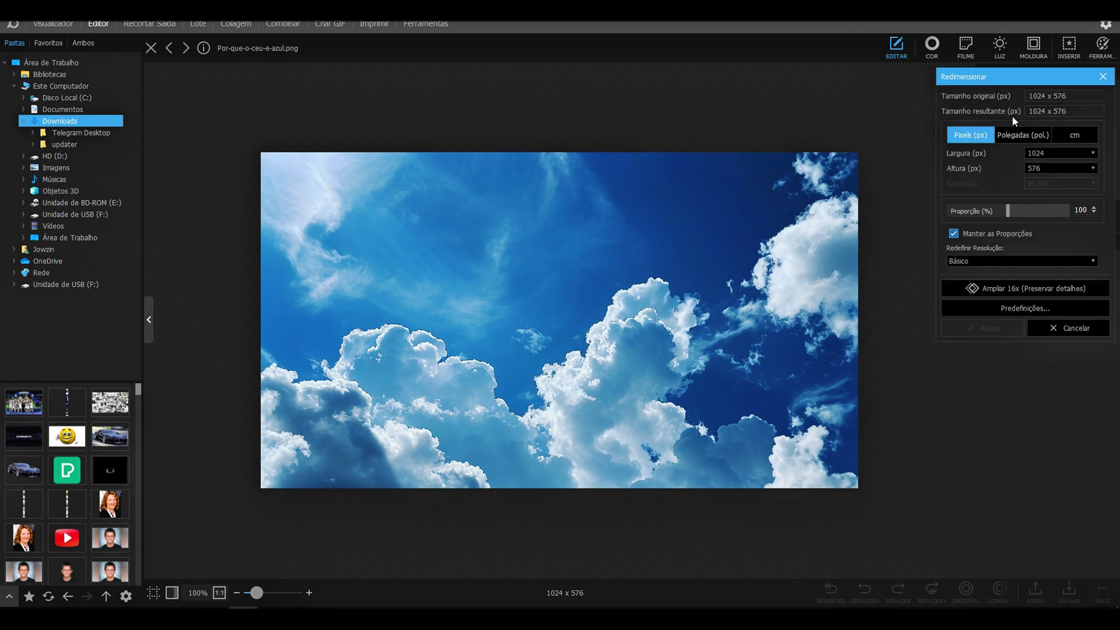
left_click(1093, 153)
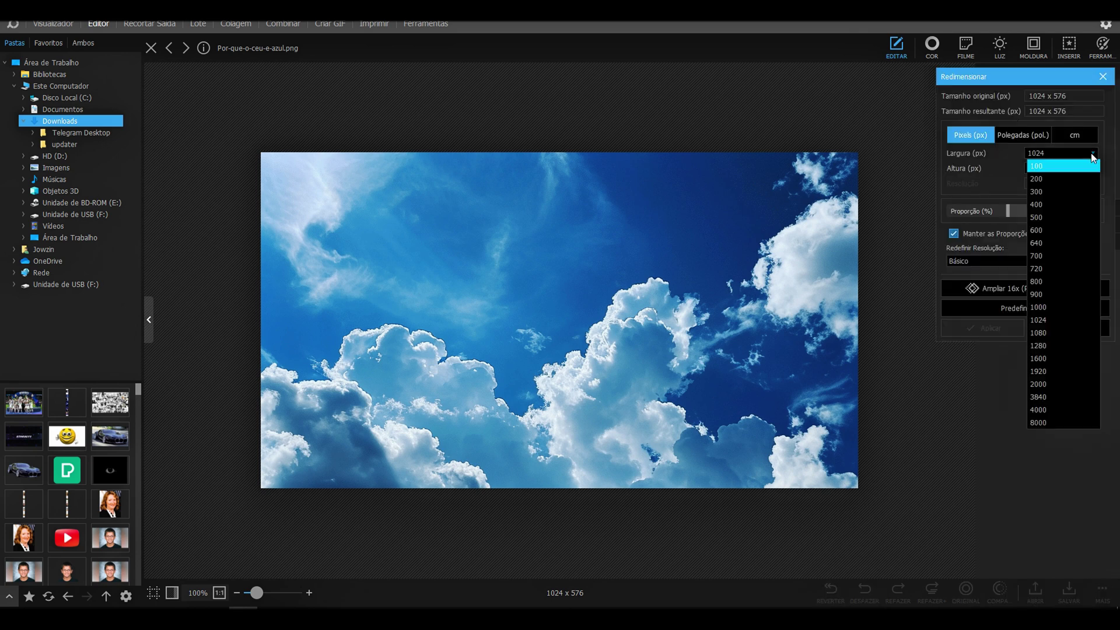
left_click(1038, 371)
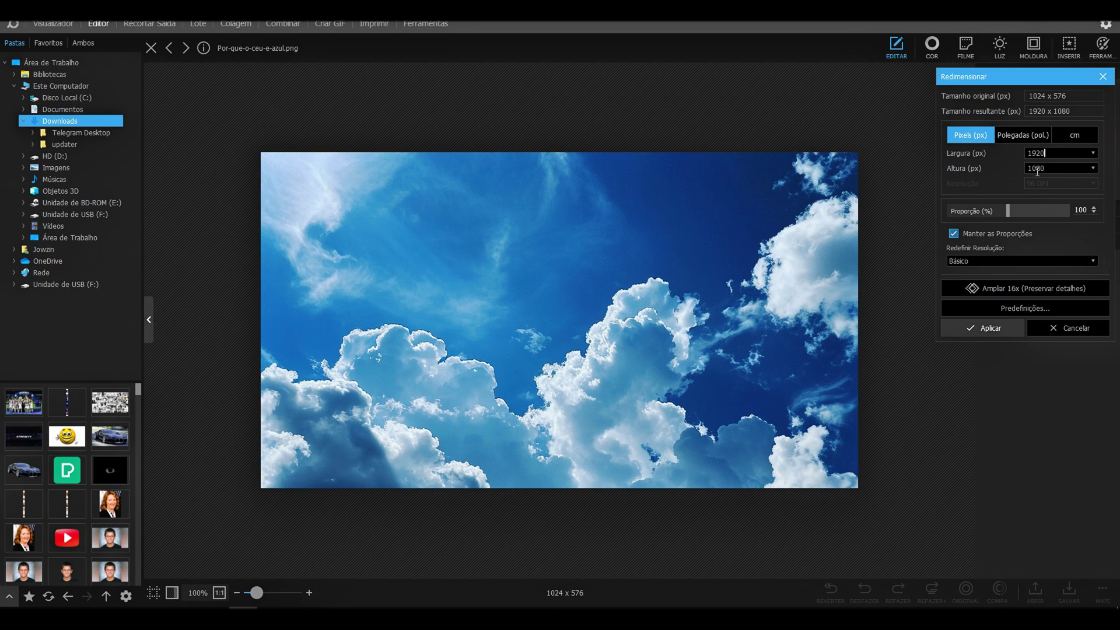
left_click(982, 329)
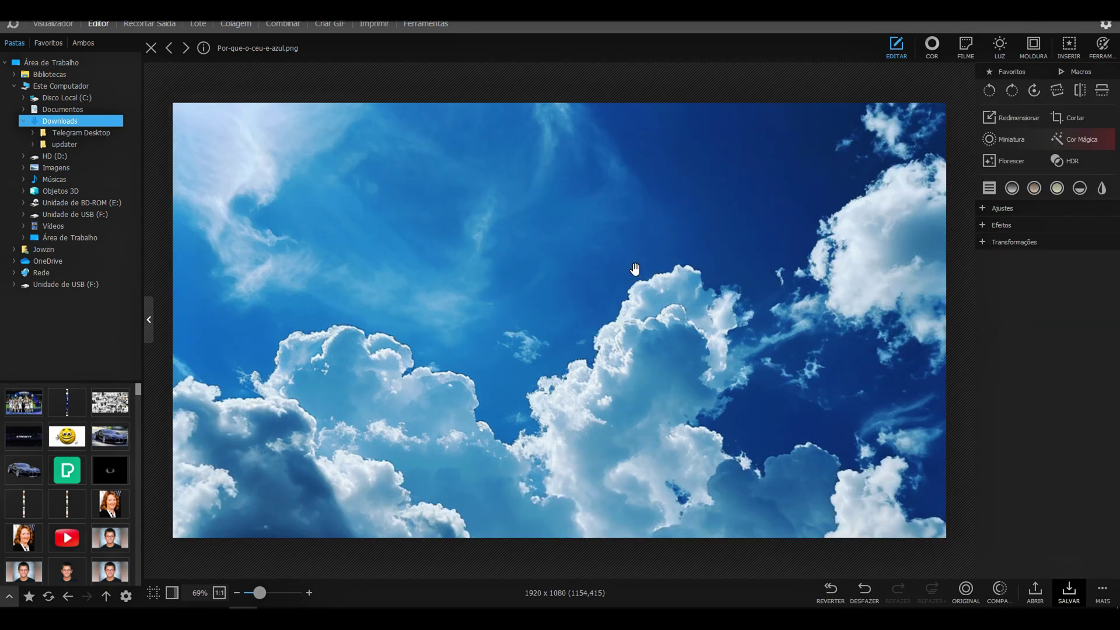
- Apply a standard blur (Desfoque) with a radius of 5.2 px to the sky image
left_click(998, 208)
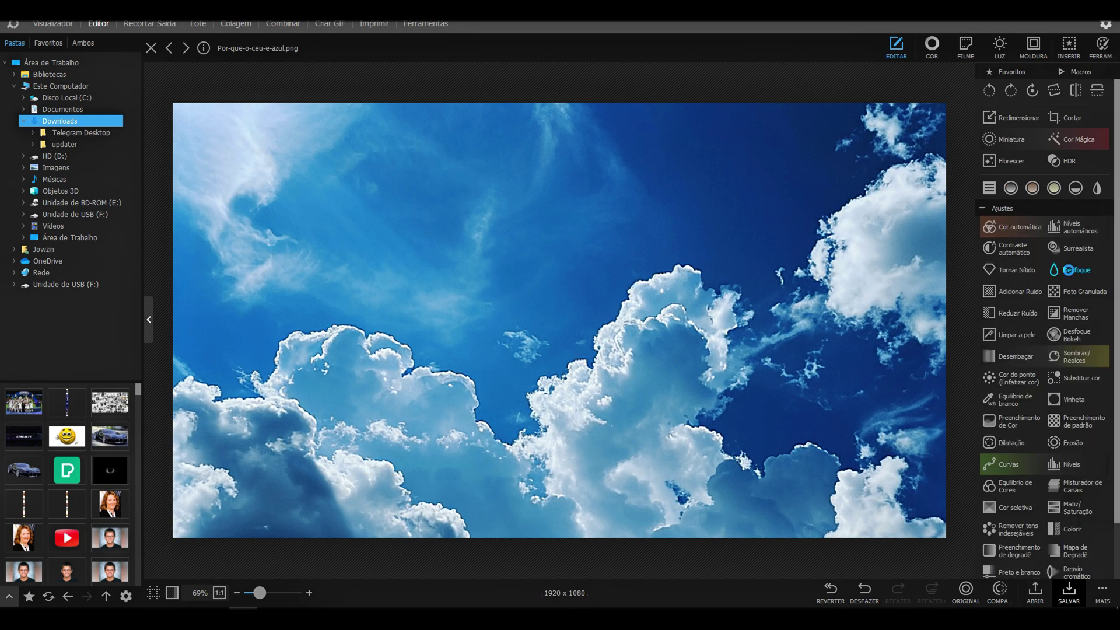
left_click(1068, 270)
left_click(998, 182)
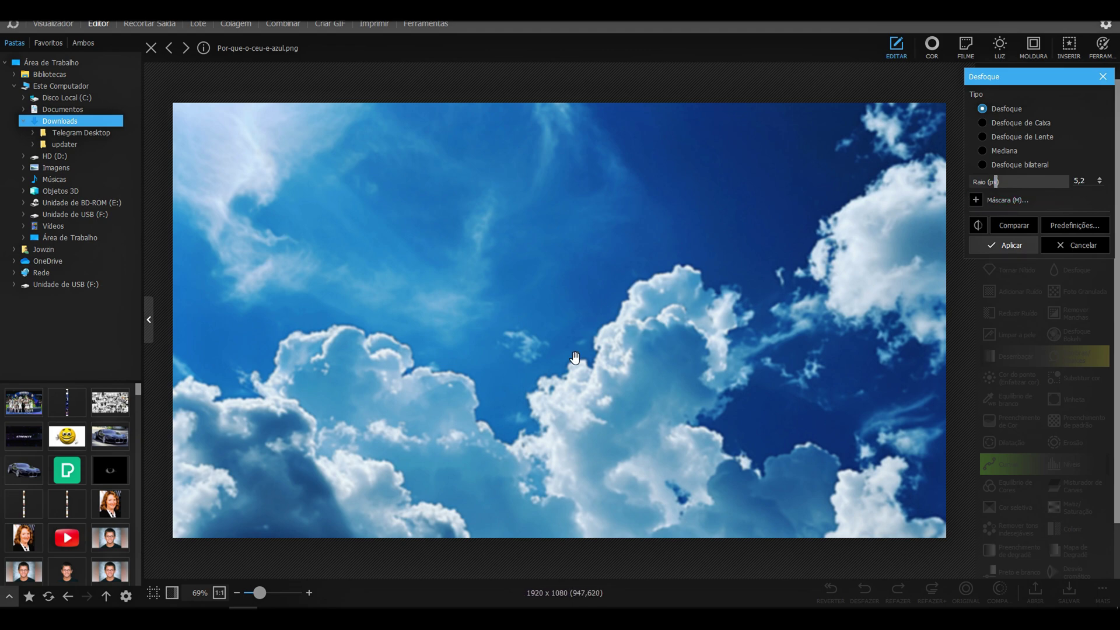
left_click(1016, 230)
left_click(1014, 245)
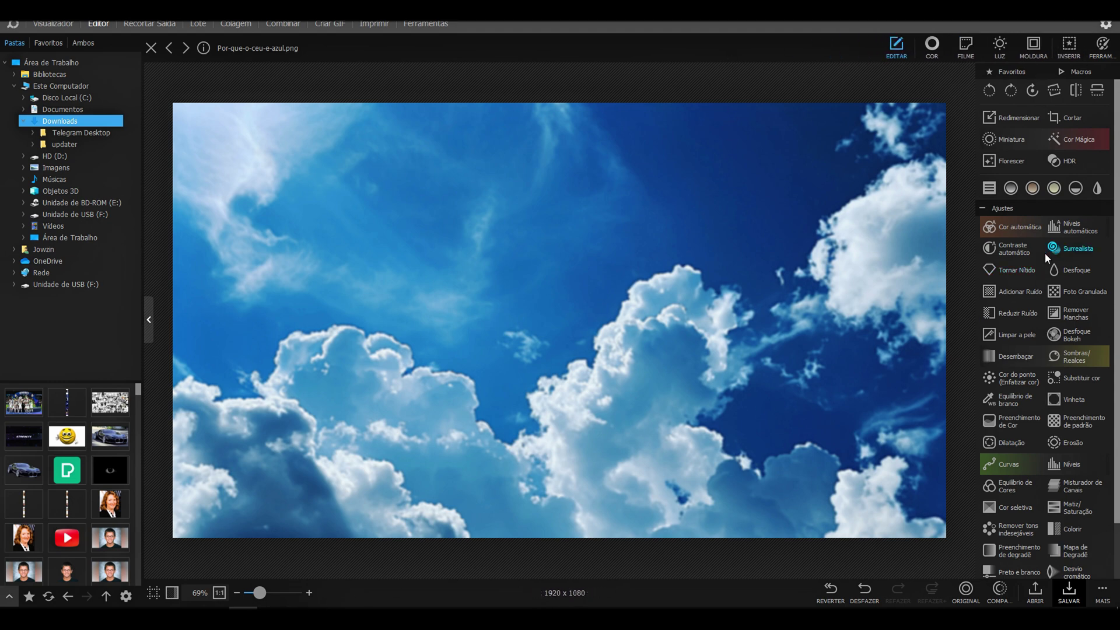
- Apply a black vignette with intensity 73 and size -59 to the sky, using the reference thumbnail as a guide
left_click(1071, 399)
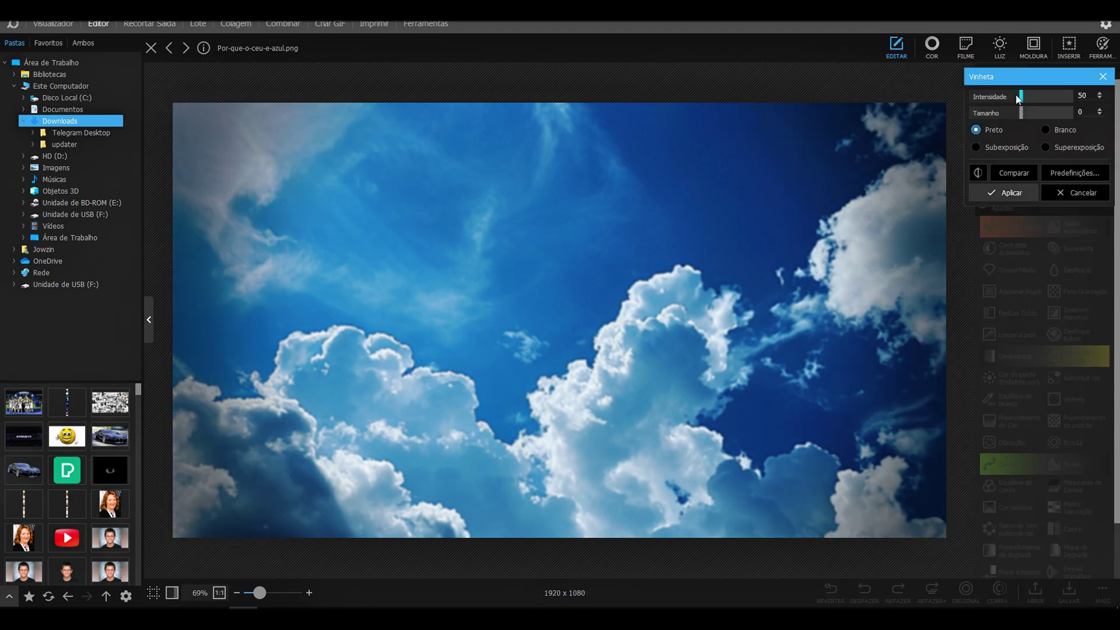
left_click_drag(1025, 98, 1027, 97)
left_click_drag(1021, 113, 1043, 97)
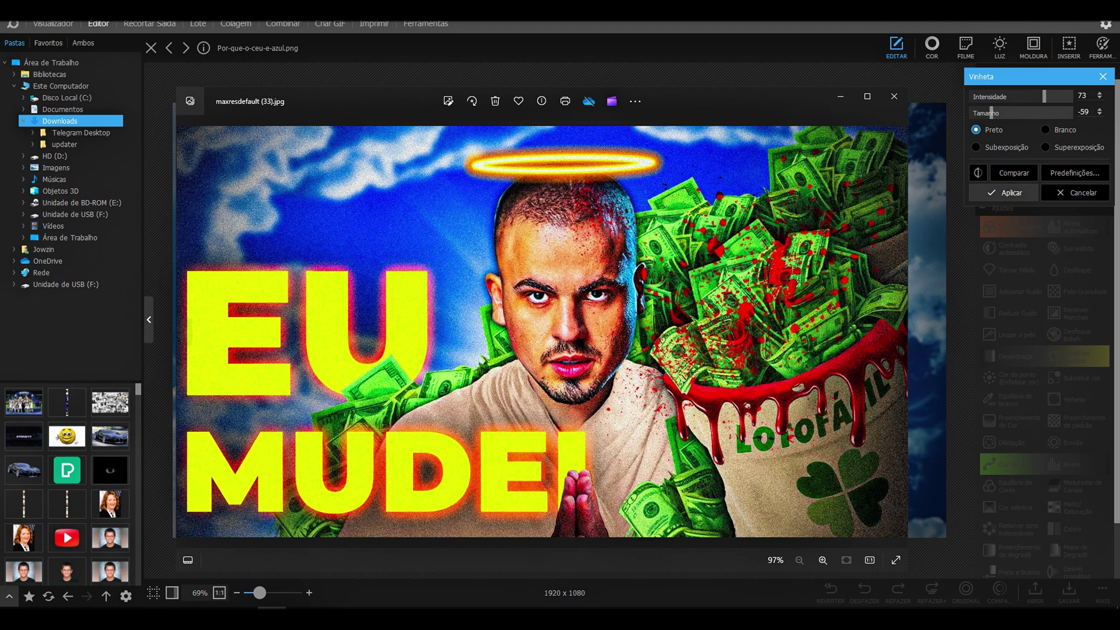
left_click(840, 96)
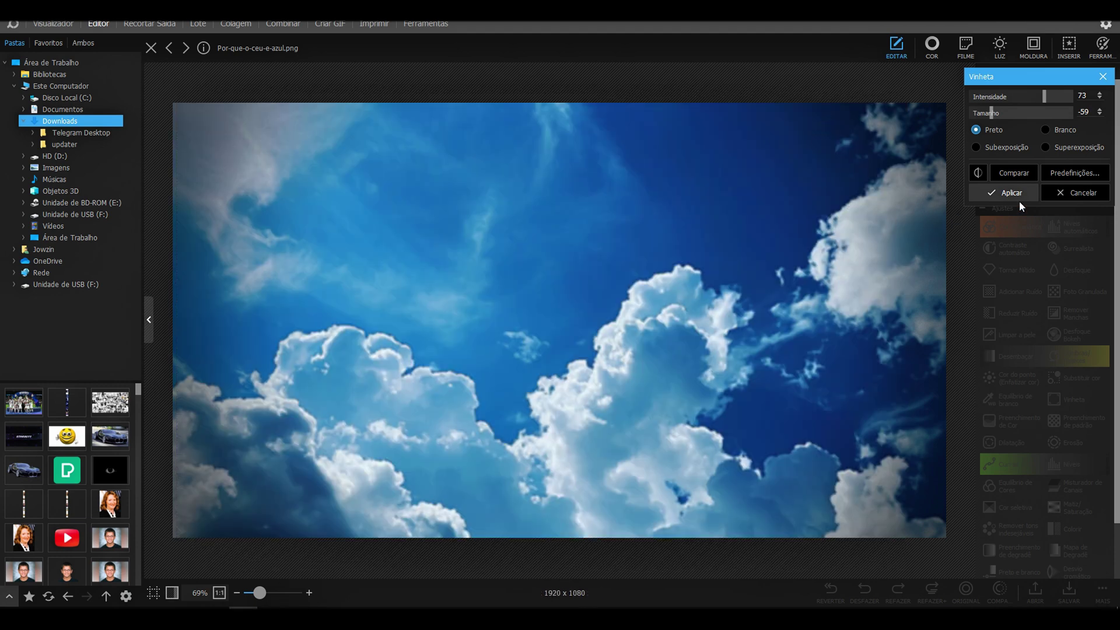
left_click(1016, 180)
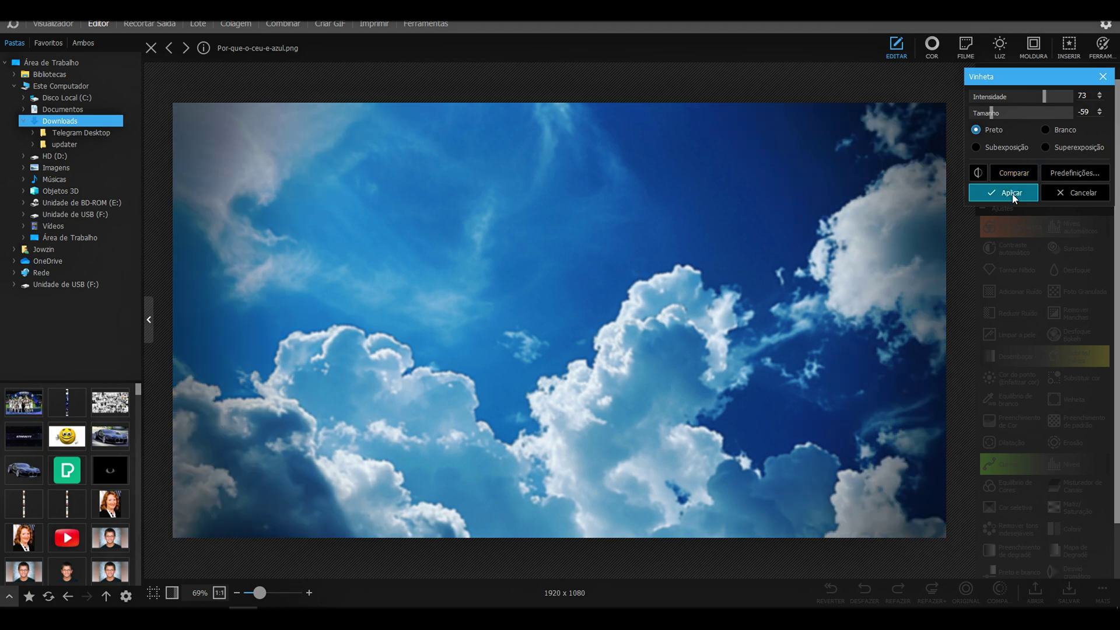
left_click(1012, 196)
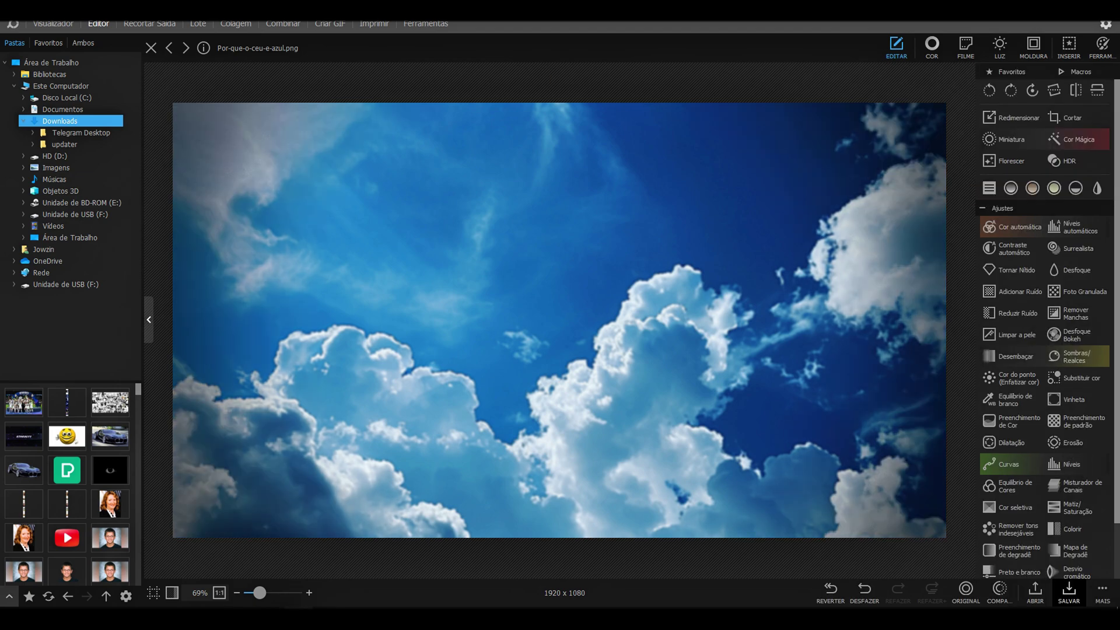
- Check the reference thumbnail and search Google Images for "daniel penin"
left_click(322, 597)
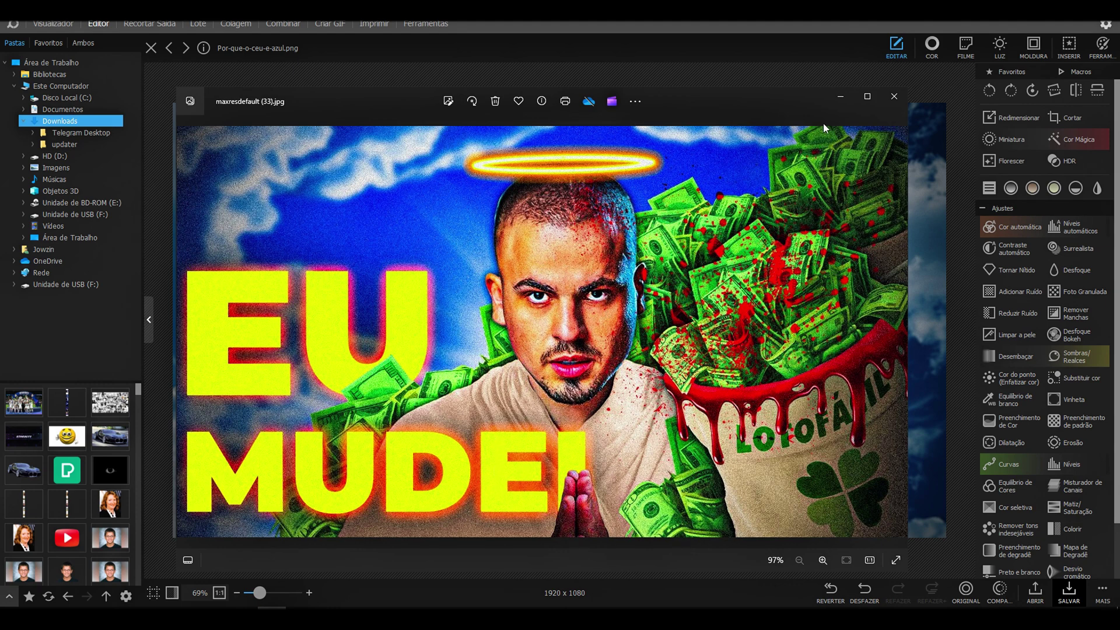
left_click(838, 96)
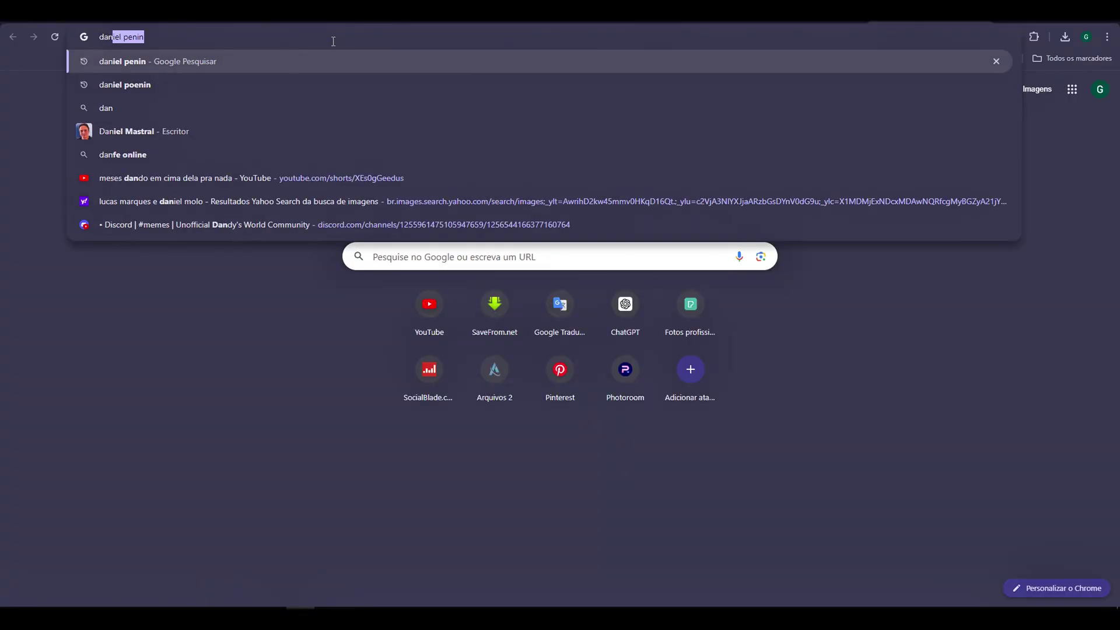
type("iel penin")
key("Return")
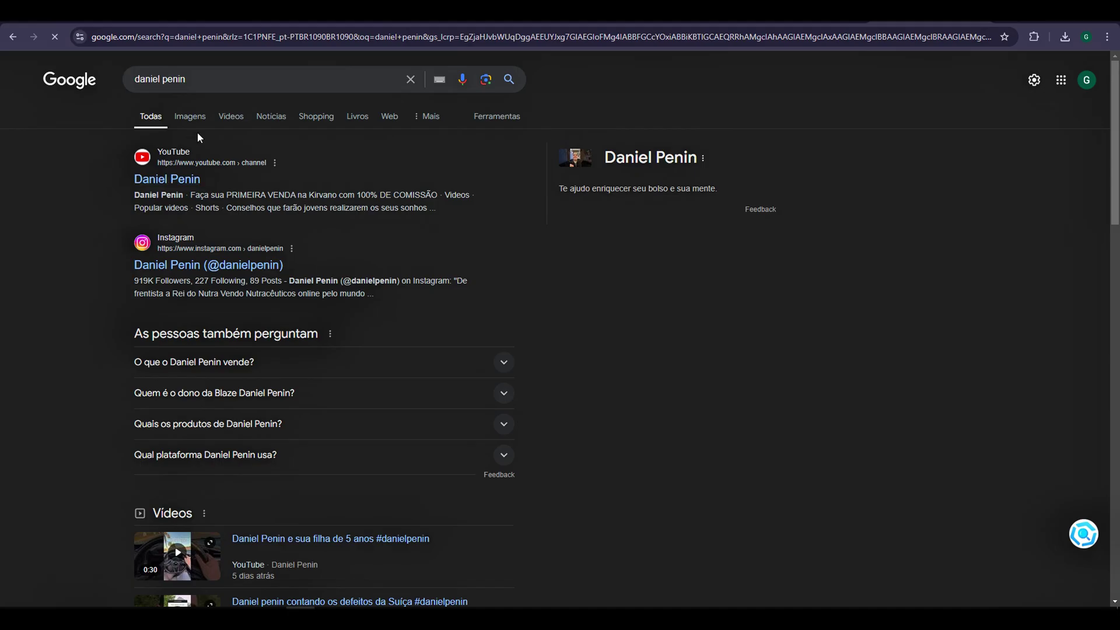
left_click(190, 117)
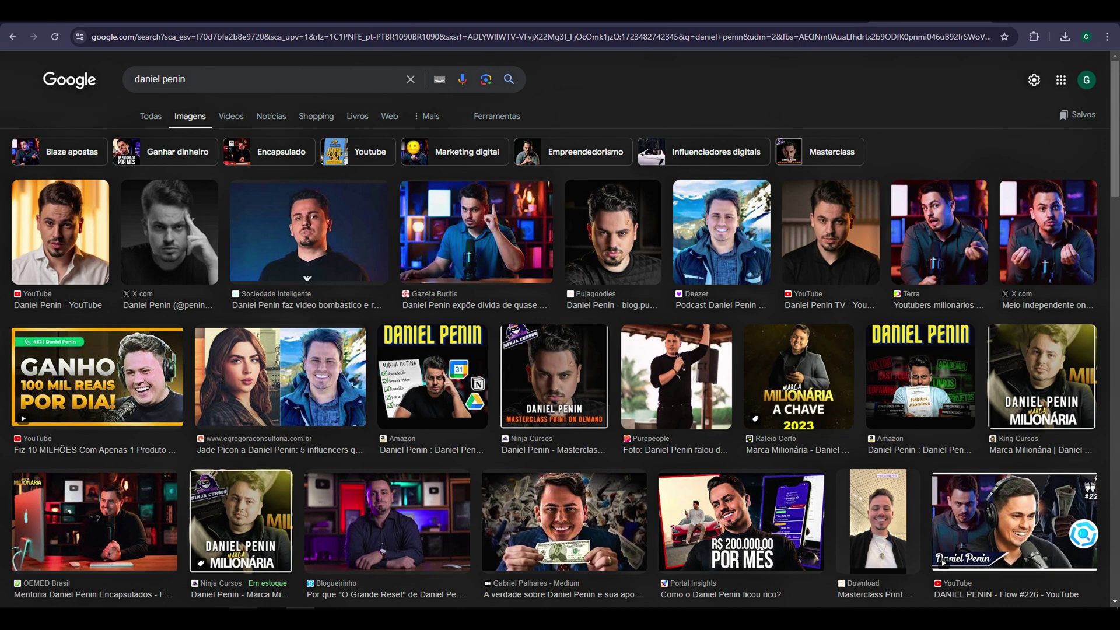
- Save the Deezer podcast photo of Daniel Penin in a blue jacket to Downloads as the JPEG 1000x1000 (2)
left_click(713, 232)
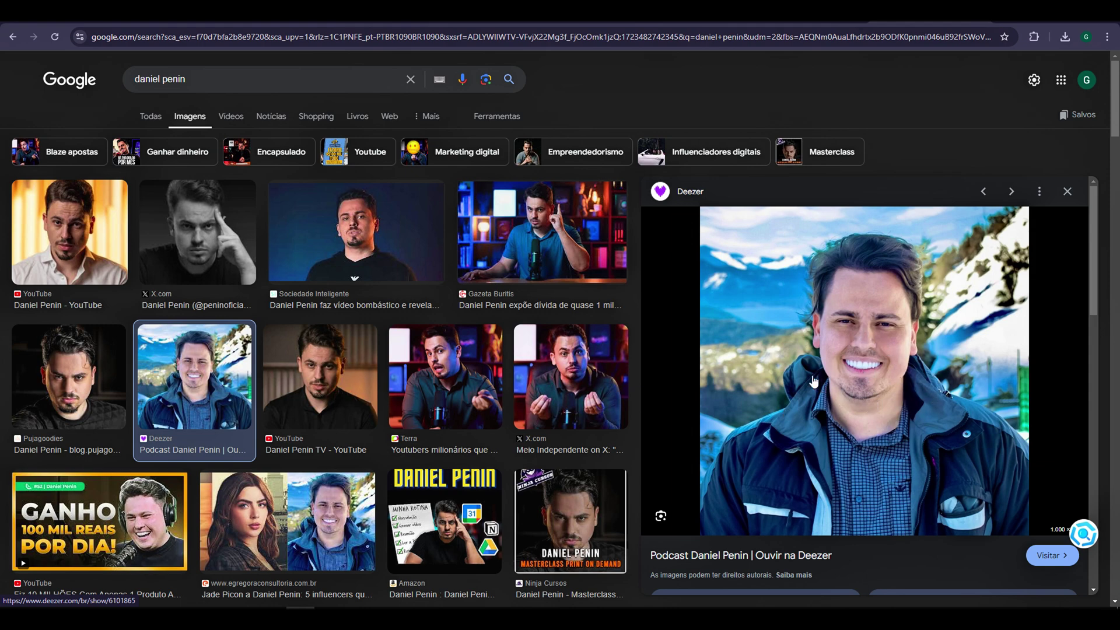
right_click(879, 390)
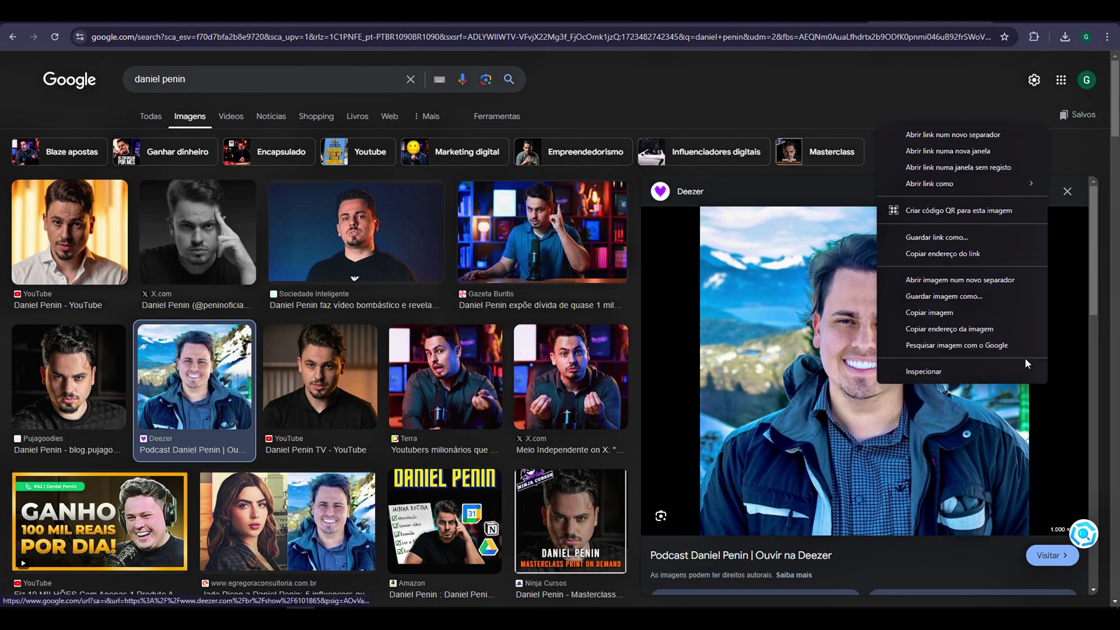
left_click(944, 297)
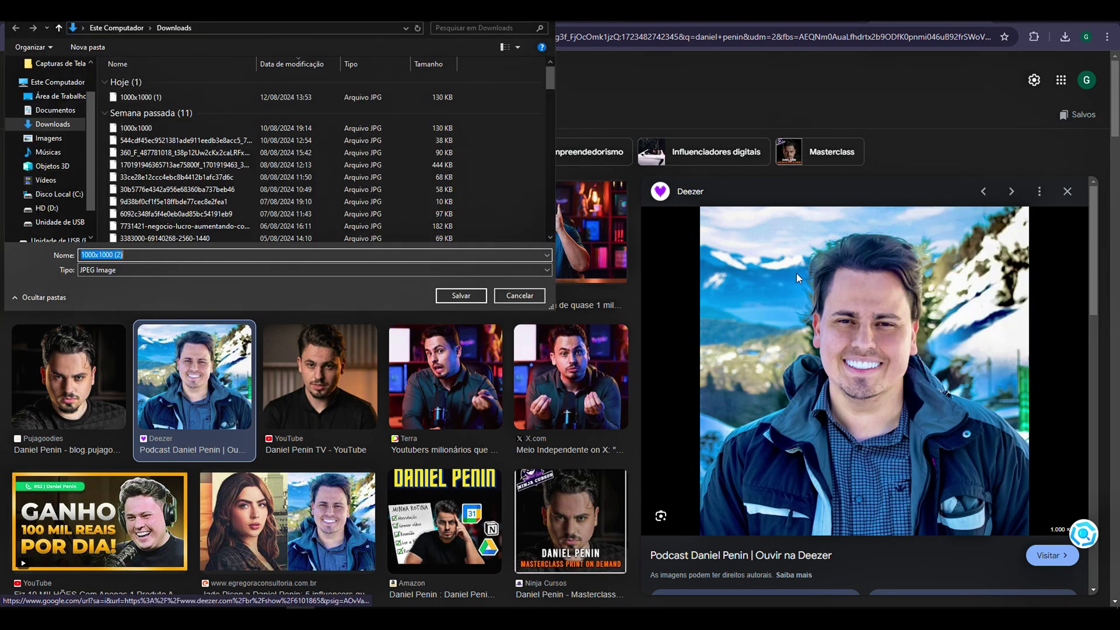
left_click(460, 295)
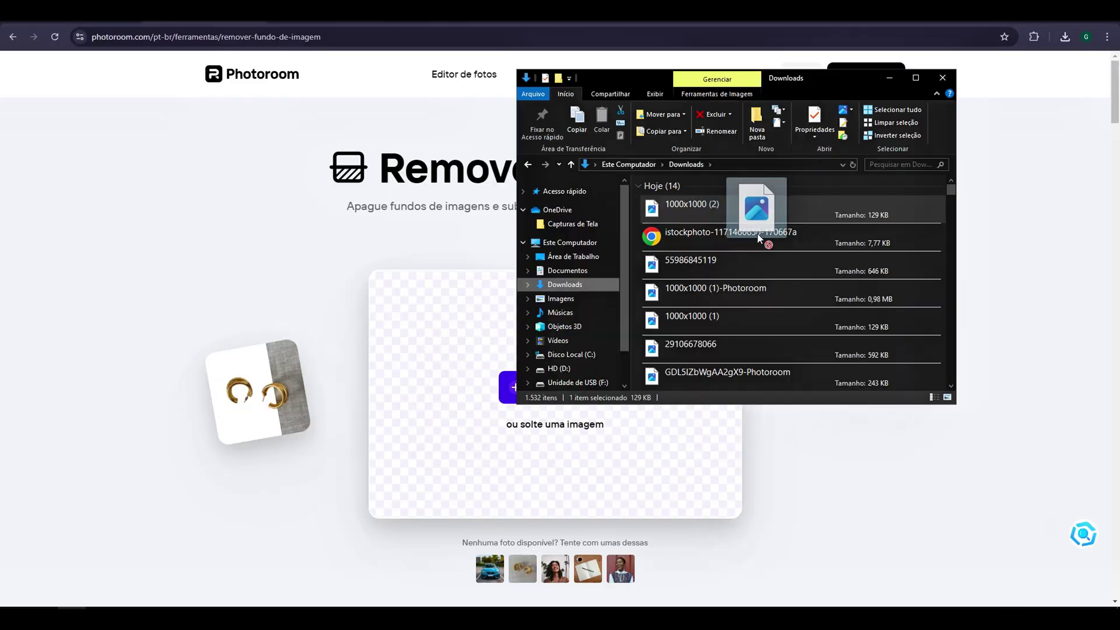
- Switch to Photoroom's background remover, remove the background of the photo 1000x1000 (2), and download the cutout
left_click_drag(758, 207, 471, 380)
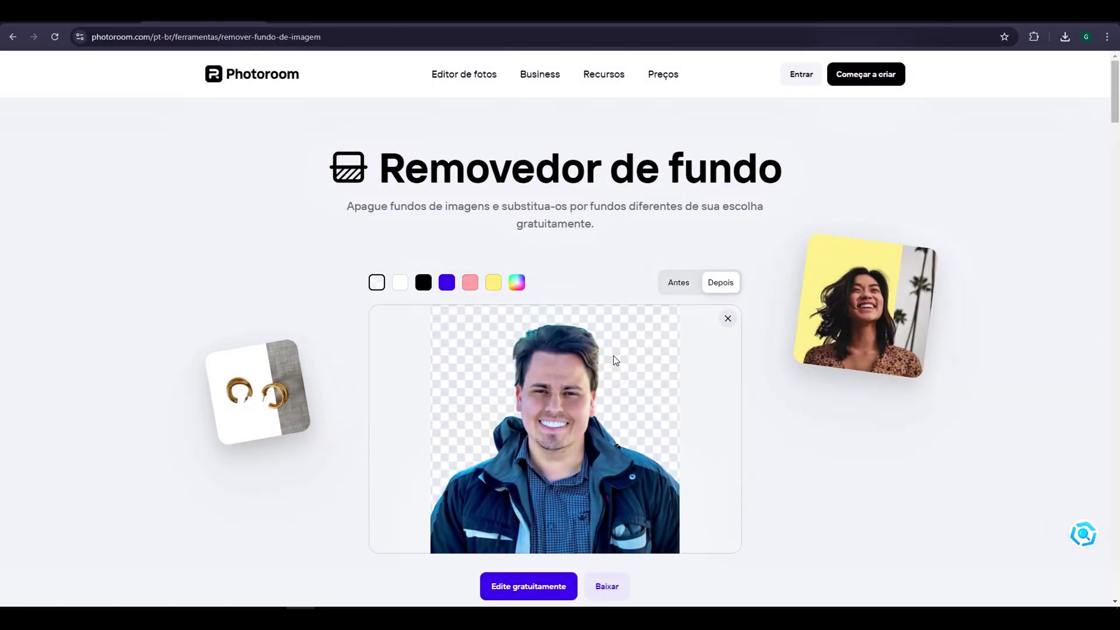
scroll(605, 485, "down", 2)
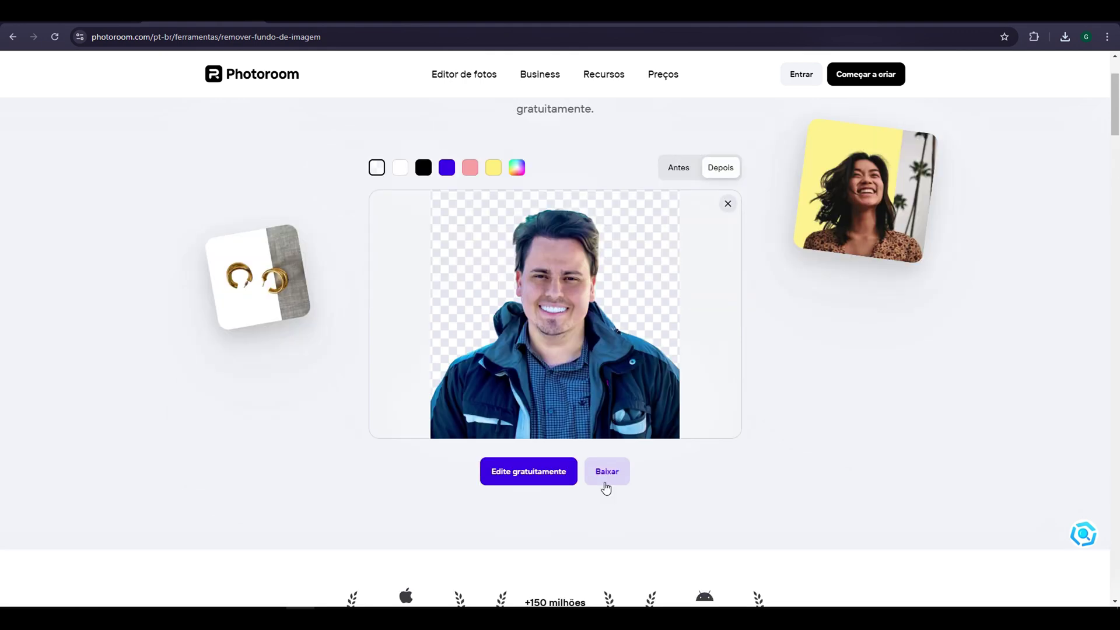
left_click(604, 482)
left_click(621, 513)
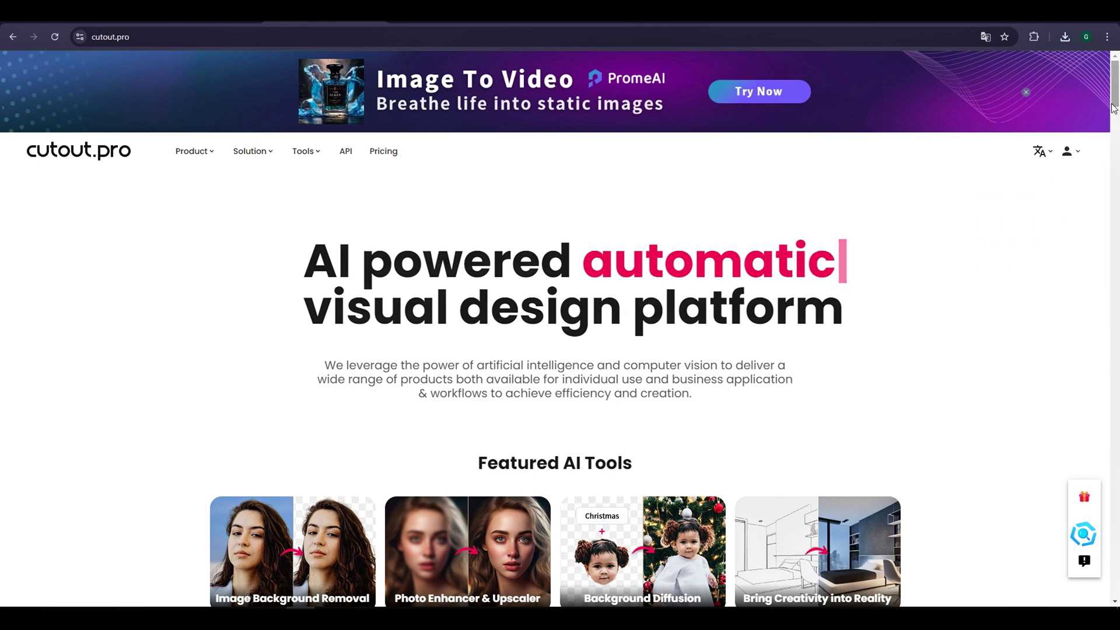
- Switch to cutout.pro, enhance the image 1000x1000 (2)-Photoroom with the Photo Enhancer & Upscaler, and download the result
left_click_drag(1115, 100, 1115, 105)
scroll(767, 190, "down", 3)
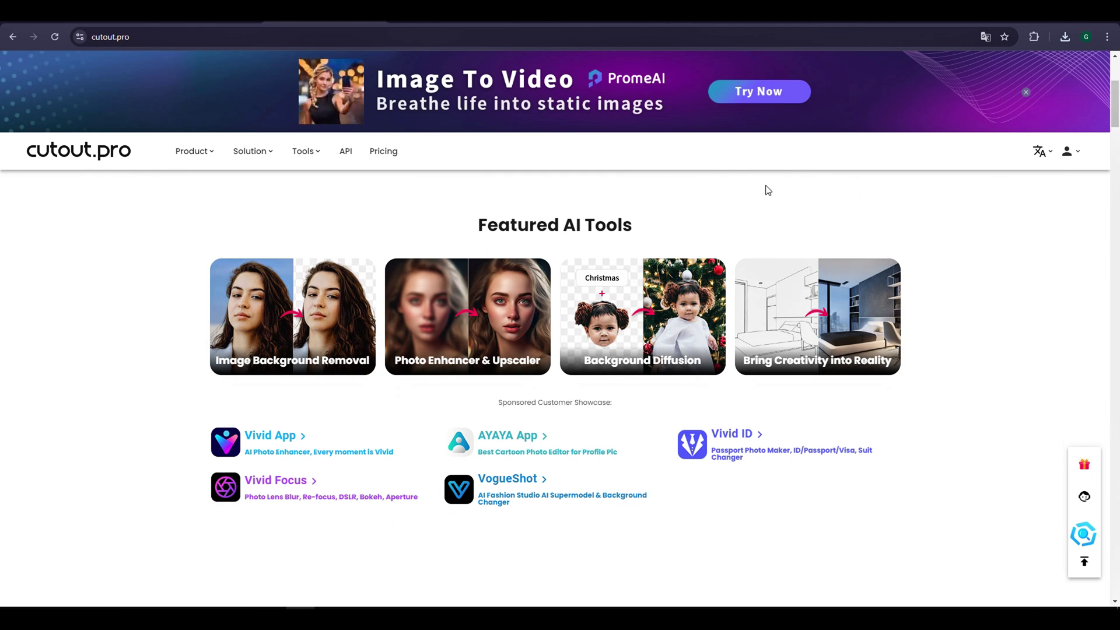
left_click(453, 328)
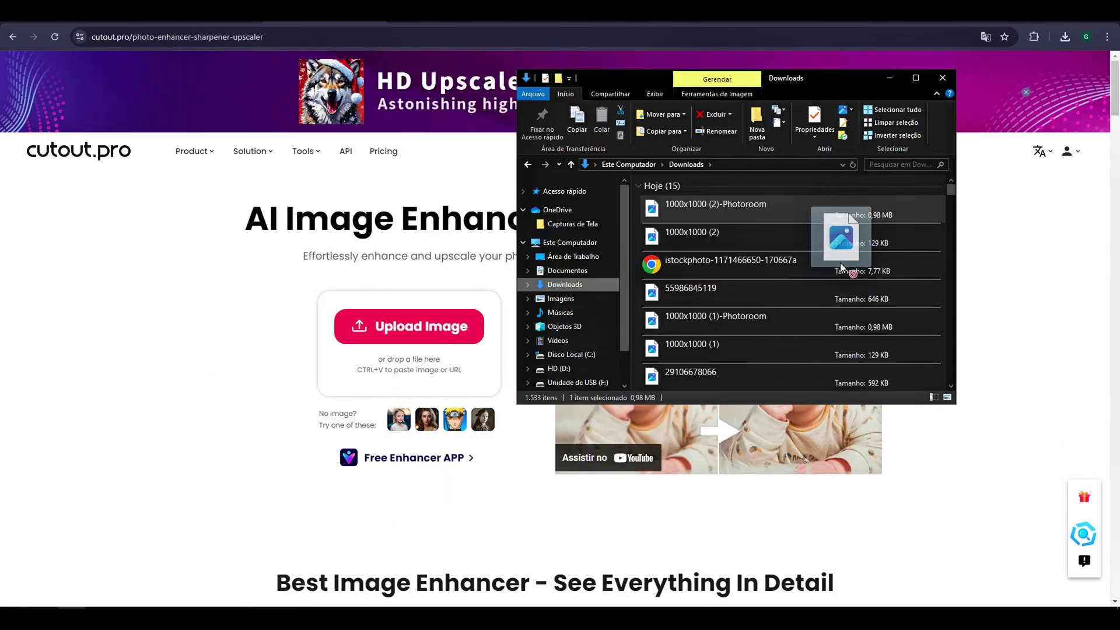
left_click_drag(845, 255, 450, 382)
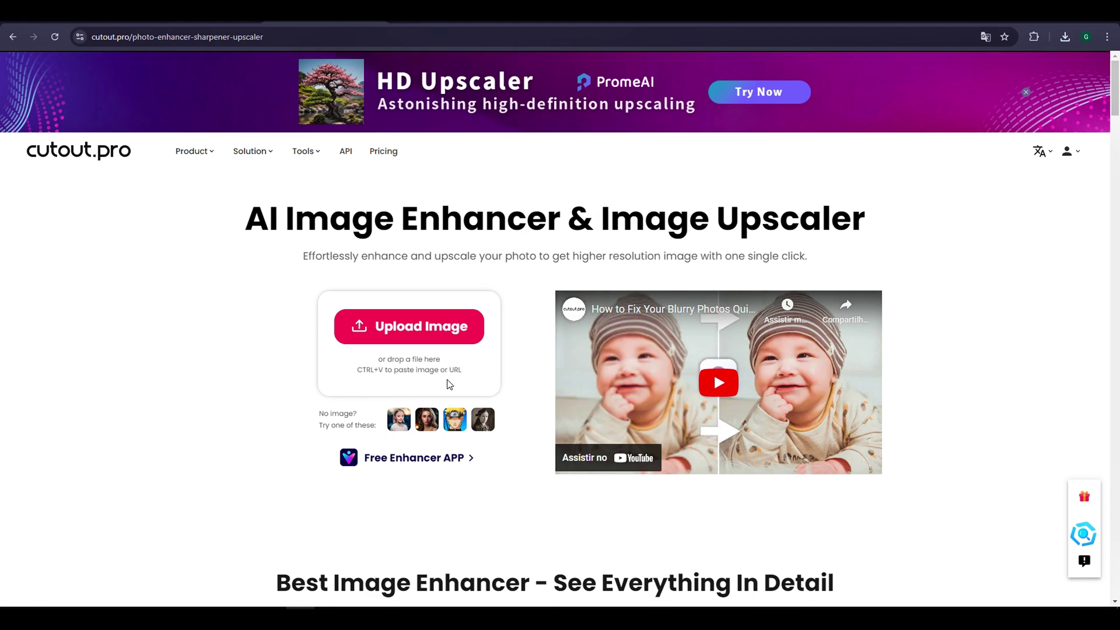
left_click(793, 292)
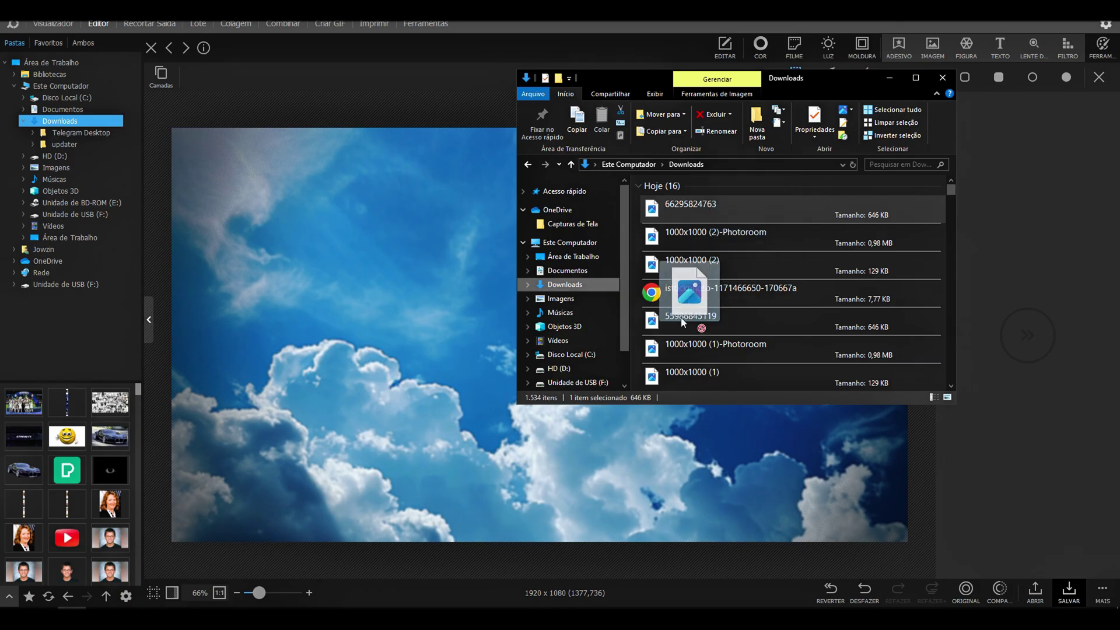
left_click_drag(681, 317, 429, 317)
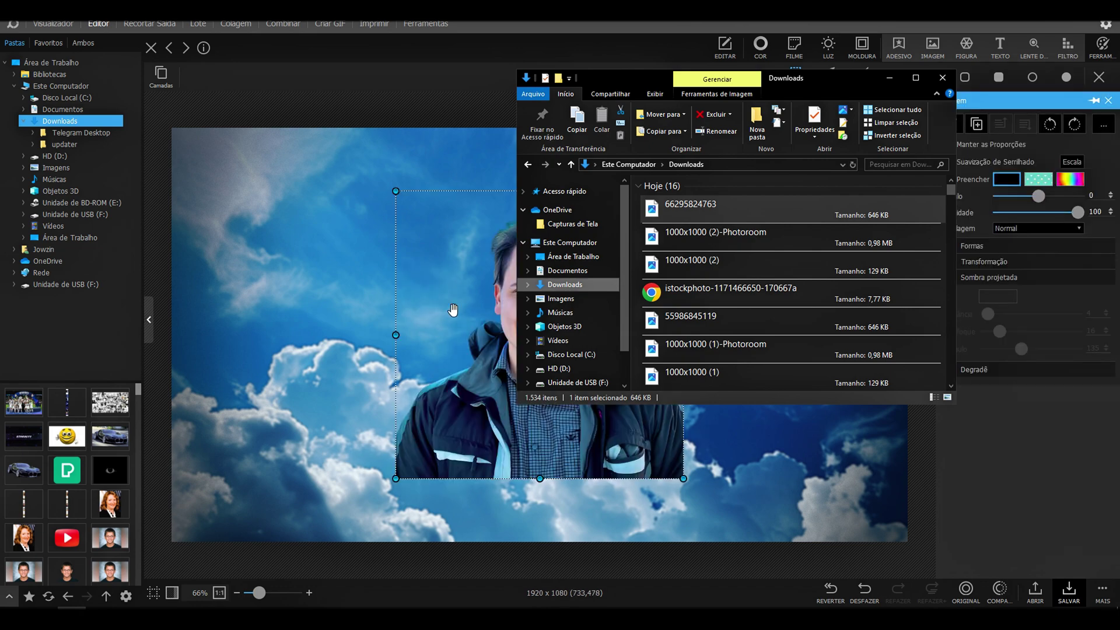
left_click_drag(683, 191, 768, 124)
key("alt+Tab")
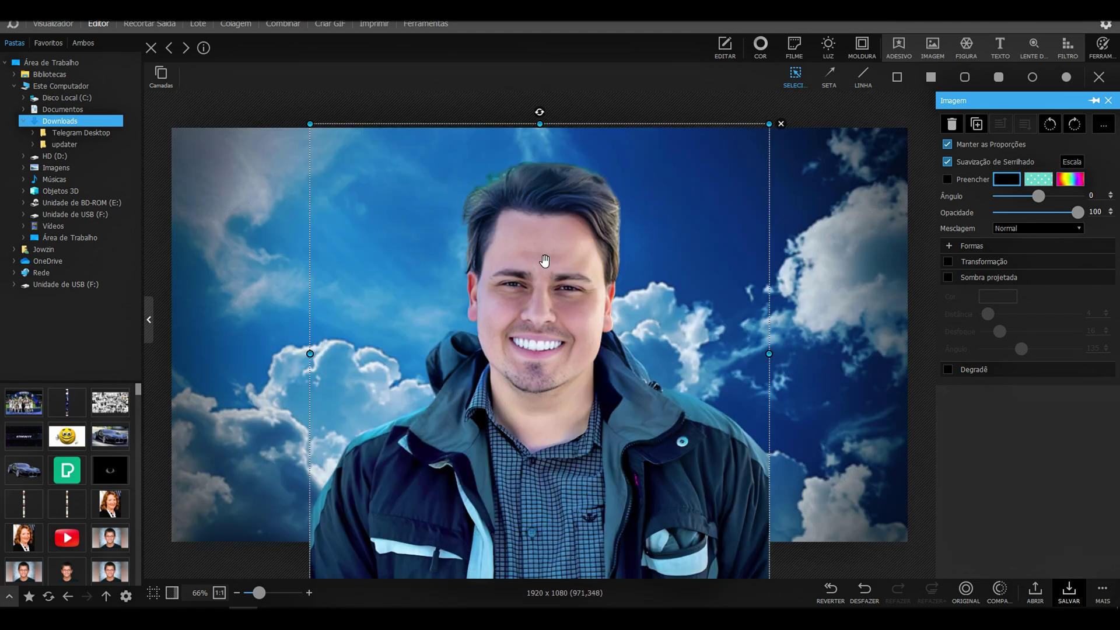
key("alt+Tab")
- Add a black drop shadow (Sombra projetada) to the man's cutout and increase the shadow's blur
left_click(947, 277)
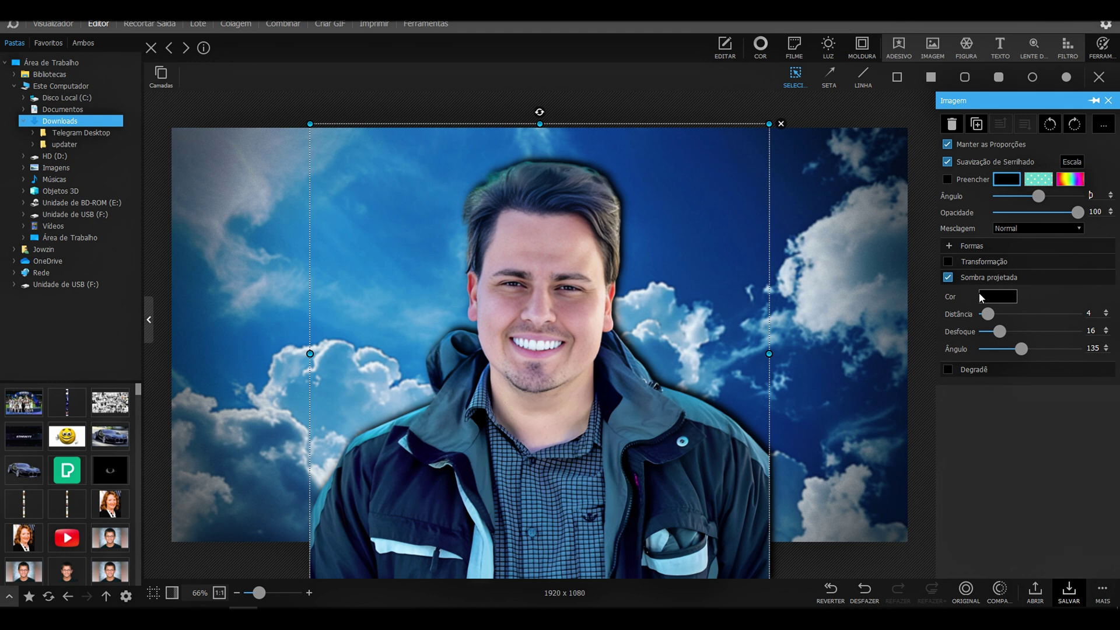
left_click(998, 298)
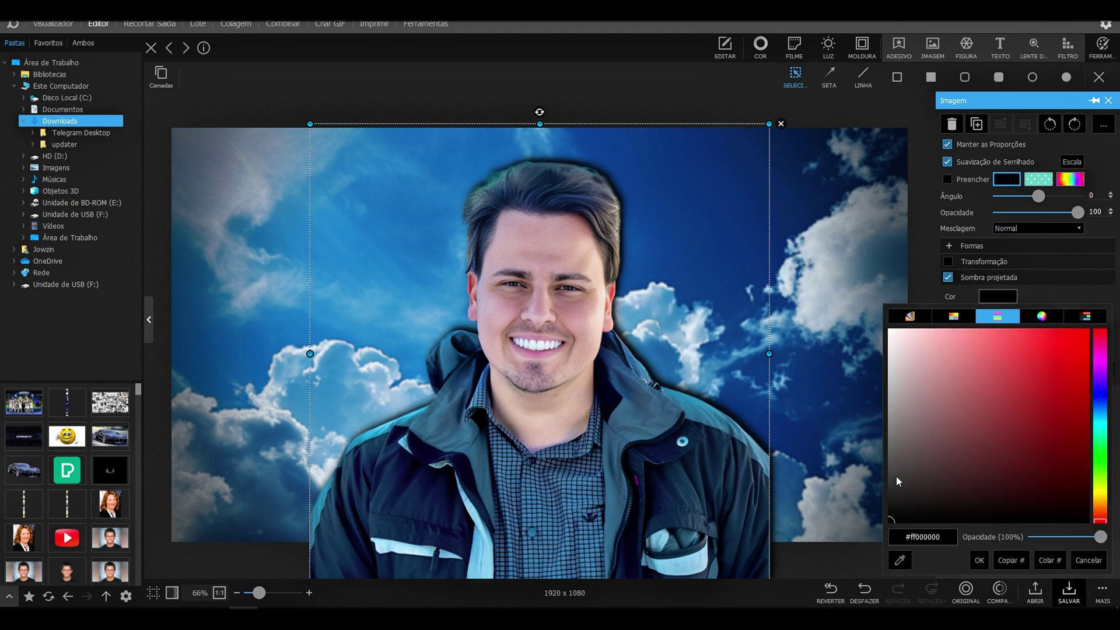
left_click(984, 560)
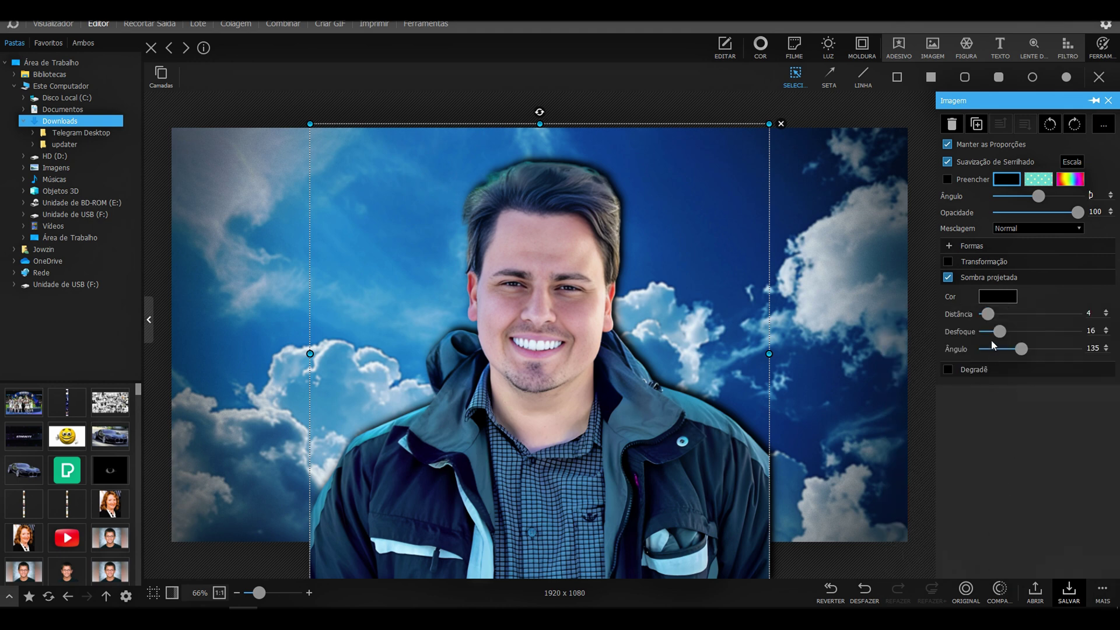
mouse_move(1000, 332)
left_mouse_down()
mouse_move(1018, 330)
mouse_move(995, 316)
mouse_move(1018, 333)
left_mouse_up()
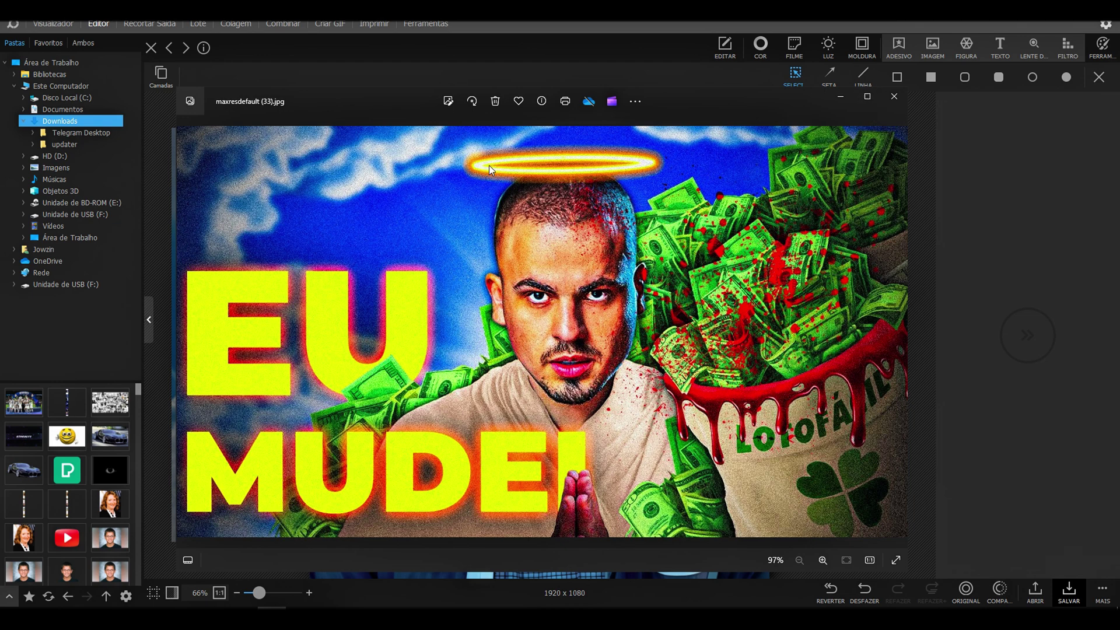
- Draw a flat yellow ellipse outline of thickness 22 without outer glow as a halo centred above the man's head
left_click(840, 97)
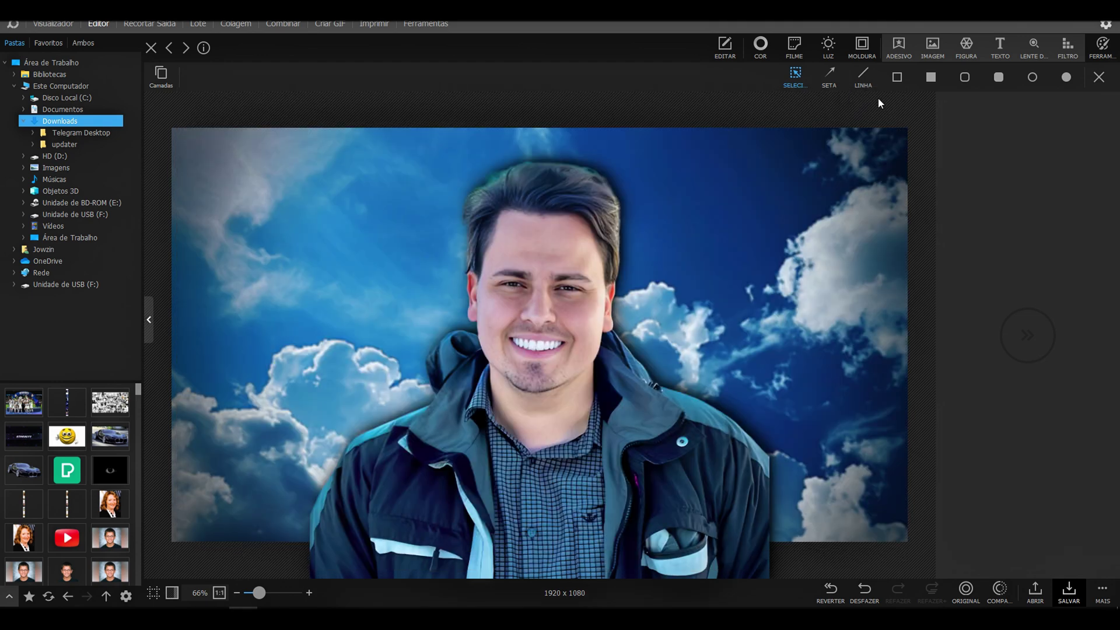
left_click(1032, 80)
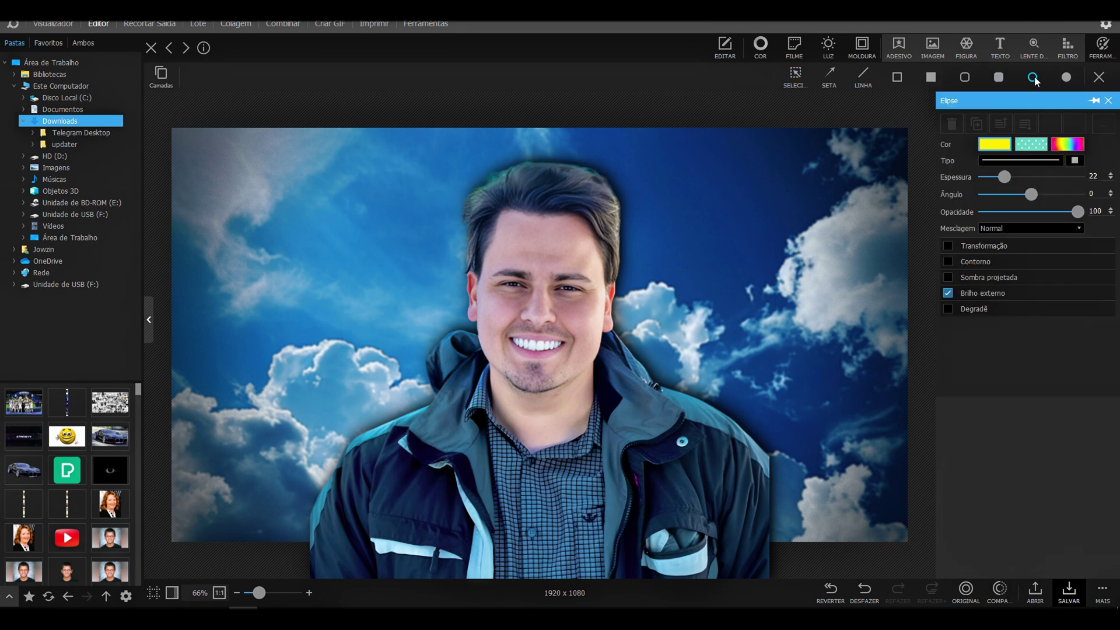
left_click(1006, 149)
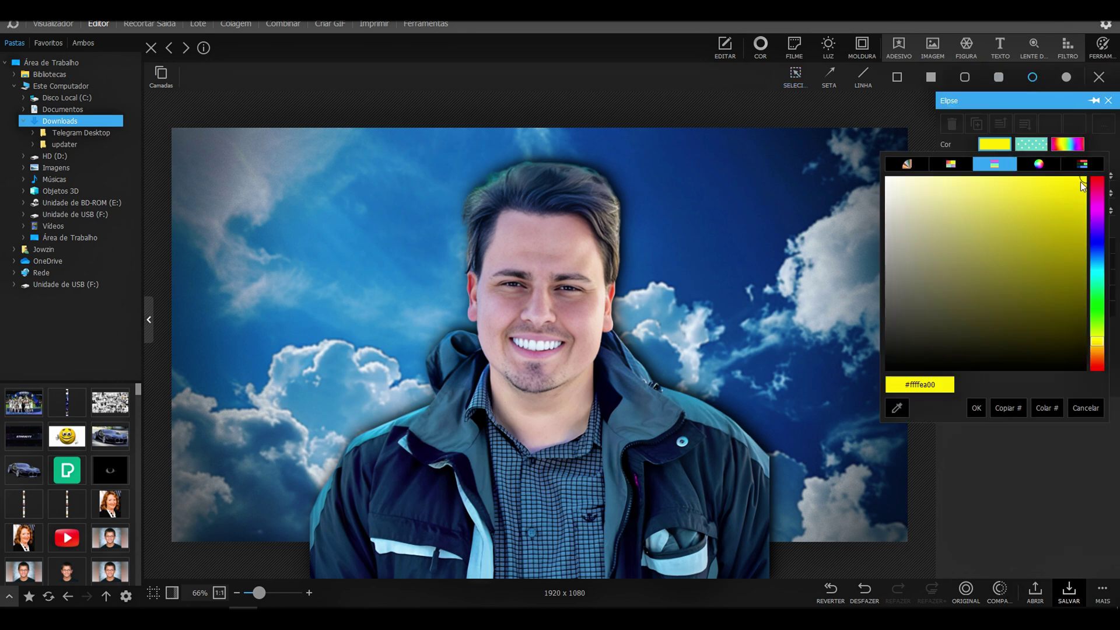
left_click_drag(1082, 186, 1080, 190)
left_click(950, 133)
left_click_drag(425, 154, 441, 168)
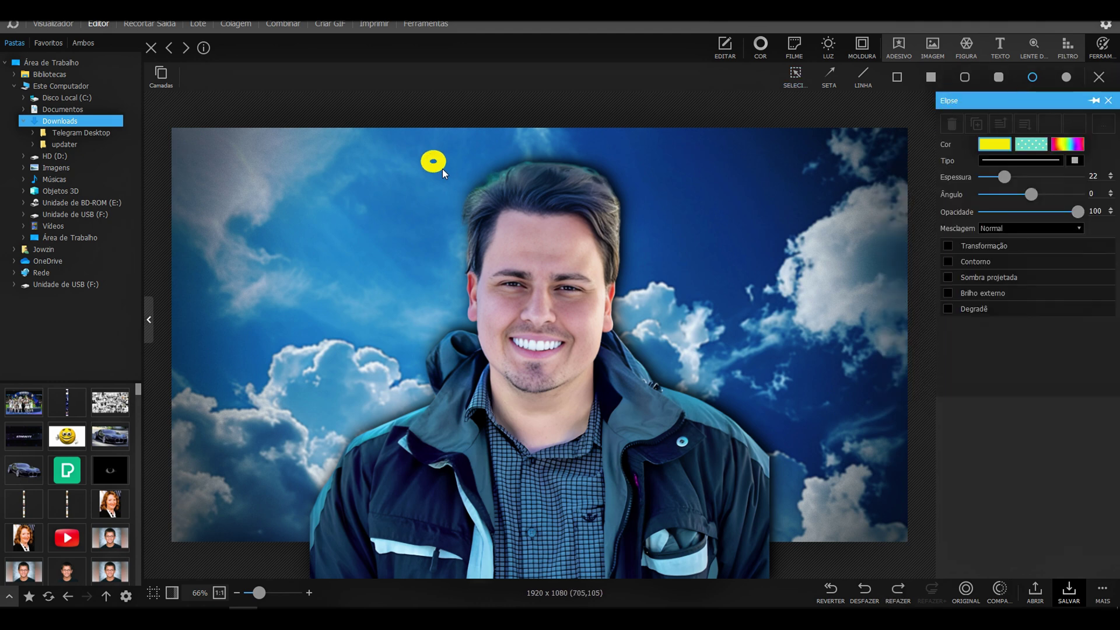
mouse_move(526, 175)
left_mouse_down()
mouse_move(618, 171)
mouse_move(660, 183)
mouse_move(662, 168)
mouse_move(644, 169)
left_mouse_up()
left_click(599, 204)
left_click(663, 169)
left_click_drag(546, 182, 542, 173)
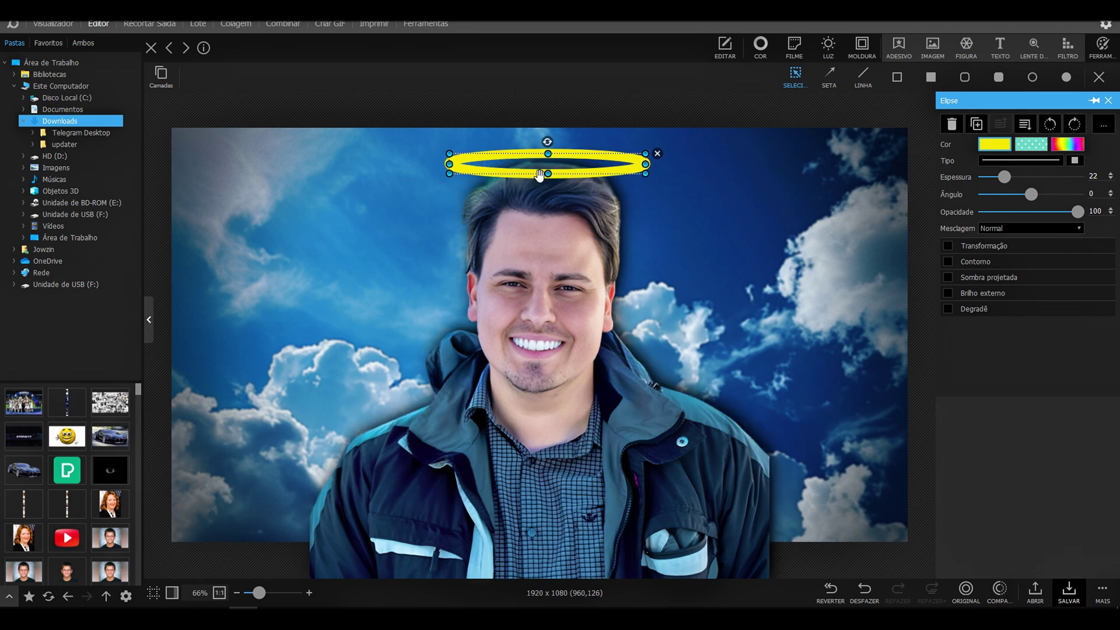
- Apply an orange outer glow (Brilho externo) to the halo, using the reference thumbnail as a guide
left_click(948, 293)
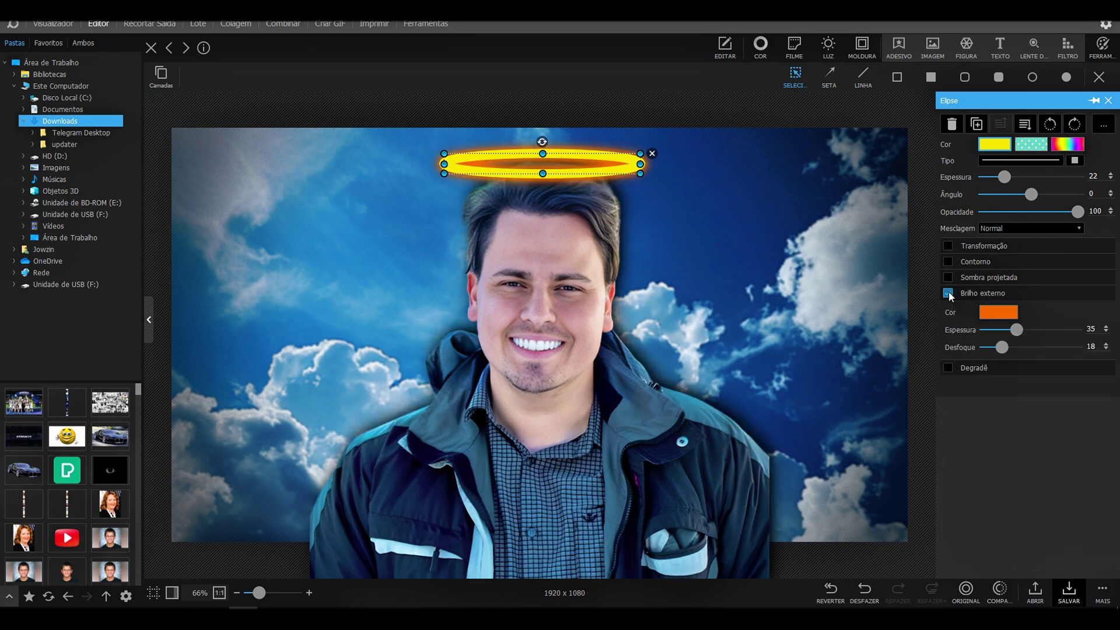
left_click(995, 313)
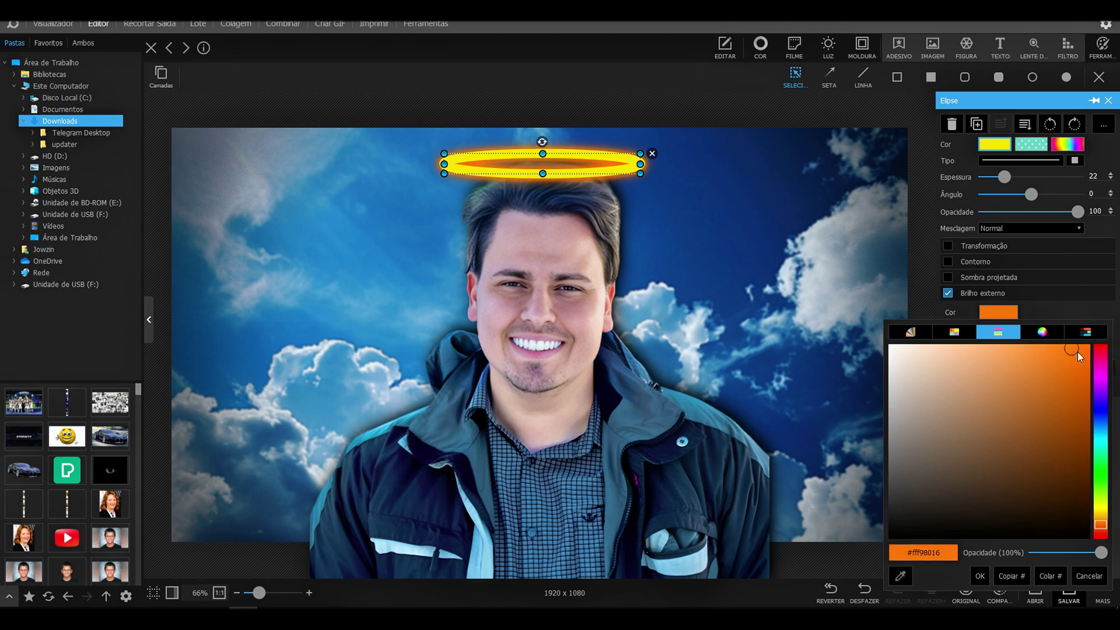
left_click_drag(1076, 352, 1018, 334)
left_click(980, 576)
left_click(841, 104)
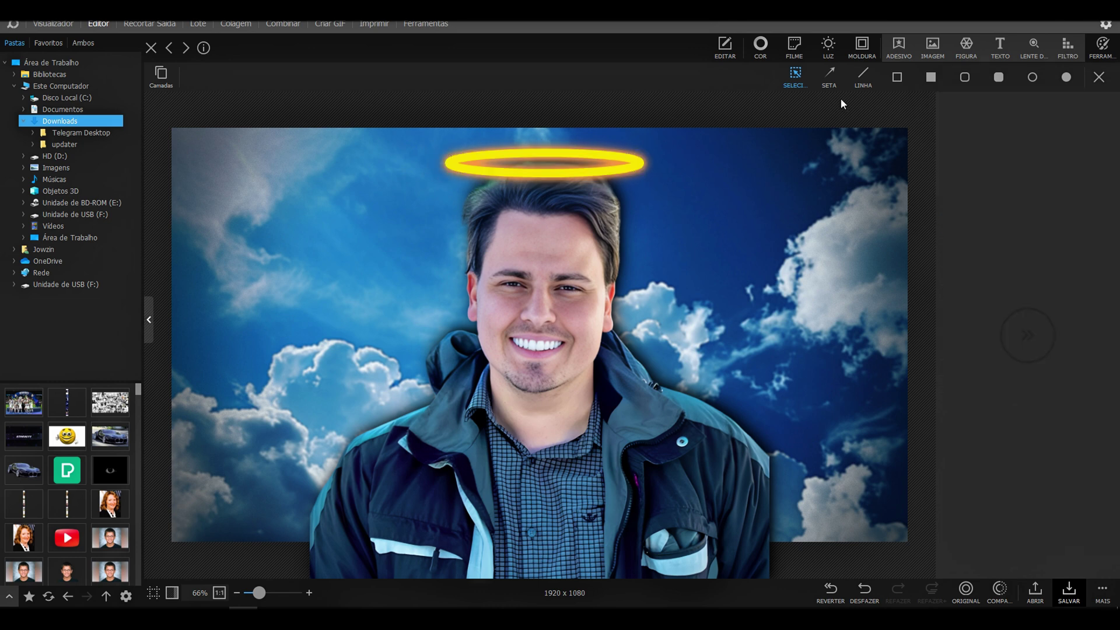
- Insert a Segoe UI Black text object and colour it bright yellow
left_click(1006, 50)
left_click(1059, 193)
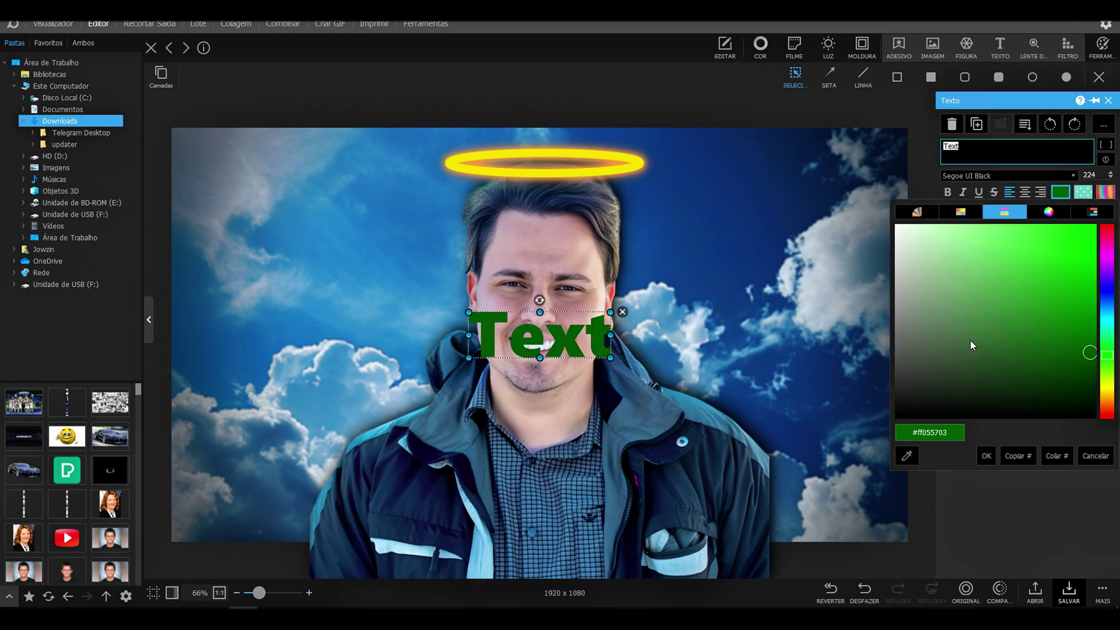
left_click(1108, 386)
left_click_drag(1063, 280, 1111, 222)
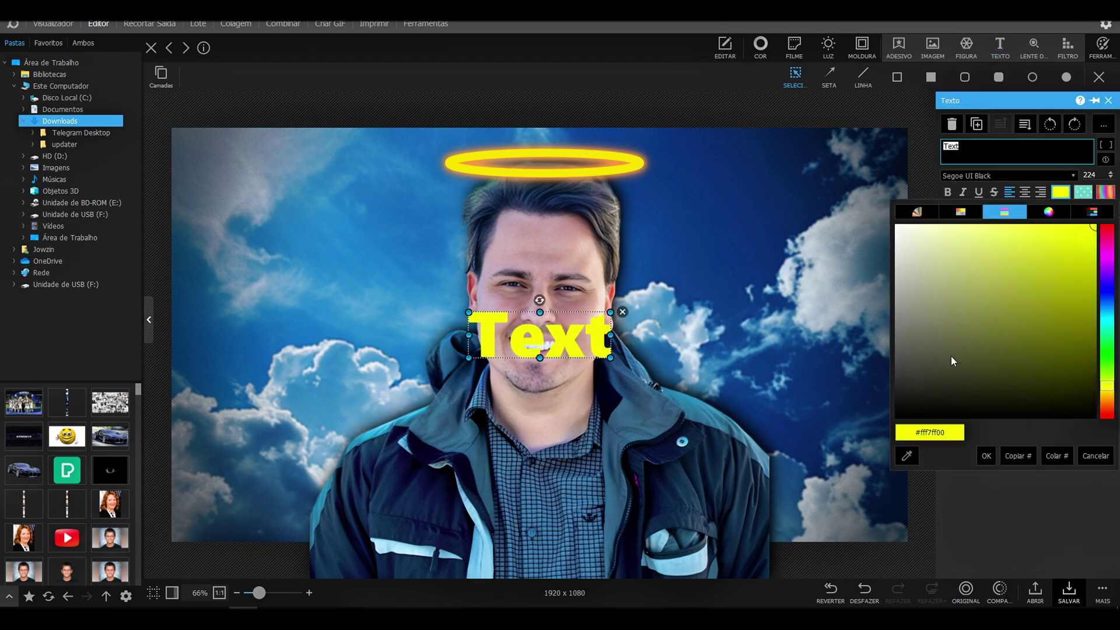
- Change the yellow text to "EU" following the reference thumbnail, and enlarge it to size 718 beside the man's face
left_click(310, 598)
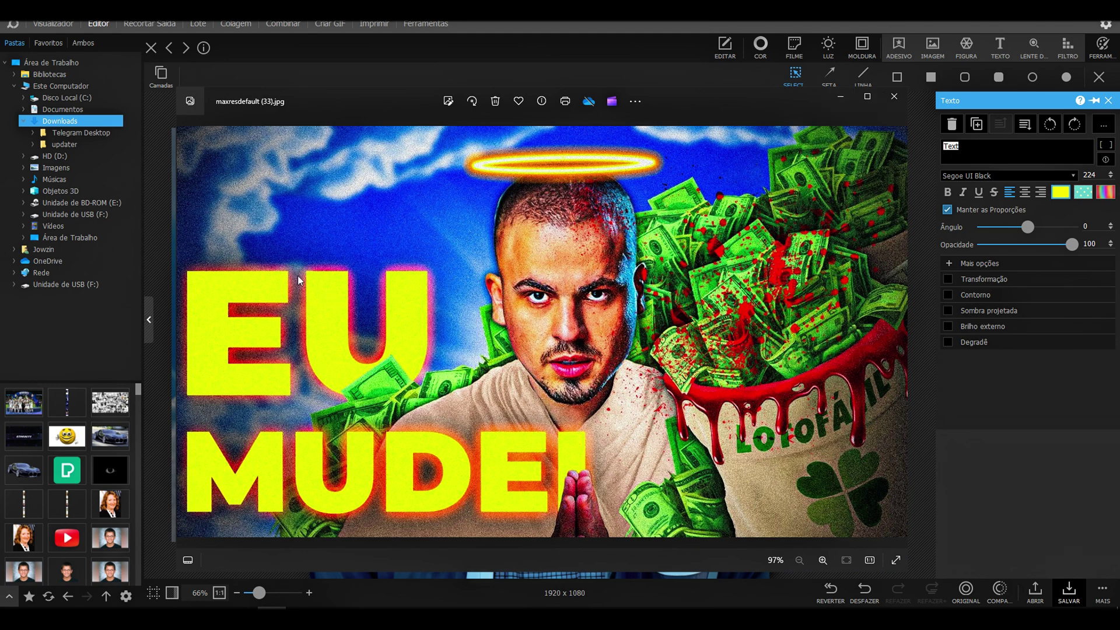
left_click(840, 96)
type("E")
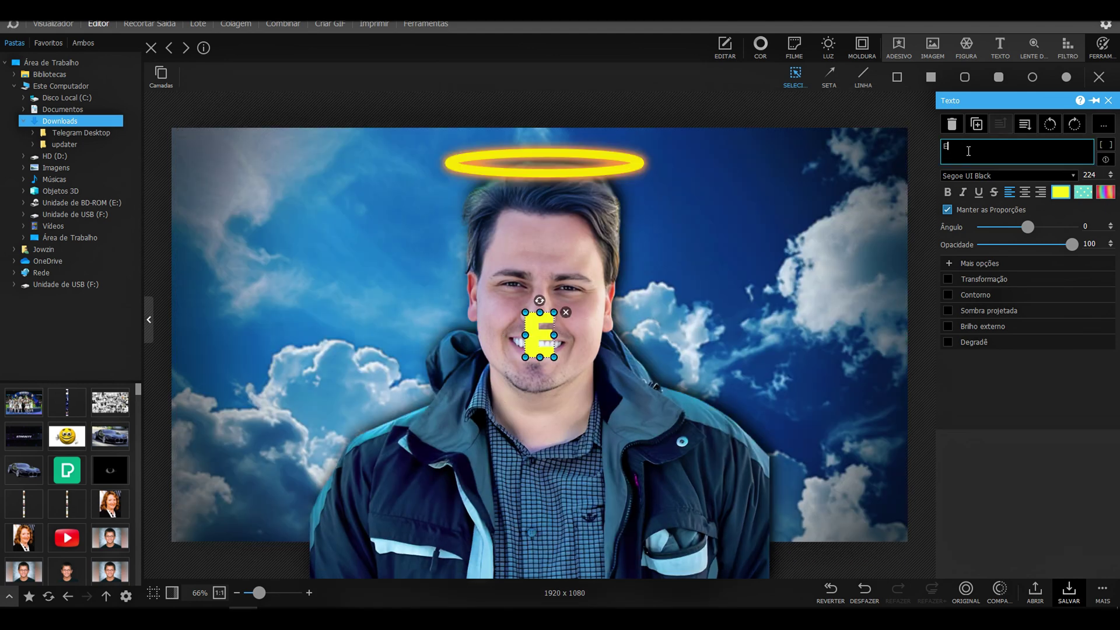
type("U")
left_click_drag(563, 334, 386, 353)
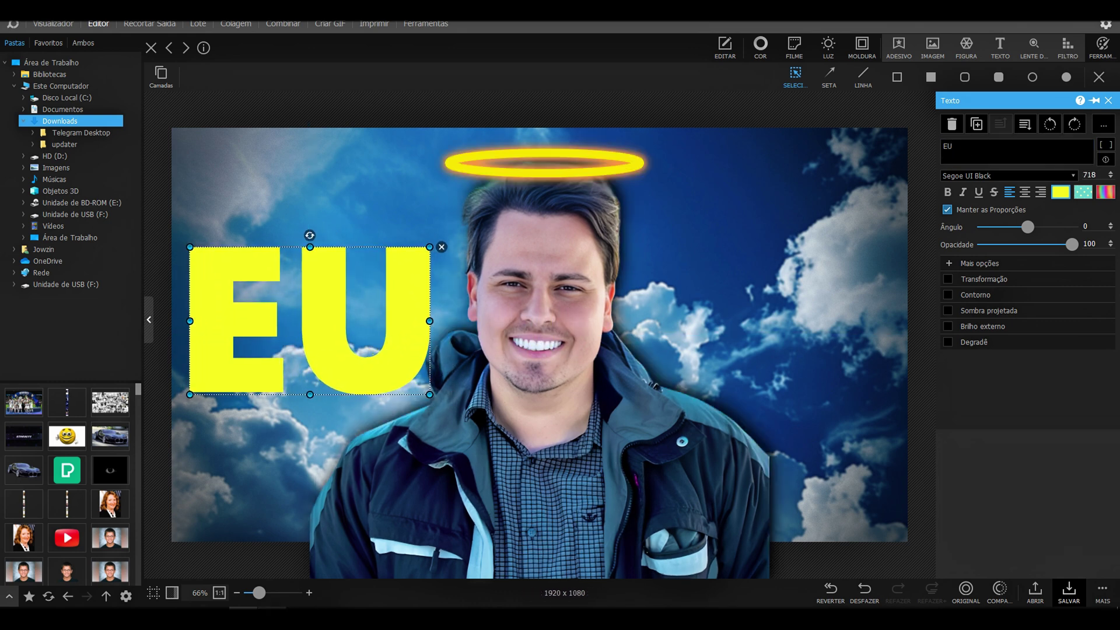
- Compare with the reference thumbnail, enable Transformação on the "EU" text, and squash its height to size 572
key("alt+Tab")
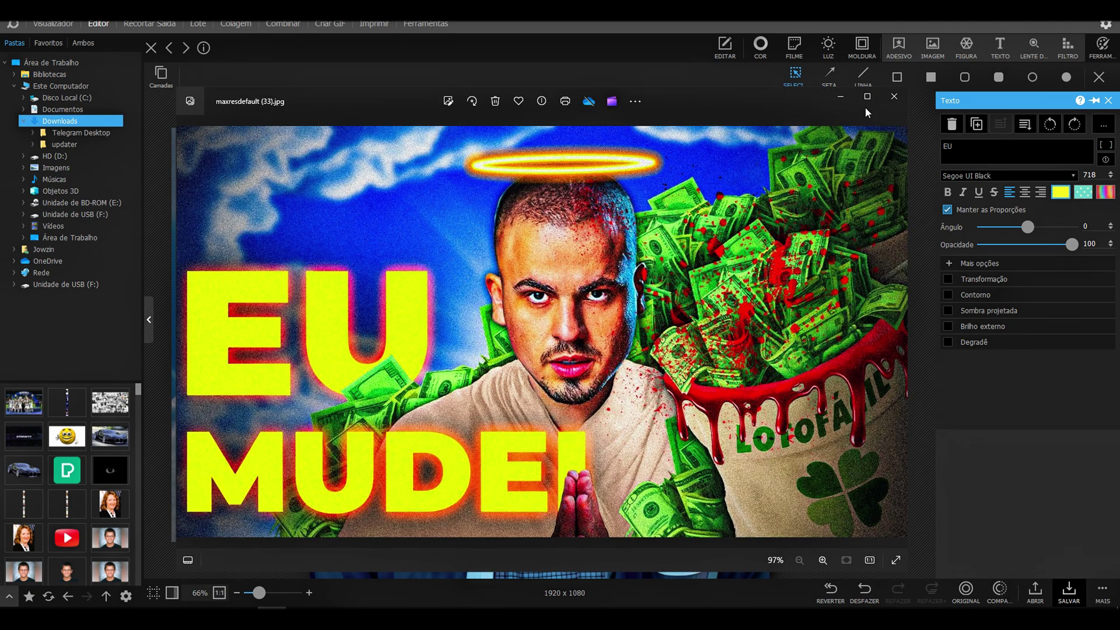
left_click(840, 97)
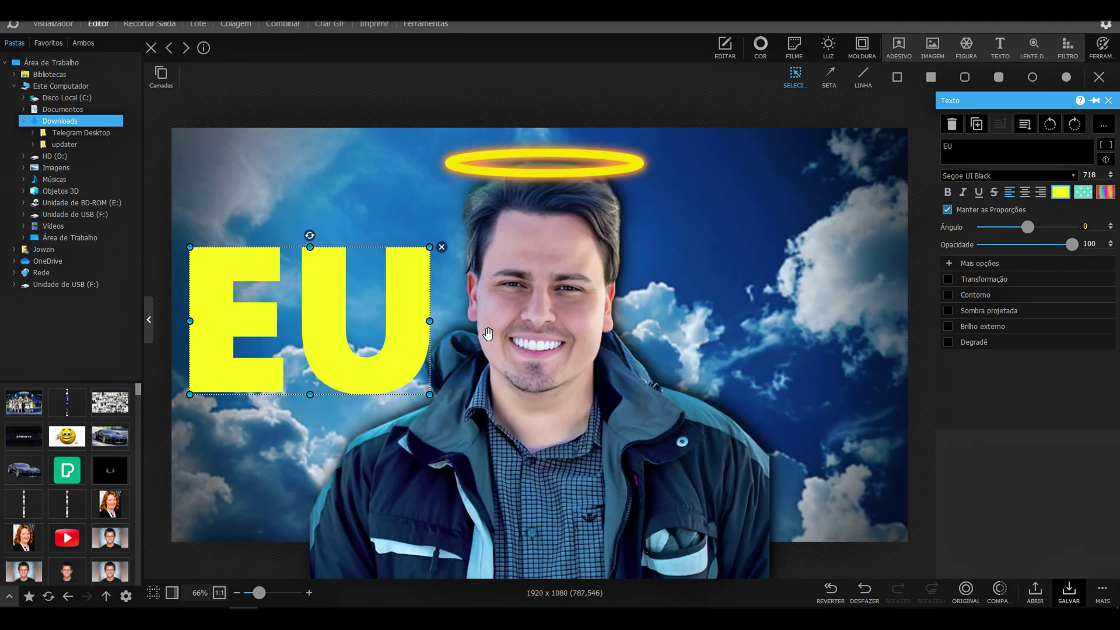
left_click(948, 279)
left_click_drag(310, 247, 311, 277)
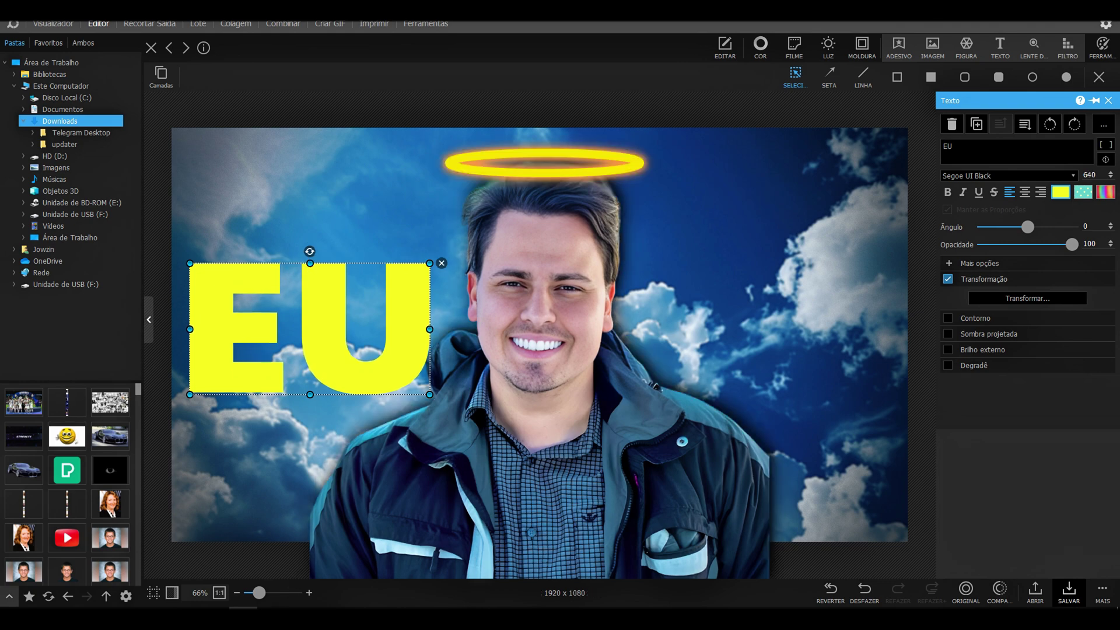
- Duplicate the "EU" text below the original, change the copy to "MUDEI", and scale it to size 349
left_click_drag(330, 337, 341, 448)
right_click(327, 342)
left_click(360, 363)
key("ctrl+a")
type("MUDEI")
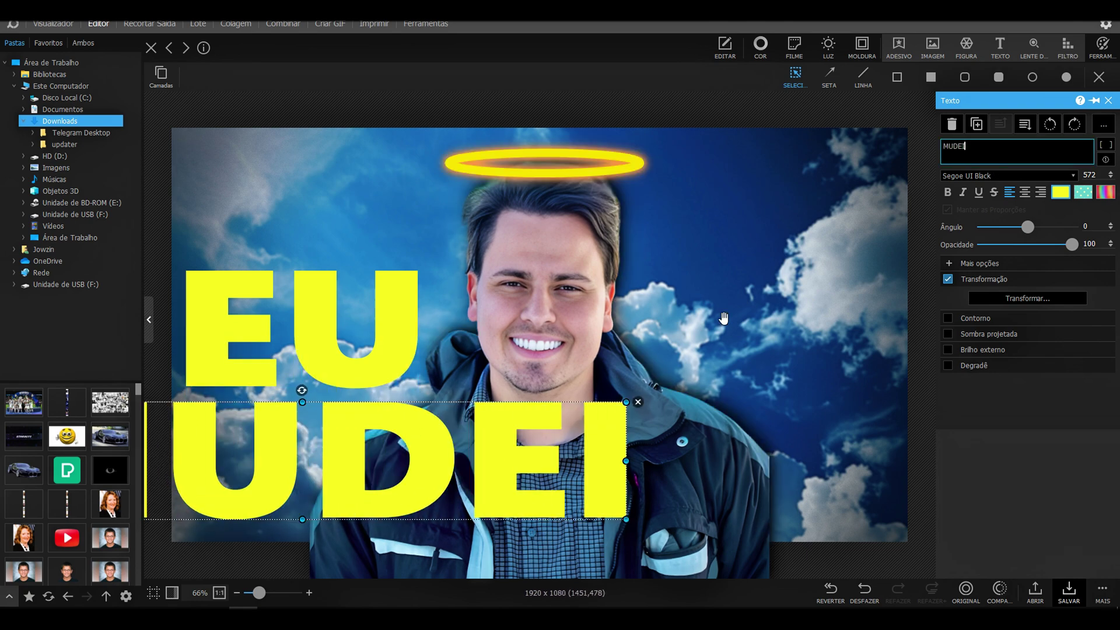
left_click_drag(523, 448, 501, 495)
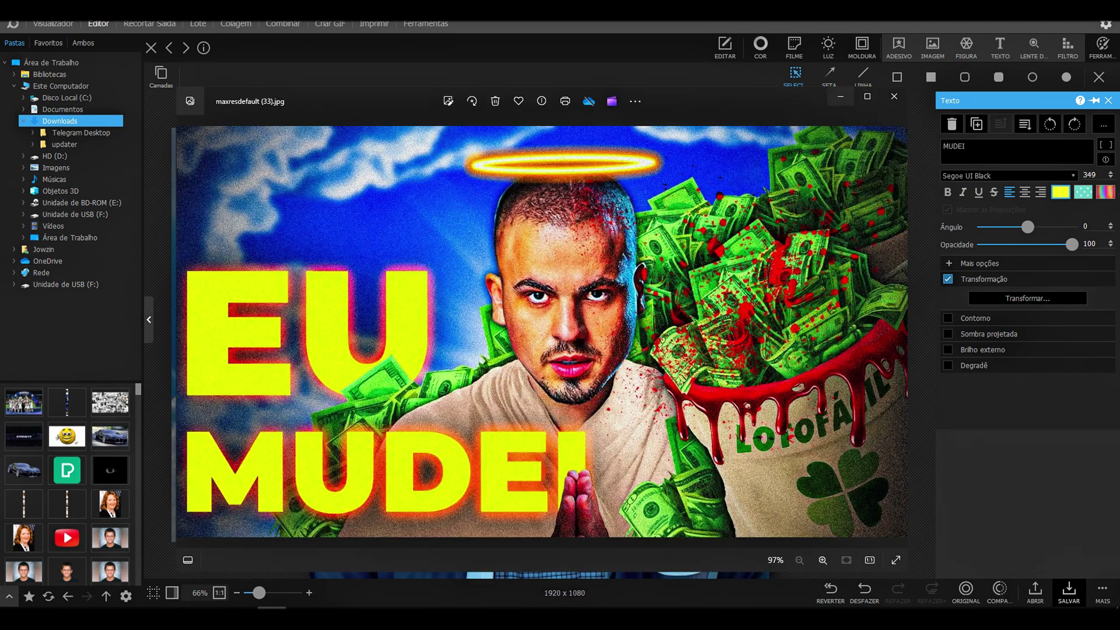
- Scale the "MUDEI" text to size 335 following the reference thumbnail, and give it a red outer glow with thickness 4 and blur 24
key("alt+Tab")
key("alt+Tab")
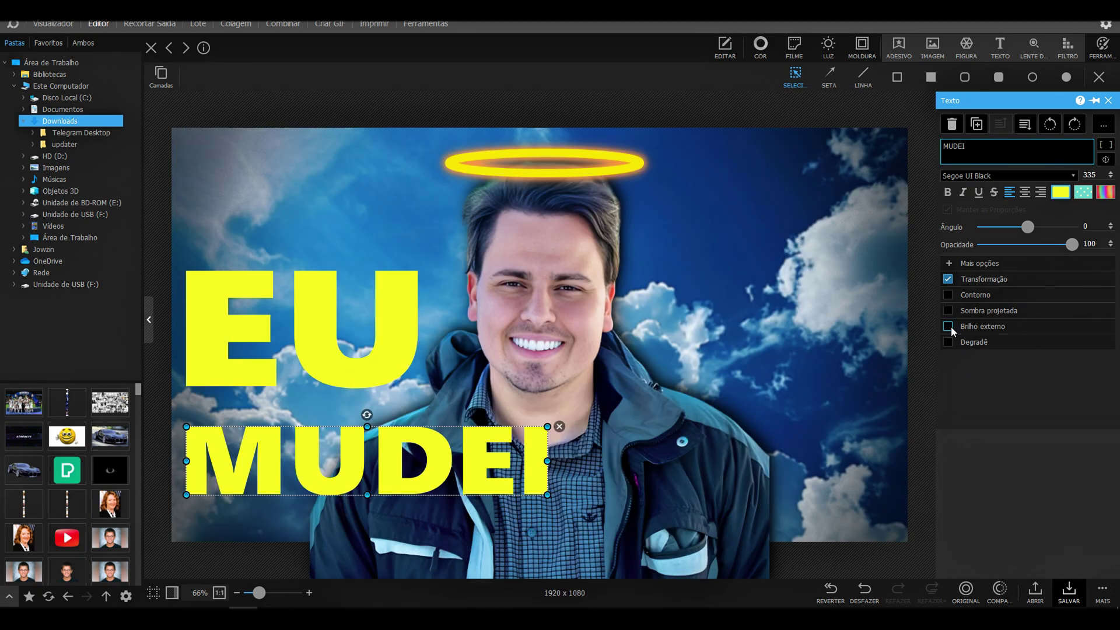
left_click(947, 326)
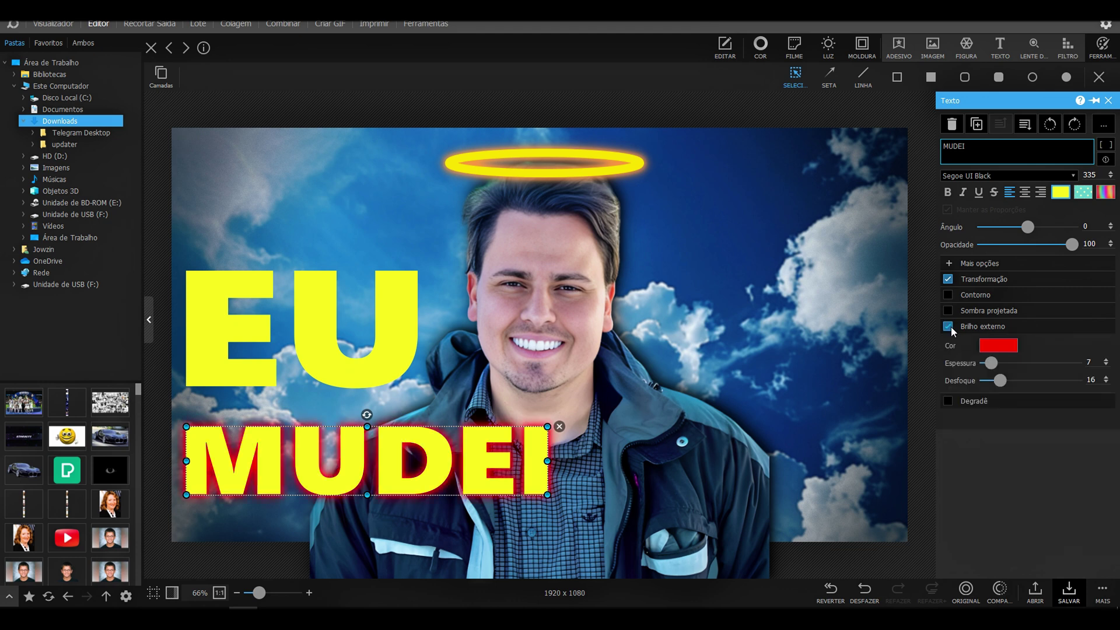
left_click(996, 349)
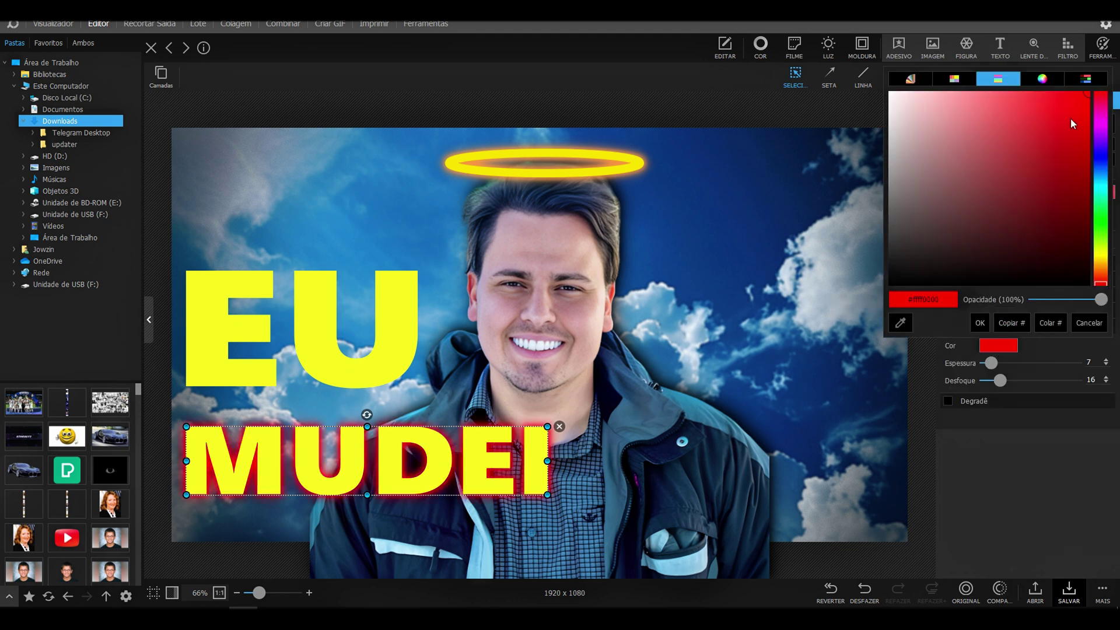
left_click(993, 363)
mouse_move(996, 366)
left_mouse_down()
mouse_move(1011, 382)
mouse_move(994, 366)
left_mouse_up()
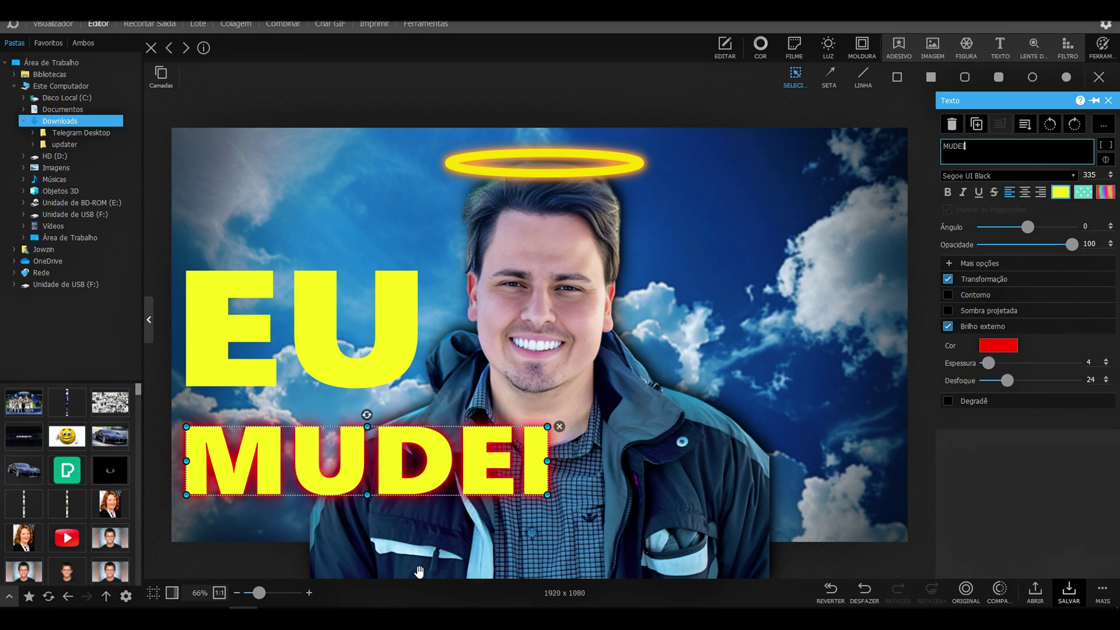
- Check the reference thumbnail's text glow, and give the "EU" text a red outer glow with thickness 5 and blur 19
key("alt+Tab")
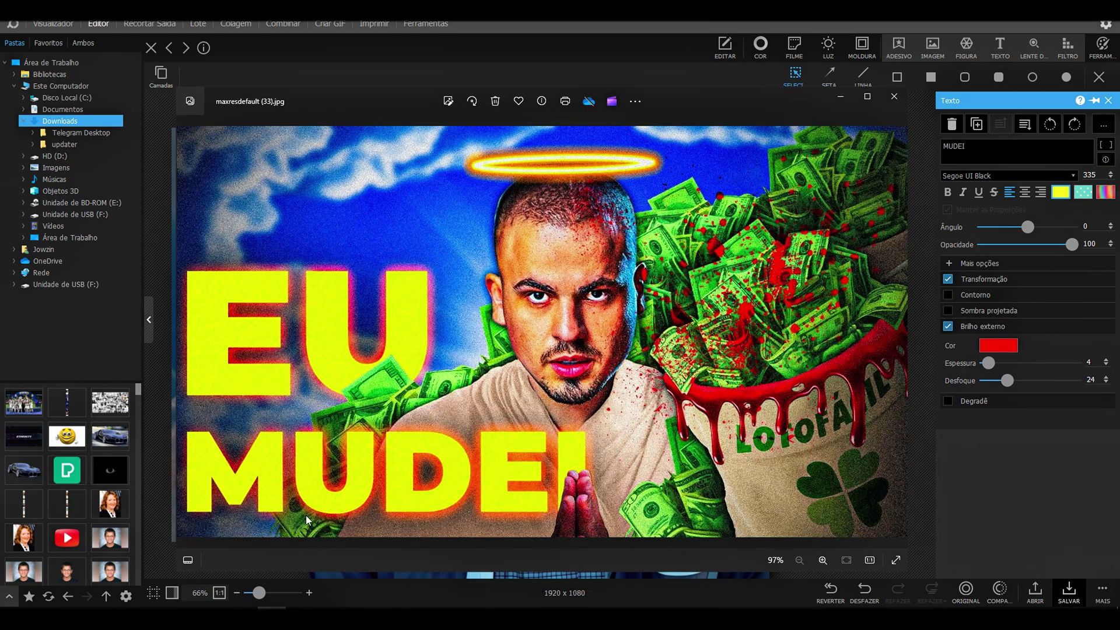
left_click(840, 97)
left_click(327, 333)
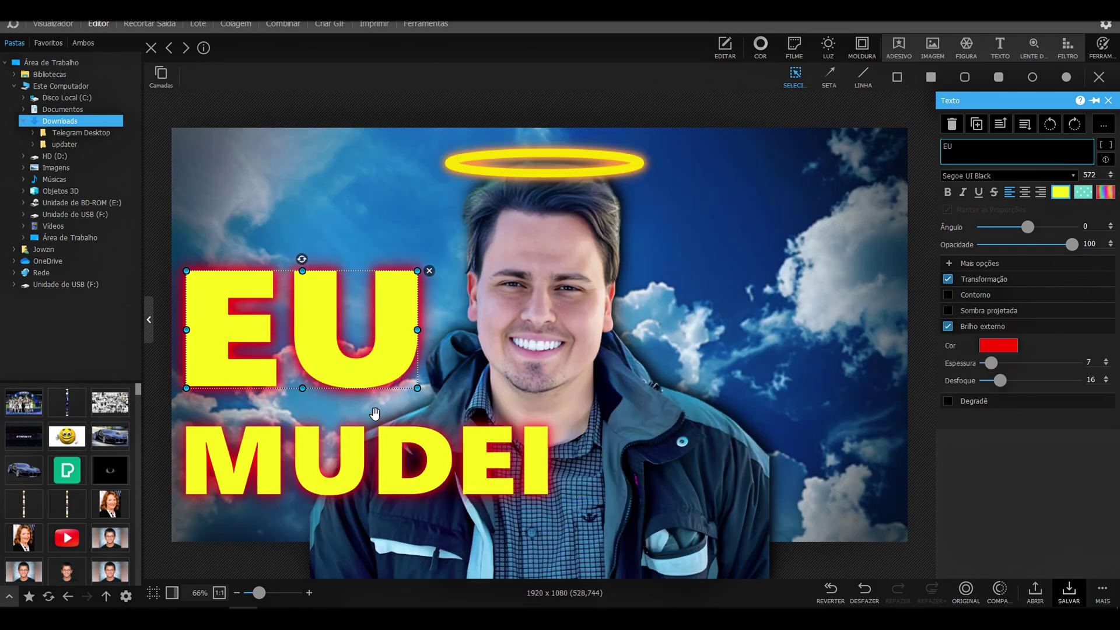
left_click_drag(991, 363, 1002, 380)
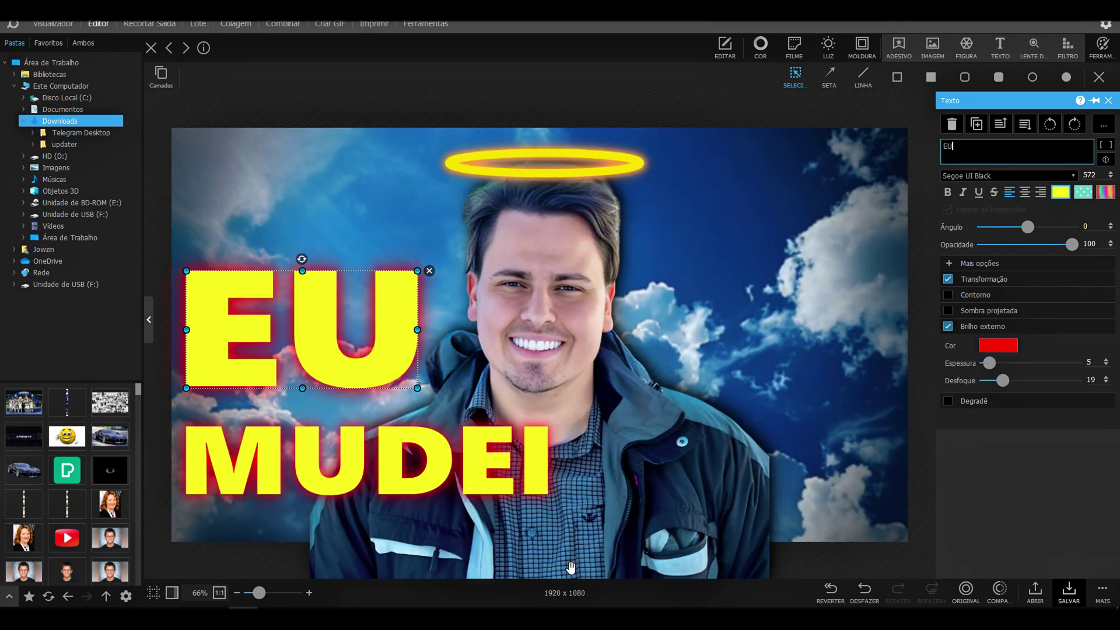
- Switch to Chrome and search Google for "saco de dinheiro png"
key("alt+Tab")
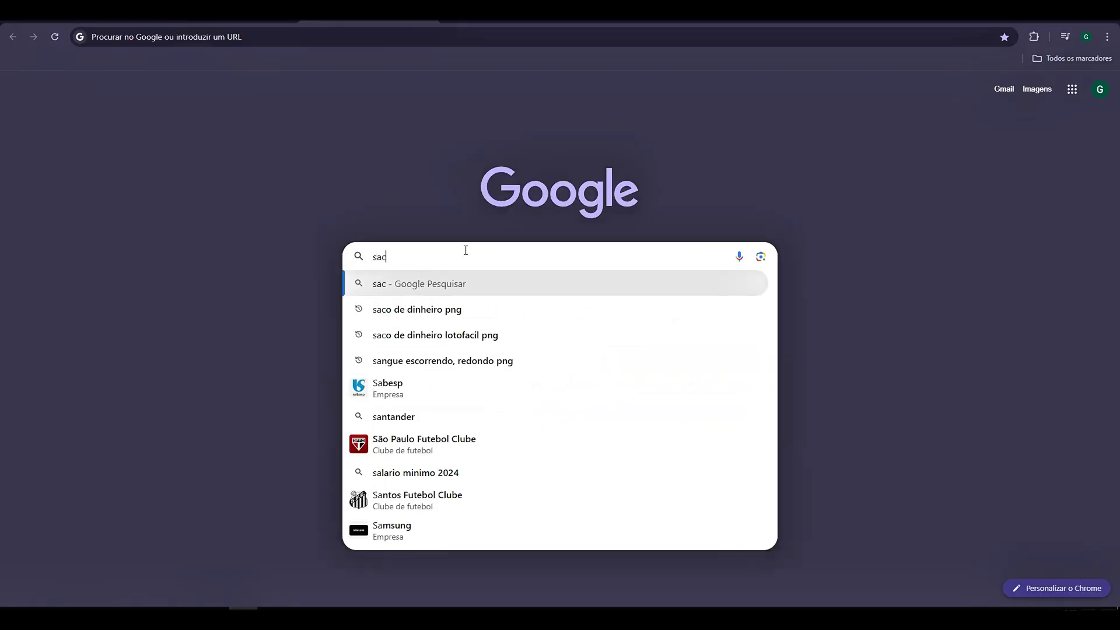
type("o de")
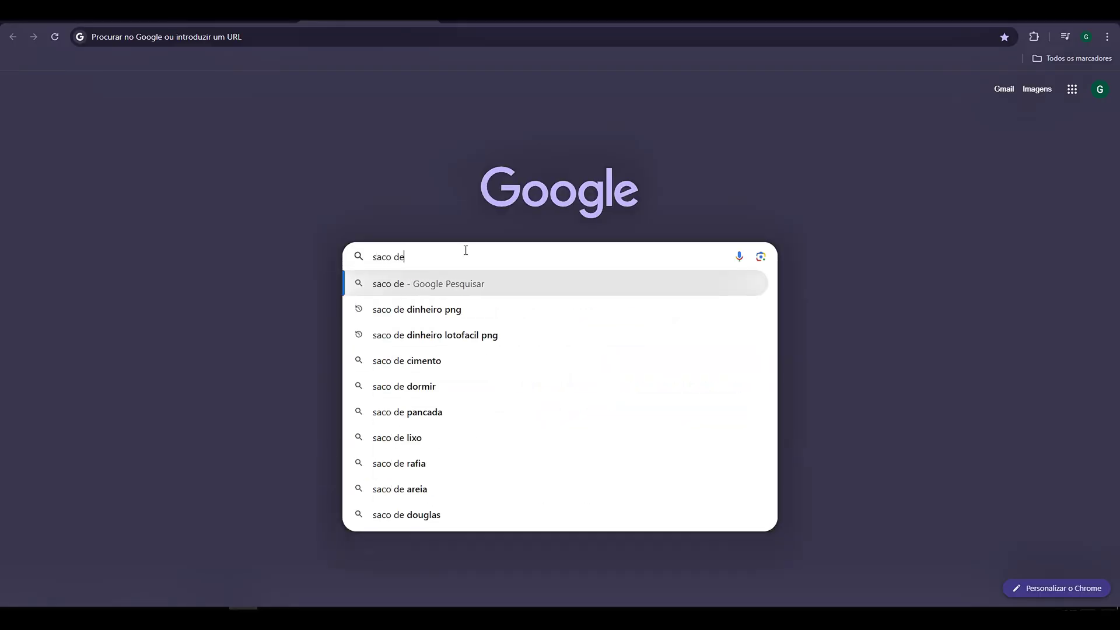
type(" dinheiro p")
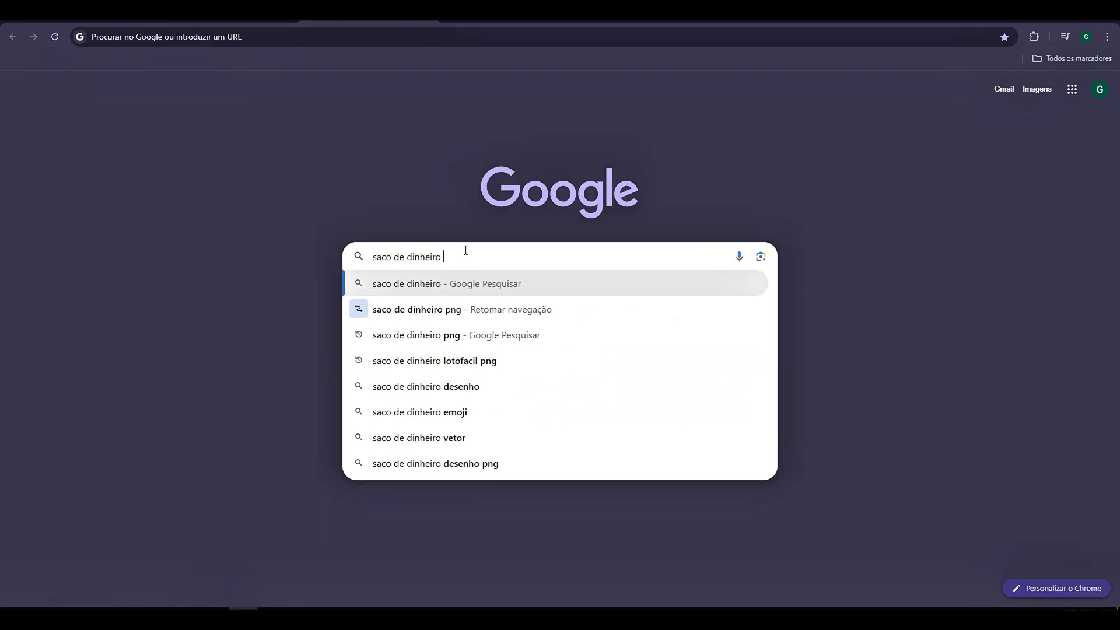
type("ng")
key("Return")
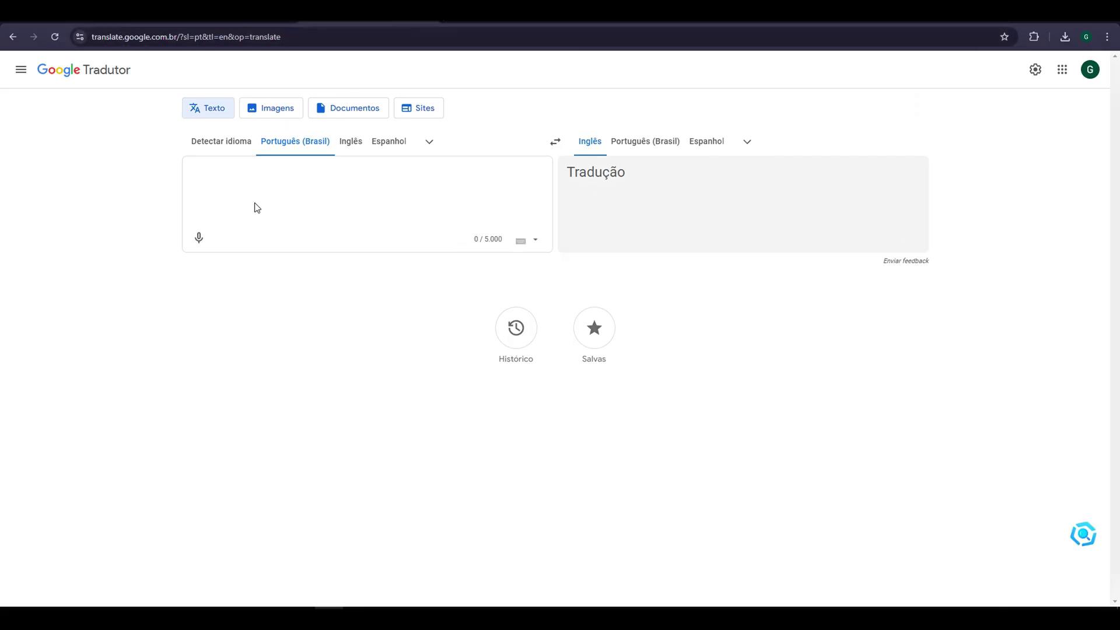
- Translate "saco de dinheiro aberto" into English in Google Translate, and search Google for "Open Money Bag PNG & PSD"
type("sACO DE DI")
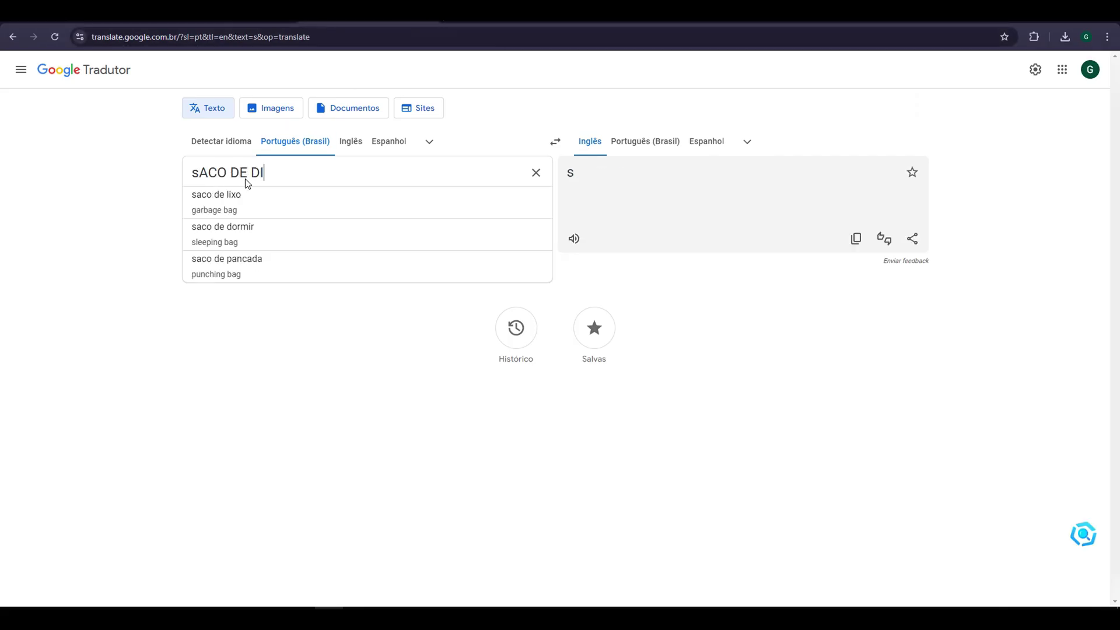
type("NHEIRO ABERTO")
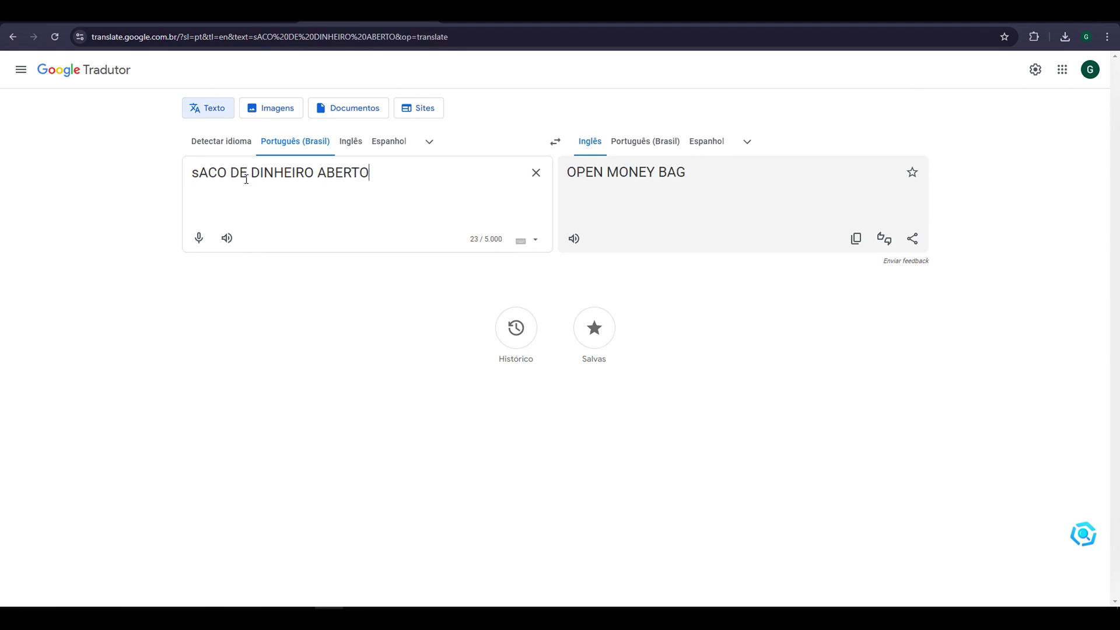
key("ctrl+t")
type("OPEN MONEY BAG")
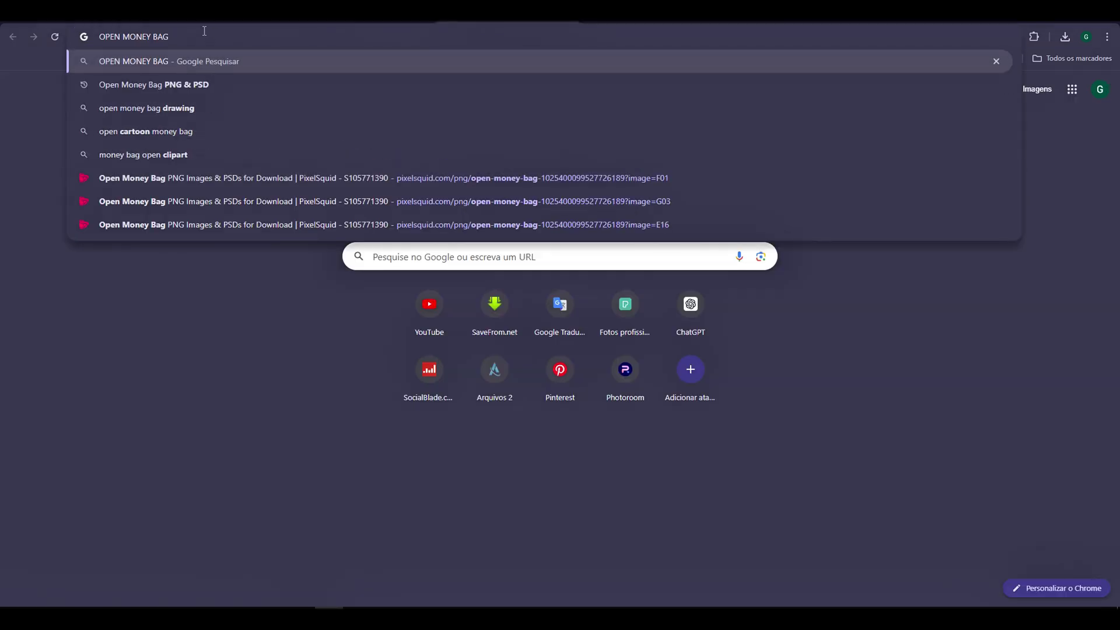
key("Return")
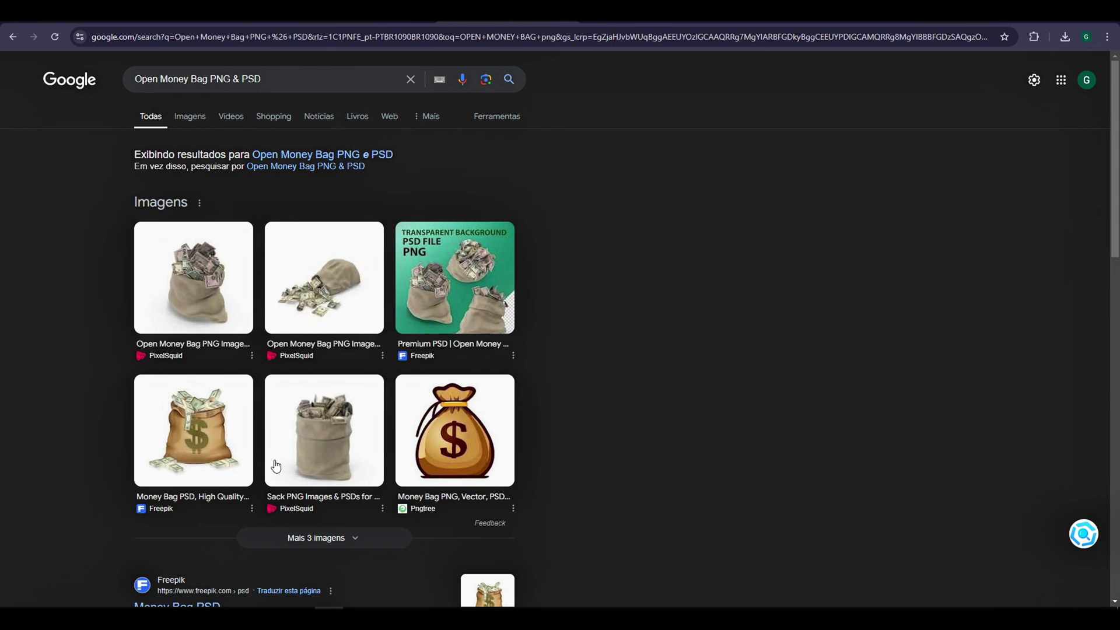
- Preview the PixelSquid sack image among the results and go to PixelSquid's full PNG & PSD image catalogue
left_click(328, 436)
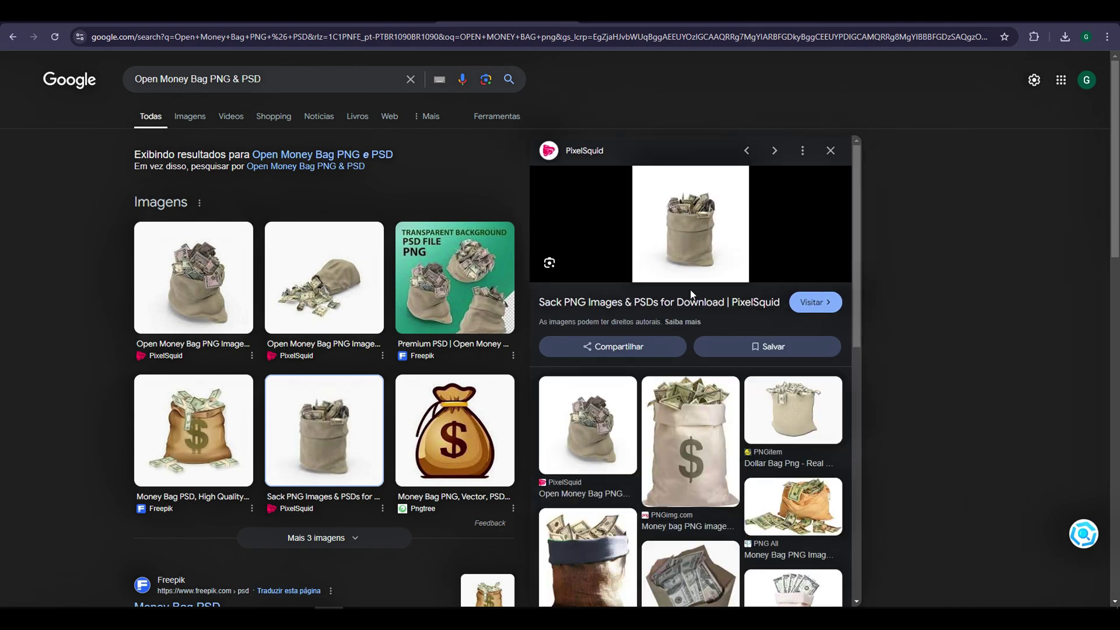
left_click(693, 252)
left_click(64, 255)
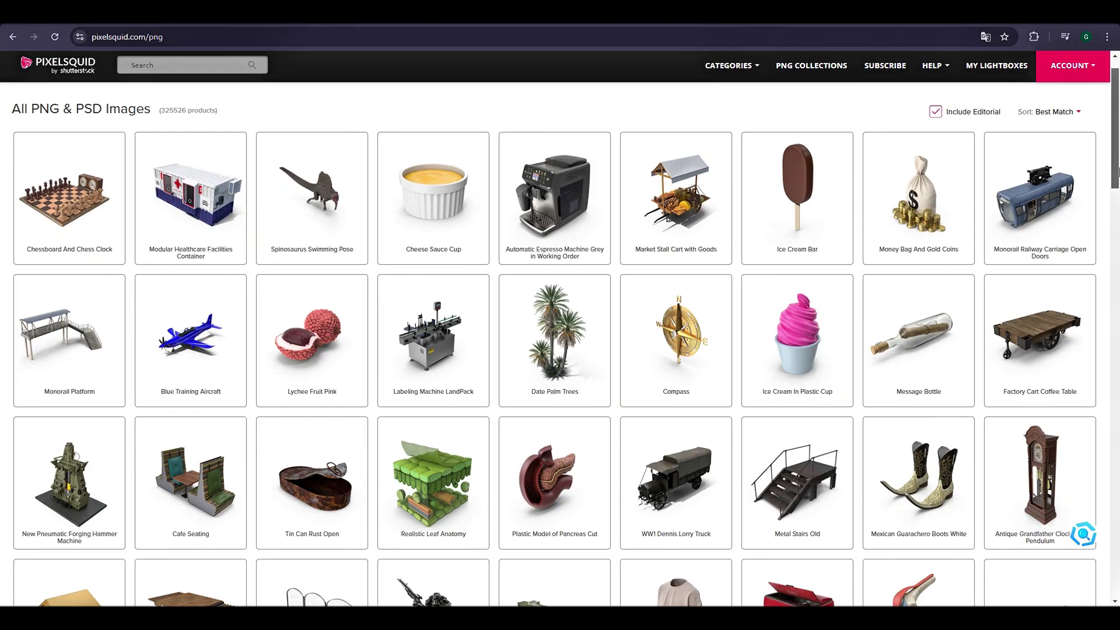
- Browse the PixelSquid catalogue pages and the Grader object's rotatable preview to see what kinds of objects are offered
scroll(1117, 183, "down", 2)
left_click_drag(1116, 184, 1115, 274)
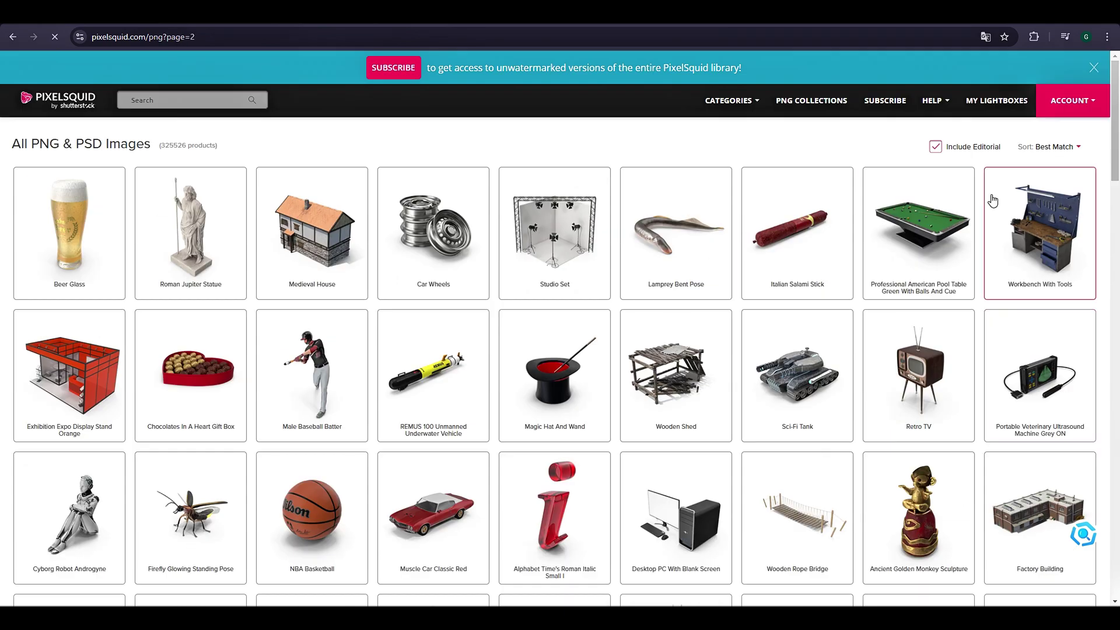
scroll(1117, 187, "down", 5)
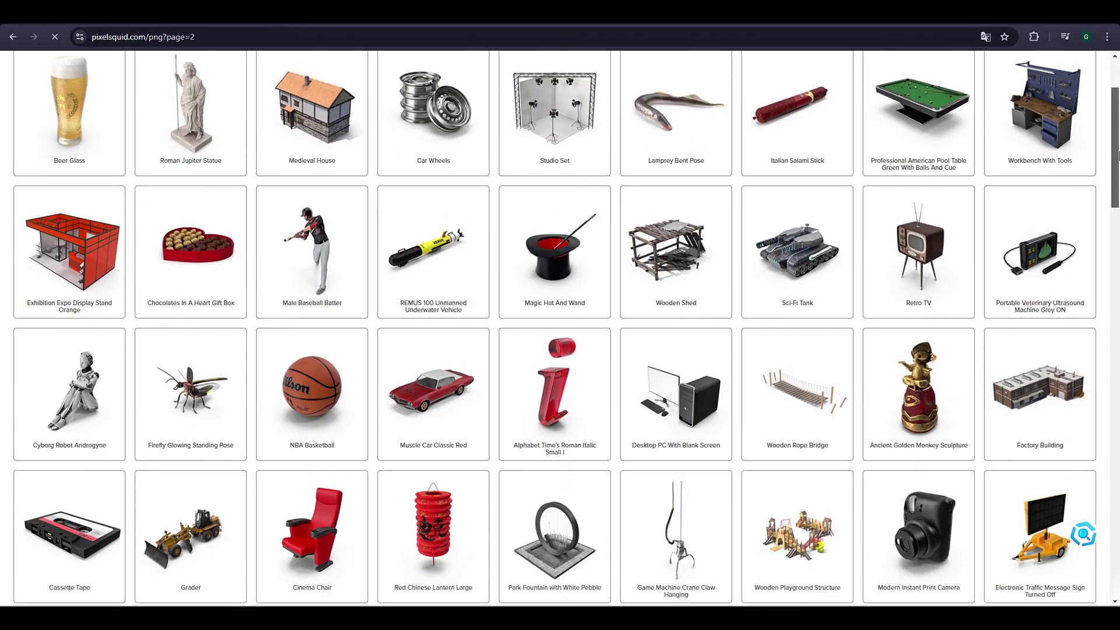
scroll(1117, 187, "down", 1)
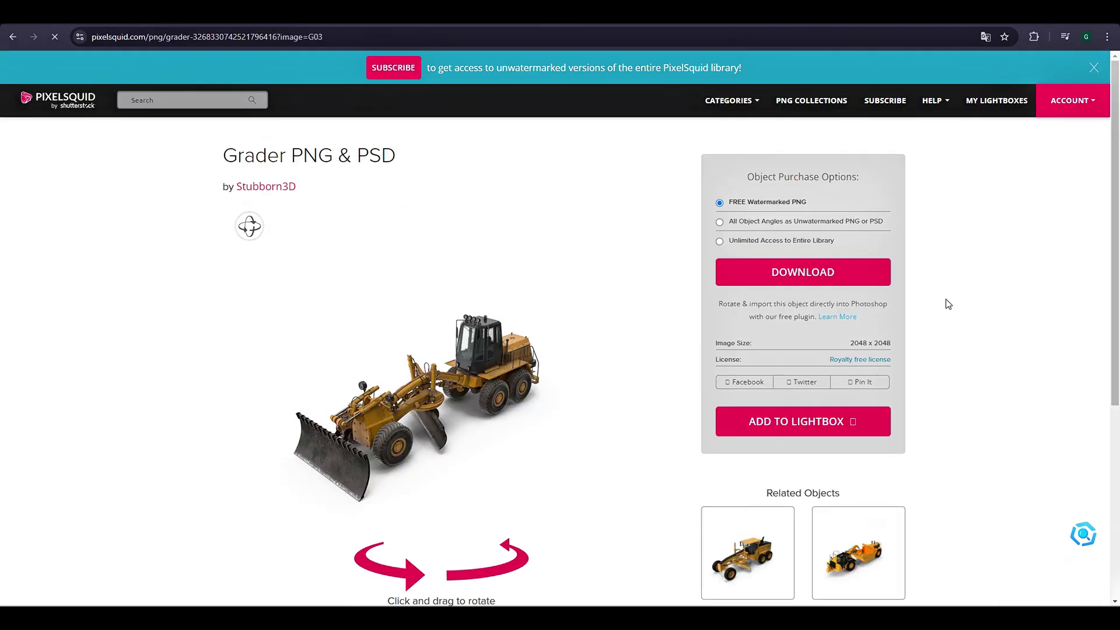
scroll(1117, 295, "down", 3)
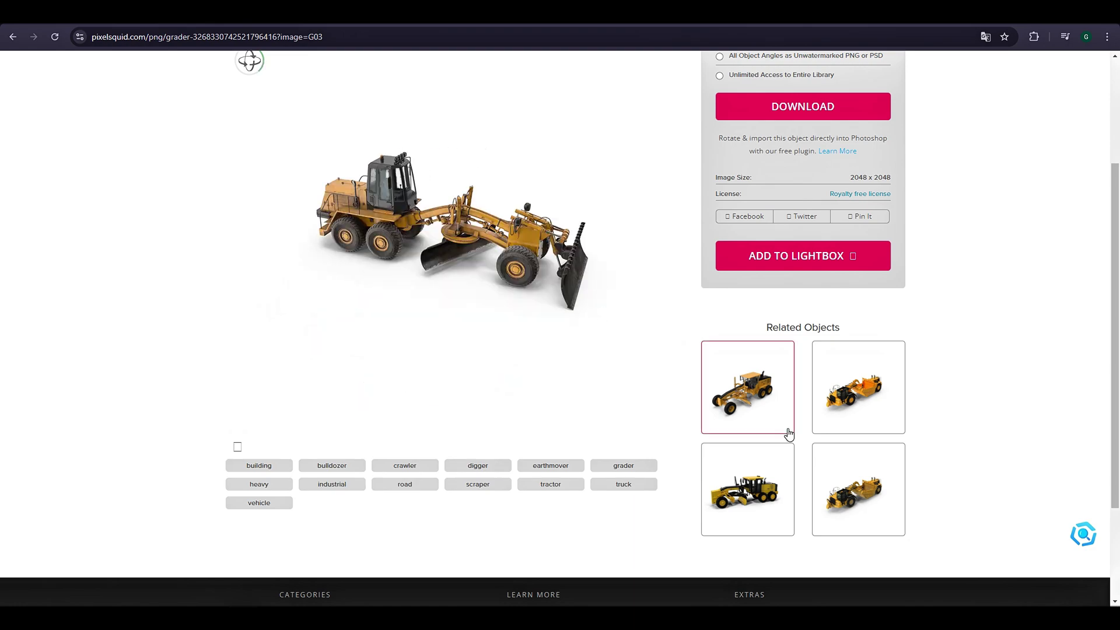
key("alt+Left")
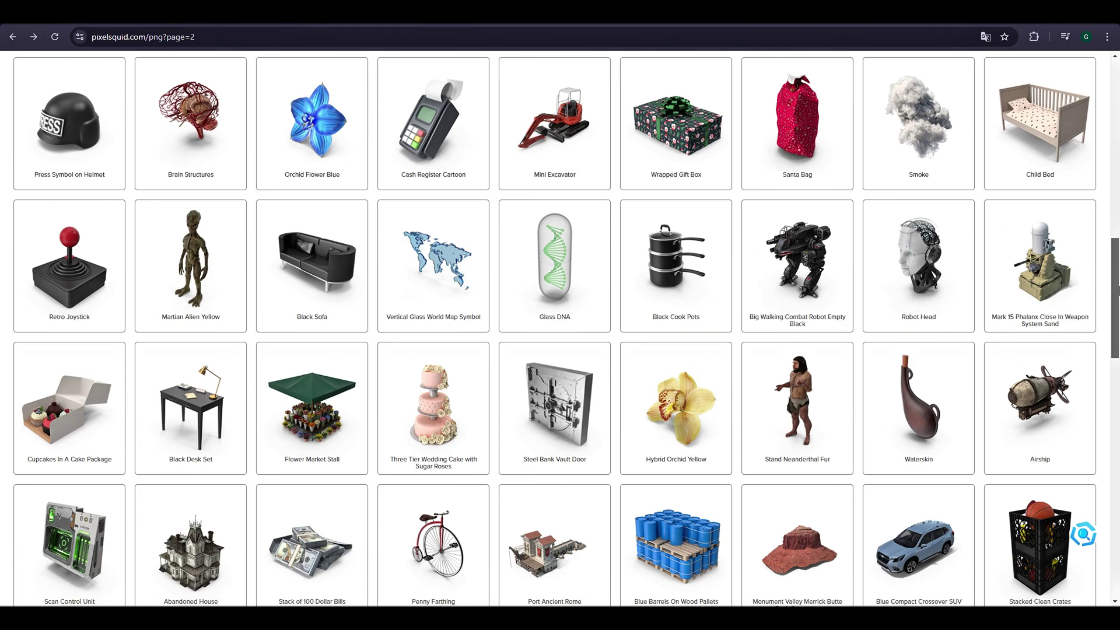
scroll(793, 360, "down", 1)
left_click(792, 357)
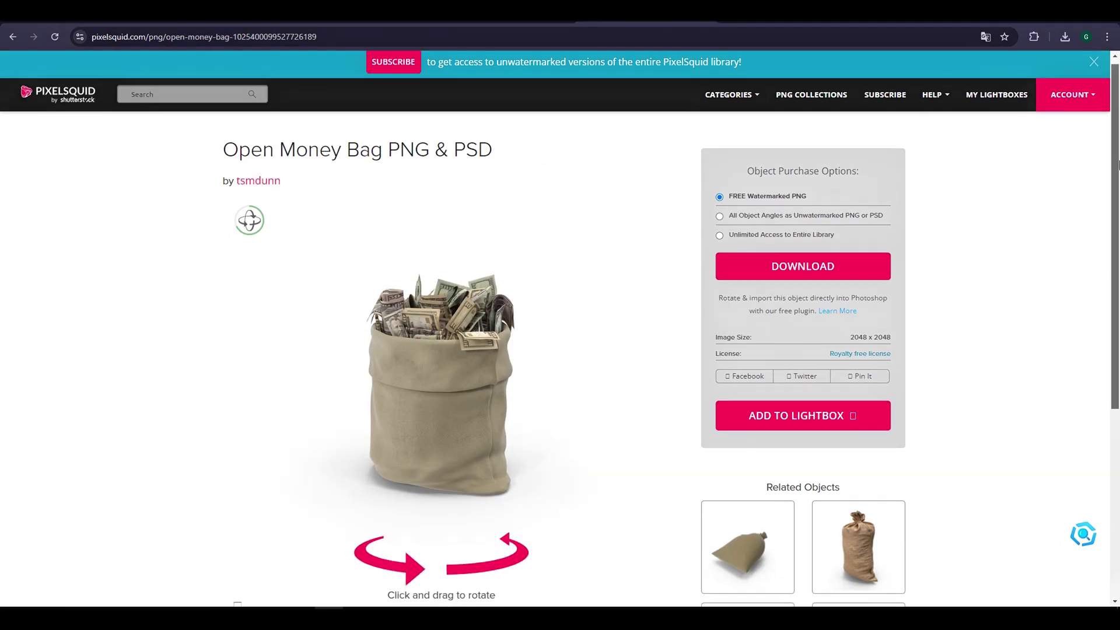
- Place the reference thumbnail beside the Open Money Bag object and rotate the bag to front view F01, seen slightly from above
scroll(1099, 184, "down", 1)
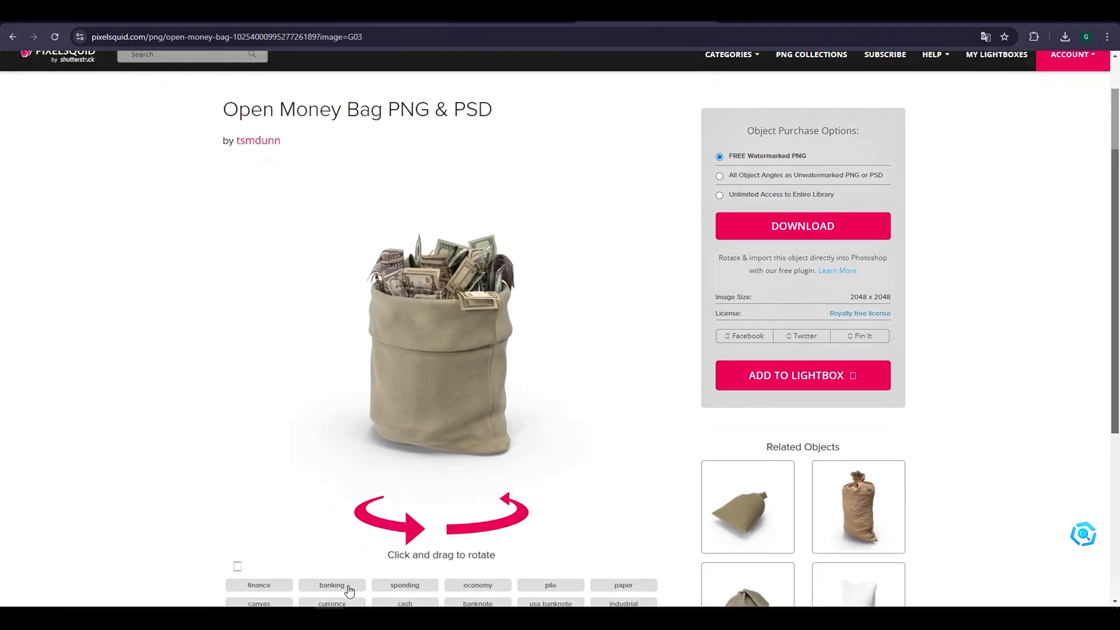
key("alt+Tab")
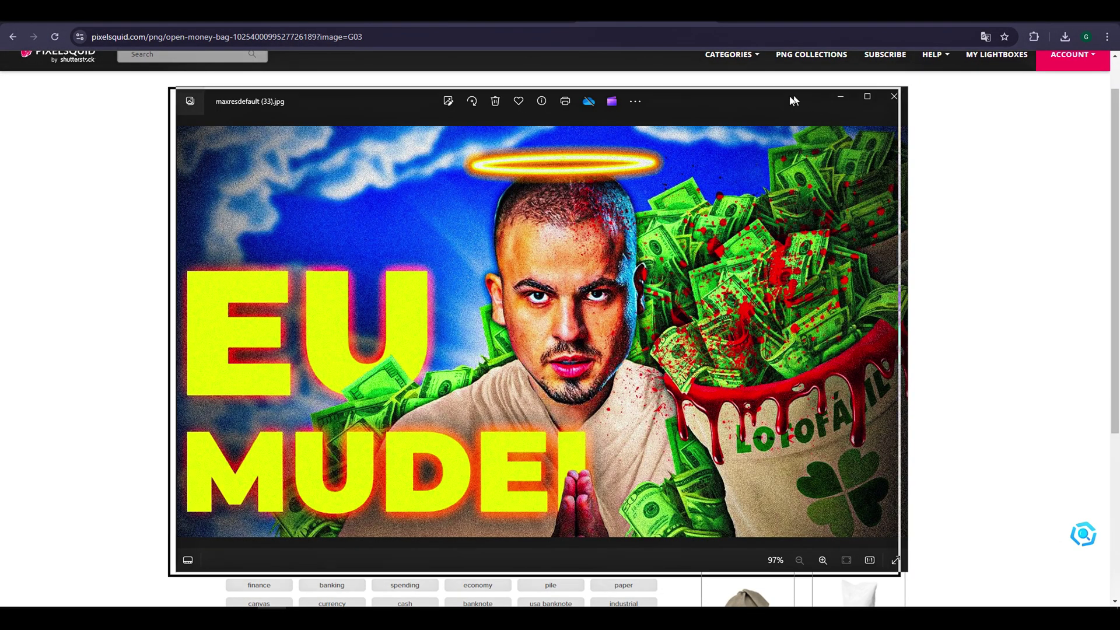
left_click_drag(795, 102, 226, 102)
left_click_drag(341, 245, 184, 245)
left_click_drag(98, 103, 229, 87)
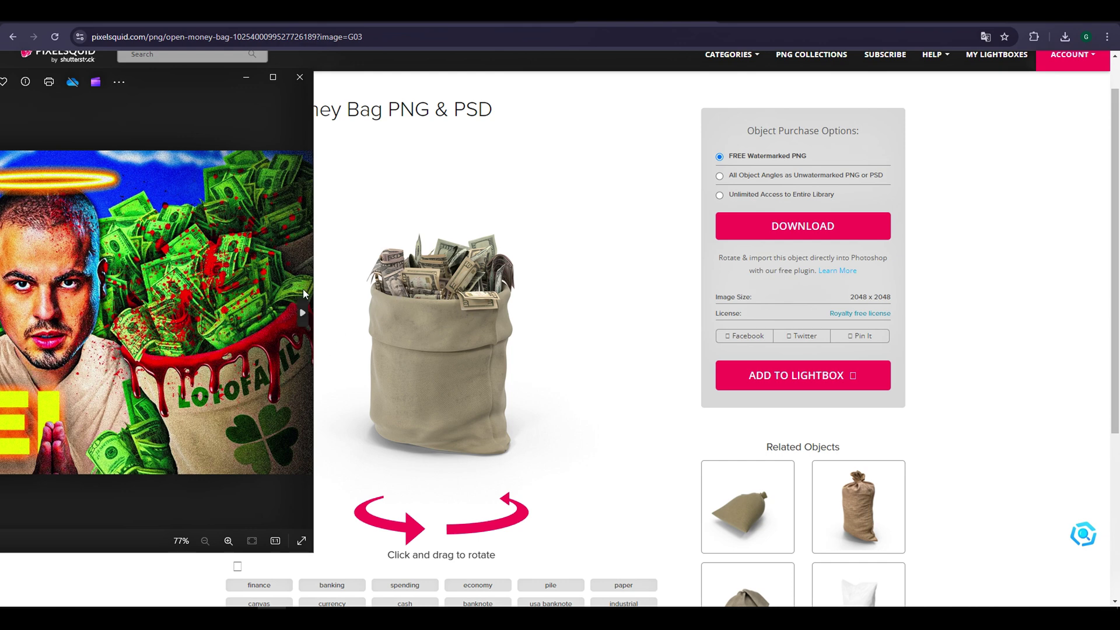
left_click_drag(436, 348, 435, 331)
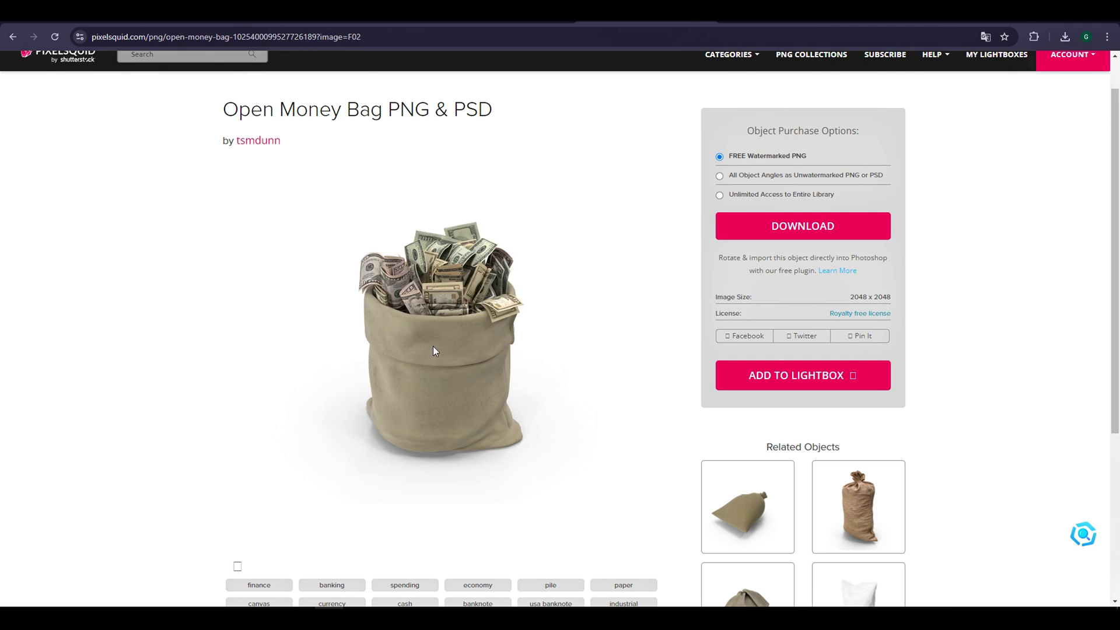
left_click_drag(435, 350, 399, 353)
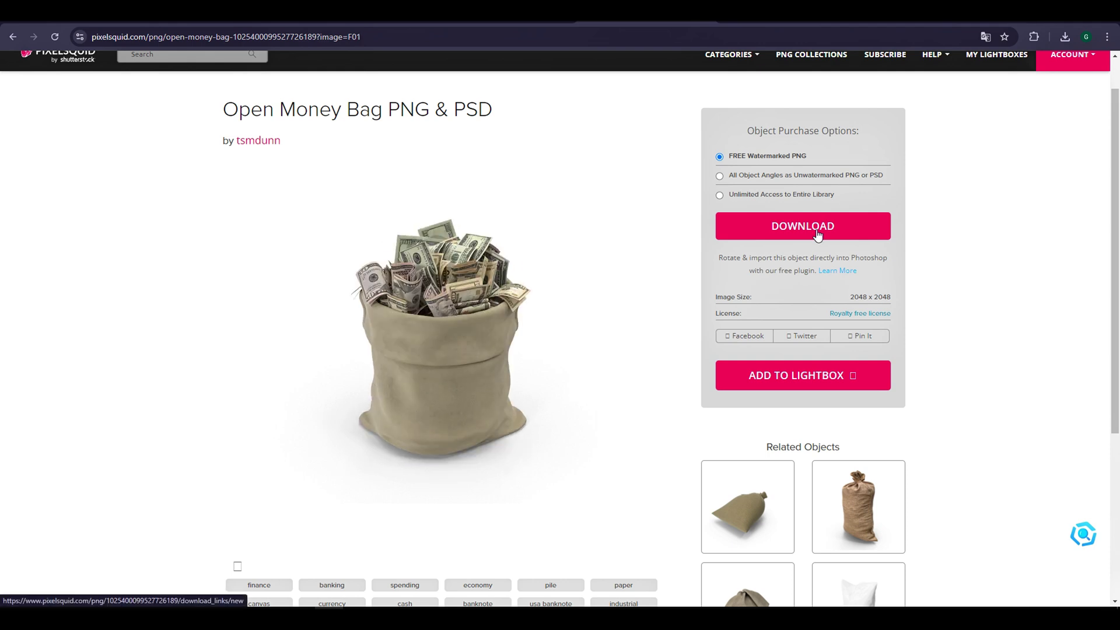
- Download the free watermarked PNG of the Open Money Bag and open the file to inspect its watermark
left_click(868, 217)
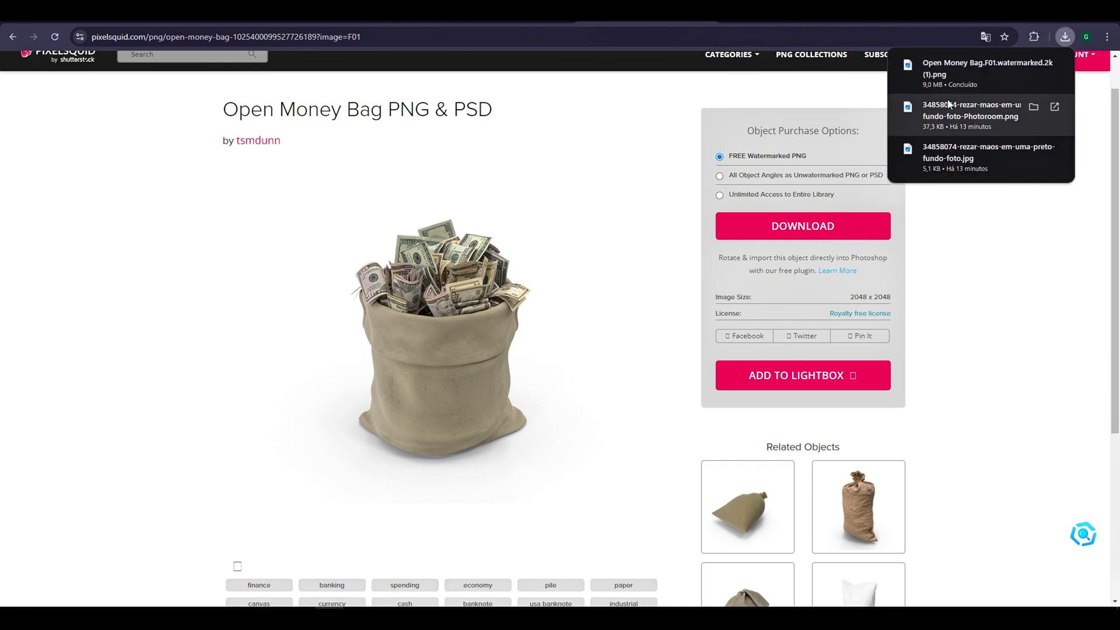
left_click(968, 70)
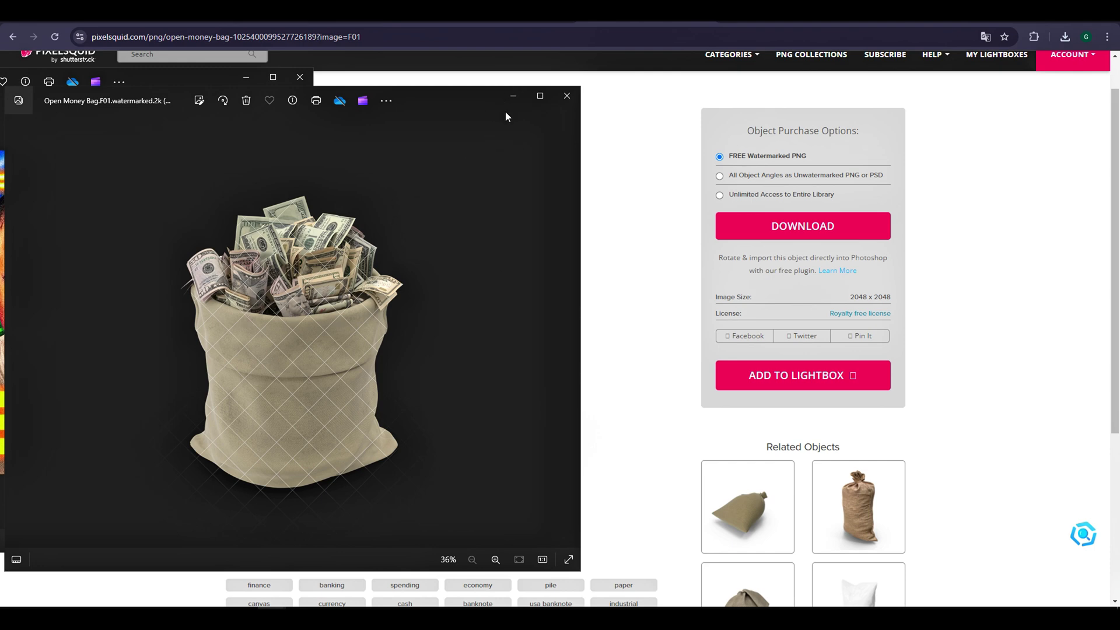
left_click_drag(422, 98, 835, 105)
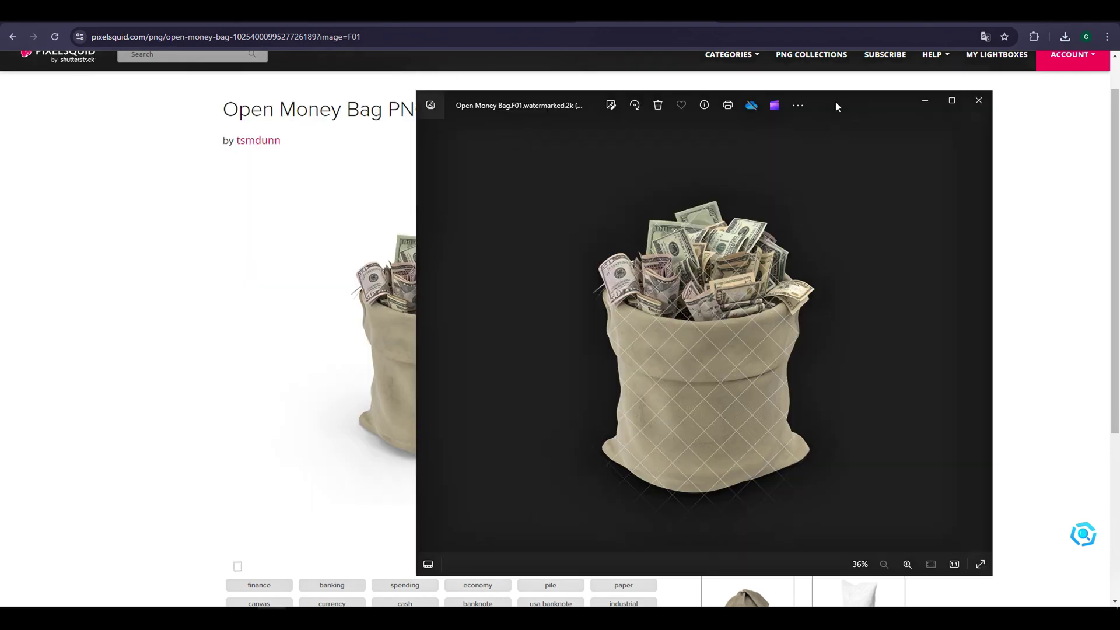
- Search Google for "remover marca d´agua" in a new tab and open the WatermarkRemover.io site
key("ctrl+t")
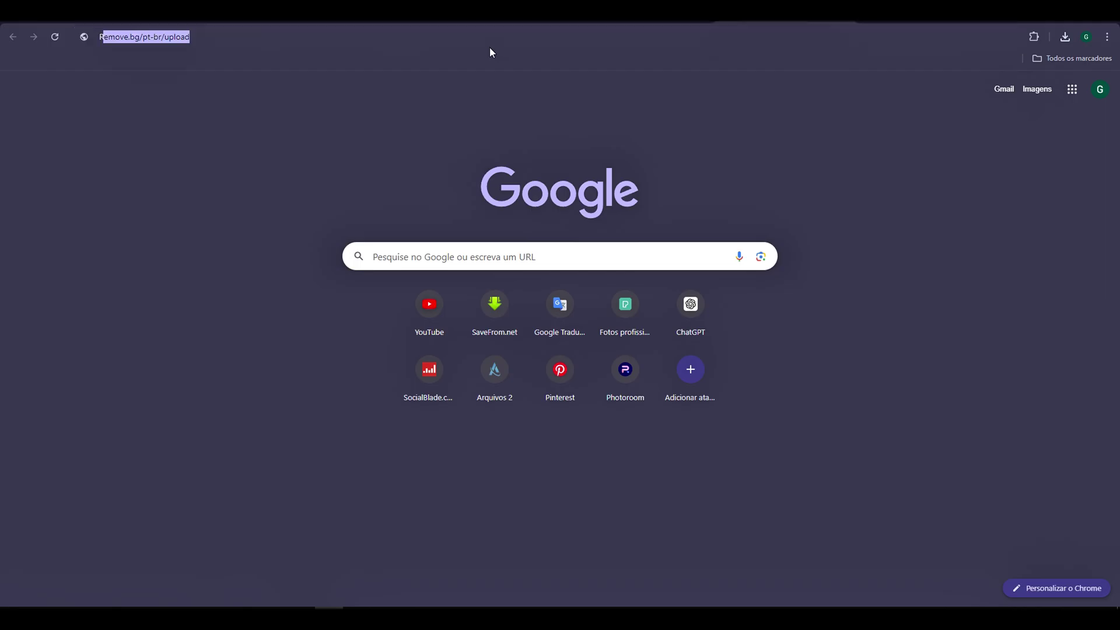
type("Remover marca d´agua")
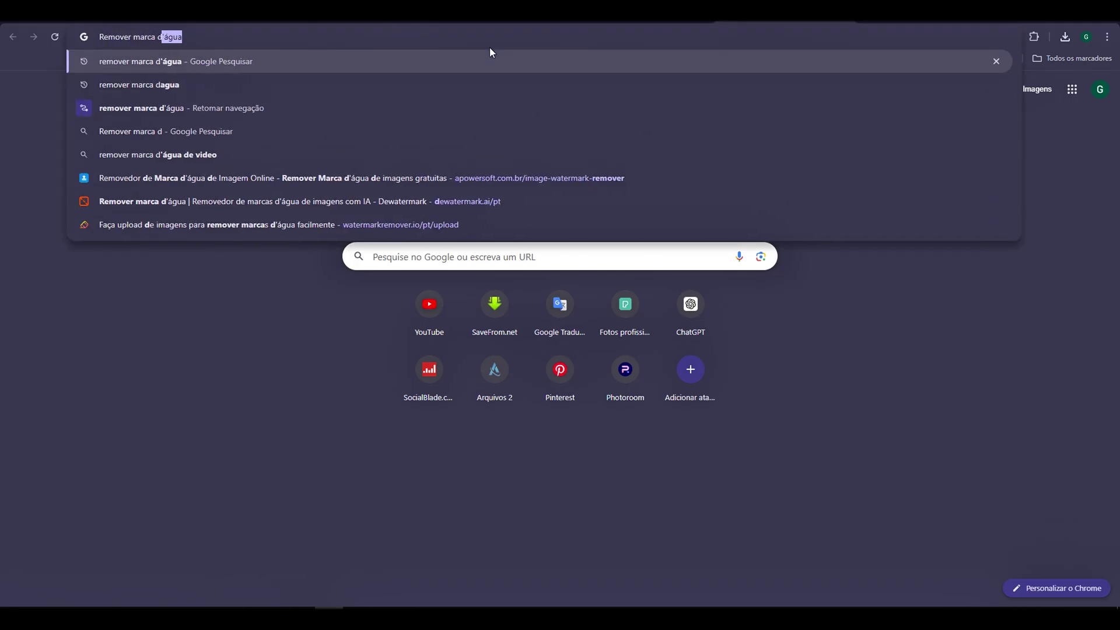
key("Return")
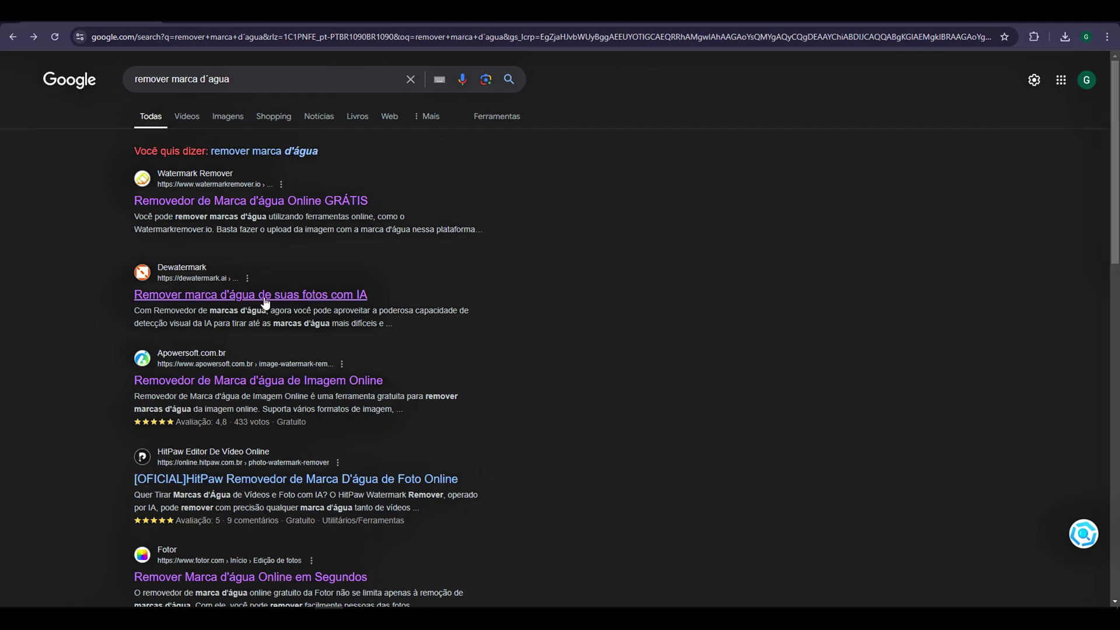
left_click(197, 201)
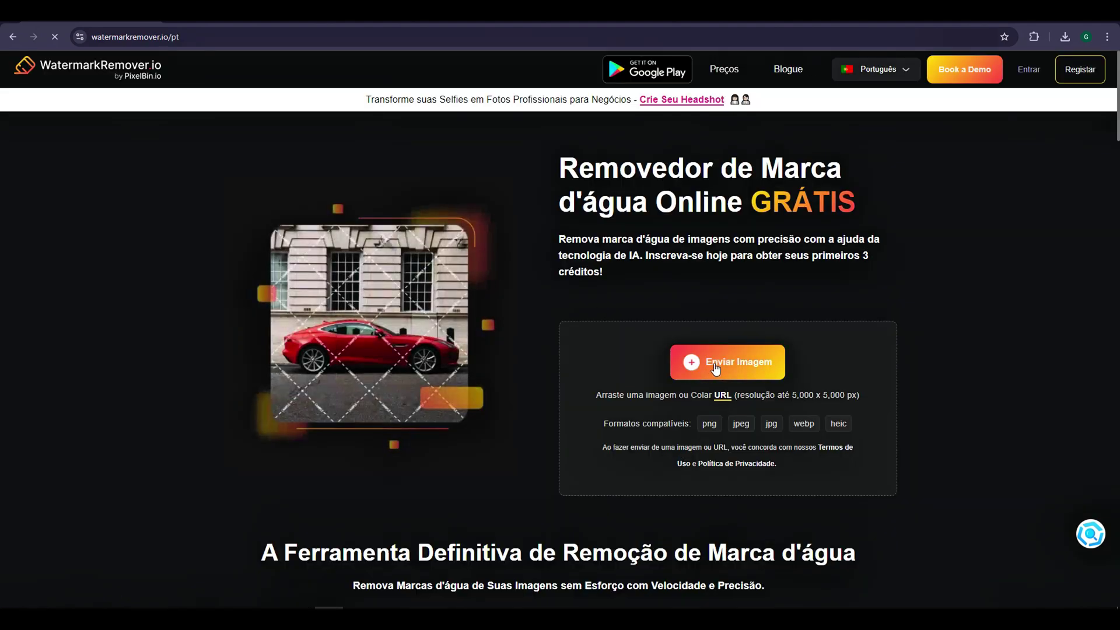
- Upload "Open Money Bag.F01.watermarked.2k (1)" from Downloads to WatermarkRemover.io and download the cleaned image
key("alt+Tab")
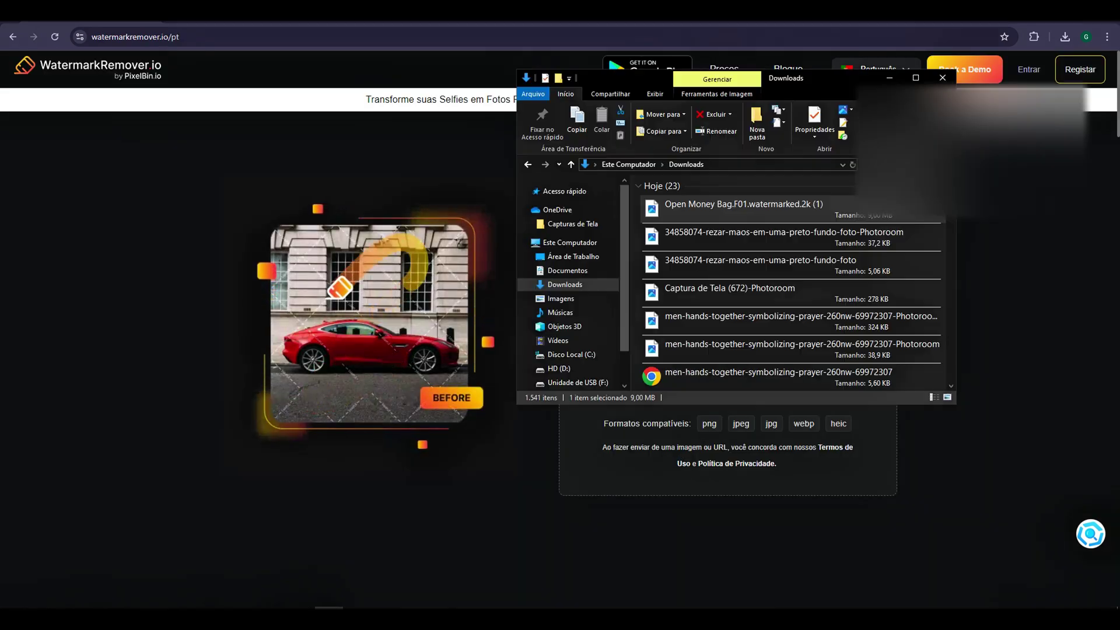
left_click_drag(758, 207, 662, 486)
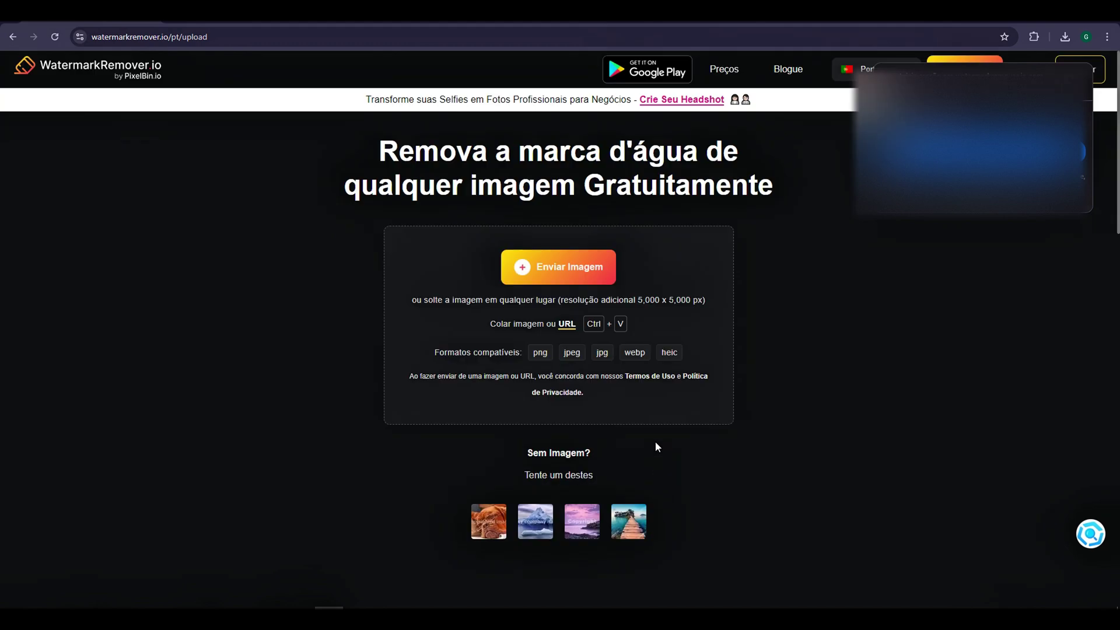
scroll(875, 292, "down", 2)
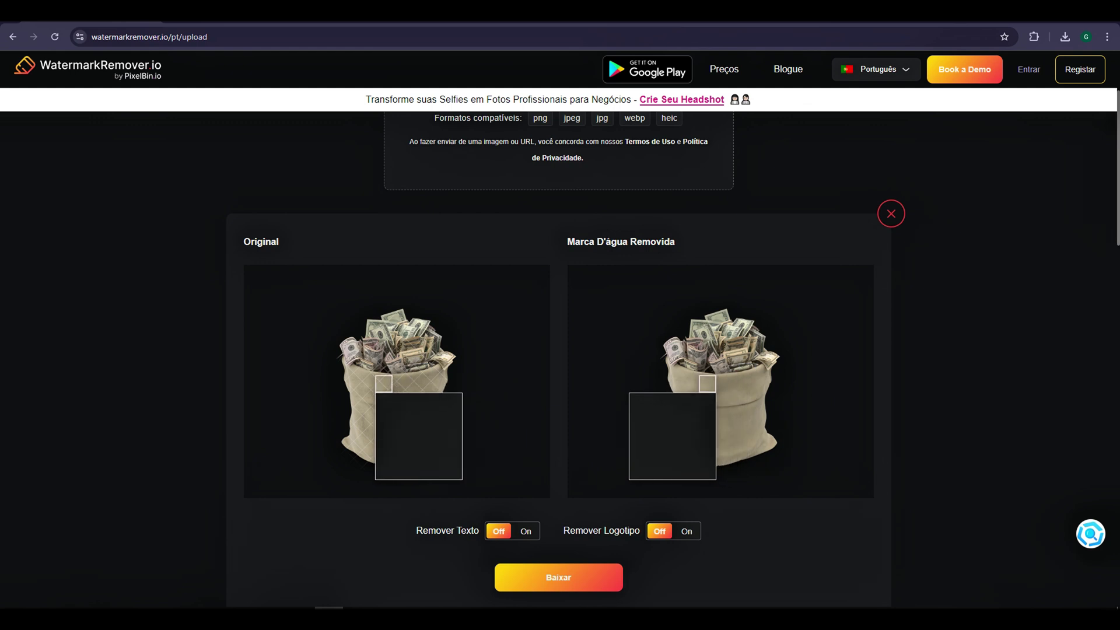
left_click(581, 581)
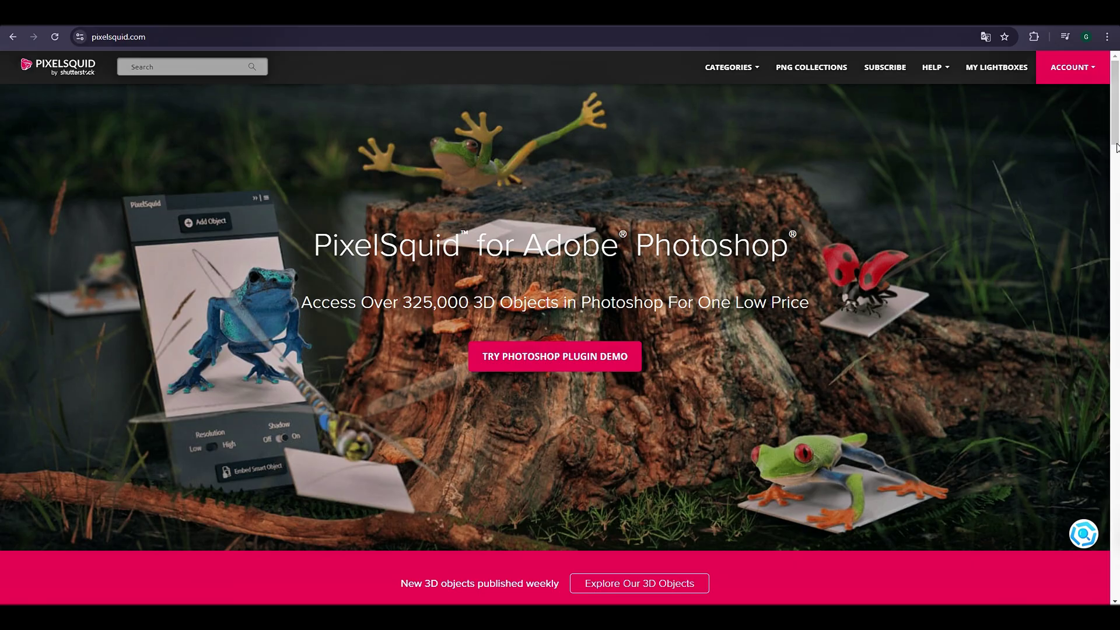
- Browse PixelSquid's All PNG & PSD Images catalogue and view the Money Dot Symbol object page
left_click_drag(1118, 100, 1117, 117)
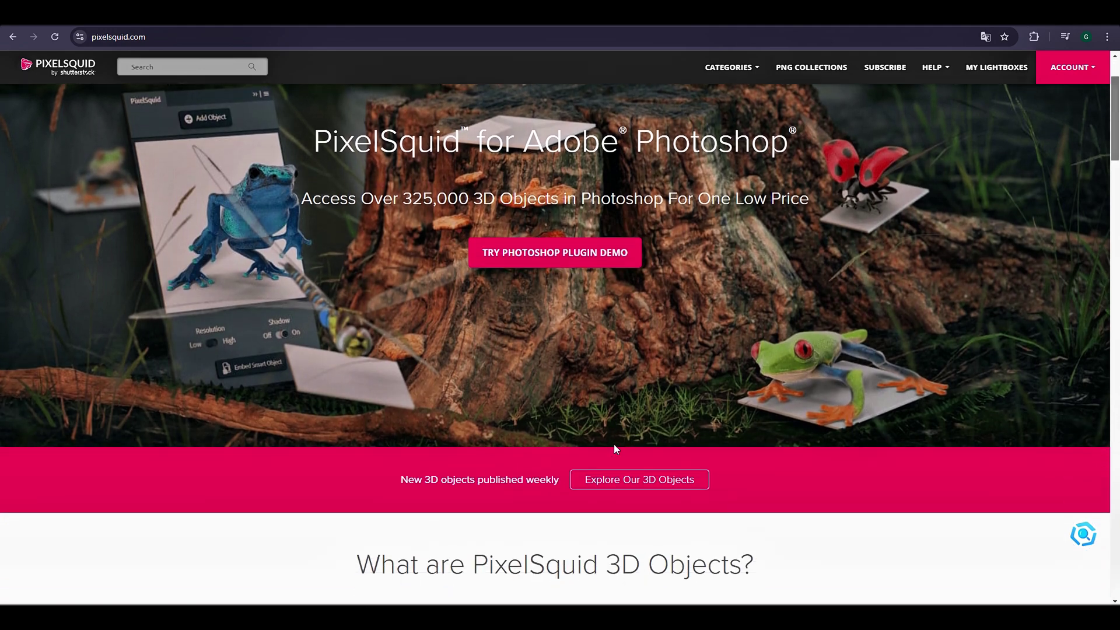
left_click(643, 487)
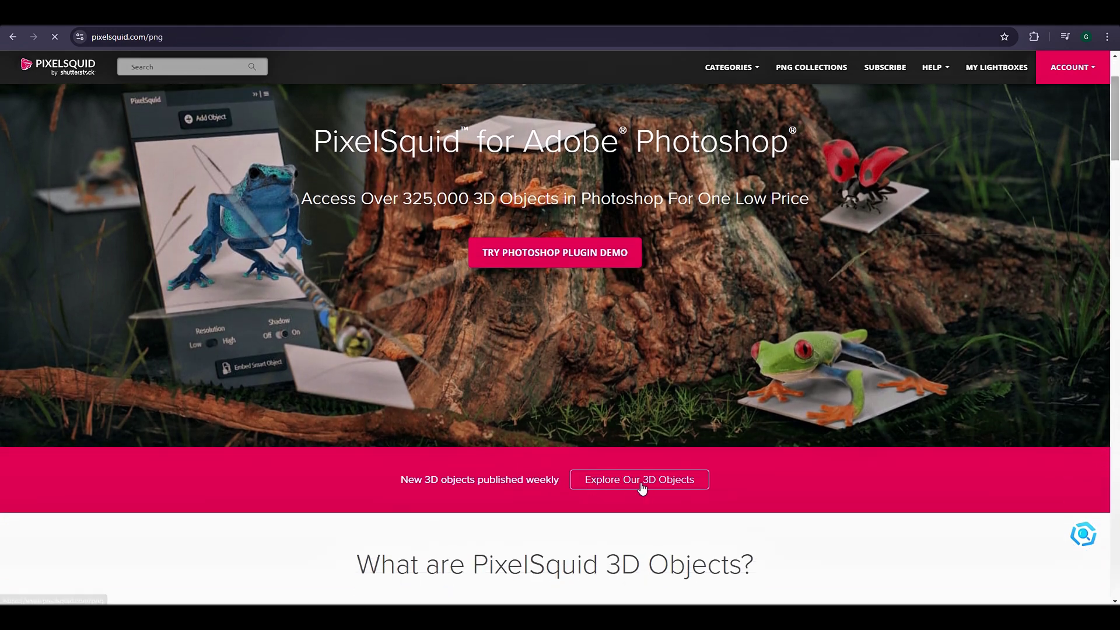
scroll(1117, 169, "down", 2)
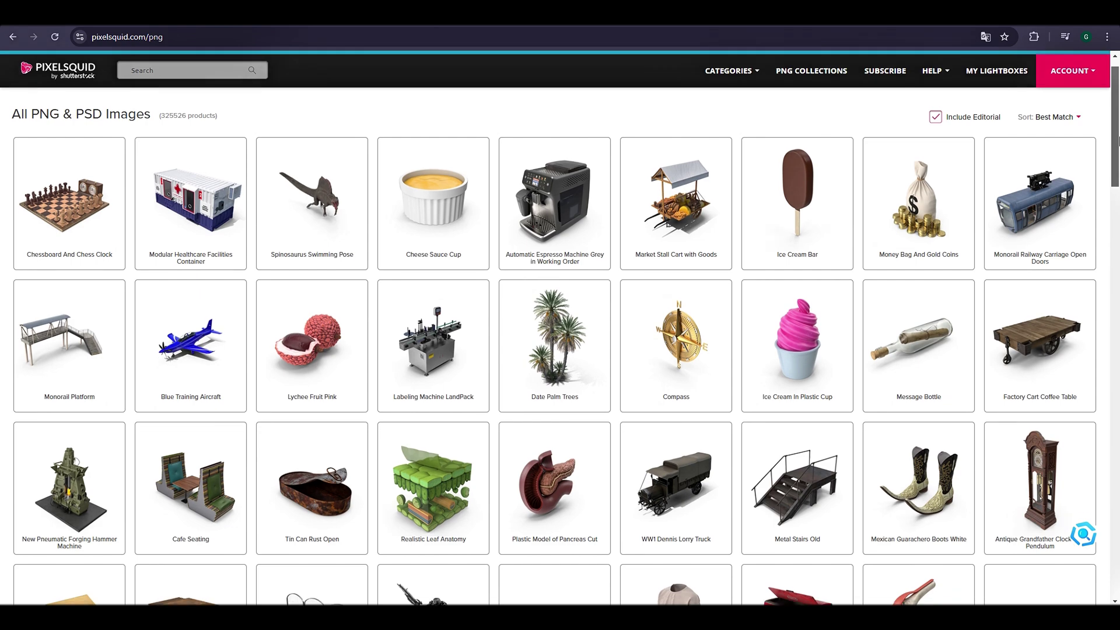
scroll(1117, 156, "up", 2)
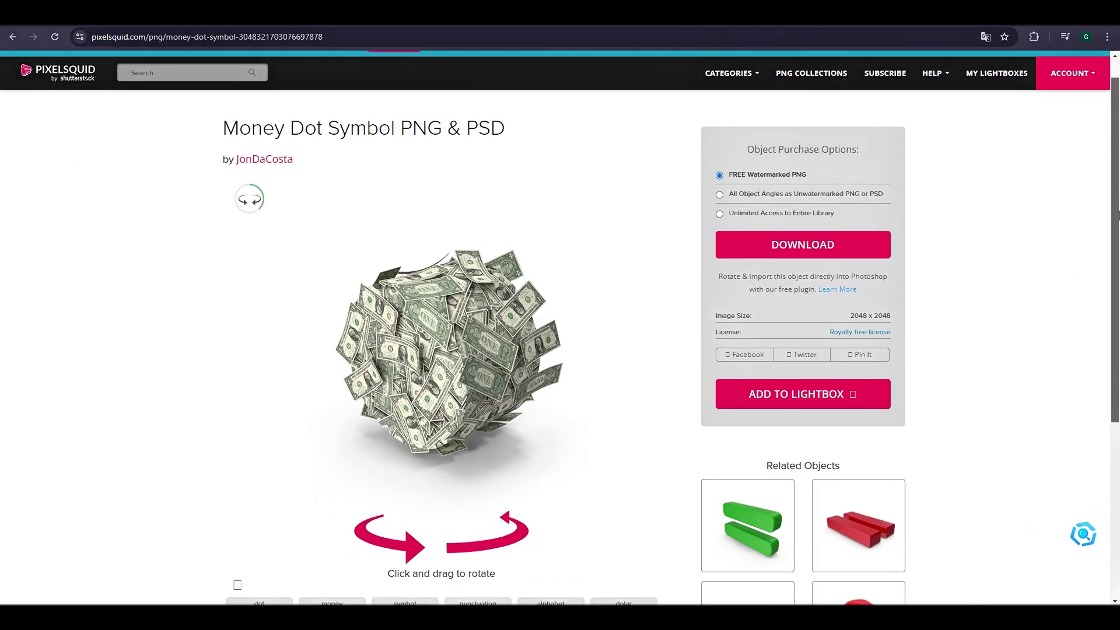
scroll(1118, 263, "down", 2)
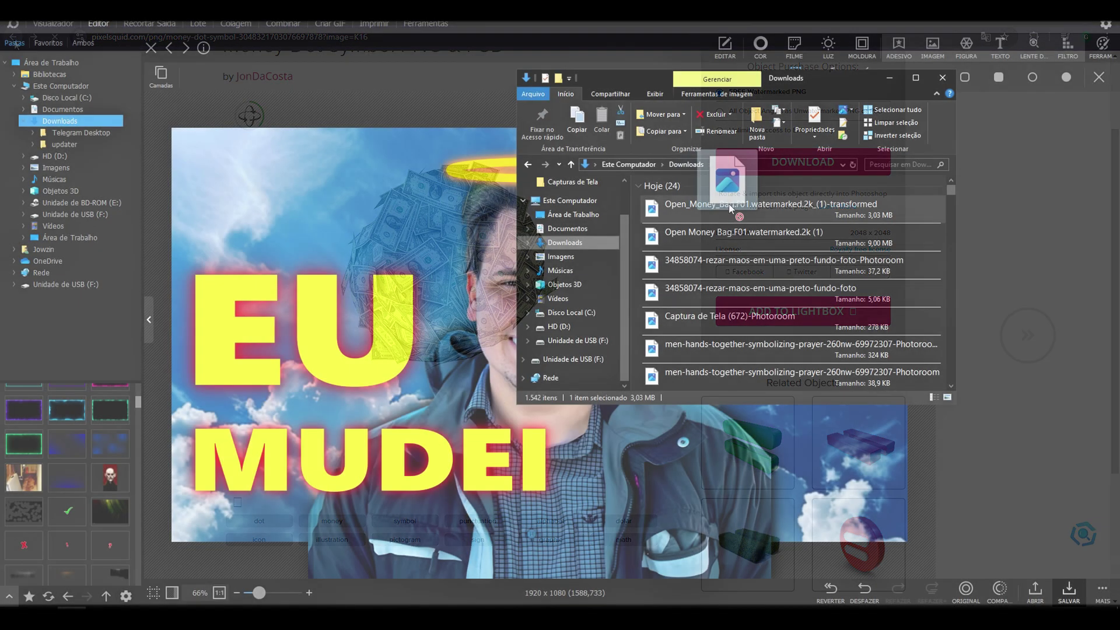
- Add the transformed money bag image to the PhotoScape X thumbnail, rotate it to -22, enlarge it beside the man and compare with the reference
left_click_drag(783, 259, 671, 433)
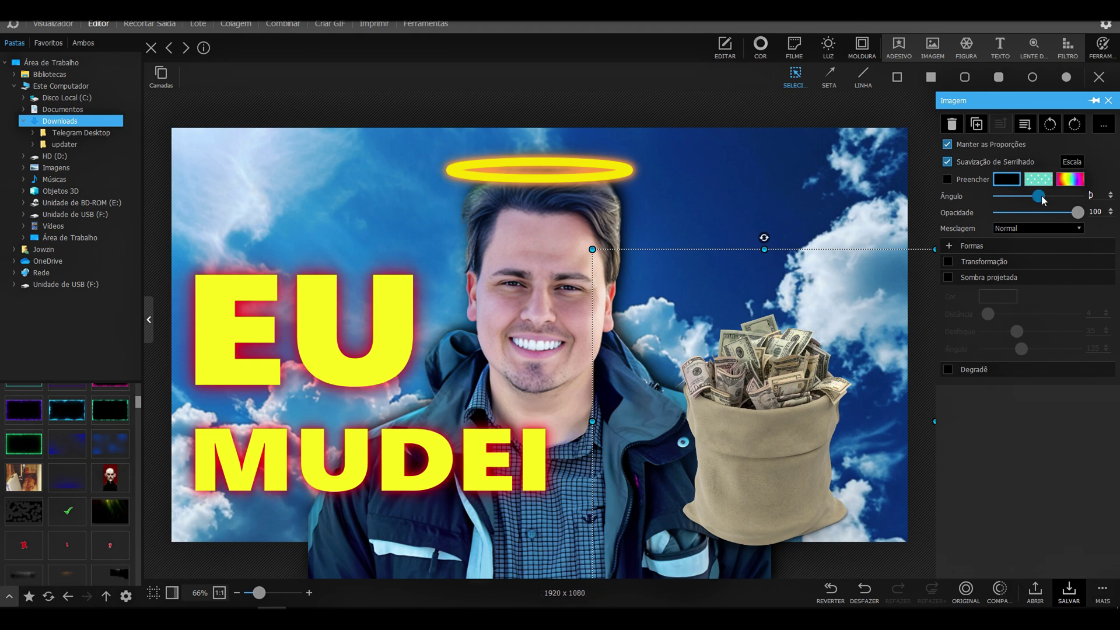
left_click_drag(1043, 200, 1038, 201)
scroll(798, 354, "up", 10)
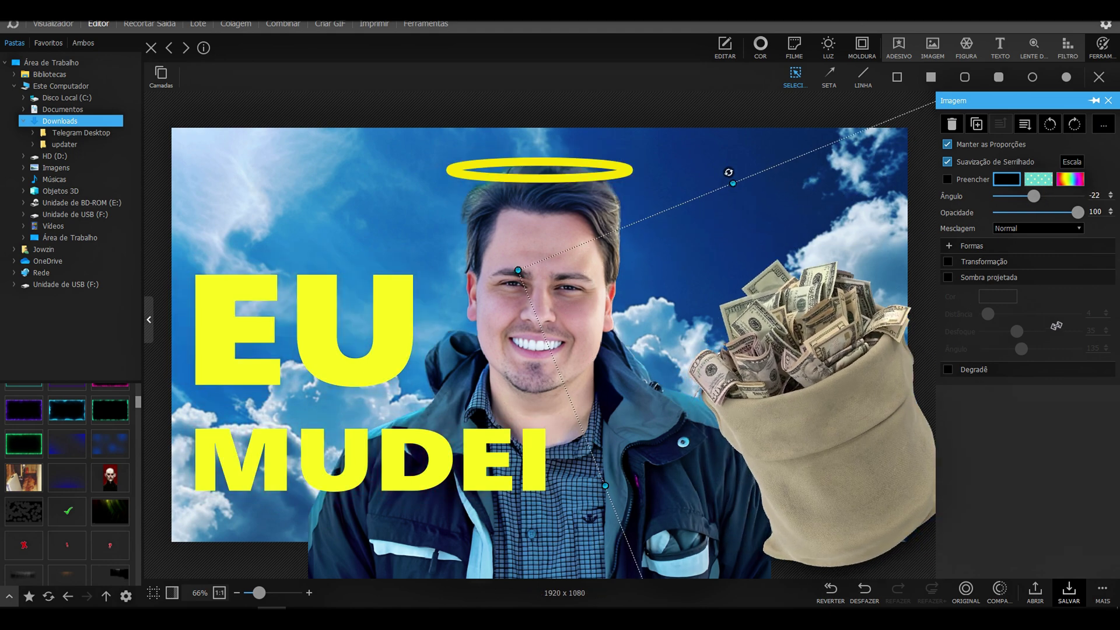
scroll(798, 354, "up", 2)
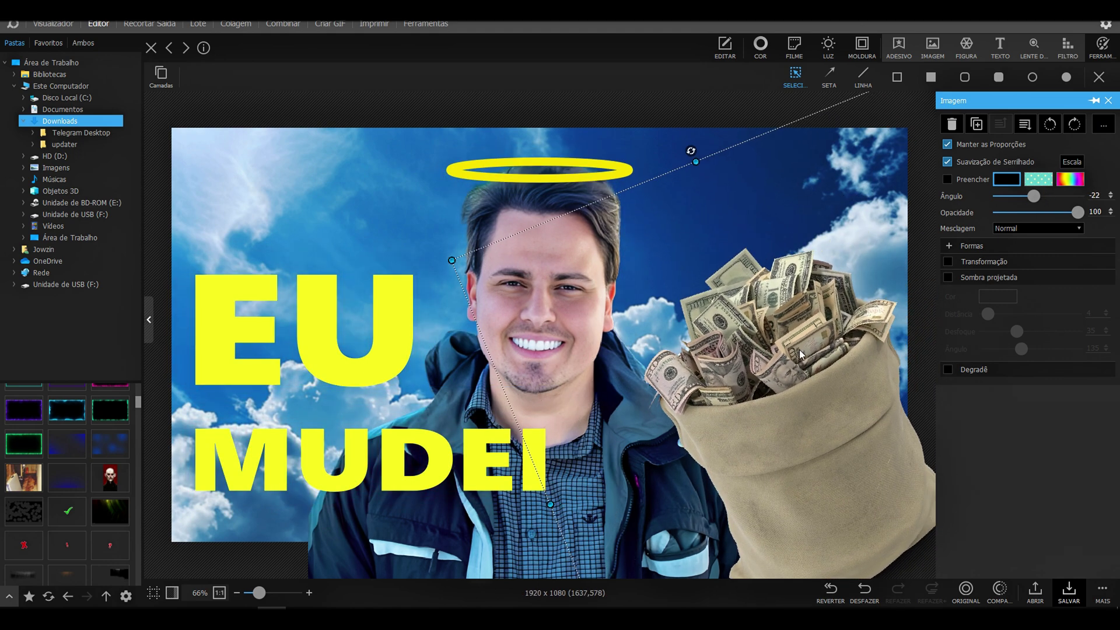
key("alt+Tab")
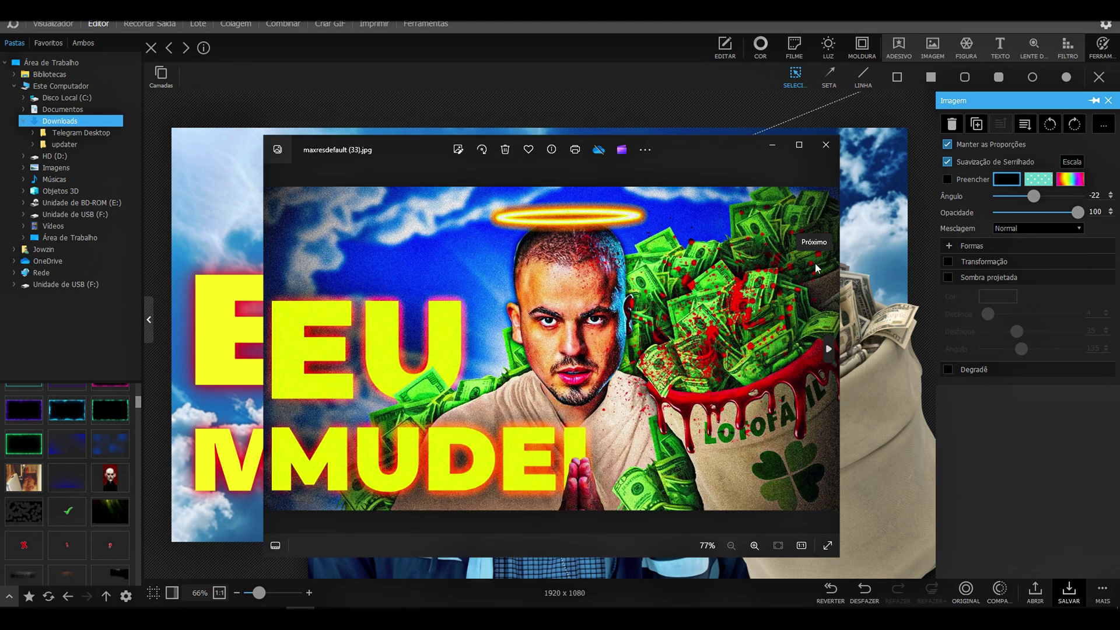
key("alt+Tab")
- Duplicate the money bag and place the copy above and behind the first one in the upper-right corner of the thumbnail
right_click(801, 380)
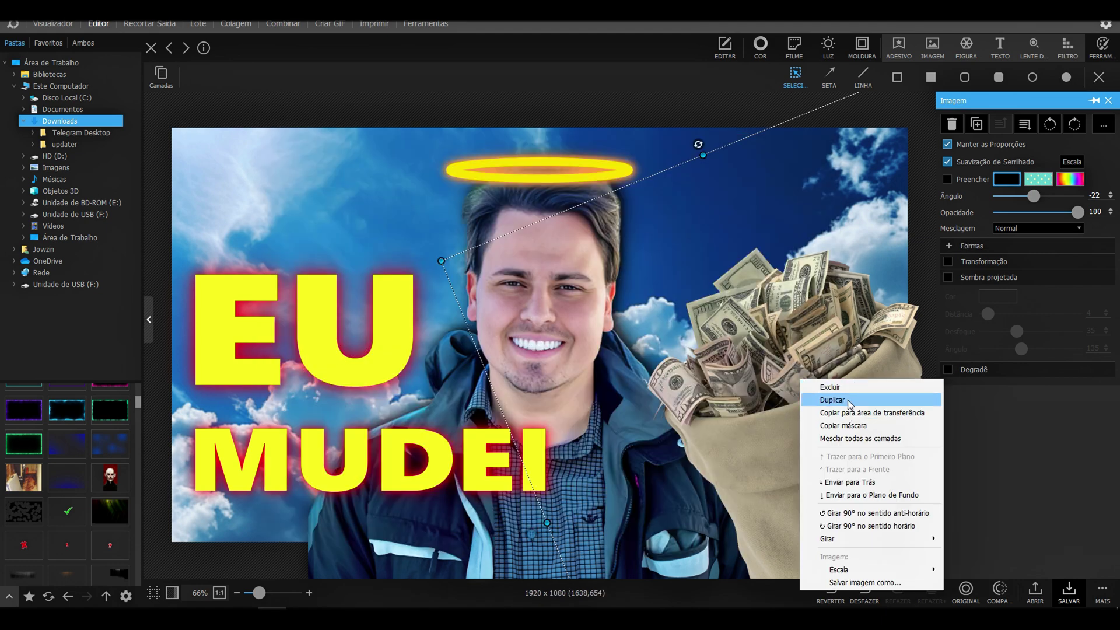
left_click(841, 400)
left_click_drag(859, 434, 899, 231)
key("alt+Tab")
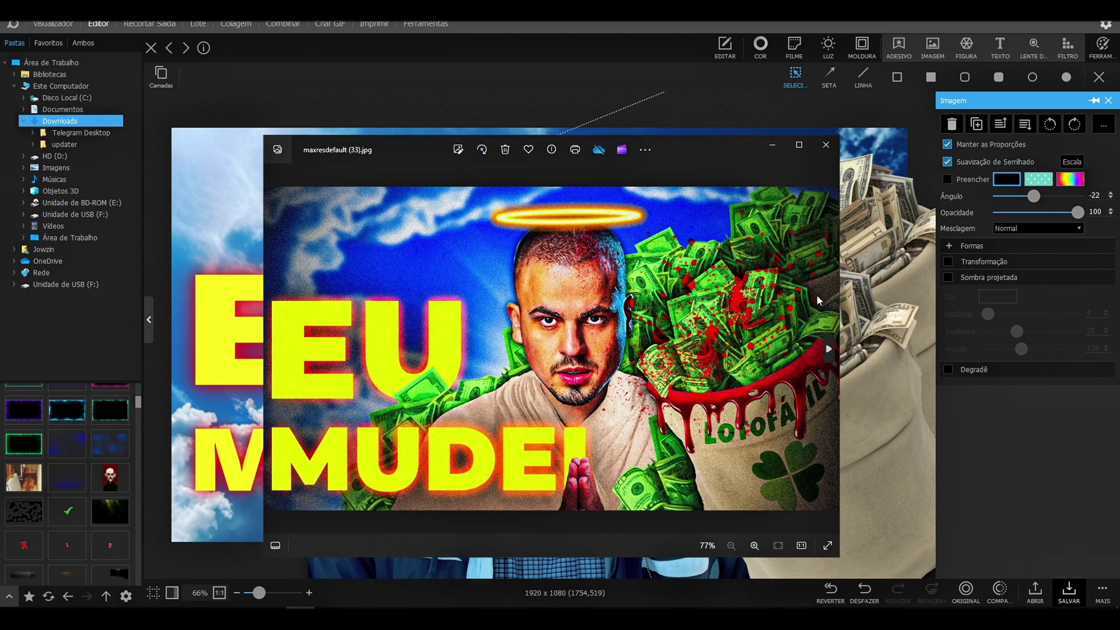
- Add a black drop shadow to the front money bag with distance 1, blur 100 and angle 276
left_click(772, 144)
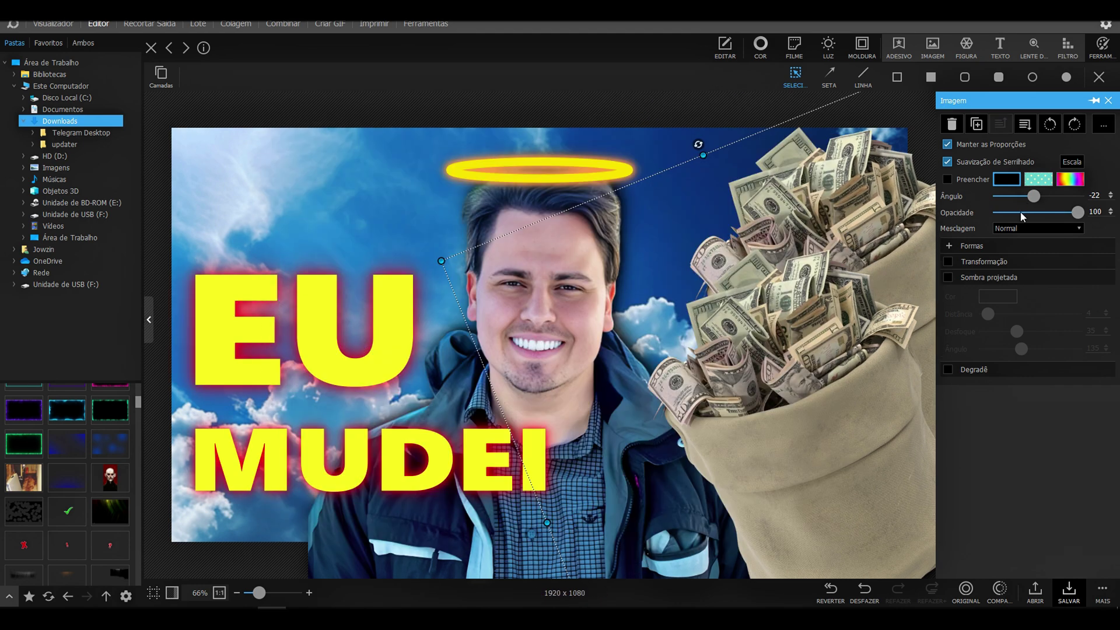
left_click(947, 278)
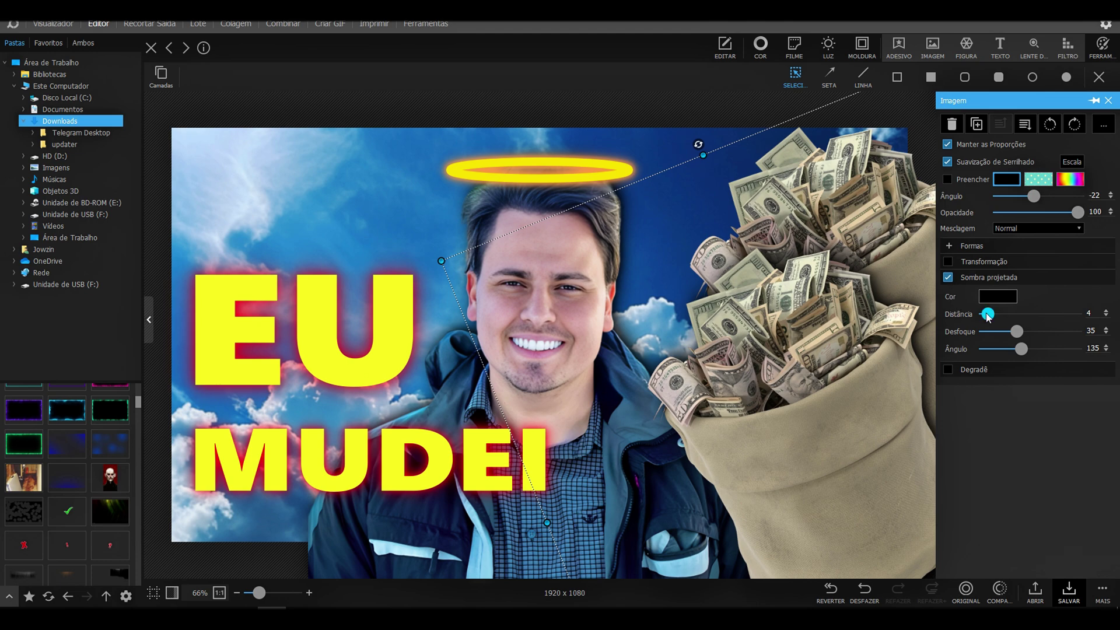
left_click(767, 462)
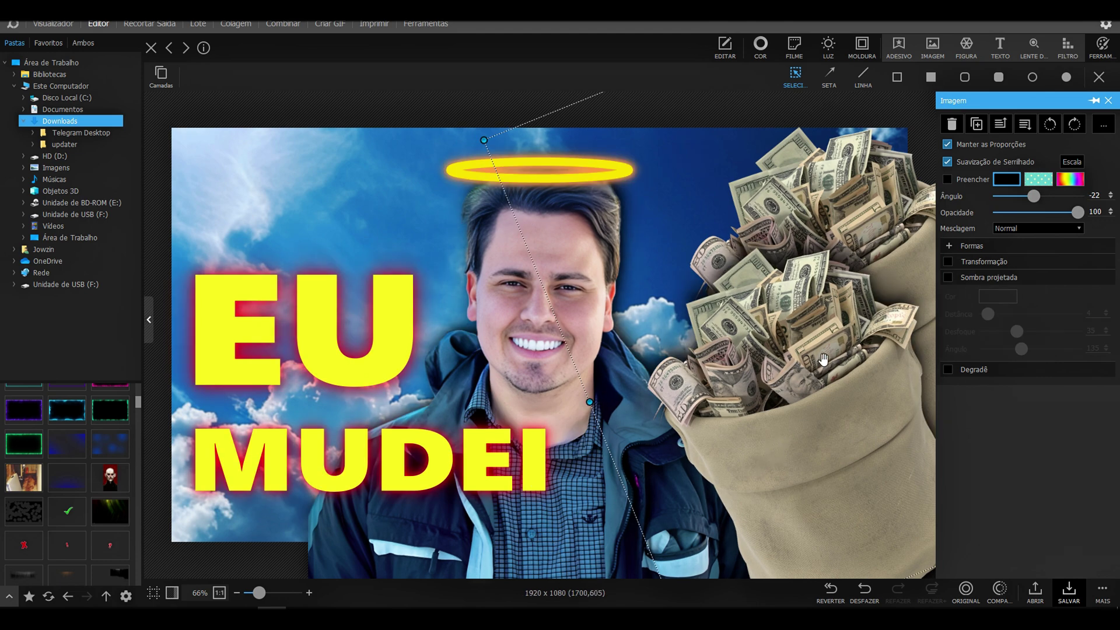
- Duplicate the upper money bag and place the copy at the bottom edge, behind the front bag
right_click(821, 357)
left_click(868, 382)
left_click_drag(867, 379, 717, 450)
left_click(1025, 123)
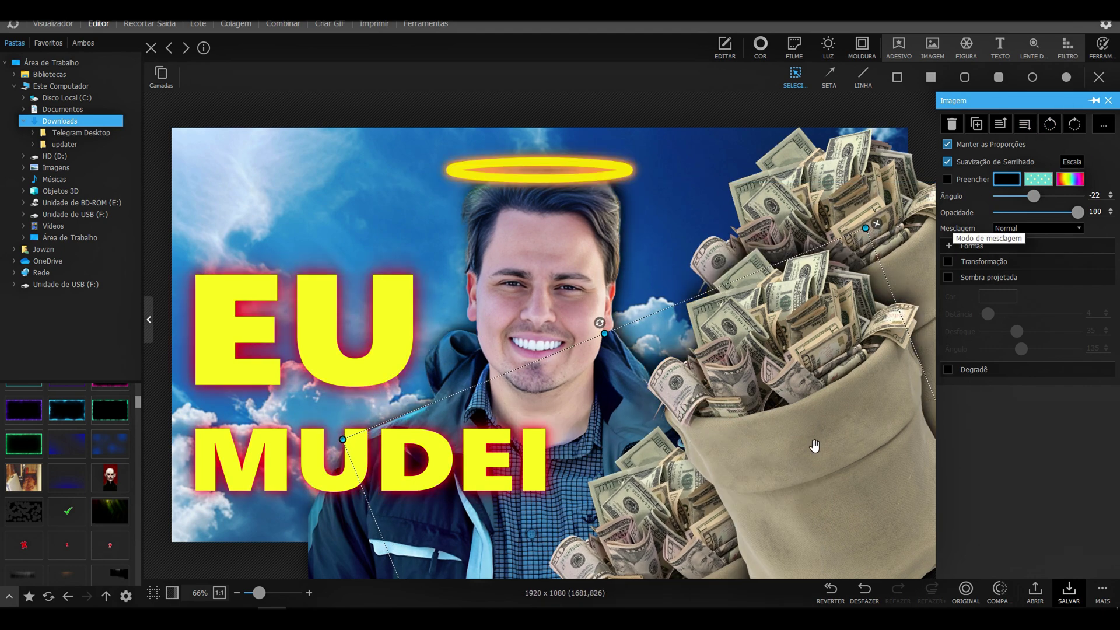
- Duplicate the upper-right money bag, move the copy next to the man's head and send it behind the man and the other bags
right_click(797, 160)
left_click(822, 179)
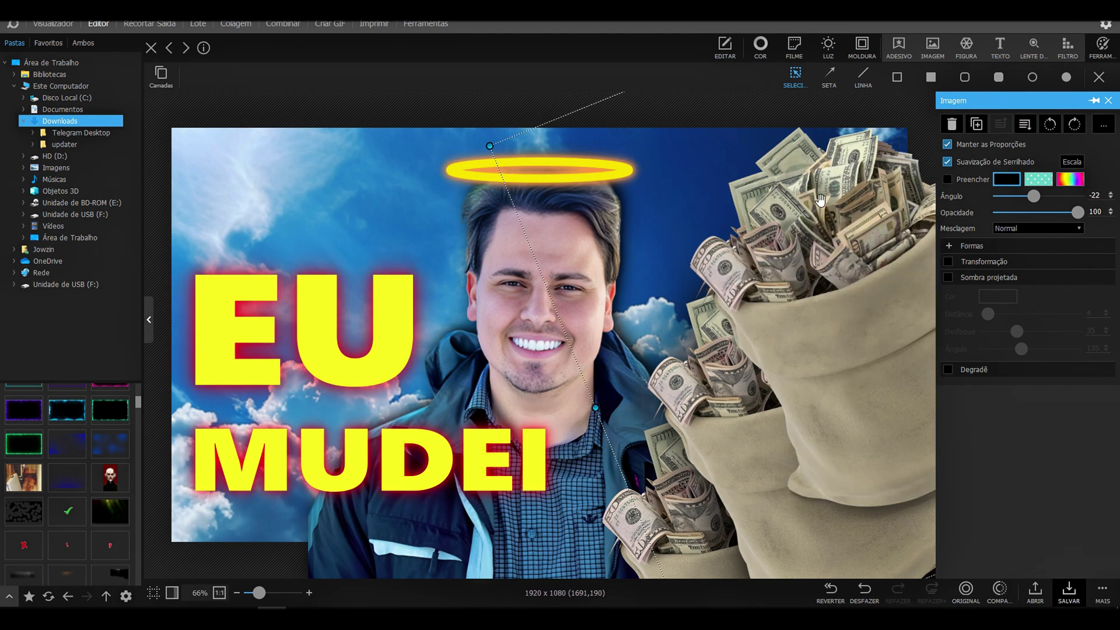
left_click_drag(852, 242, 707, 224)
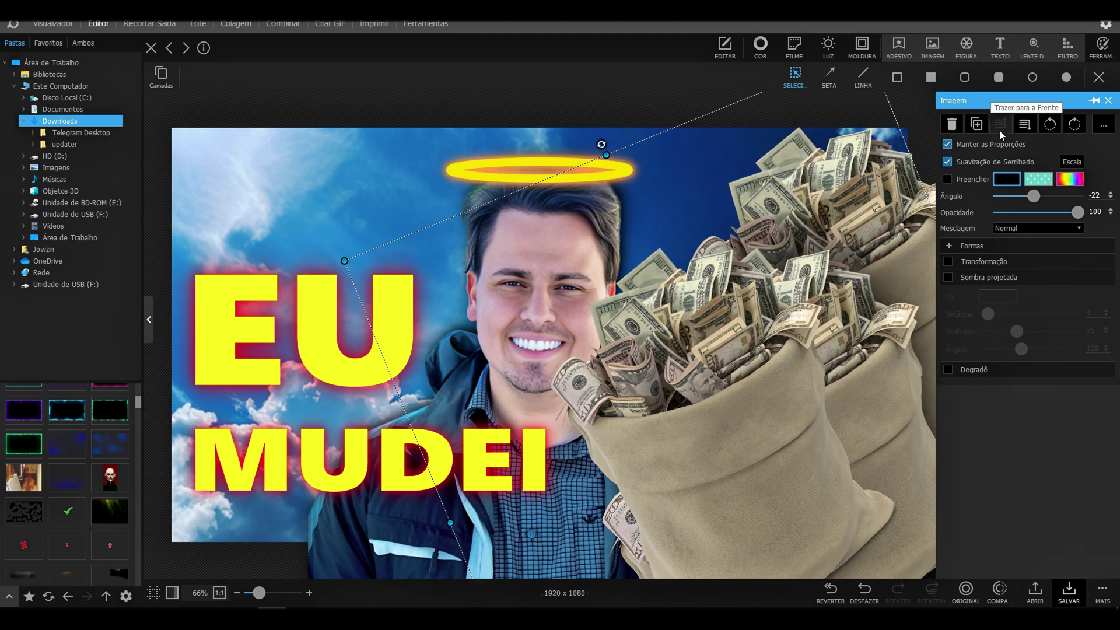
left_click(1024, 125)
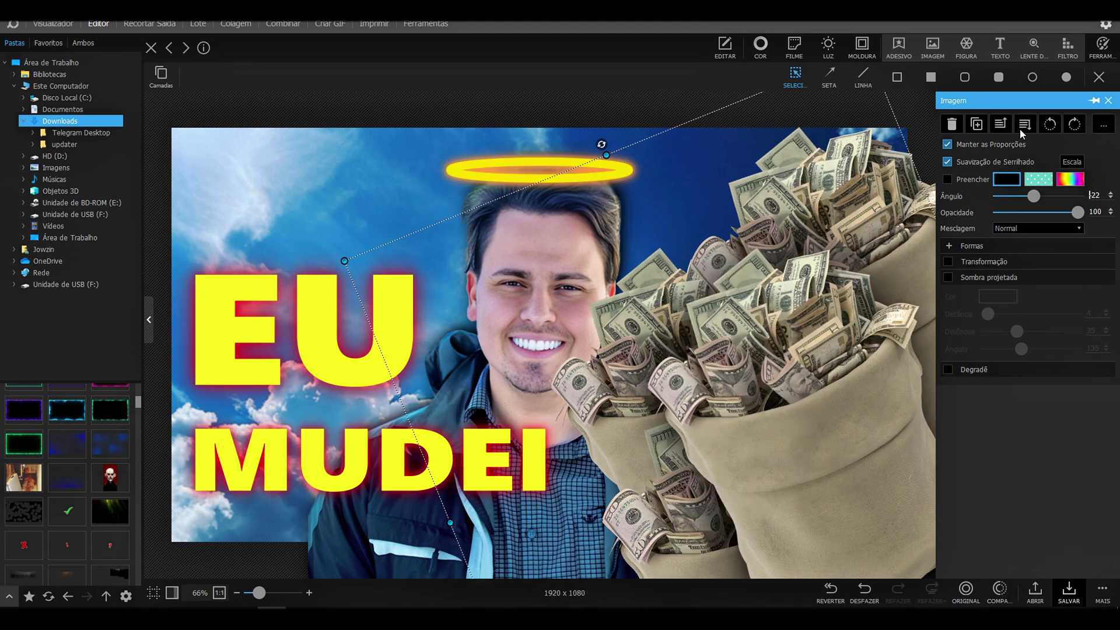
type("-")
left_click(1022, 129)
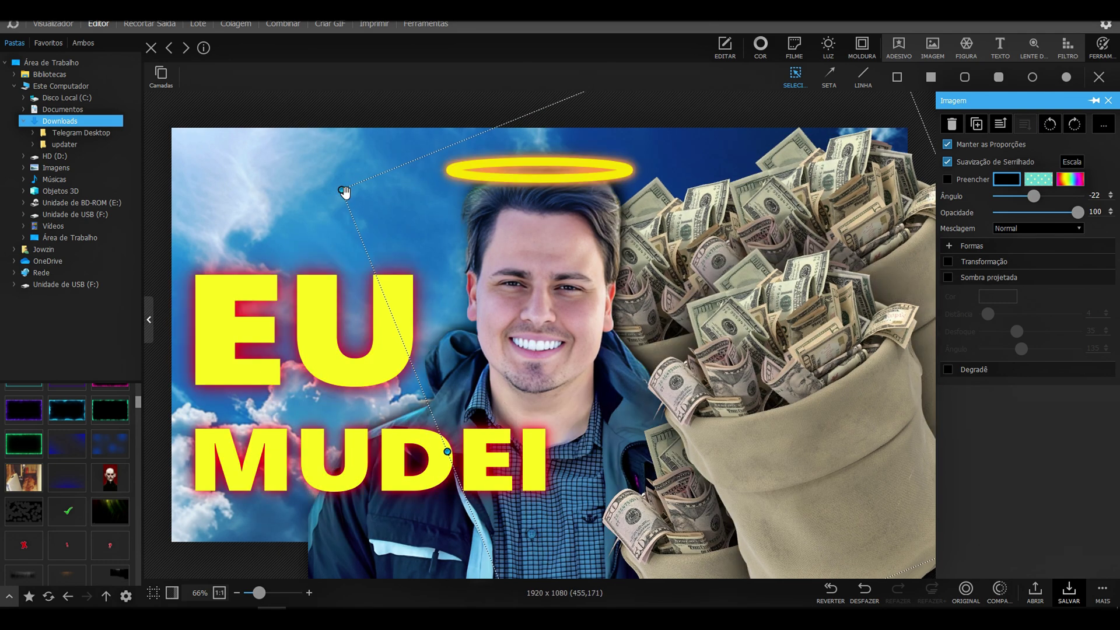
- Check the reference thumbnail, duplicate the shadowed front money bag and send the copy behind the man and the text on his other side
key("alt+Tab")
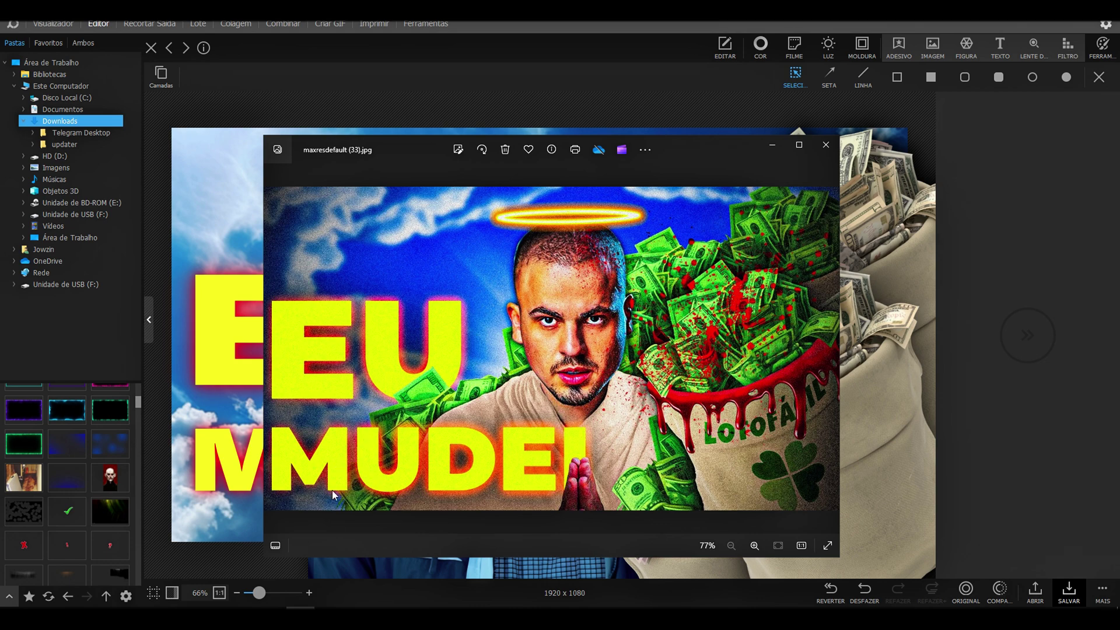
left_click(773, 148)
right_click(707, 285)
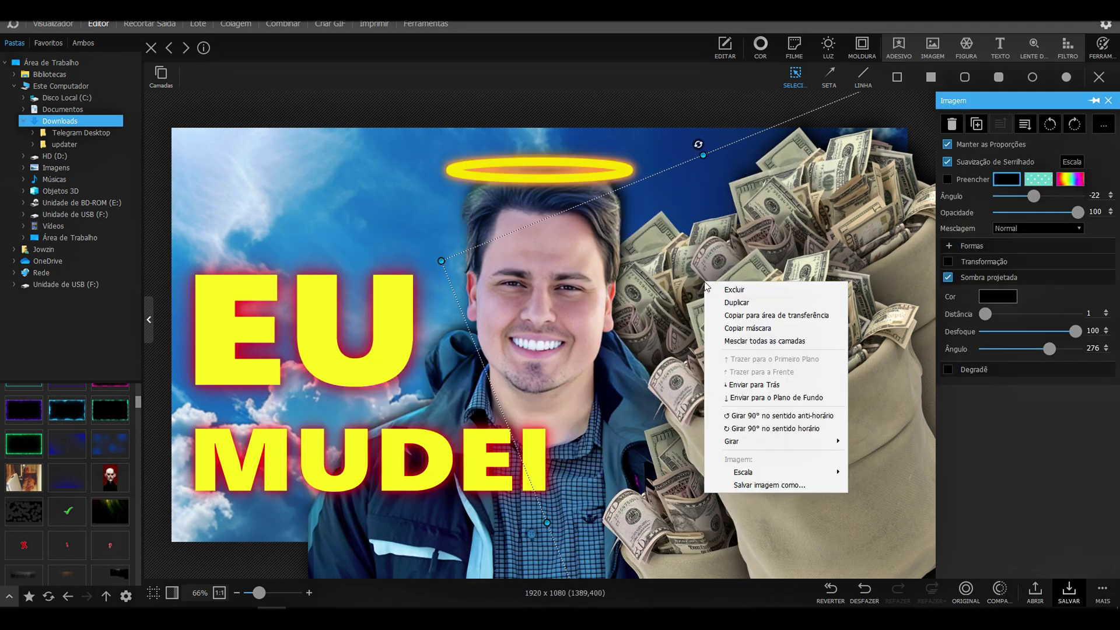
left_click(735, 304)
left_click_drag(799, 189, 486, 386)
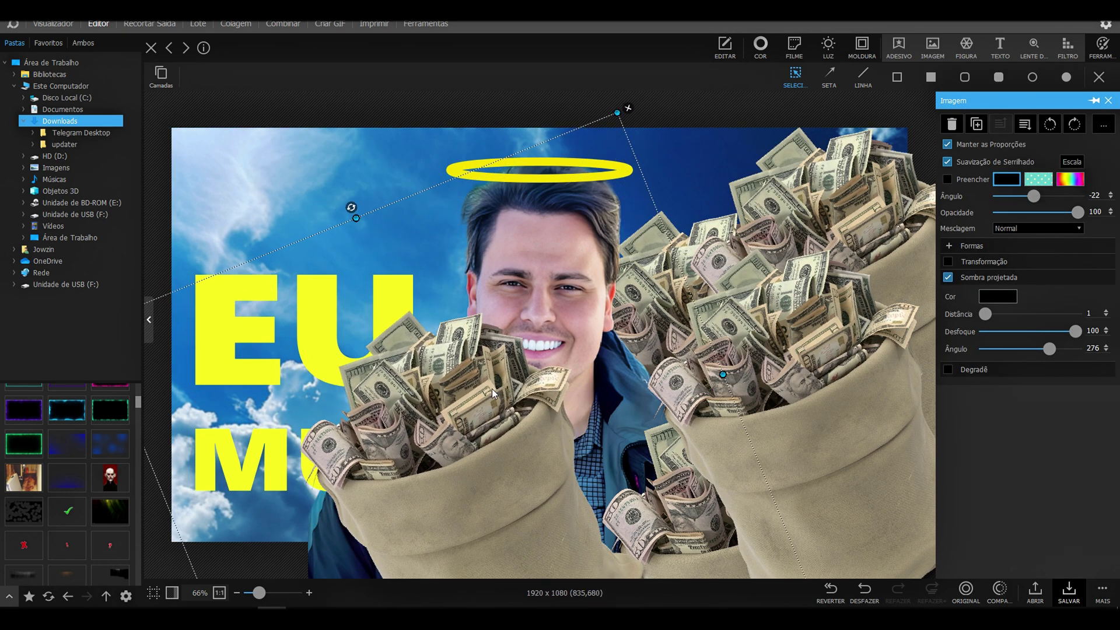
left_click(1025, 124)
left_click(1025, 123)
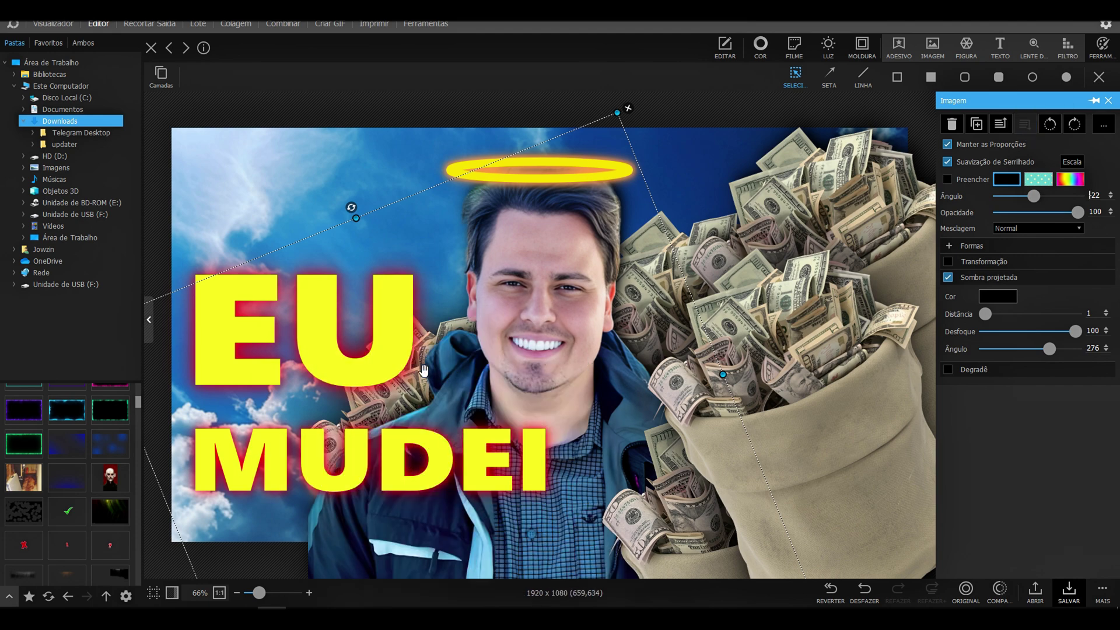
- Move the money bag behind the text down toward "MUDEI" and bring it forward so its bills overlap the "EU" text
left_click_drag(352, 212, 317, 250)
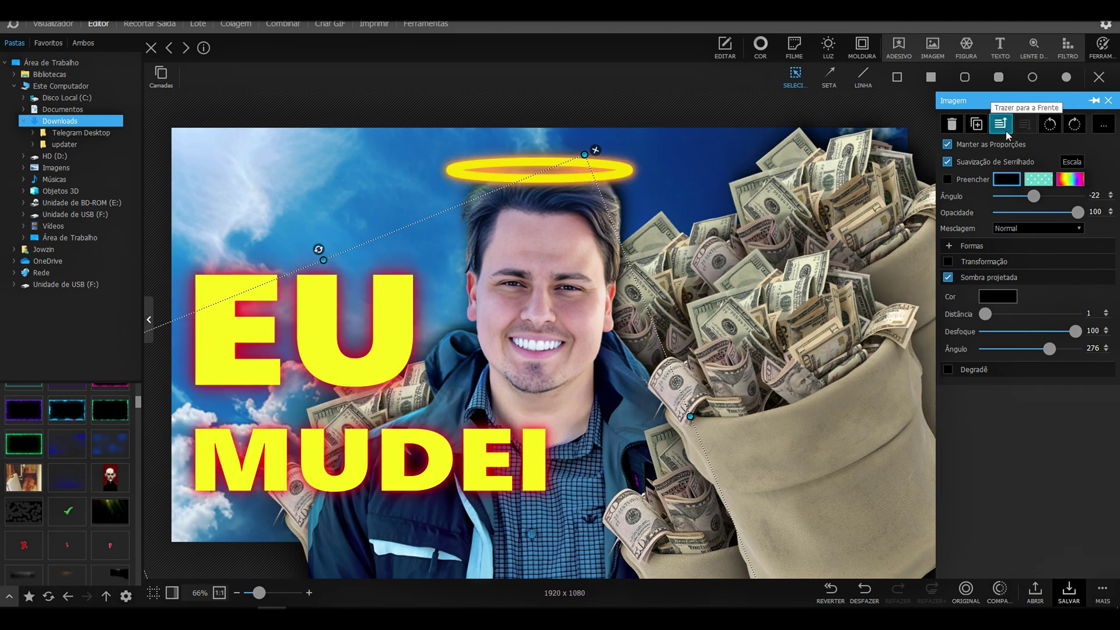
left_click(1004, 132)
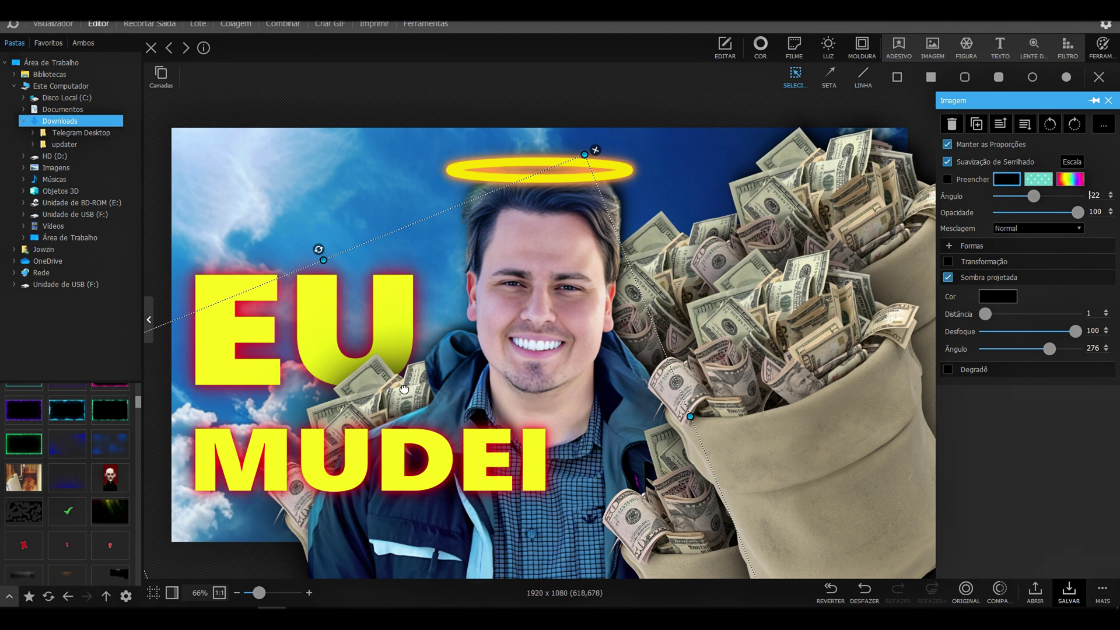
left_click_drag(403, 389, 384, 399)
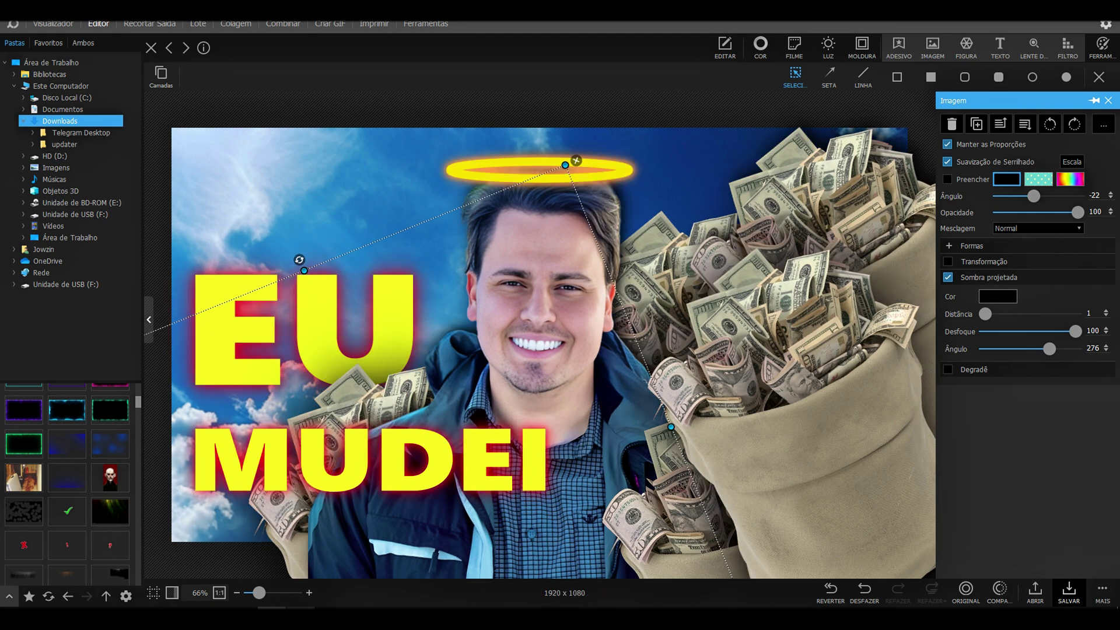
- Duplicate the money bag beside "EU" and send the copy behind the man and the text, its bills showing beside his neck
key("alt+Tab")
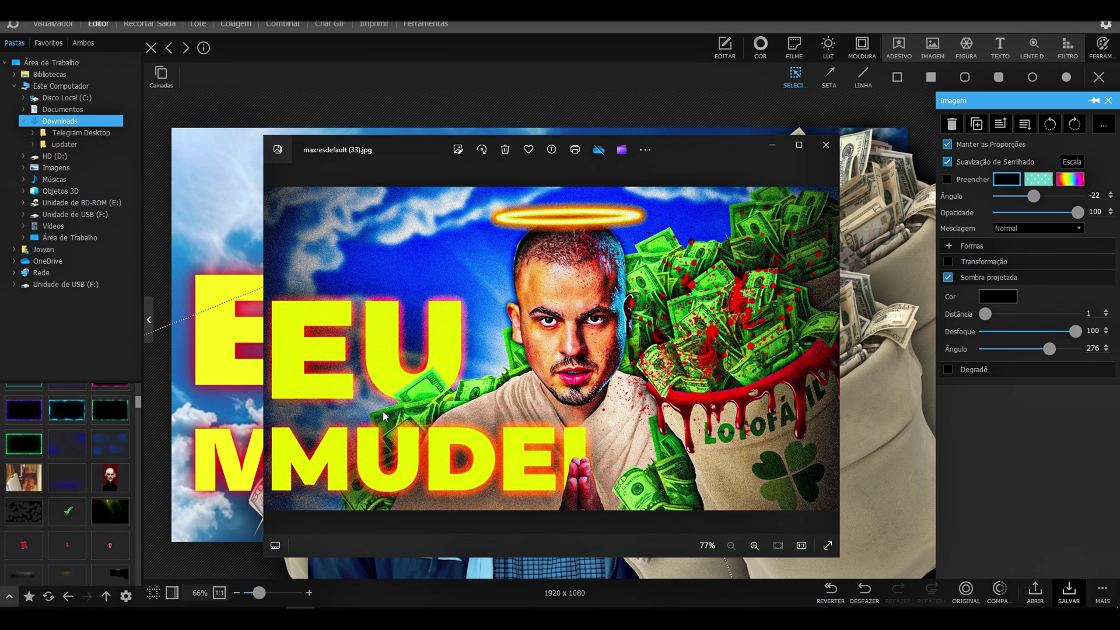
key("alt+Tab")
right_click(429, 342)
left_click(434, 365)
left_click_drag(428, 367, 548, 277)
left_click(1023, 124)
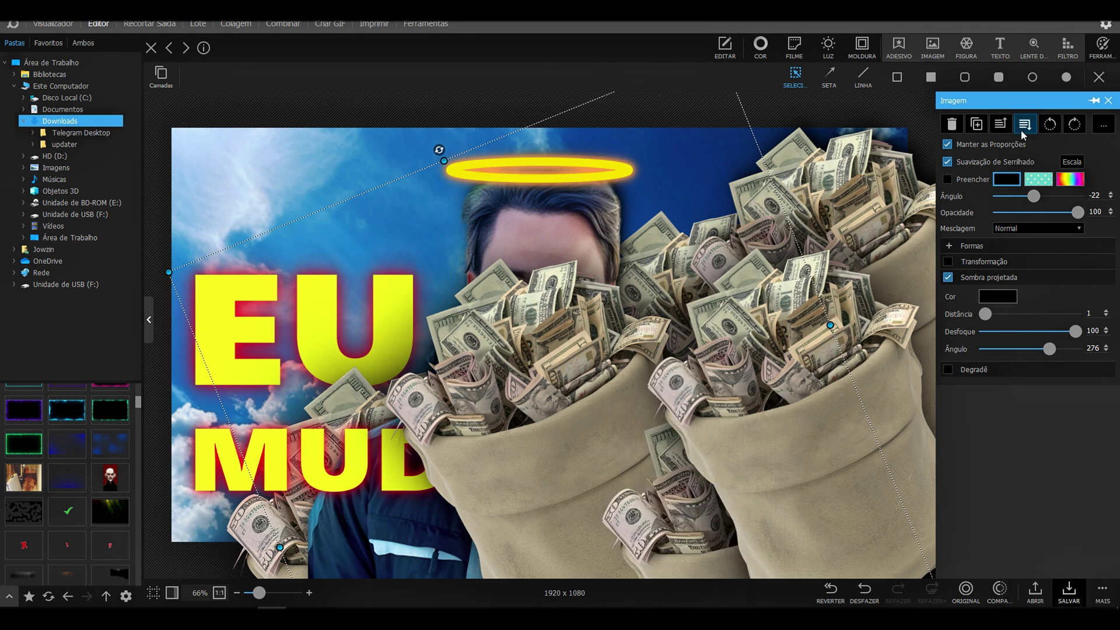
left_click(1023, 125)
left_click(1021, 133)
- Merge all layers of the thumbnail into a single image
left_click(771, 153)
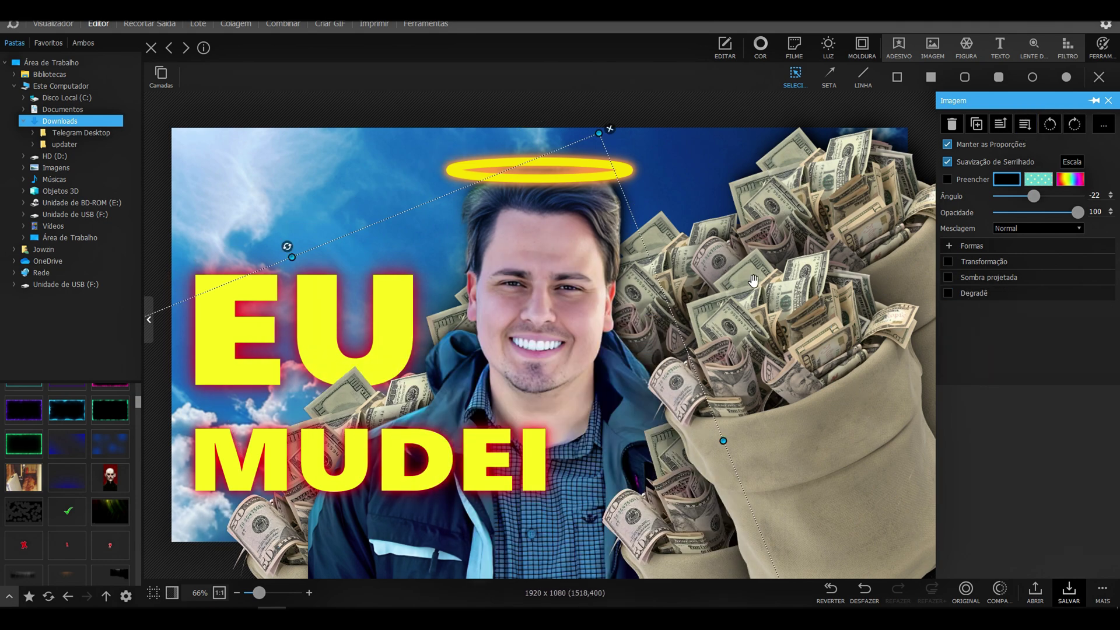
right_click(753, 281)
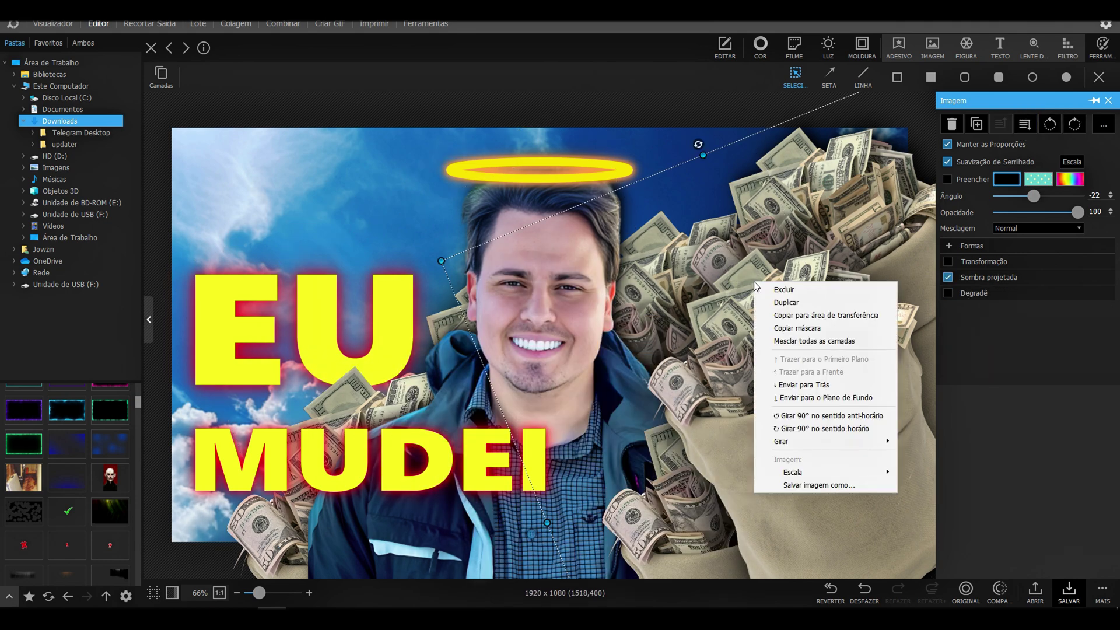
left_click(788, 341)
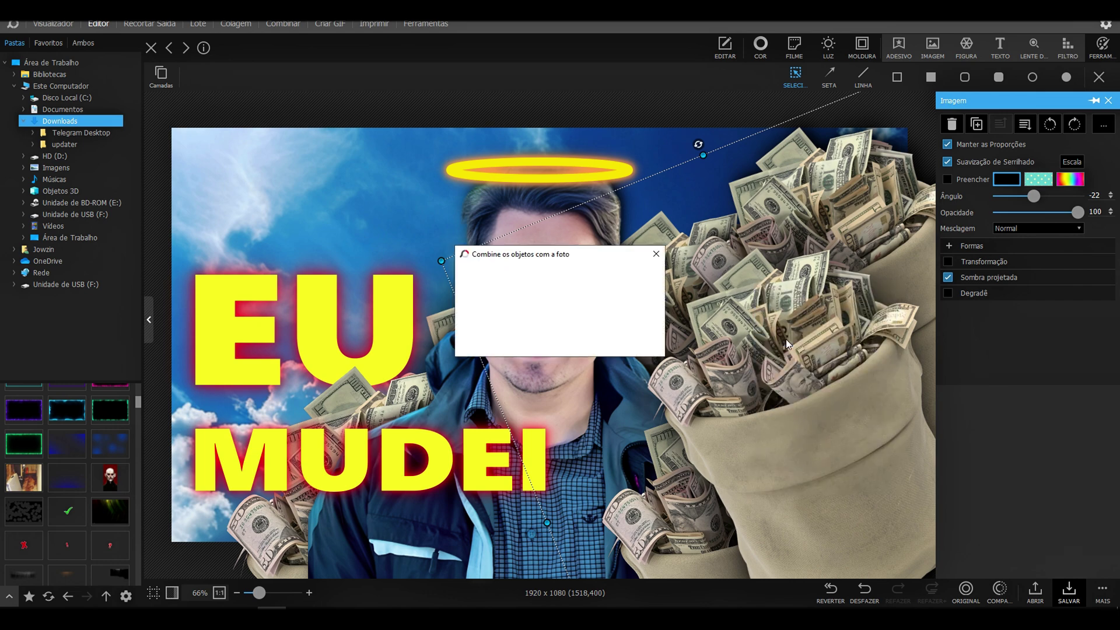
- Finish combining all objects with the photo and check the money colour in the reference thumbnail
left_click(516, 318)
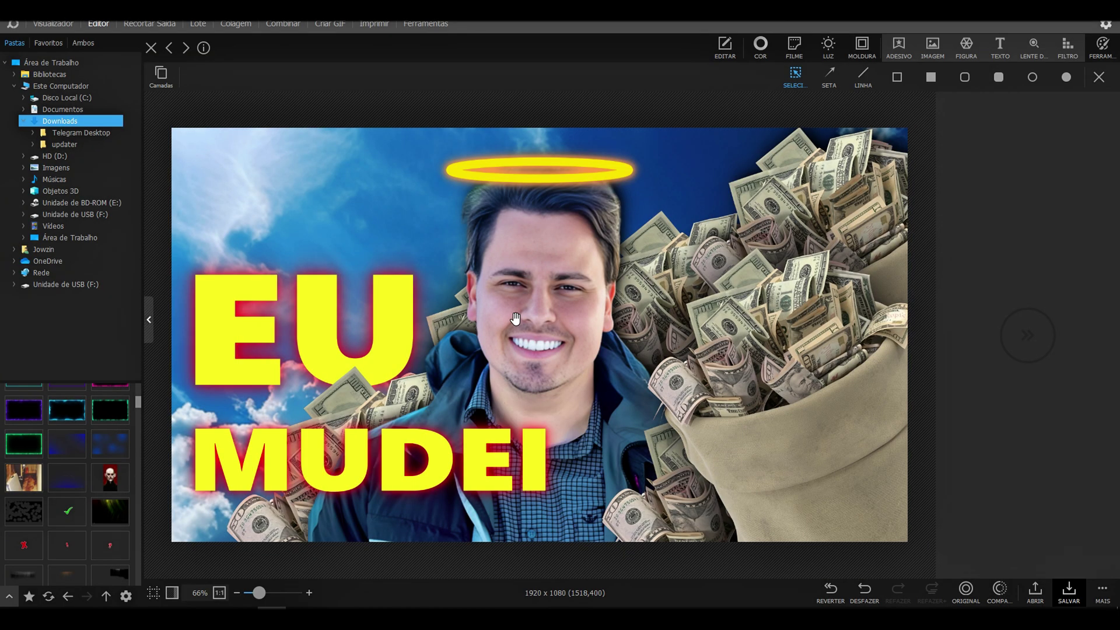
key("alt+Tab")
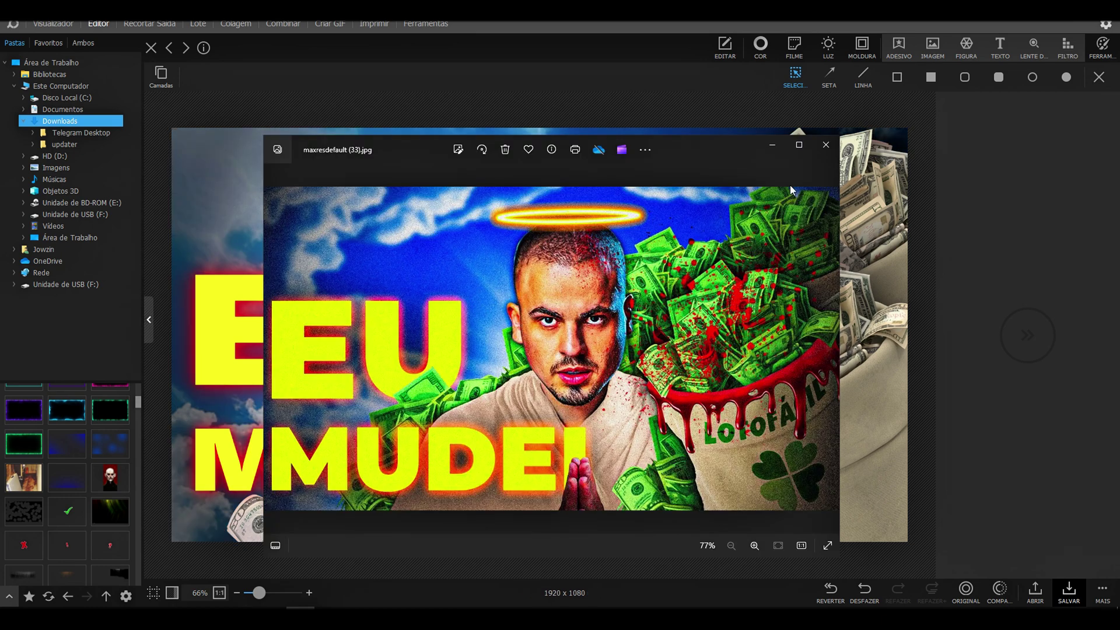
left_click(772, 145)
- Paint the bills of the two large money bags green with a masked Color Fill in Sobrepor mode at 88 opacity, brush size 38
left_click(725, 47)
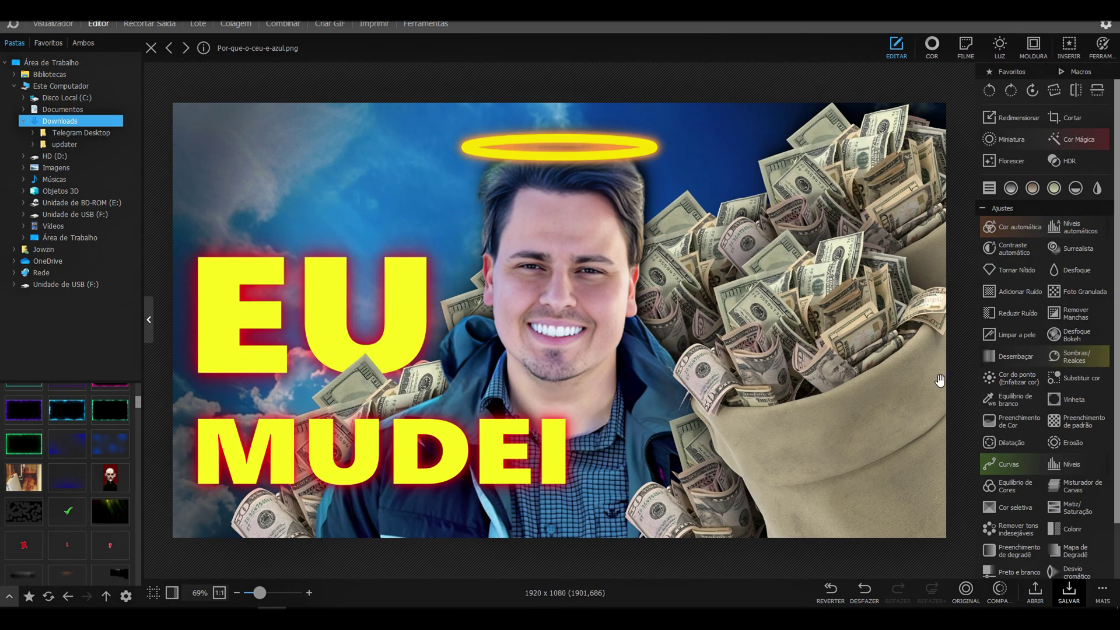
left_click(1003, 424)
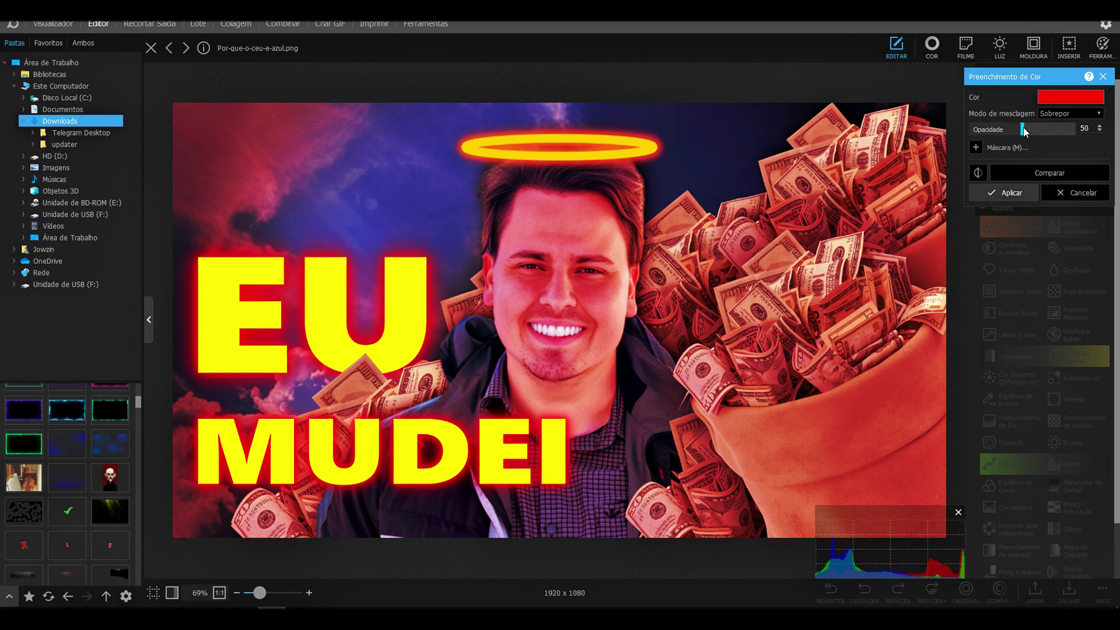
left_click(976, 147)
left_click(1075, 98)
left_click(1106, 262)
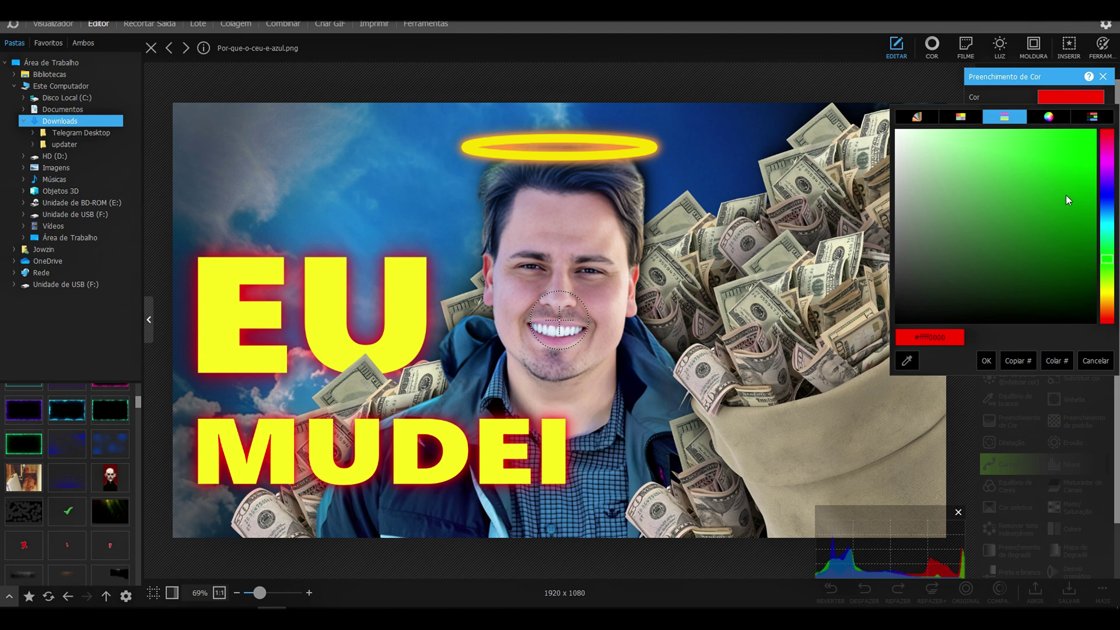
left_click_drag(1068, 200, 1106, 130)
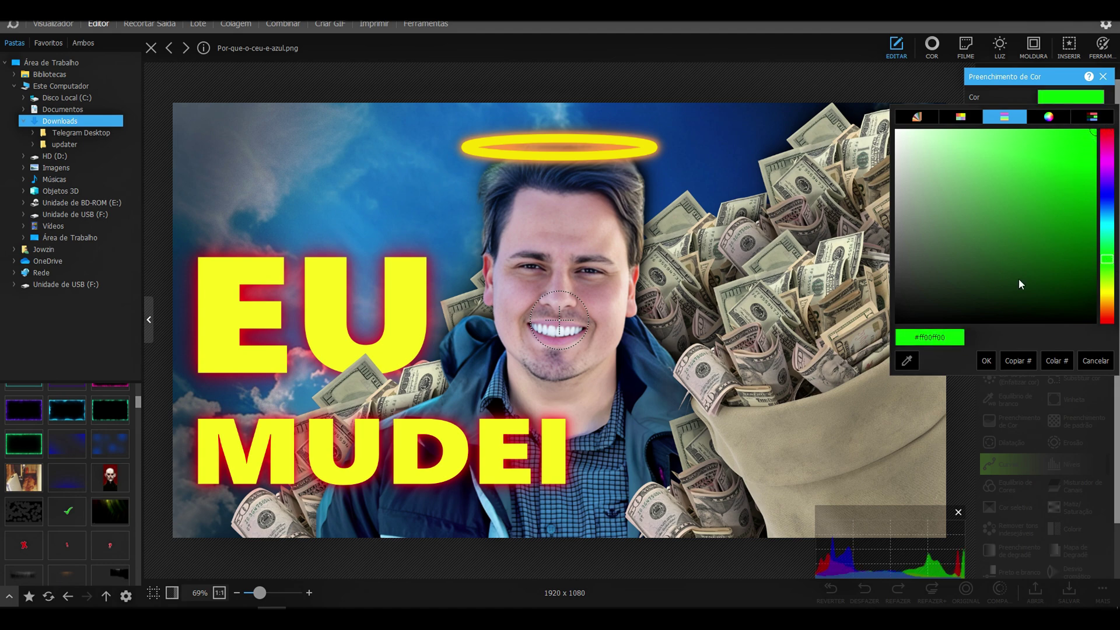
left_click(990, 364)
mouse_move(851, 250)
left_mouse_down()
mouse_move(758, 222)
mouse_move(670, 222)
mouse_move(699, 379)
mouse_move(693, 334)
mouse_move(729, 321)
mouse_move(685, 280)
left_mouse_up()
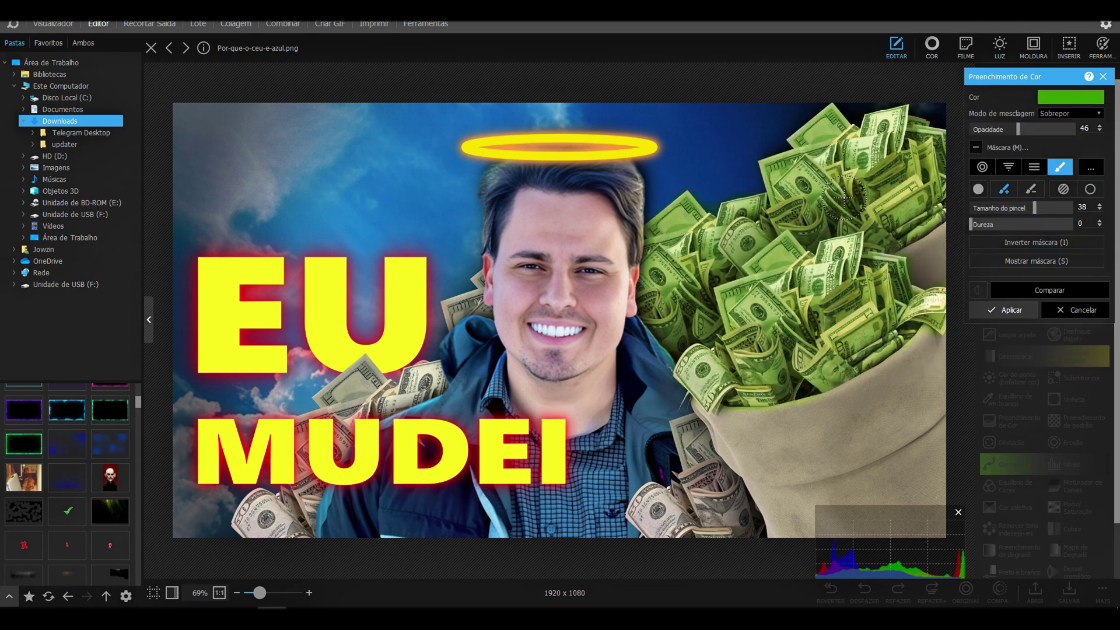
mouse_move(1020, 136)
left_mouse_down()
mouse_move(1056, 125)
mouse_move(1022, 129)
left_mouse_up()
- Paint the bills beside the text and under the front bag bright green with a masked Color Fill at 50 opacity, brush size 25
left_click_drag(1034, 208, 991, 208)
left_click_drag(688, 420, 653, 519)
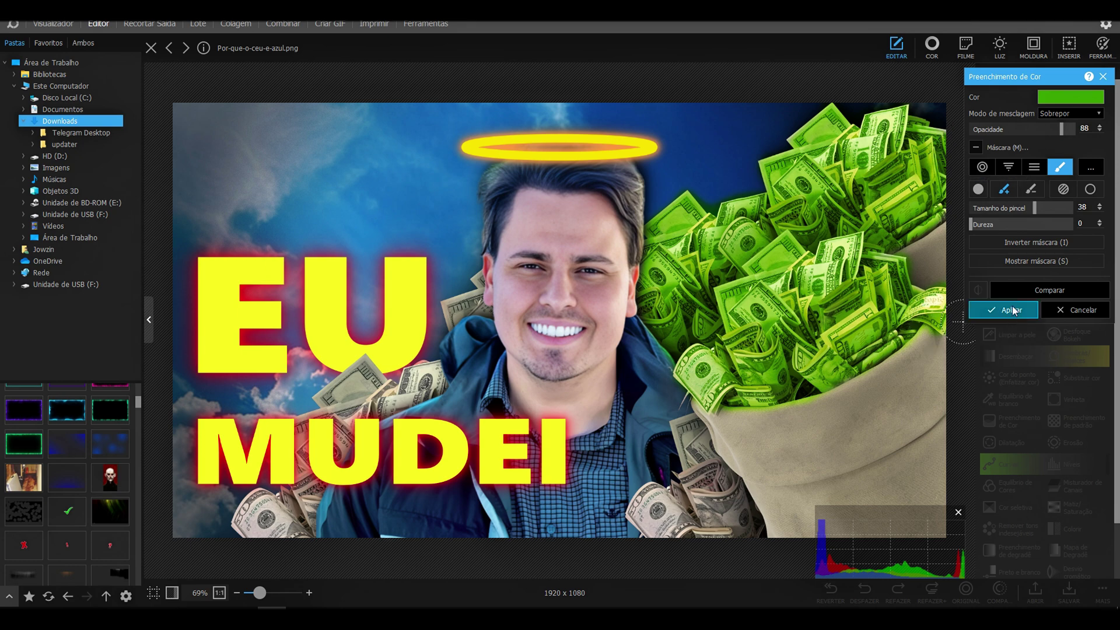
left_click(1013, 208)
mouse_move(694, 417)
left_mouse_down()
mouse_move(643, 512)
mouse_move(752, 525)
mouse_move(732, 499)
mouse_move(691, 495)
mouse_move(692, 445)
mouse_move(715, 469)
left_mouse_up()
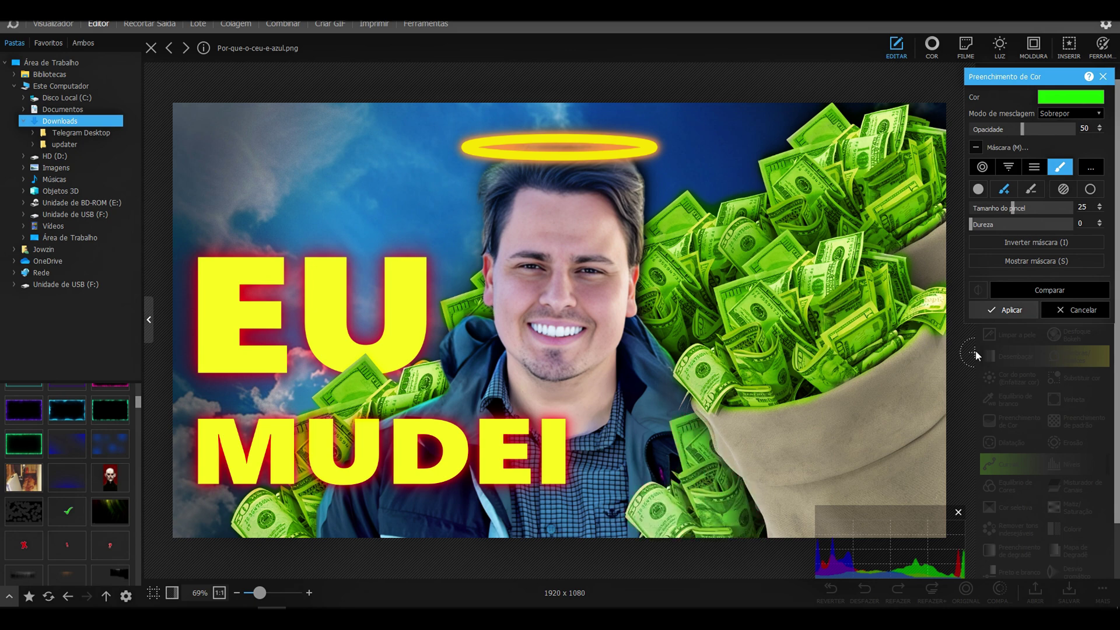
left_click(1050, 294)
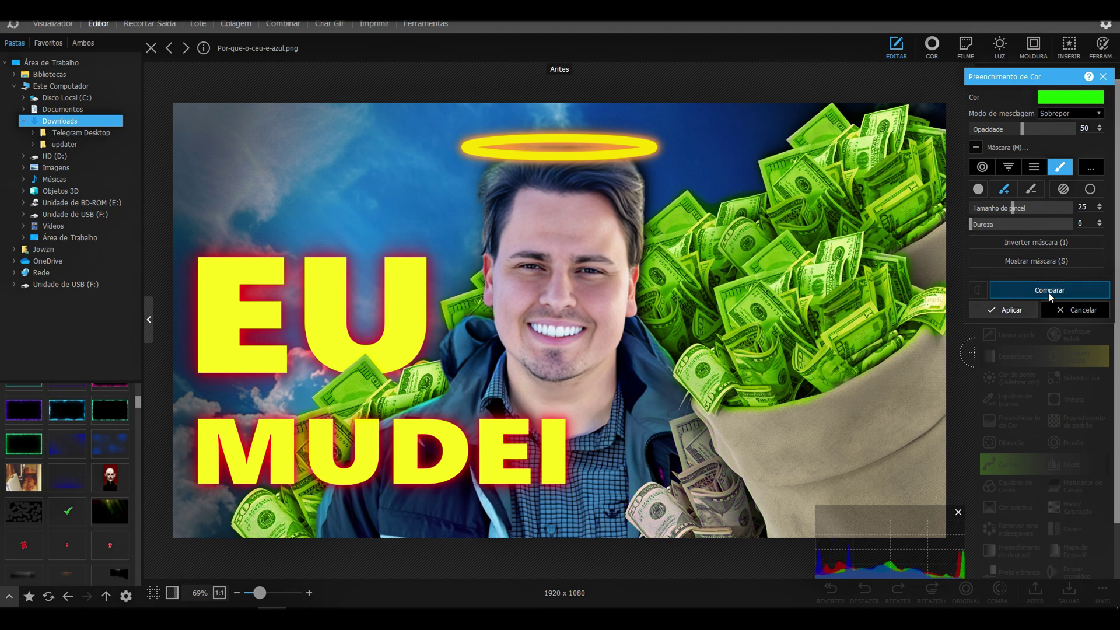
left_click(1015, 310)
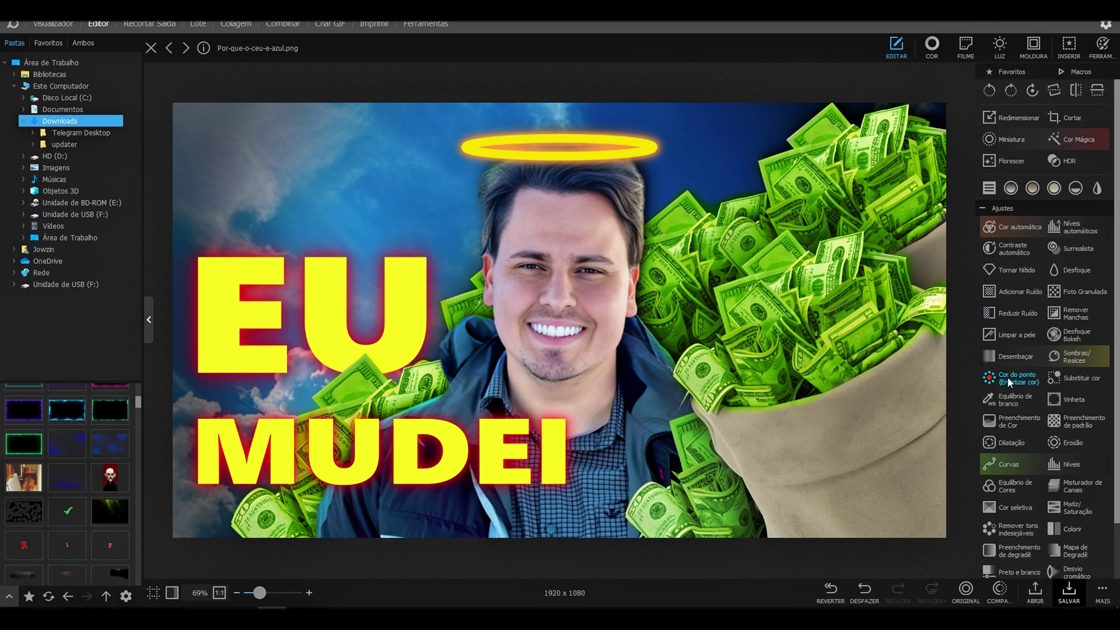
- Darken the area between the large bags' bills with a masked black (#ff000000) Color Fill at 50 opacity, brush size 38, checking the reference
left_click(1011, 417)
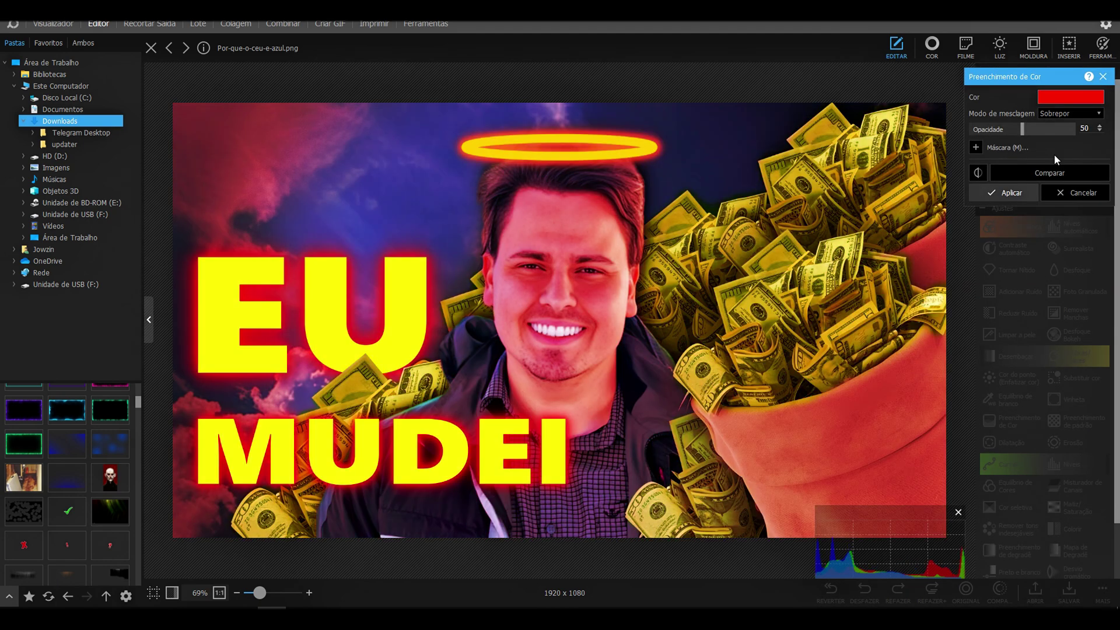
left_click(1063, 99)
left_click(898, 322)
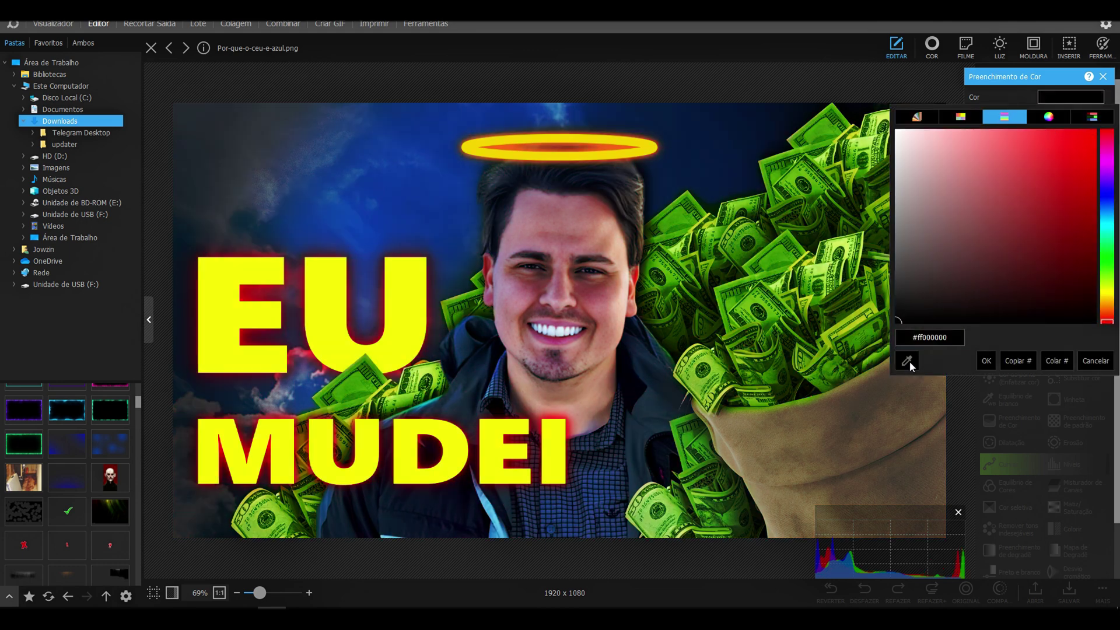
left_click(985, 361)
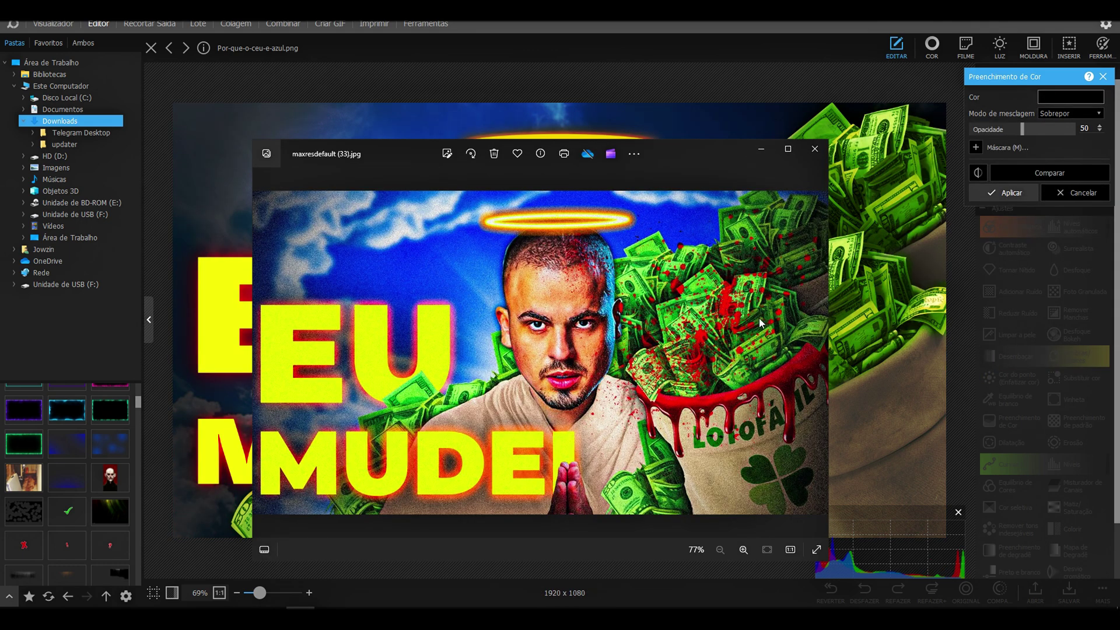
left_click(760, 150)
left_click(976, 149)
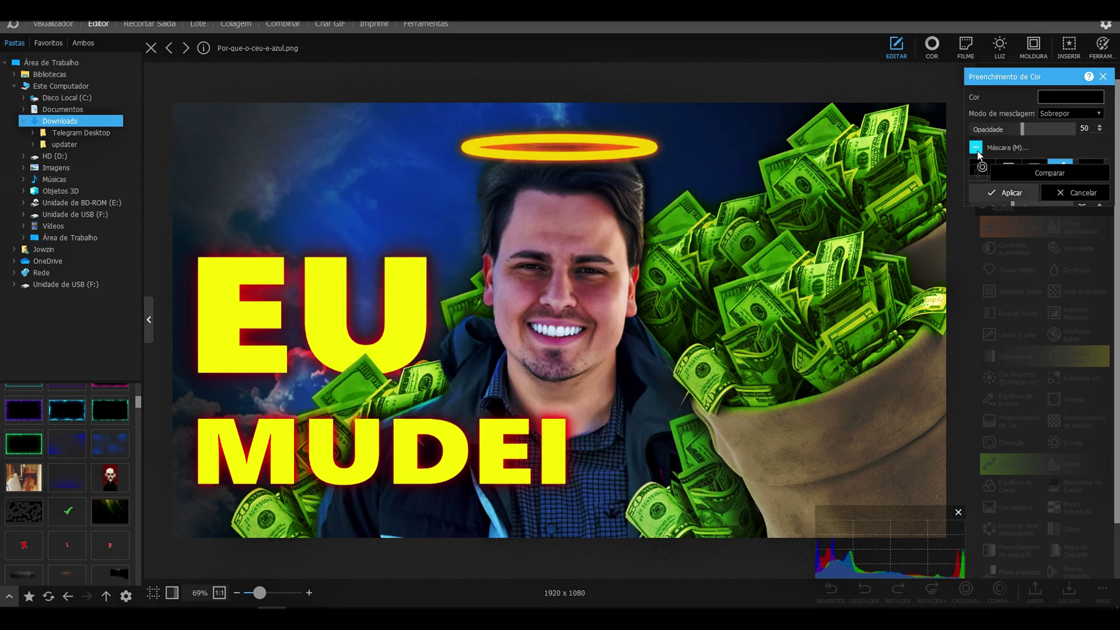
left_click_drag(1012, 208, 1034, 208)
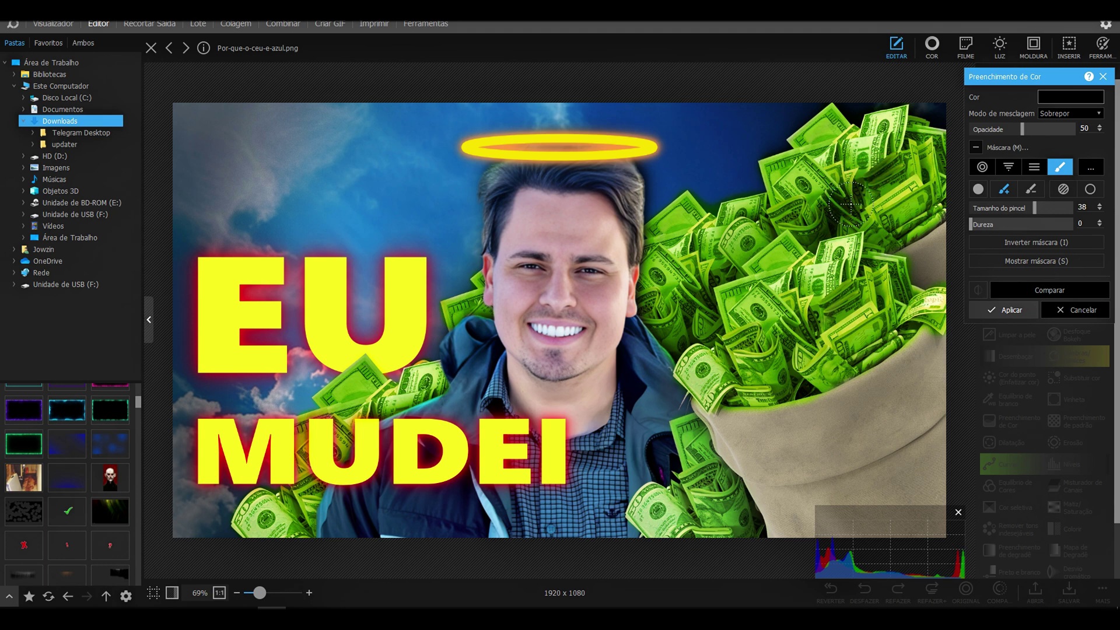
left_click_drag(1010, 286, 1023, 296)
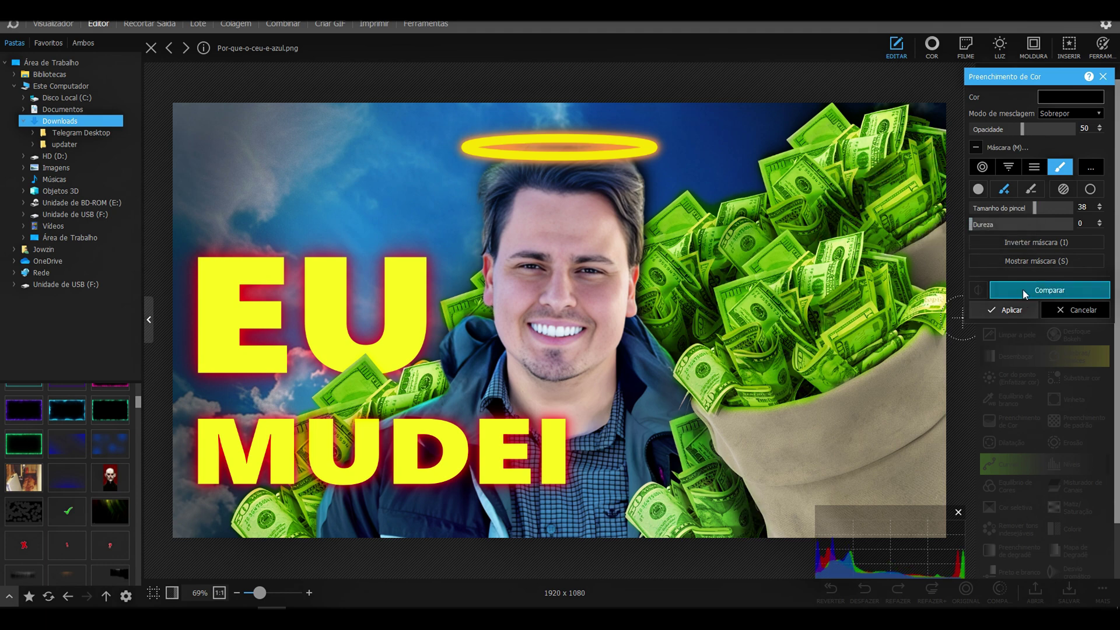
left_click(1007, 310)
- Check the reference thumbnail and search Google Images for "Blood png" in the browser
left_click(300, 619)
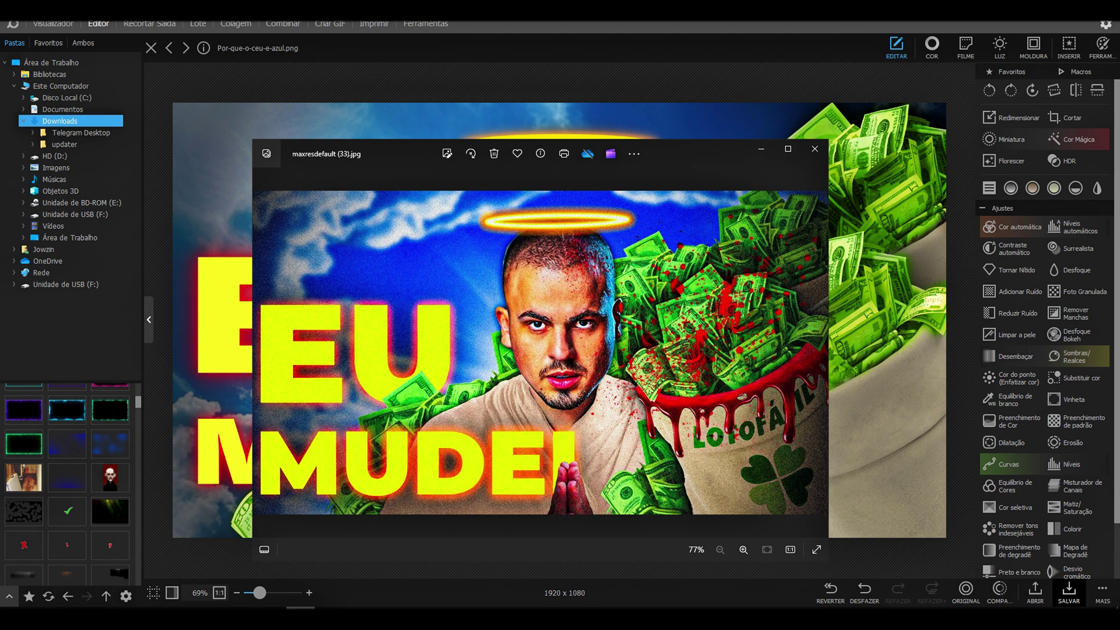
left_click(301, 618)
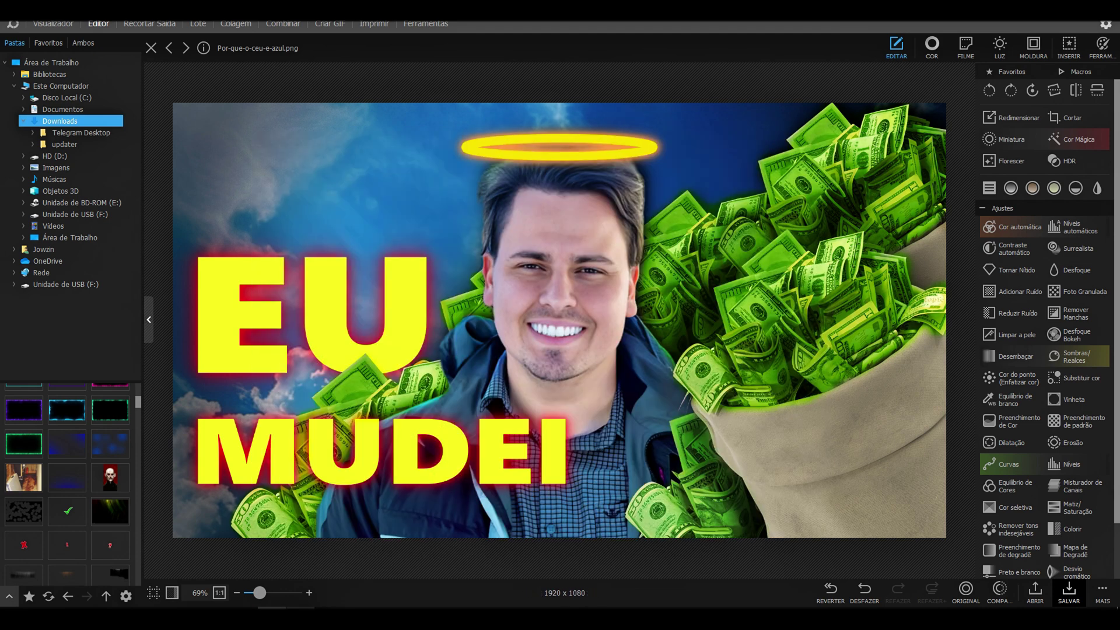
key("alt+Tab")
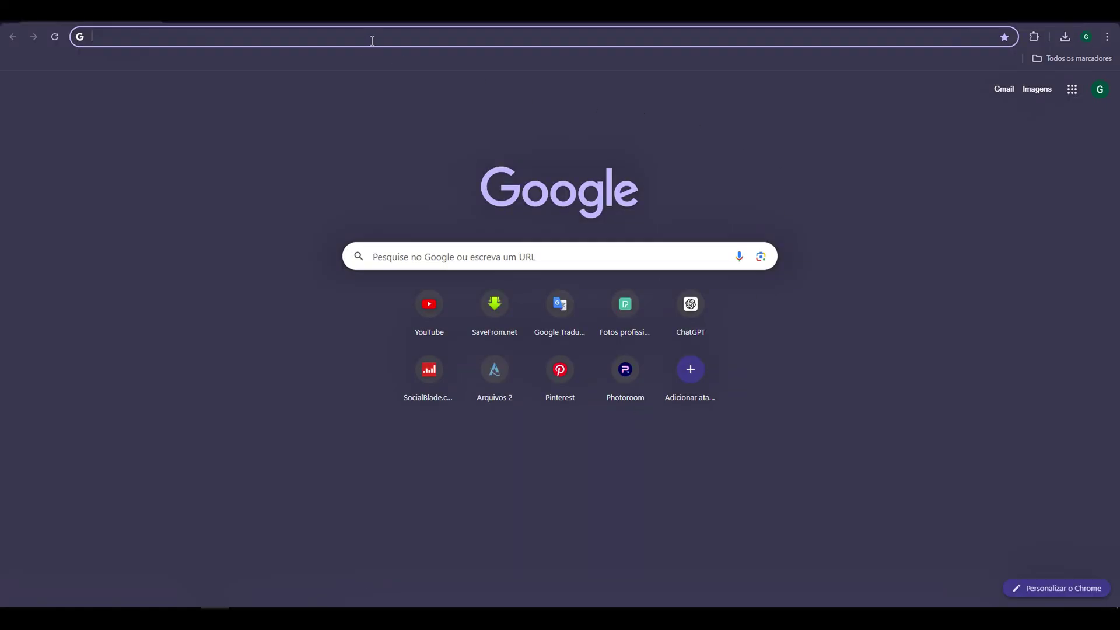
type("BLOO")
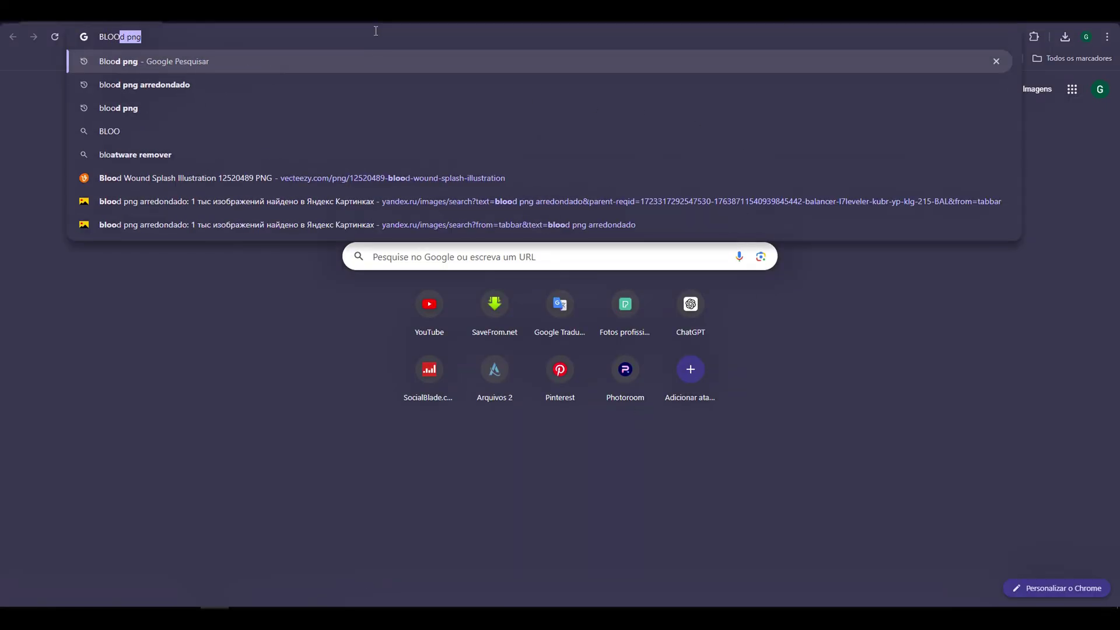
type("D PNG")
key("Return")
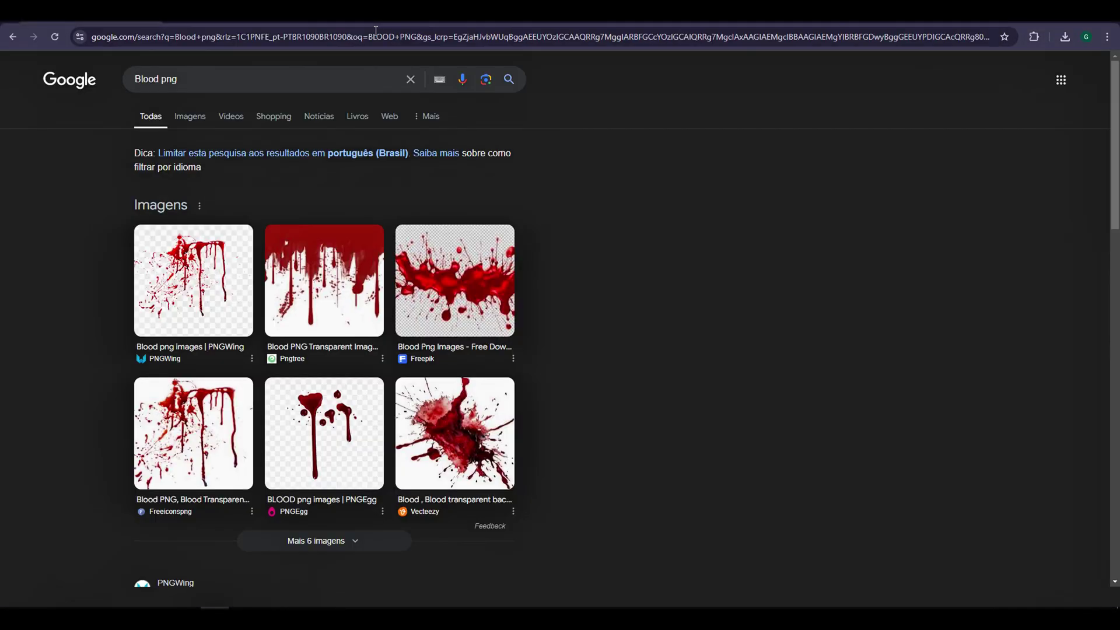
left_click(190, 117)
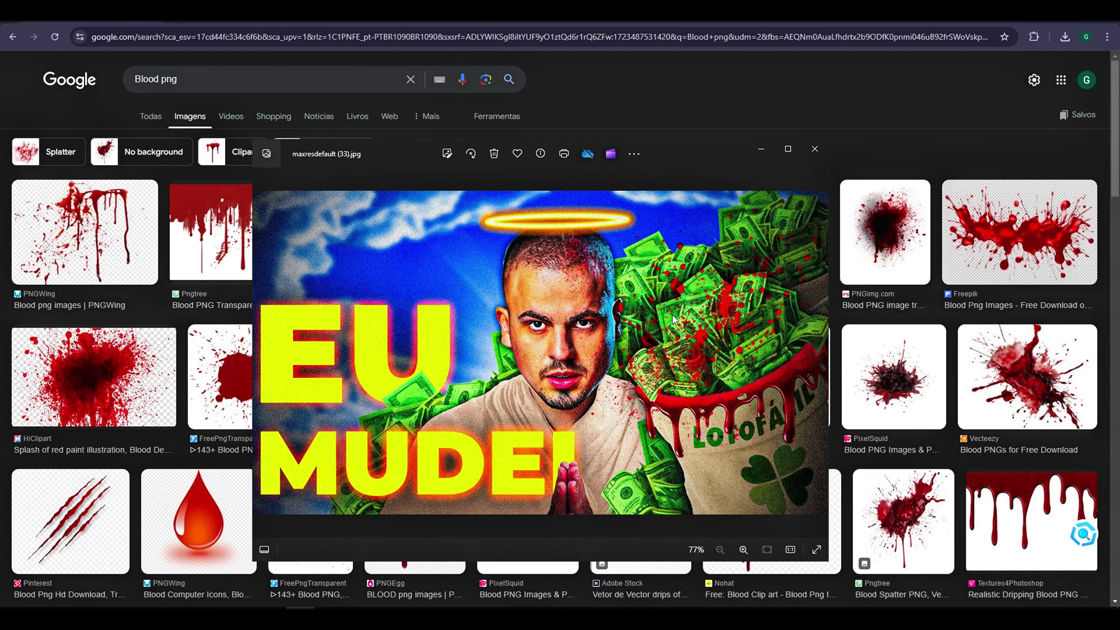
- Save the PNGEgg dripping-blood border from the image results and download its cutout from Photoroom's background remover
left_click_drag(685, 154, 331, 154)
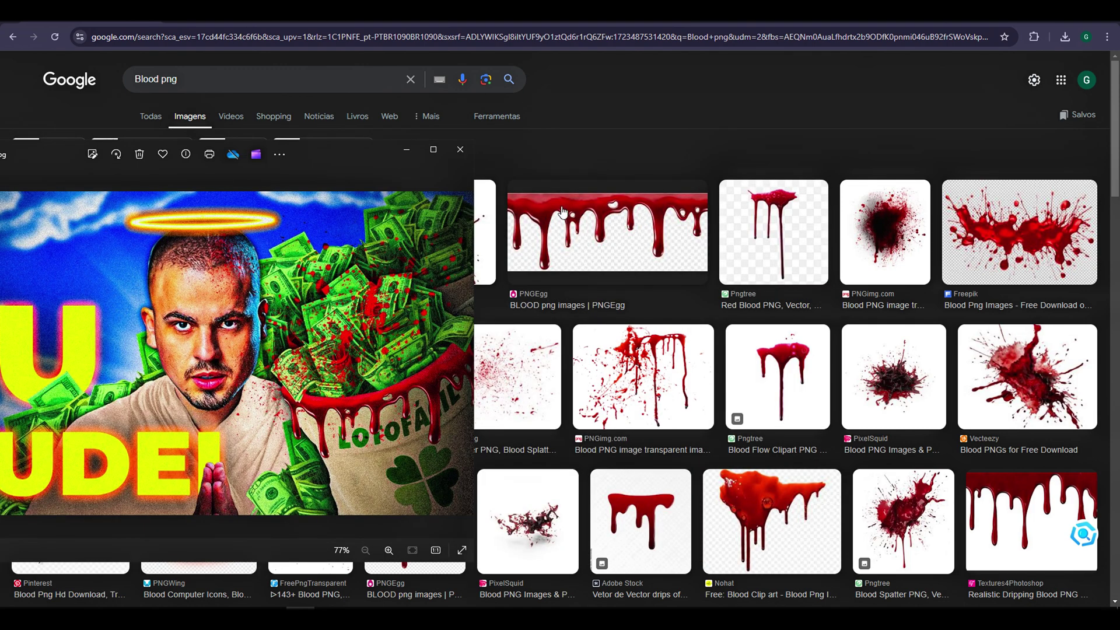
right_click(584, 229)
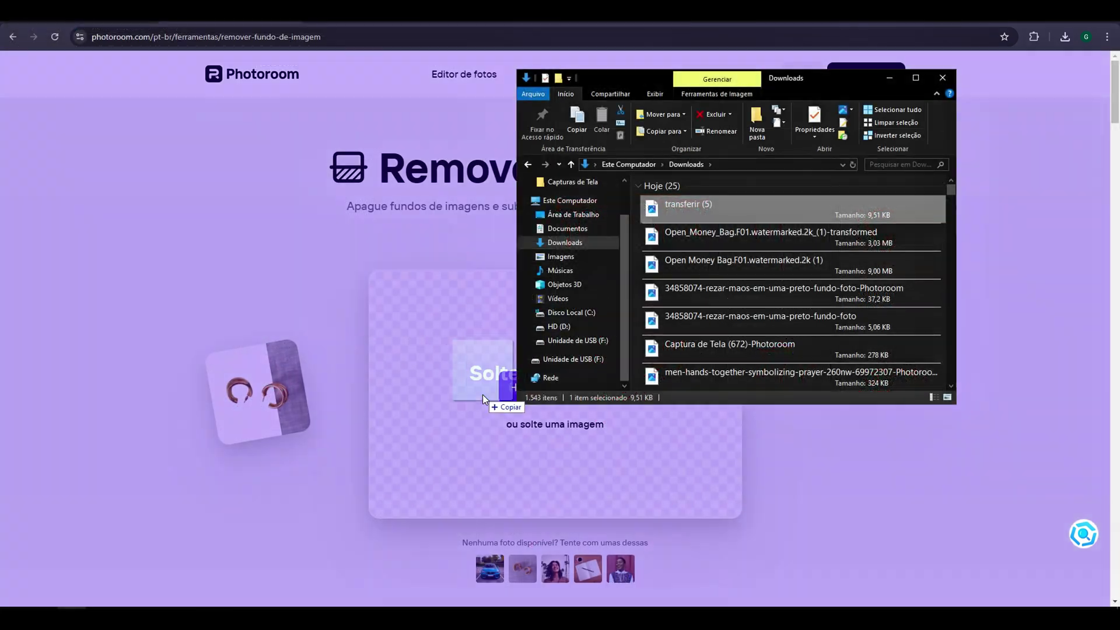
left_click_drag(481, 394, 481, 394)
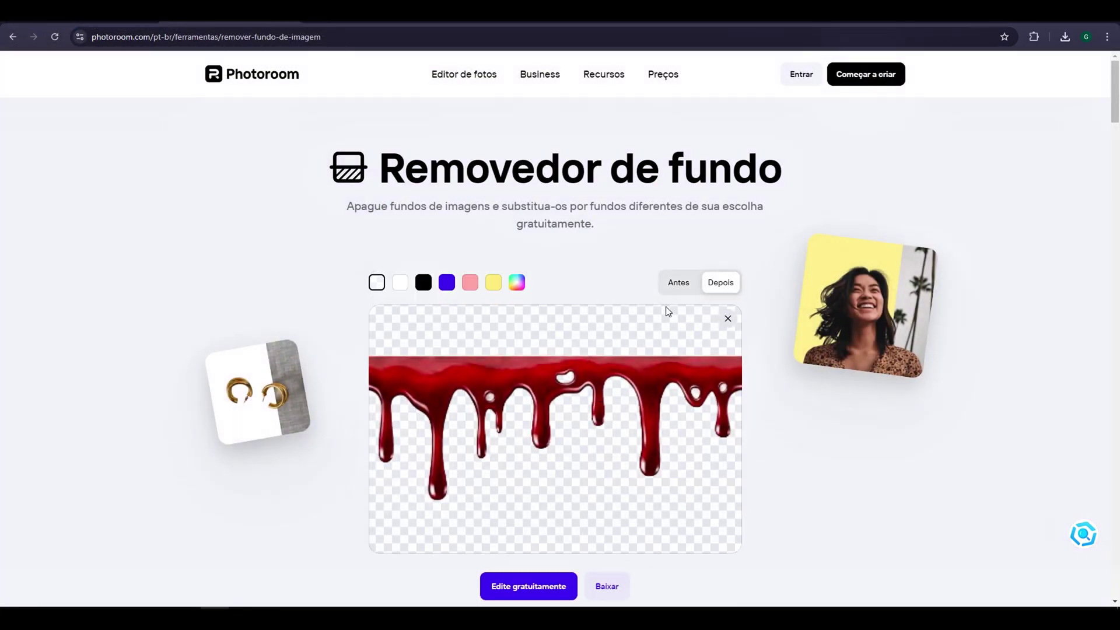
left_click(606, 586)
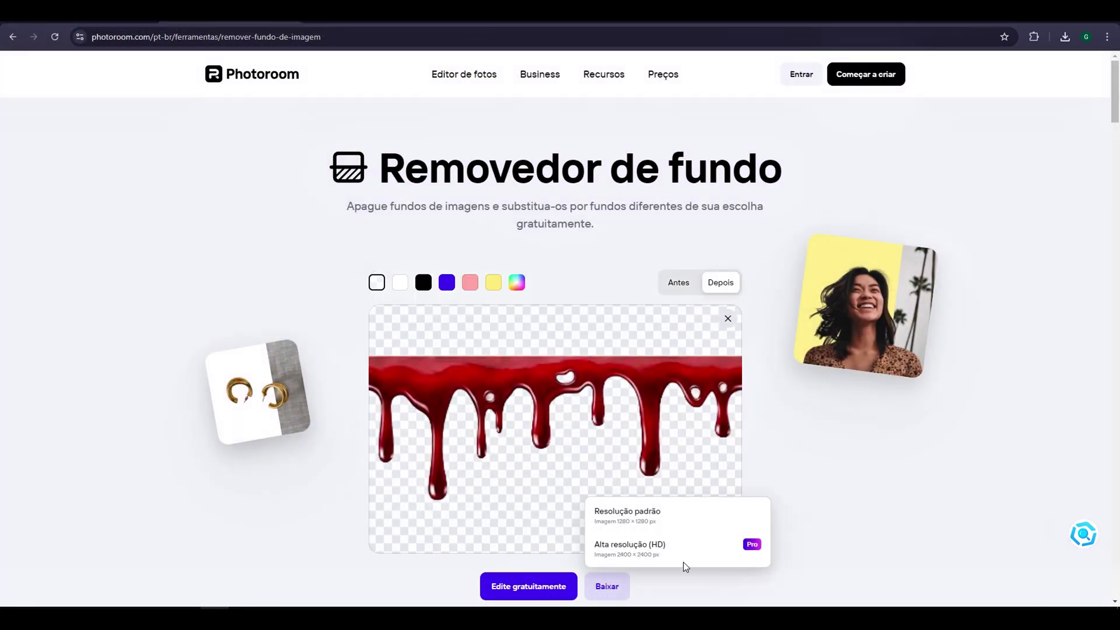
- Insert the blood cutout "transferir (5)-Photoroom" from Downloads into the thumbnail in PhotoScape X
left_click_drag(565, 290, 727, 460)
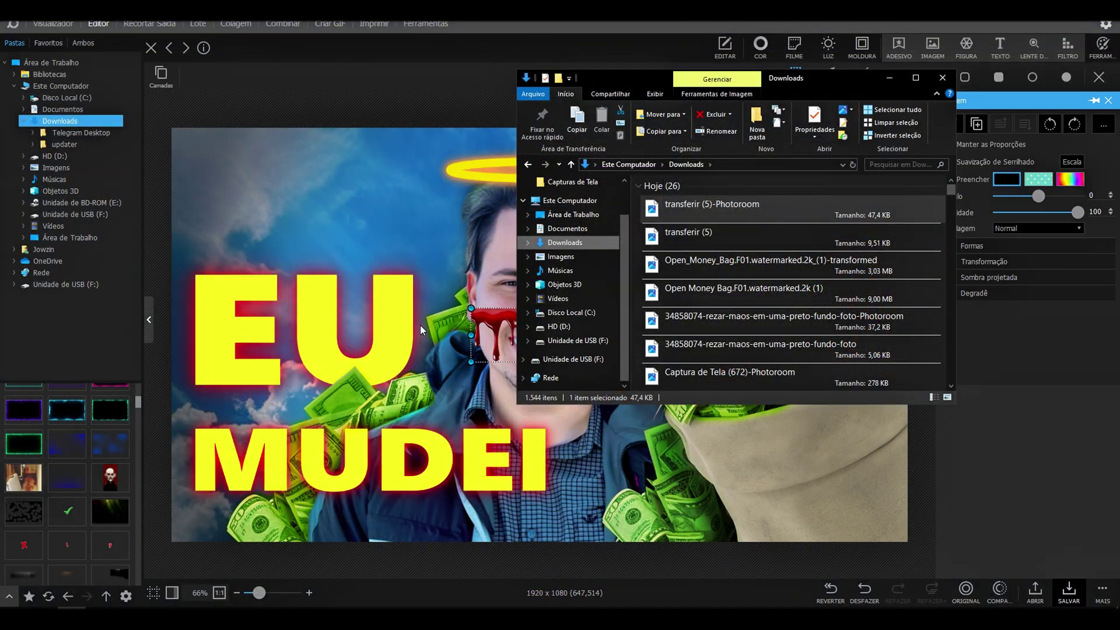
left_click(524, 330)
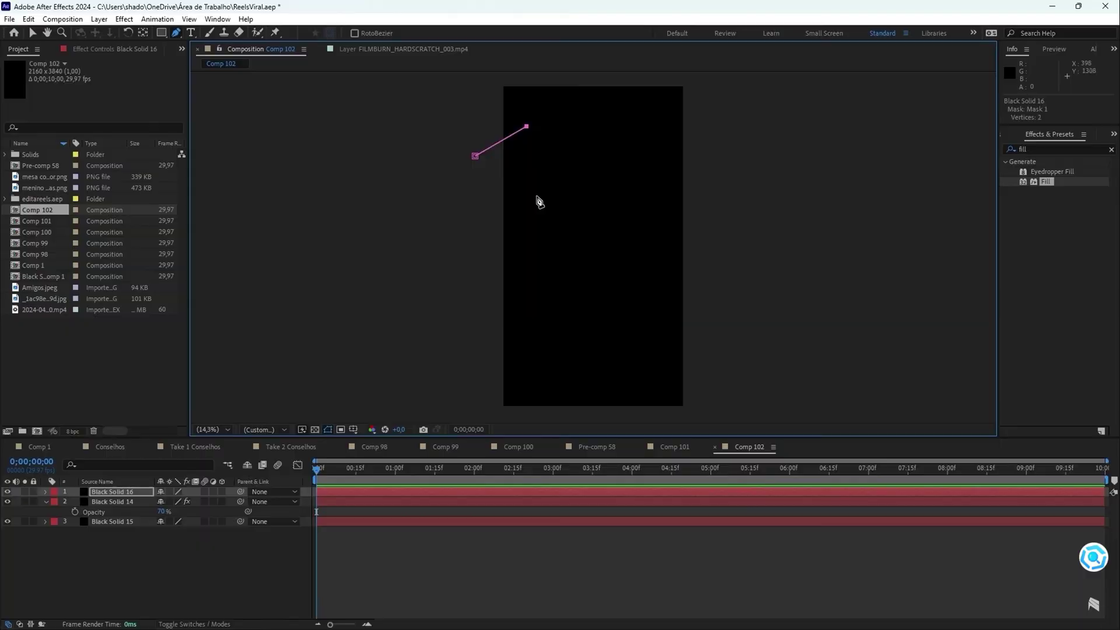
left_click(536, 206)
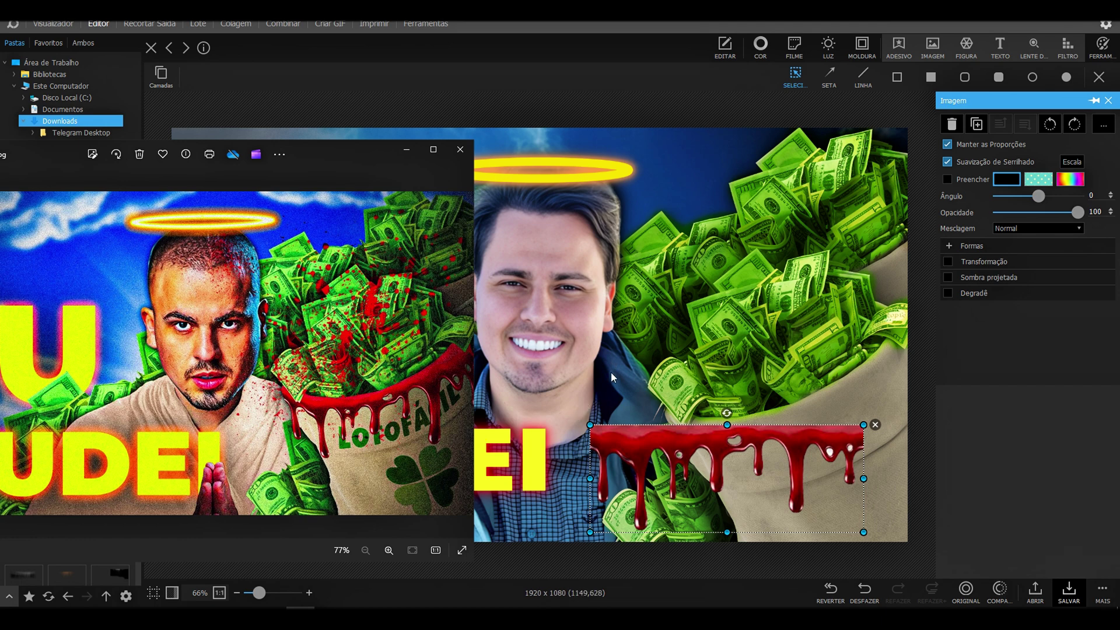
- Scale down the dripping blood and move it up toward the rim of the front money bag
left_click_drag(745, 441, 745, 444)
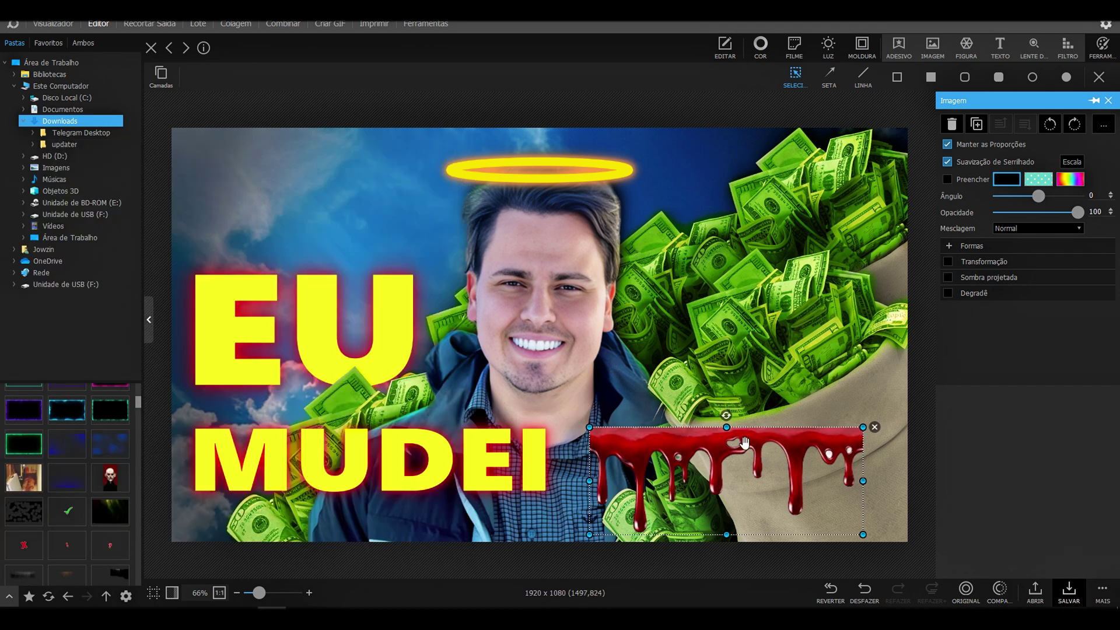
scroll(708, 432, "down", 3)
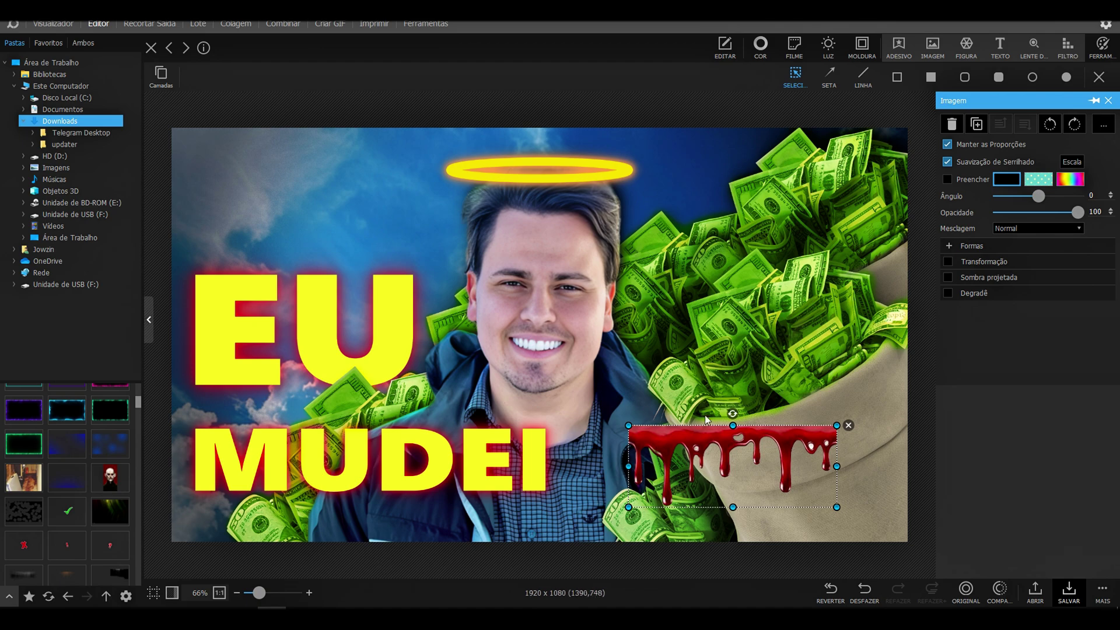
left_click_drag(720, 421, 740, 409)
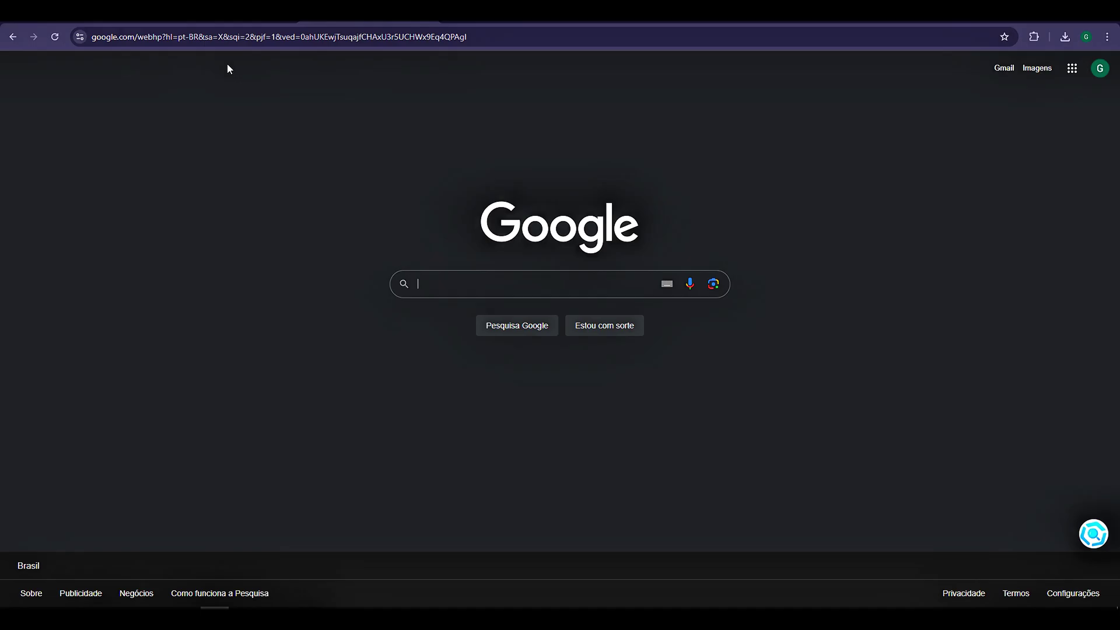
- Search Google for "entortar imagem" and open Font Meme's "Curvar imagens" tool
right_click(487, 283)
left_click(516, 389)
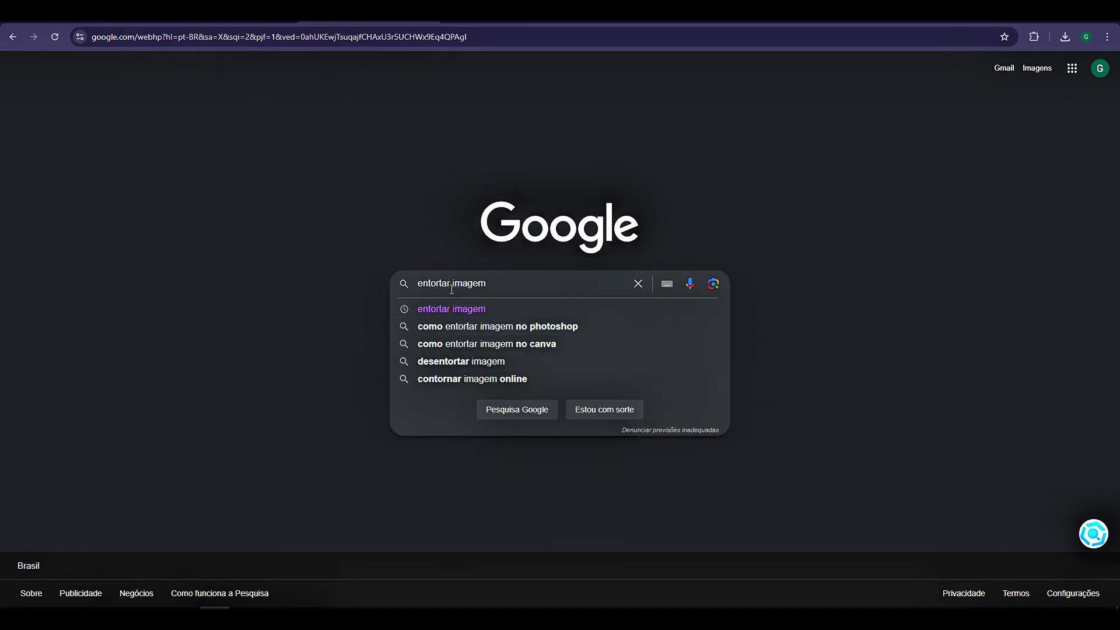
key("Return")
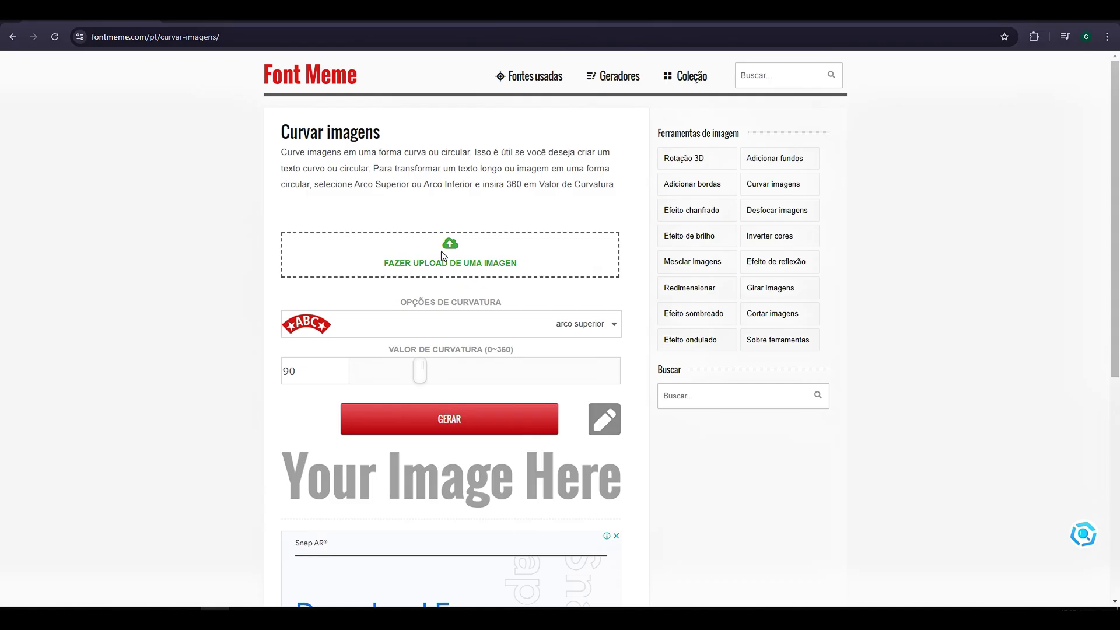
- Upload the dripping-blood cutout to the image-curving tool and choose the "curvatura inferior" option
left_click(446, 261)
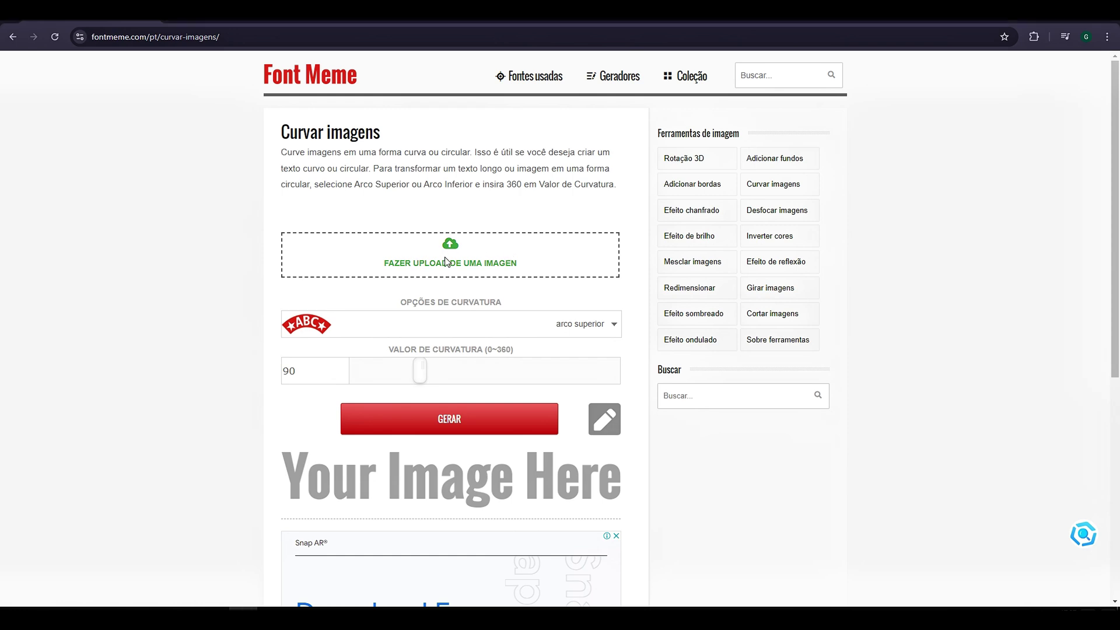
left_click(233, 225)
left_click(460, 296)
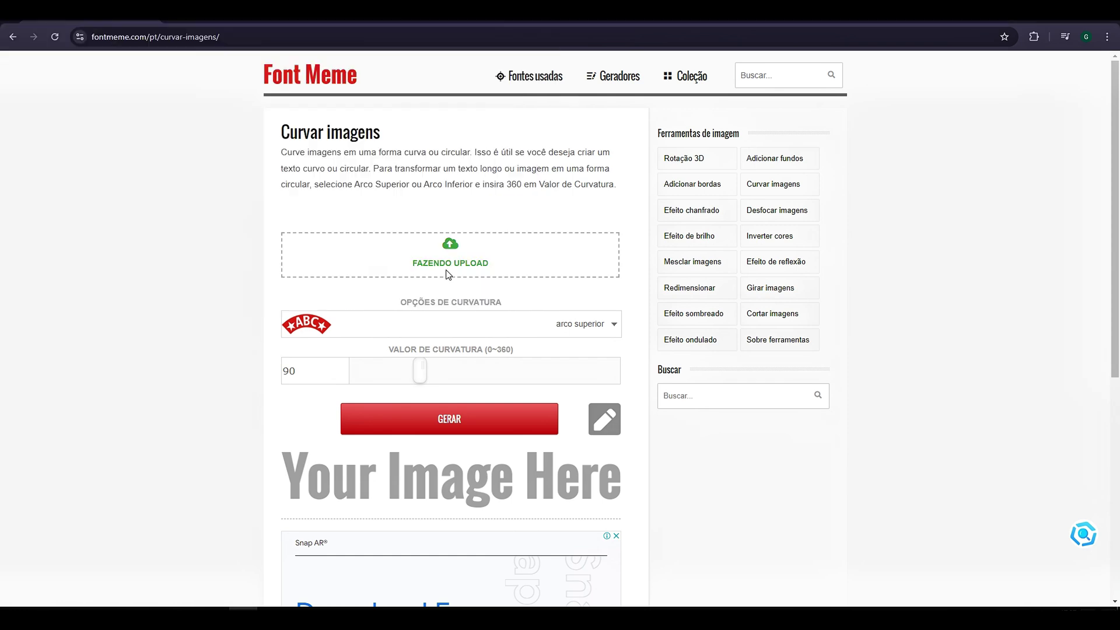
scroll(461, 379, "down", 2)
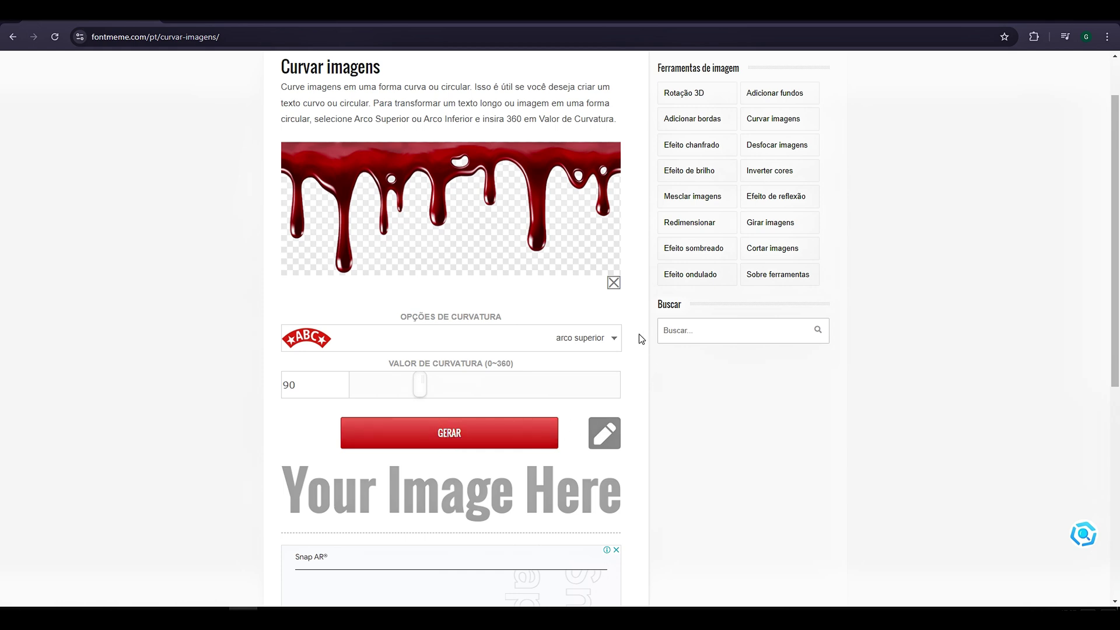
left_click(602, 344)
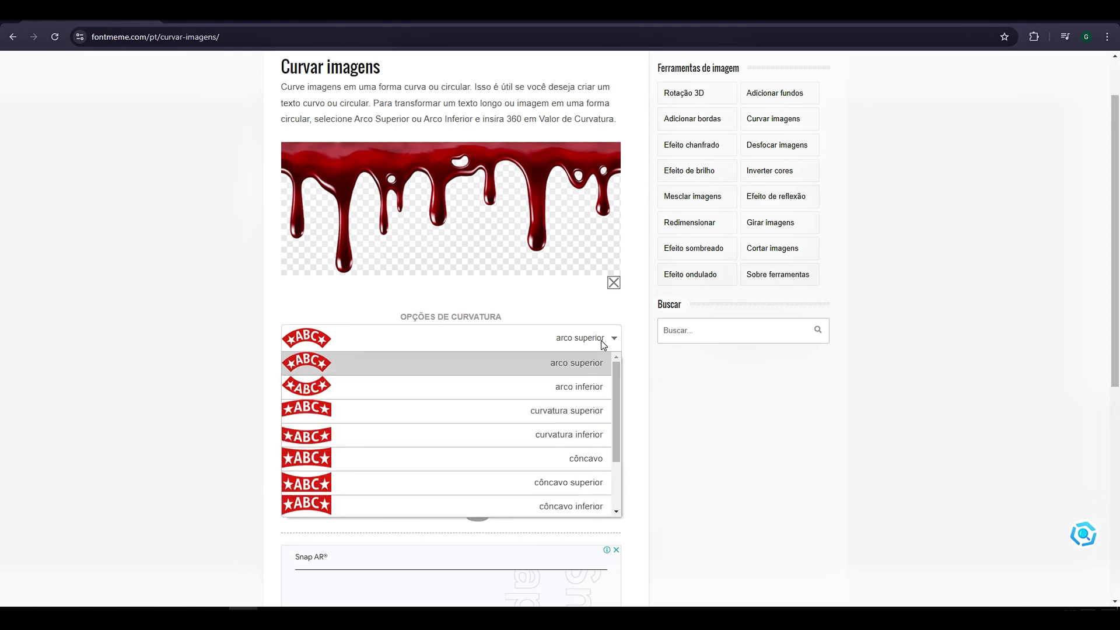
left_click(429, 438)
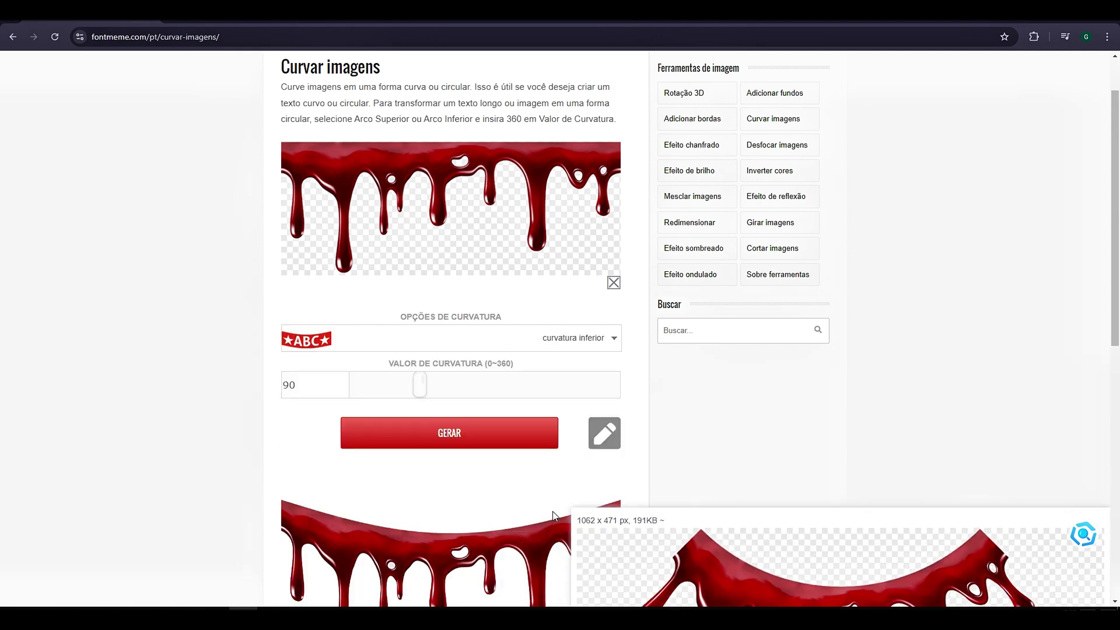
- Try a curvature value of 242, set it to 98, generate the curved blood and save the image
scroll(649, 385, "down", 1)
scroll(650, 358, "down", 2)
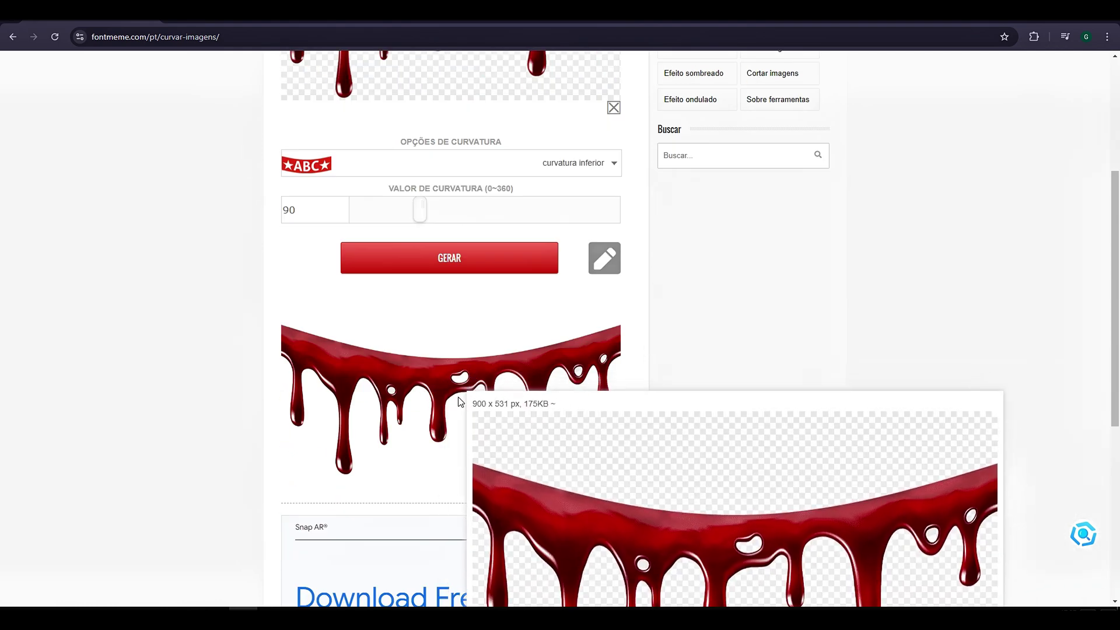
left_click_drag(423, 218, 530, 212)
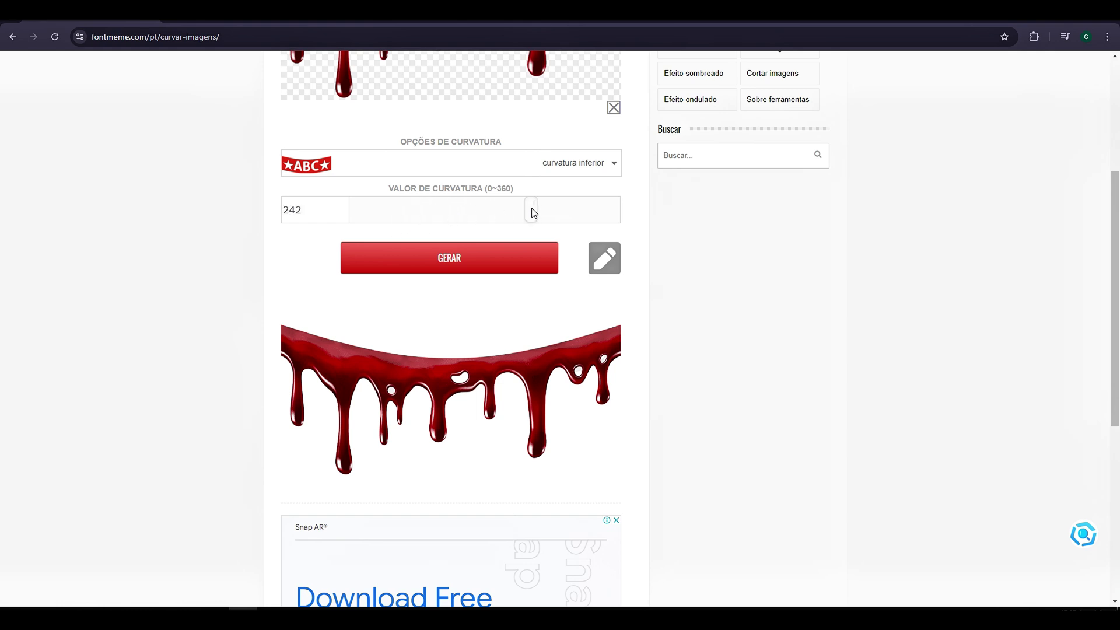
left_click(430, 264)
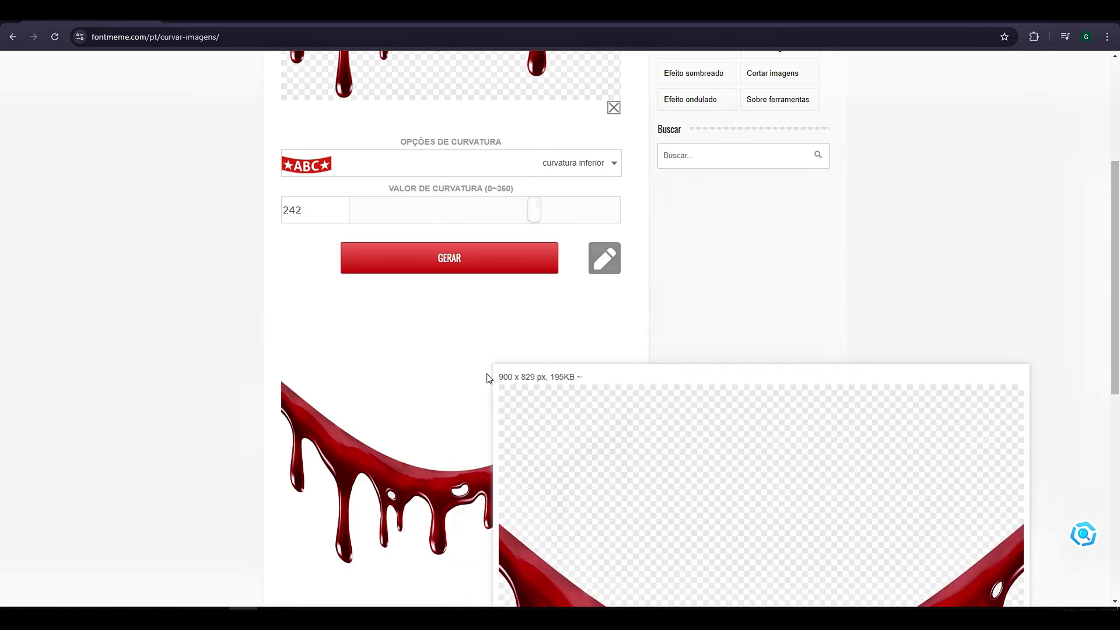
left_click(425, 211)
left_click(446, 267)
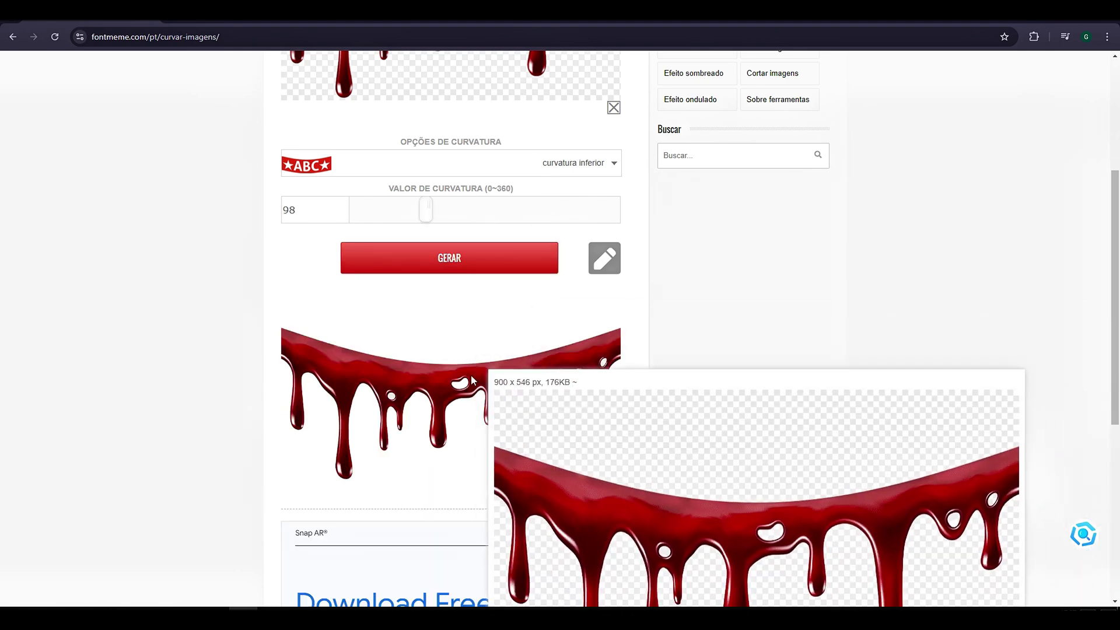
right_click(472, 380)
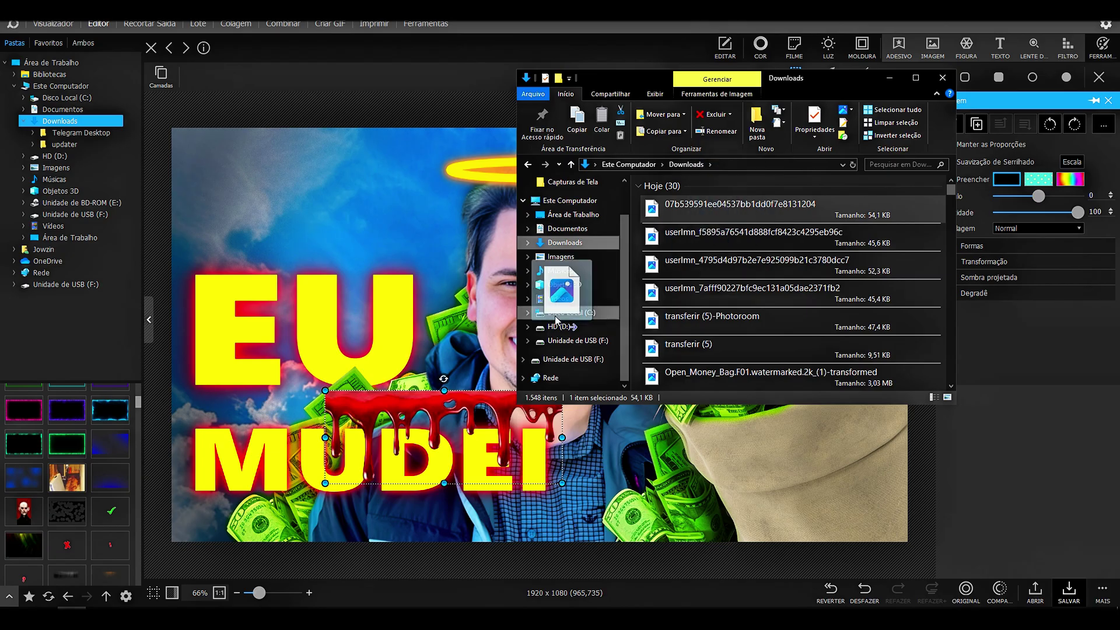
- Insert the saved curved blood into the PhotoScape X thumbnail and rotate and fit it along the front money bag's rim
left_click_drag(580, 280, 749, 450)
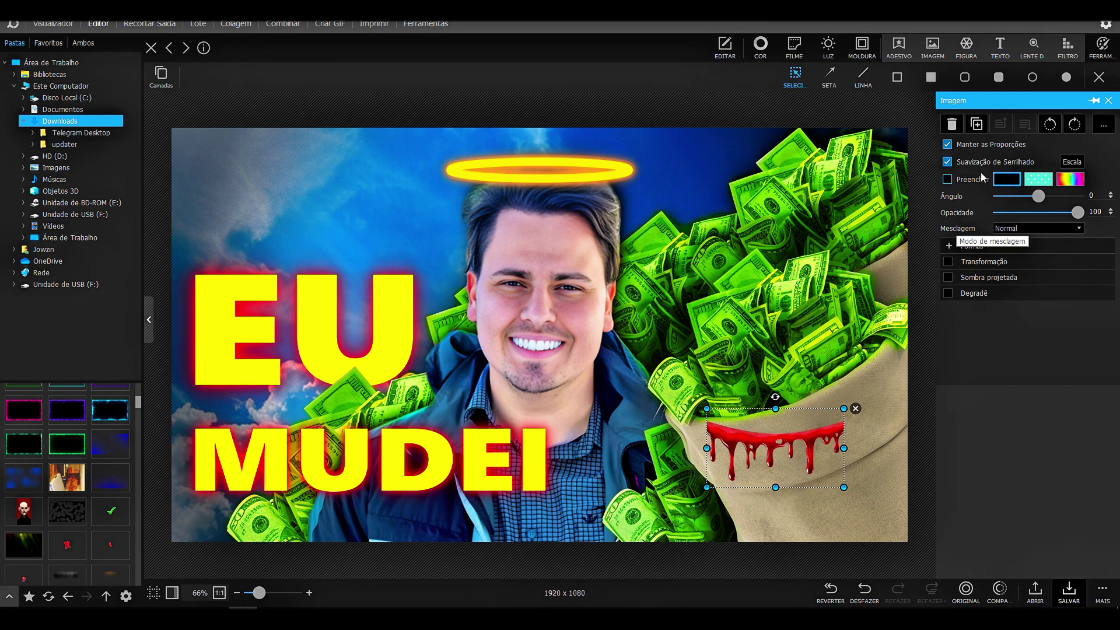
left_click_drag(1038, 196, 1033, 199)
left_click_drag(785, 367, 794, 360)
key("Escape")
- Compare with the reference thumbnail and adjust the blood's position so it follows the front bag's rim
key("alt+Tab")
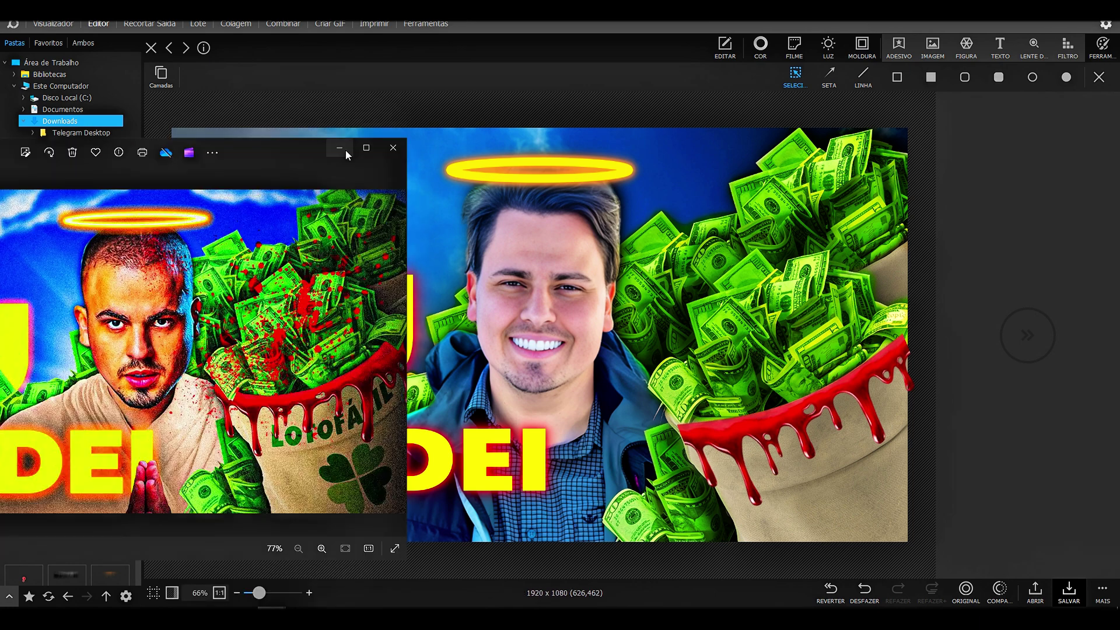
left_click(339, 148)
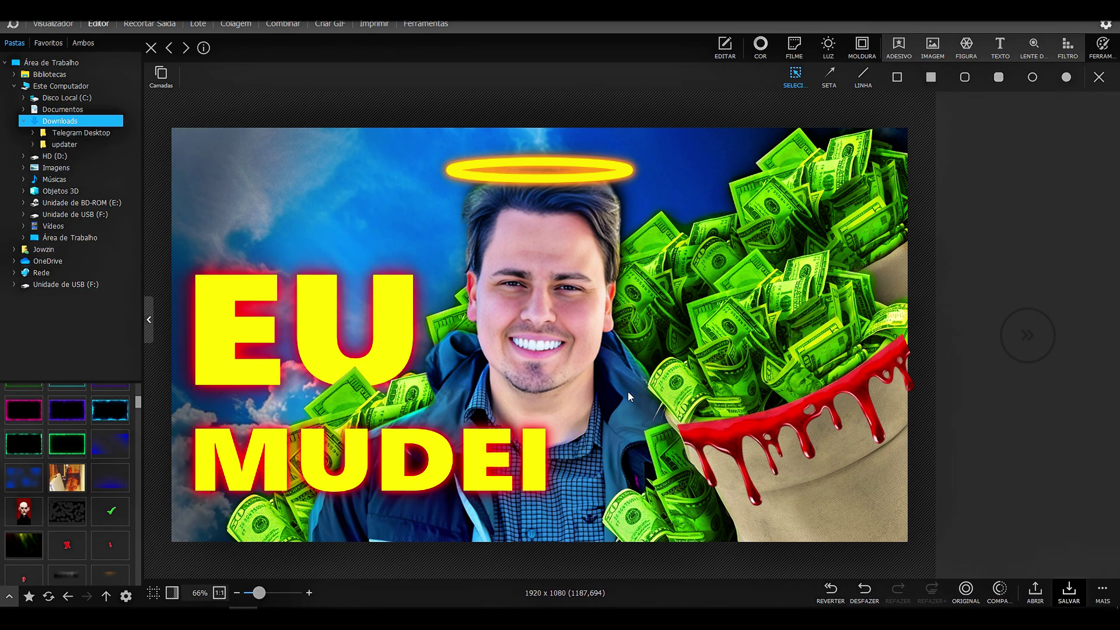
left_click(707, 435)
left_click(921, 350)
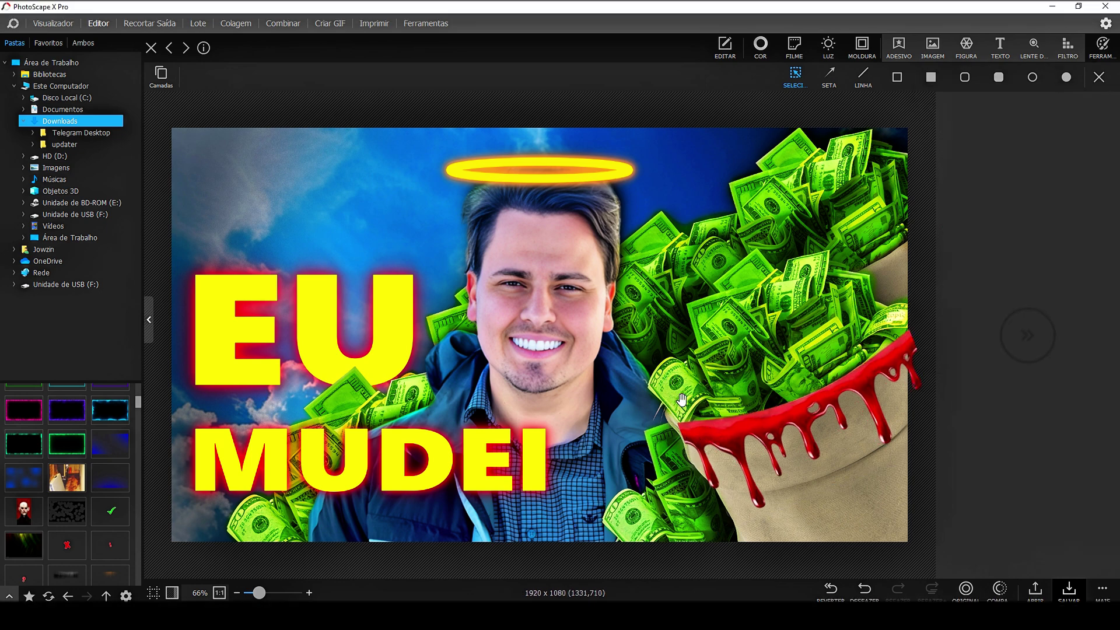
- Load the "Open_Money_Bag.F01.watermarked.2k_(1)-transformed" image from Downloads into Recortar Saída
left_click(173, 26)
key("alt+Tab")
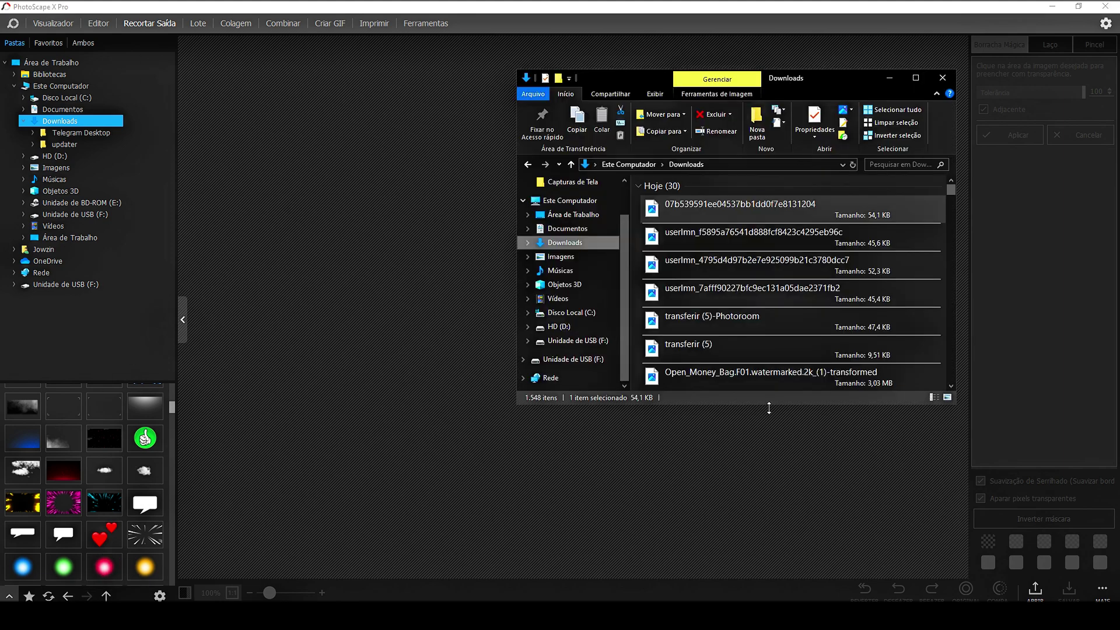
left_click_drag(769, 376, 388, 314)
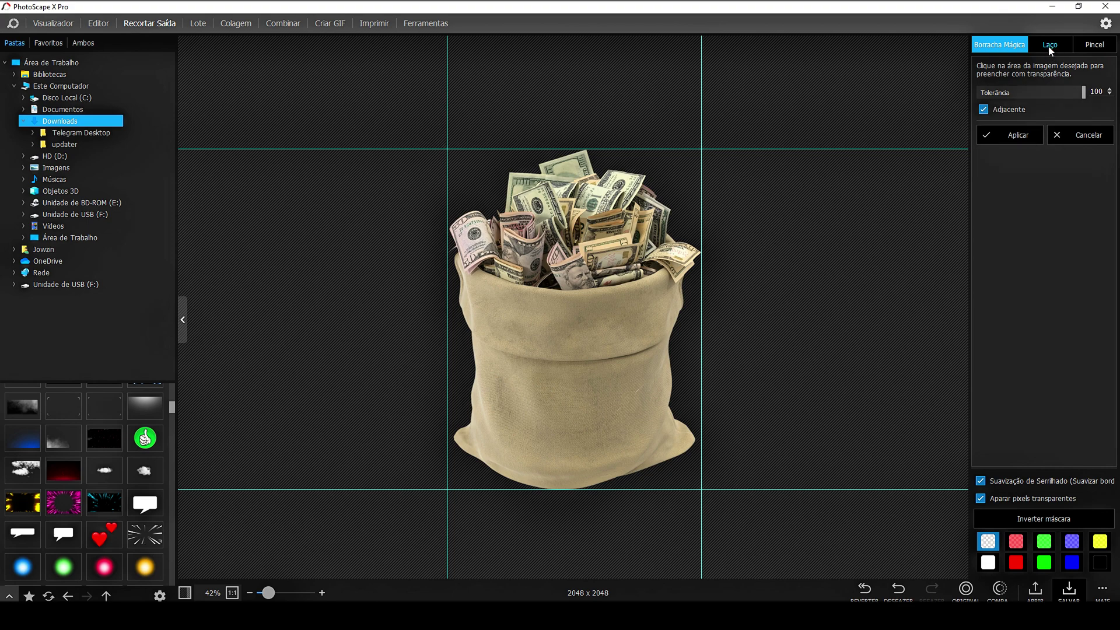
- Try to isolate the banknote at the bag's left edge with the Lasso and undo the cut
left_click(1049, 47)
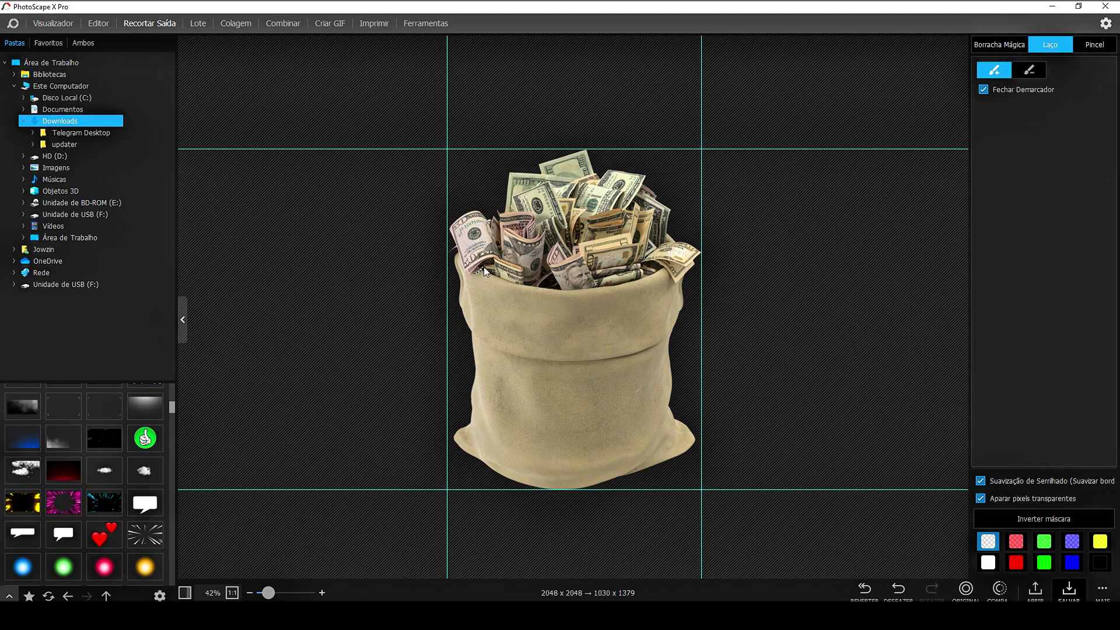
mouse_move(474, 273)
left_mouse_down()
mouse_move(505, 243)
mouse_move(483, 210)
mouse_move(460, 209)
mouse_move(450, 232)
left_mouse_up()
left_click_drag(470, 274, 475, 273)
left_click(1033, 75)
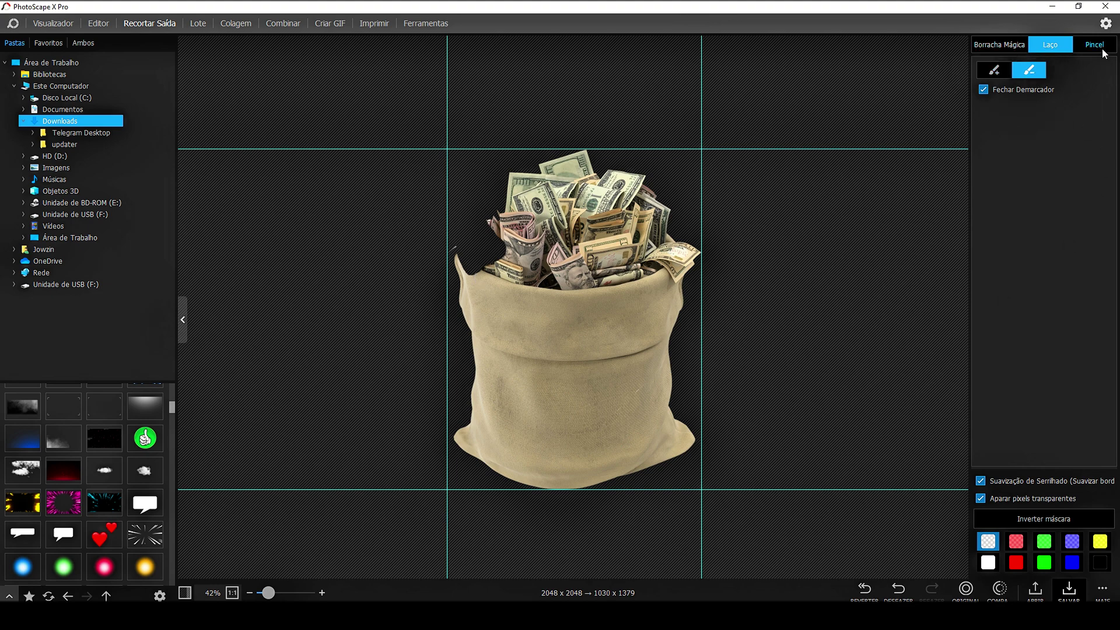
left_click(907, 598)
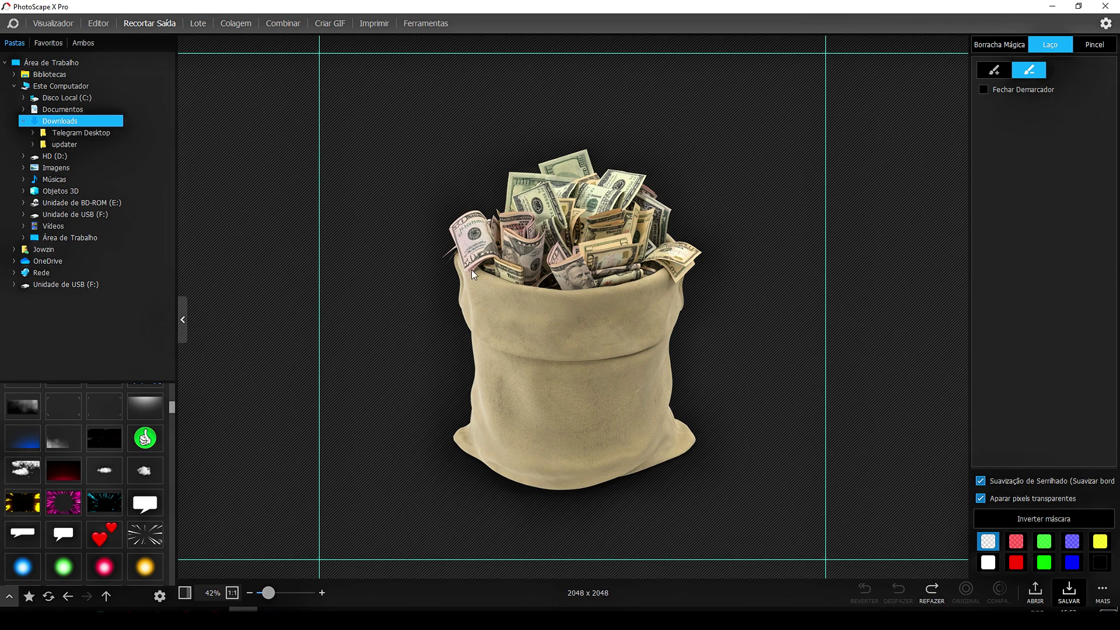
- Lasso away the bag and all other bills with Fechar Demarcador off, keeping only the banknote at the left edge
key("ctrl+y")
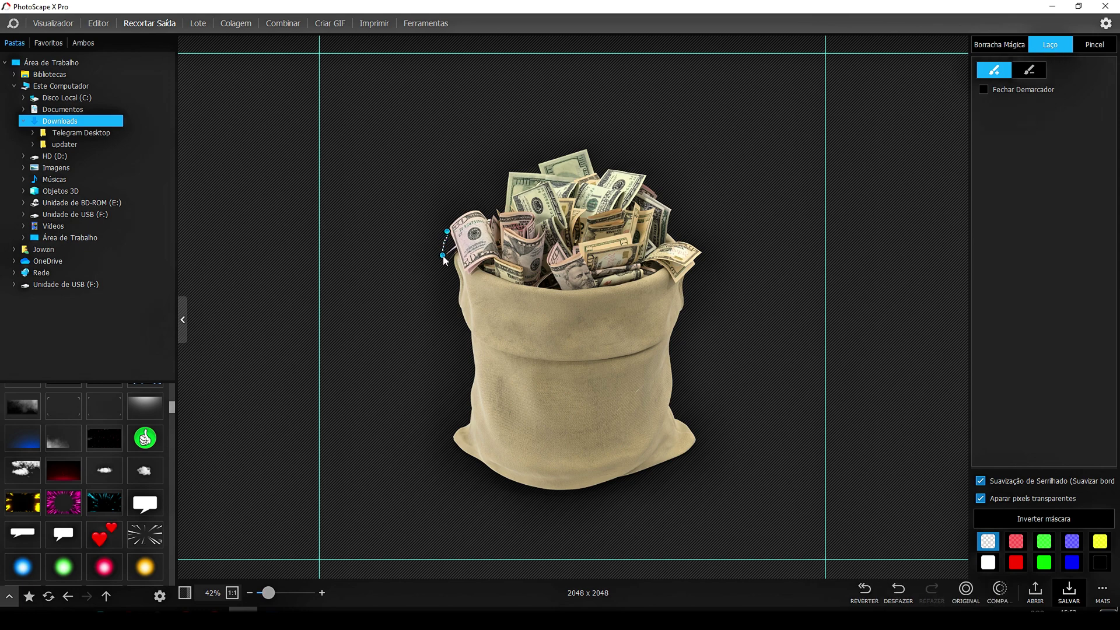
mouse_move(445, 259)
left_mouse_down()
mouse_move(417, 490)
mouse_move(622, 570)
mouse_move(757, 491)
mouse_move(799, 369)
mouse_move(781, 242)
mouse_move(543, 113)
left_mouse_up()
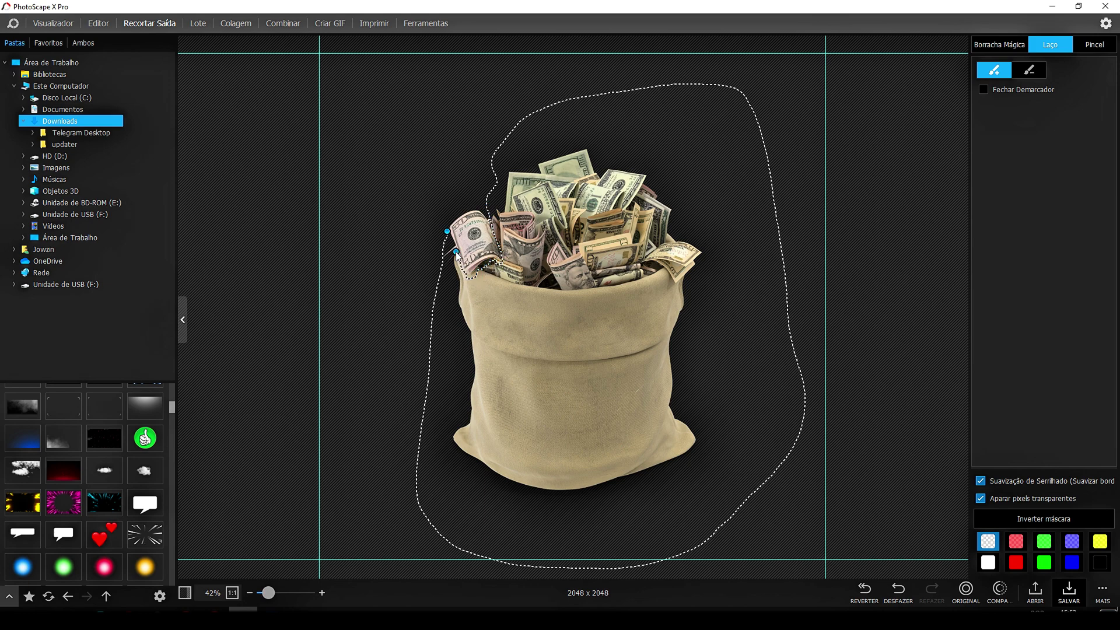
left_click_drag(448, 234, 449, 233)
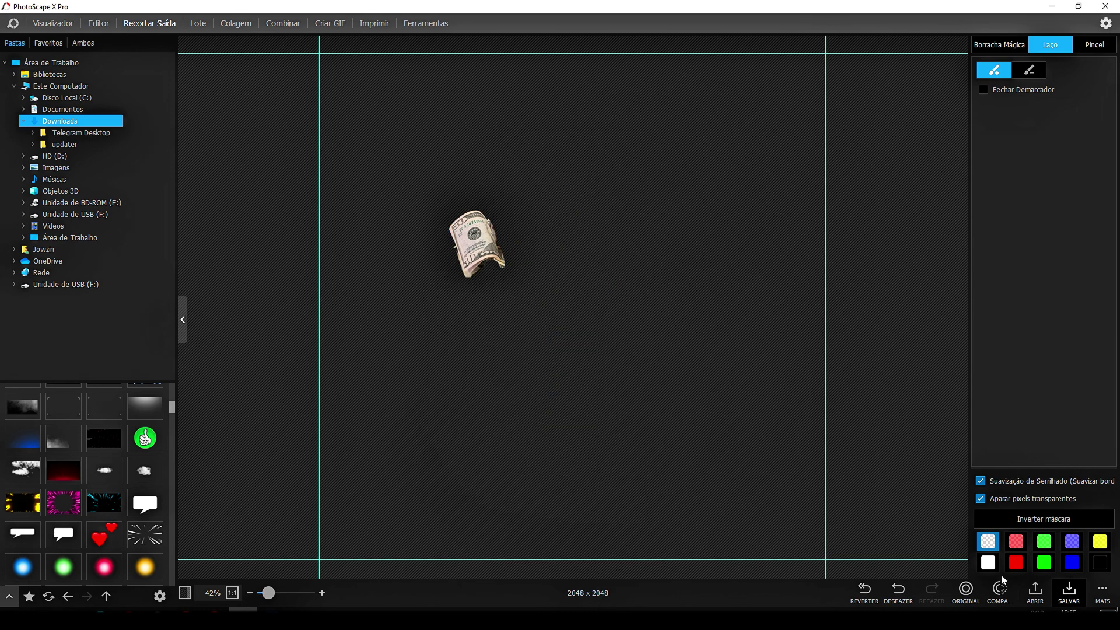
- Erase leftover bag fragments beneath the isolated banknote with the Magic Eraser at tolerance 100
left_click(1012, 46)
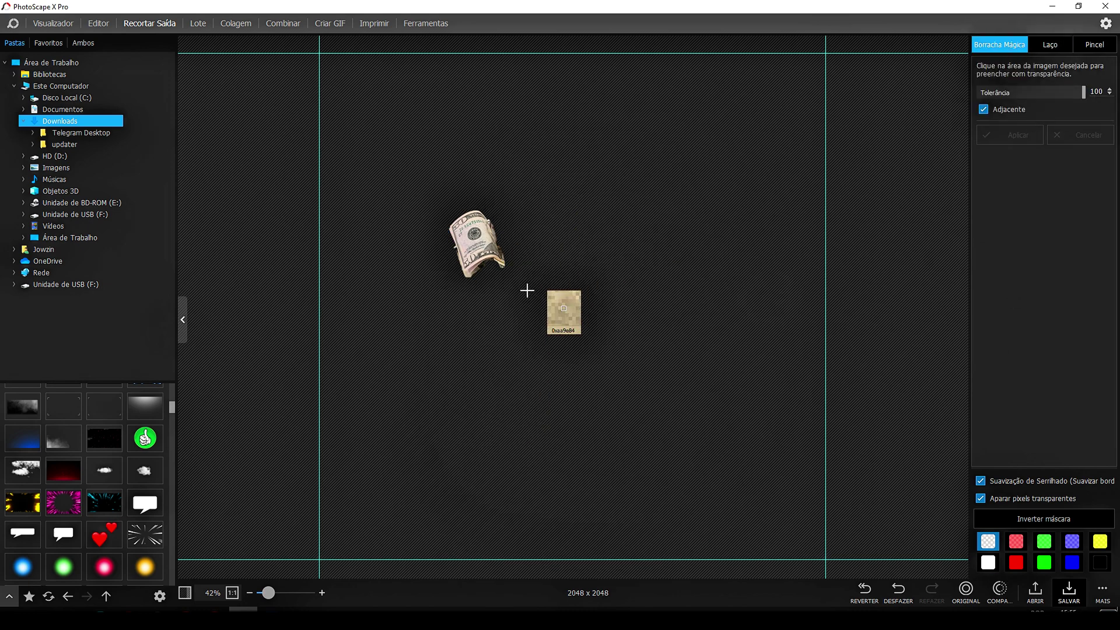
left_click(466, 277)
left_click(912, 596)
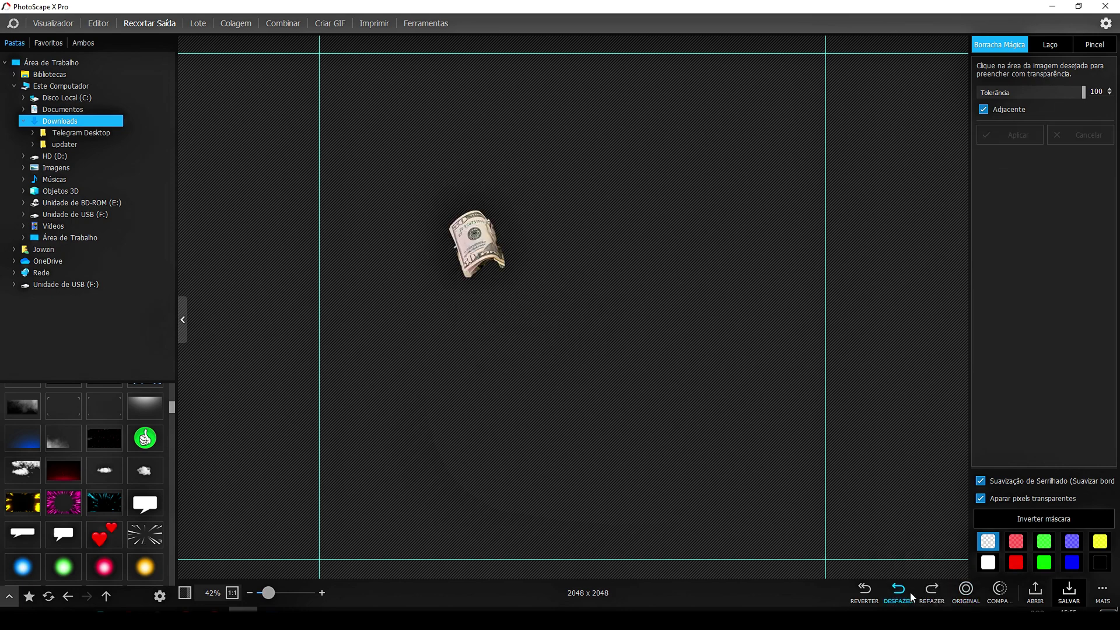
left_click(483, 265)
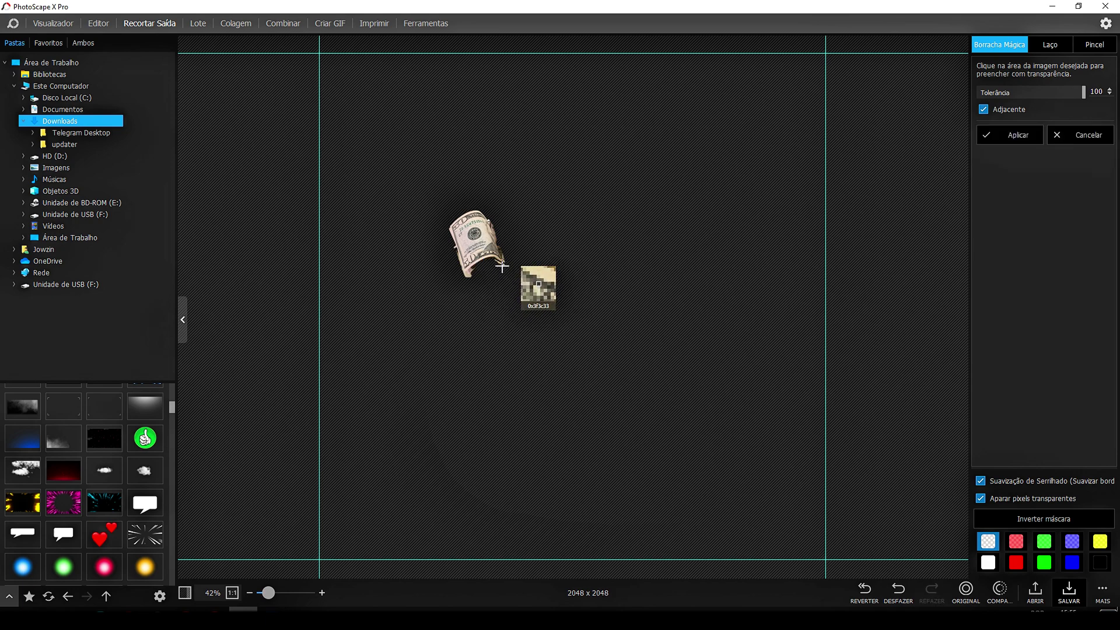
- Try erasing the remaining fragments at the banknote's edges with the Magic Eraser at tolerance 100 and undo each attempt
left_click(497, 227)
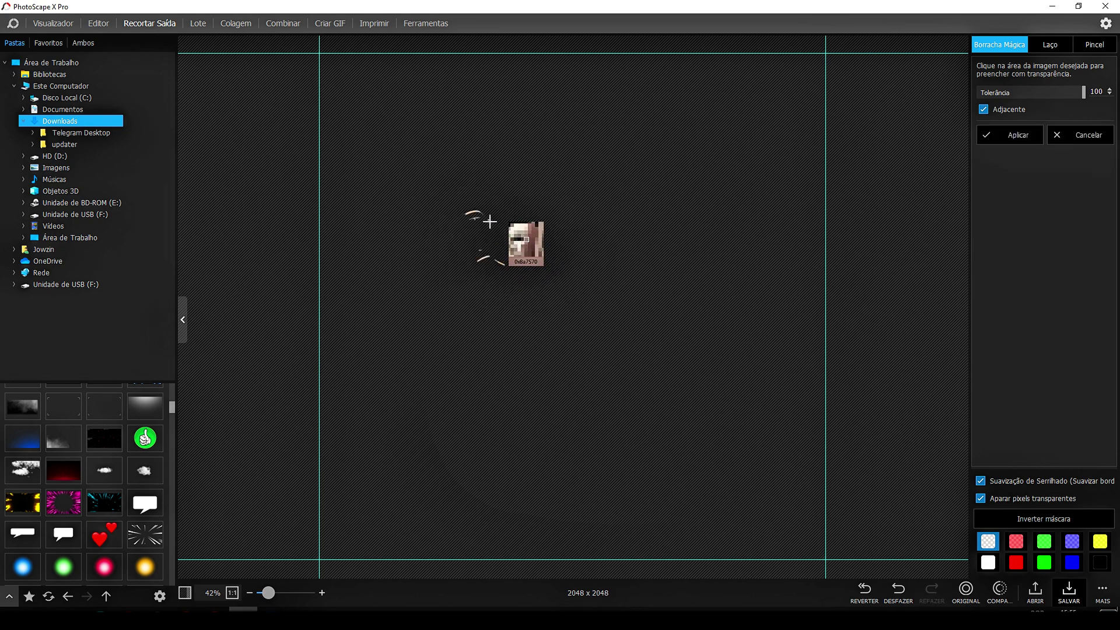
left_click(899, 601)
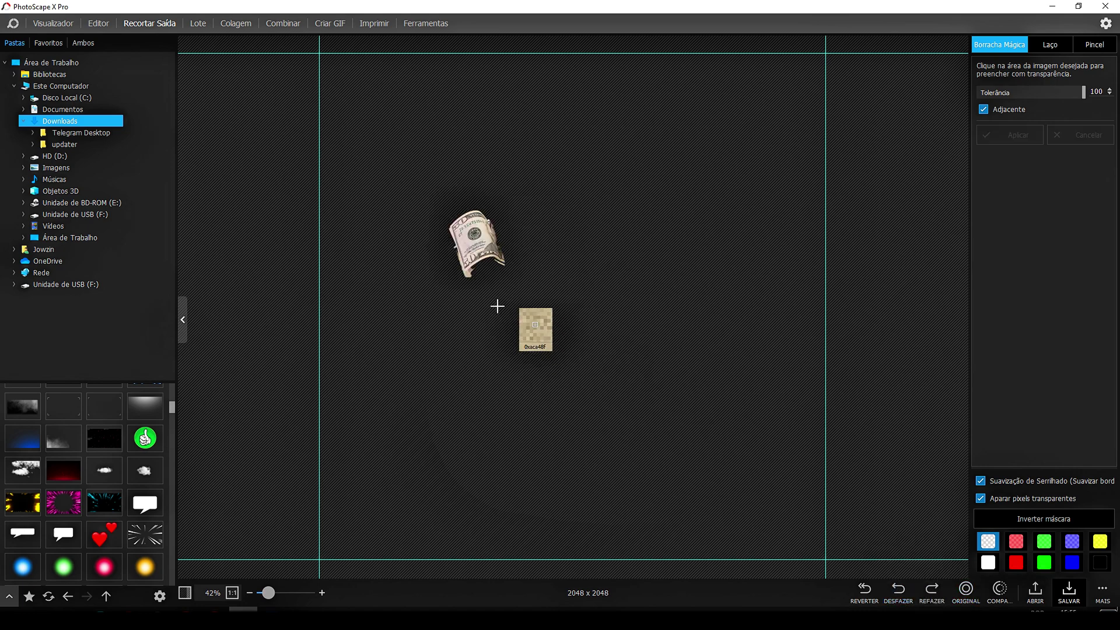
left_click(454, 249)
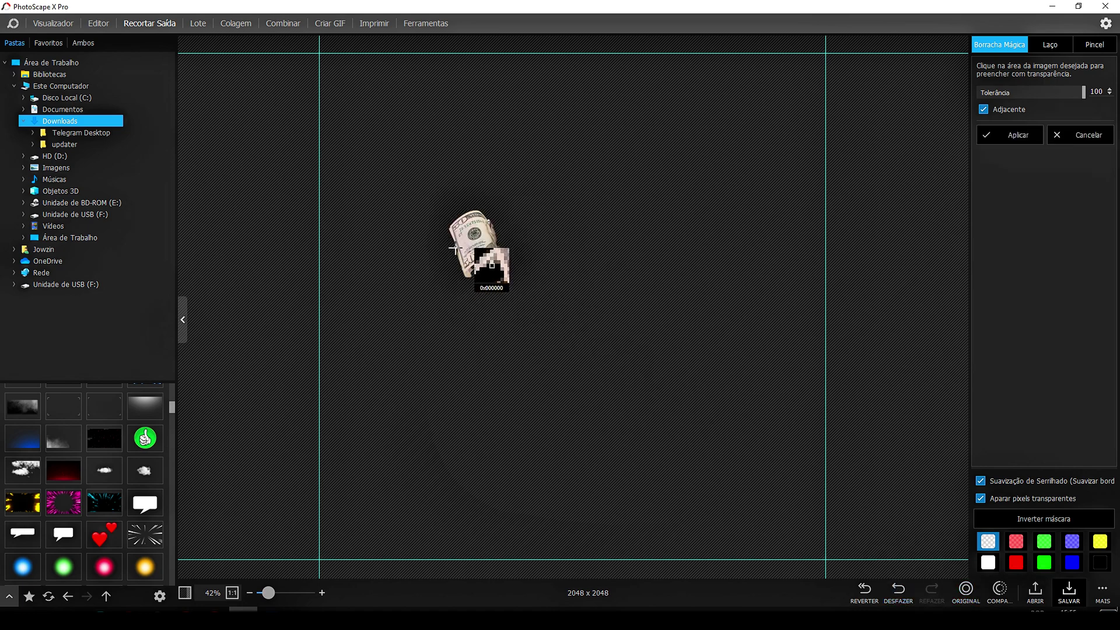
key("ctrl+z")
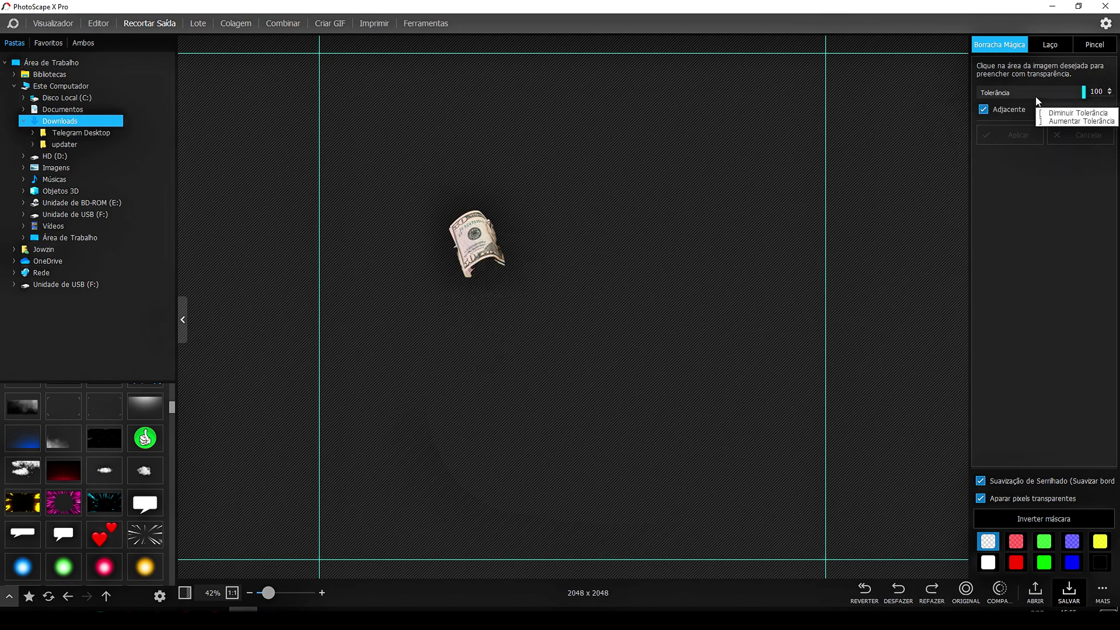
- Set the Magic Eraser tolerance to 21, erase the leftover piece at the banknote's lower corner and apply it
left_click(1010, 94)
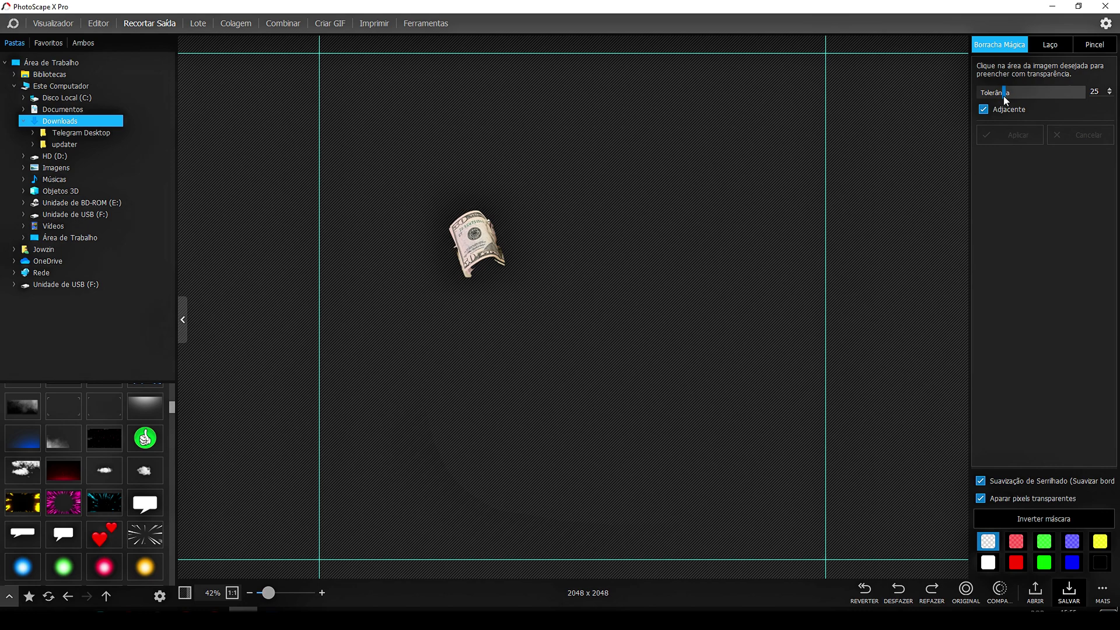
left_click_drag(1003, 96, 999, 97)
left_click(461, 273)
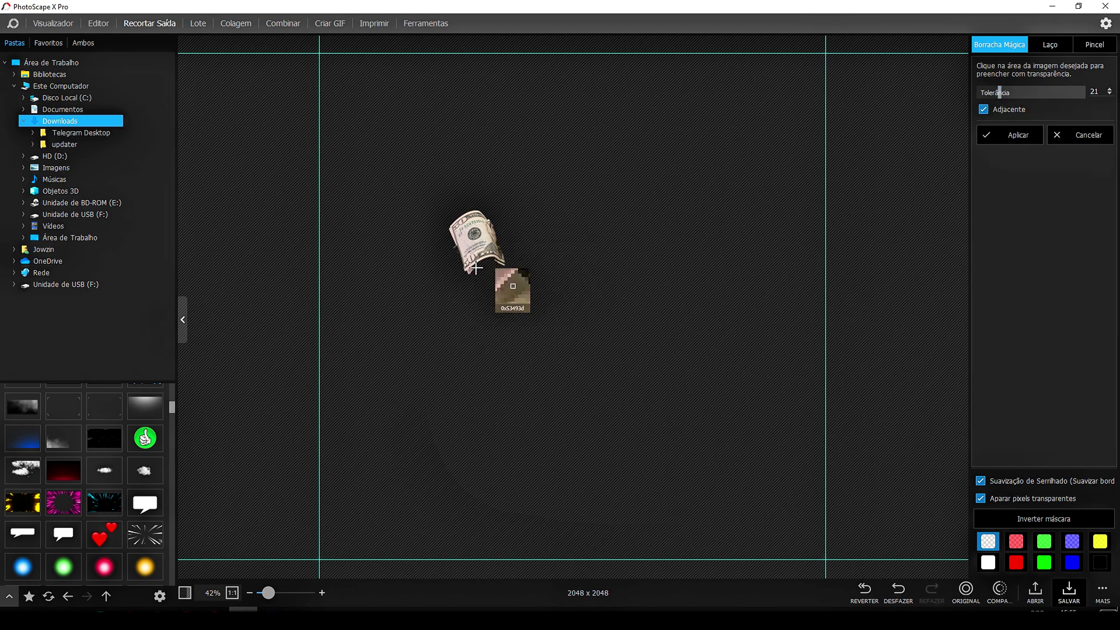
left_click(1010, 134)
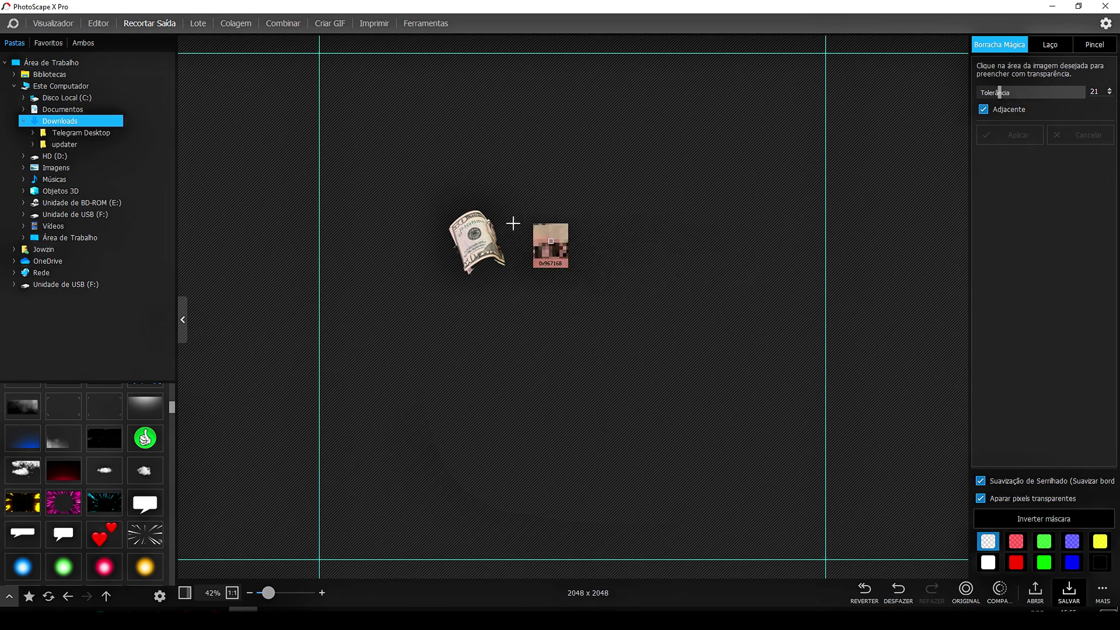
- Copy the isolated banknote to the clipboard and paste it into the thumbnail in the Editor
right_click(480, 240)
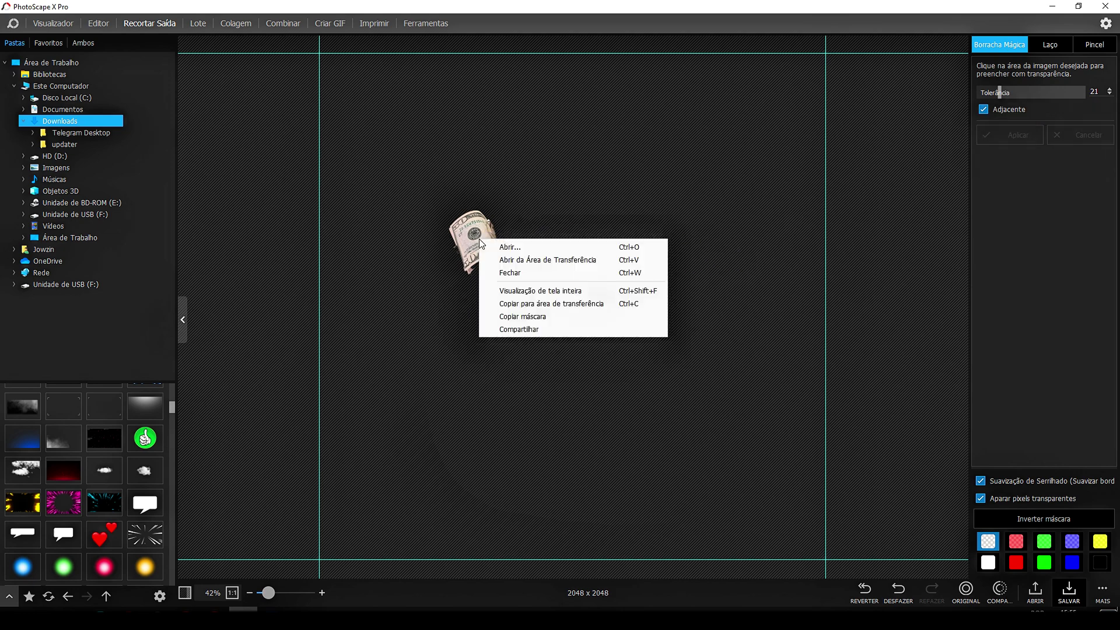
left_click(552, 304)
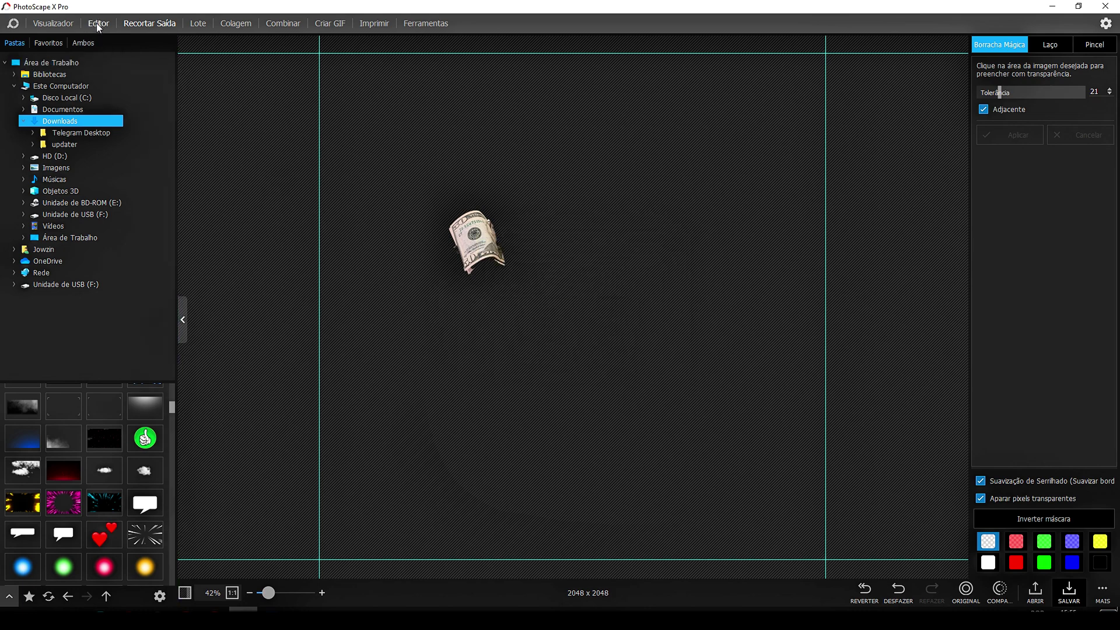
left_click(97, 24)
key("ctrl+v")
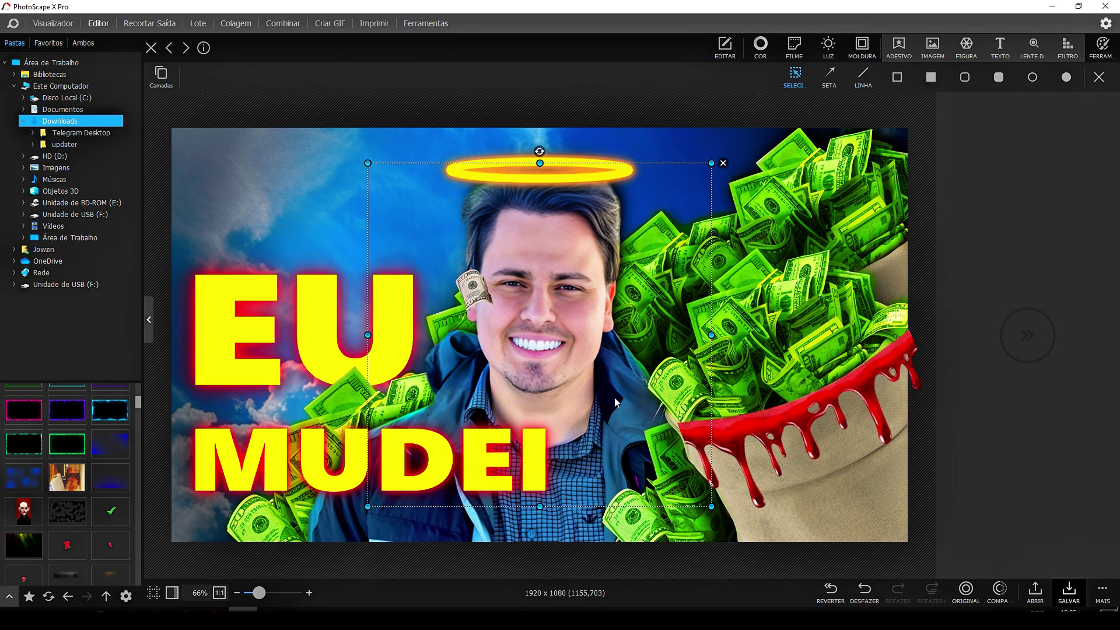
- Enlarge the pasted banknote, rotate it to -28 and place it over the left end of the blood on the large money bag's rim
left_click_drag(615, 402, 810, 511)
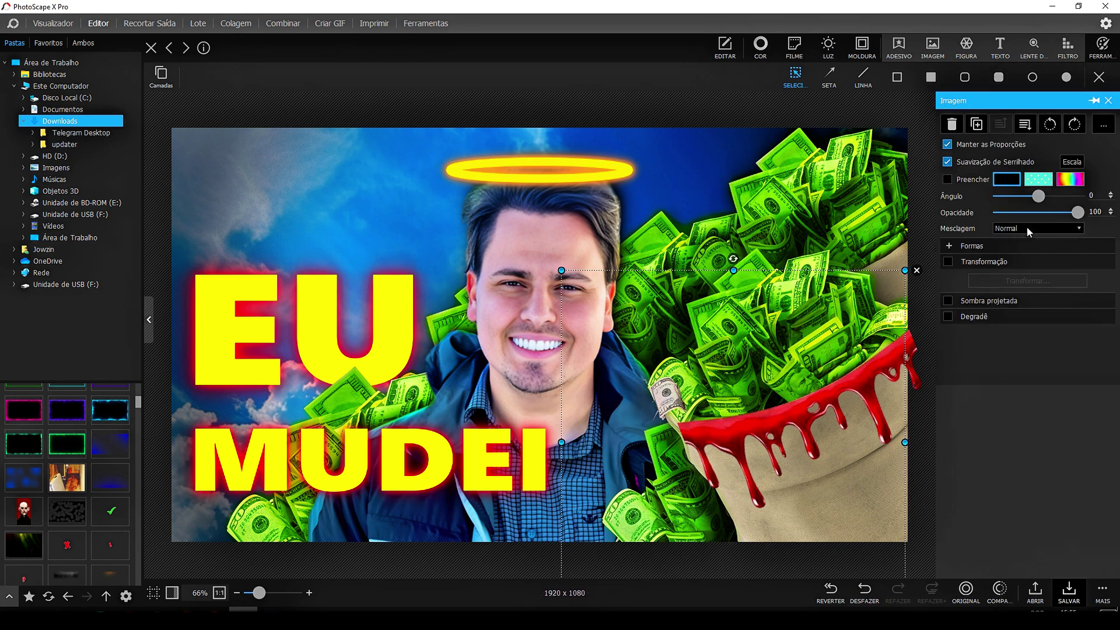
left_click_drag(1033, 200, 1027, 200)
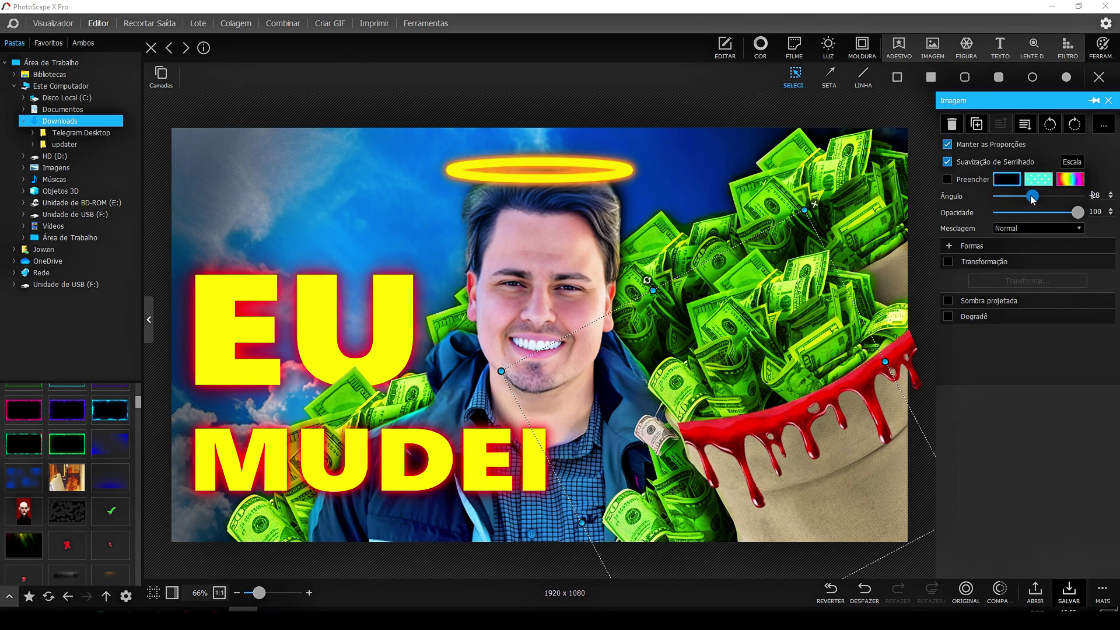
left_click_drag(885, 361, 747, 327)
left_click_drag(649, 460, 626, 497)
left_click(791, 413)
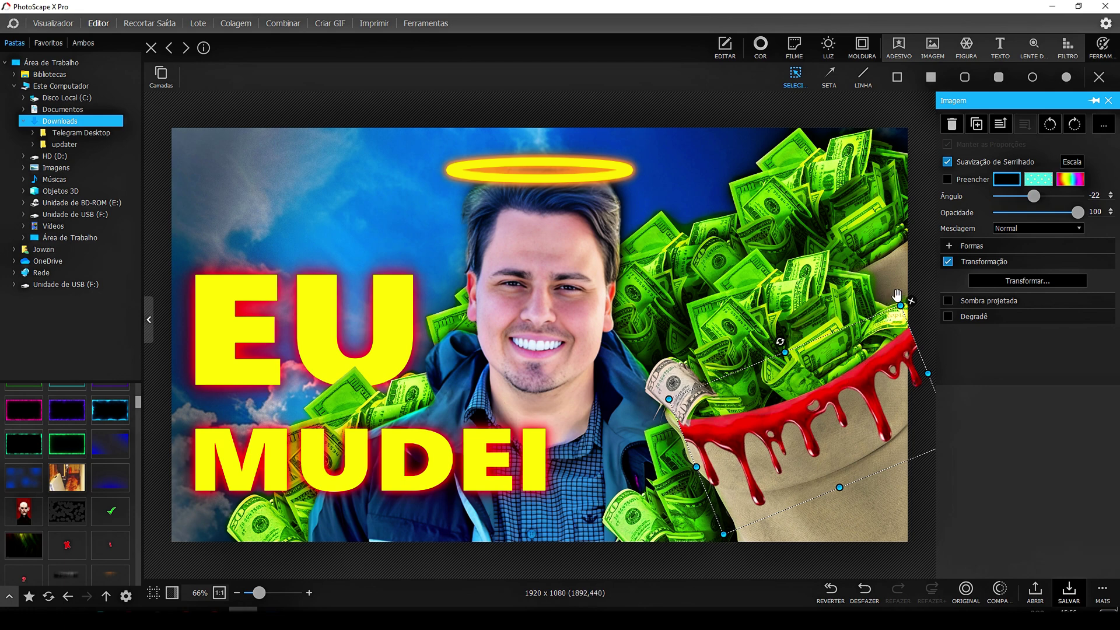
left_click(894, 313)
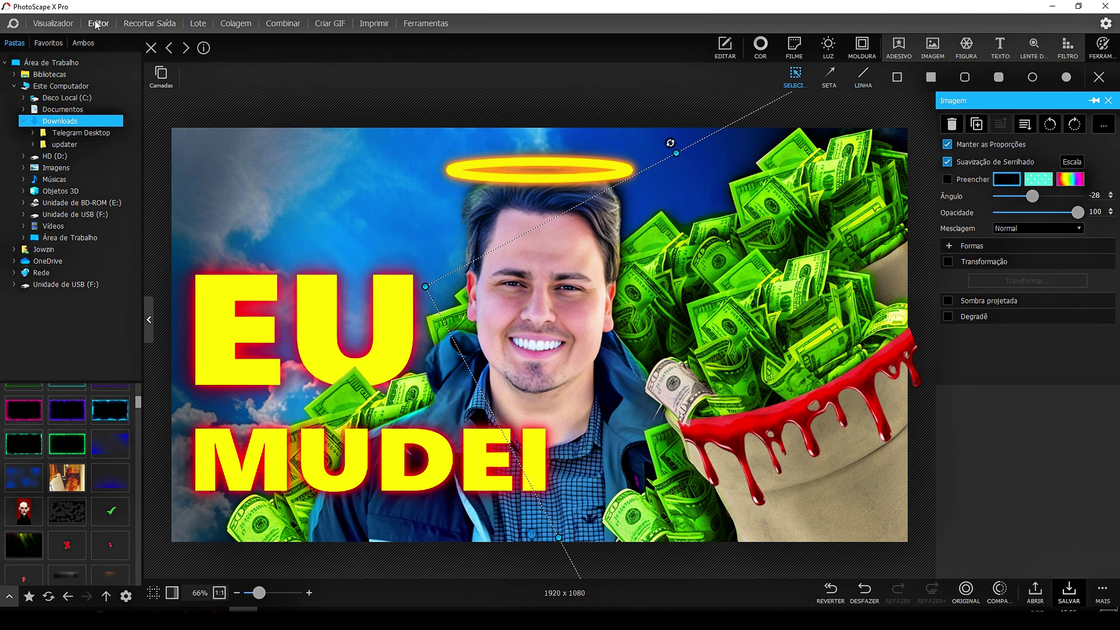
- Revert the cutout to the full money bag and isolate the banknote at the bag's right edge with the Lasso
left_click(172, 24)
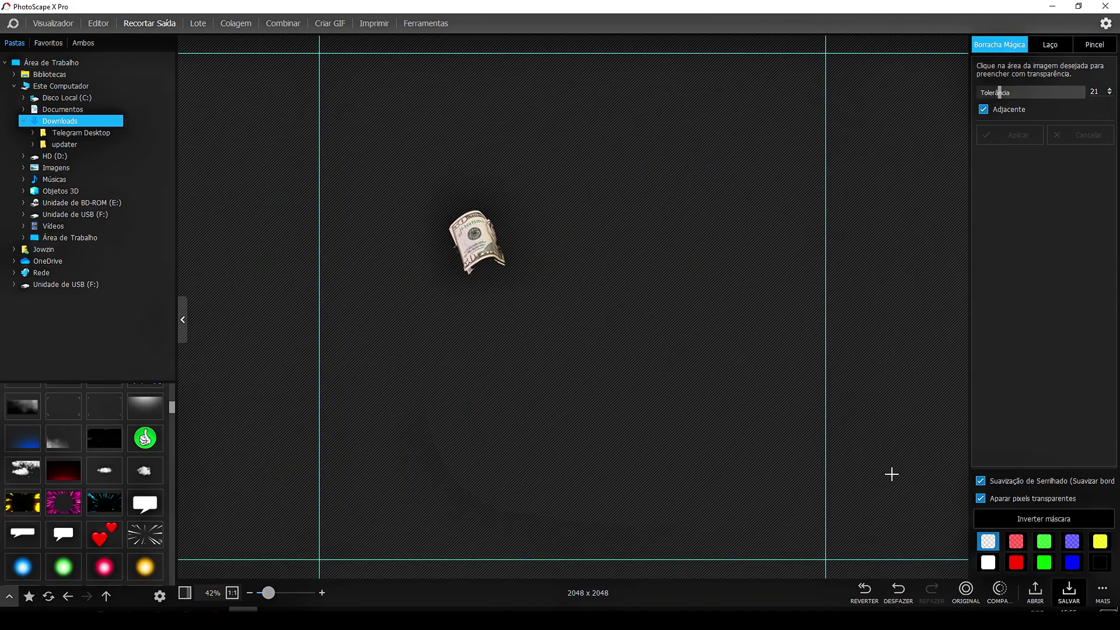
left_click(876, 592)
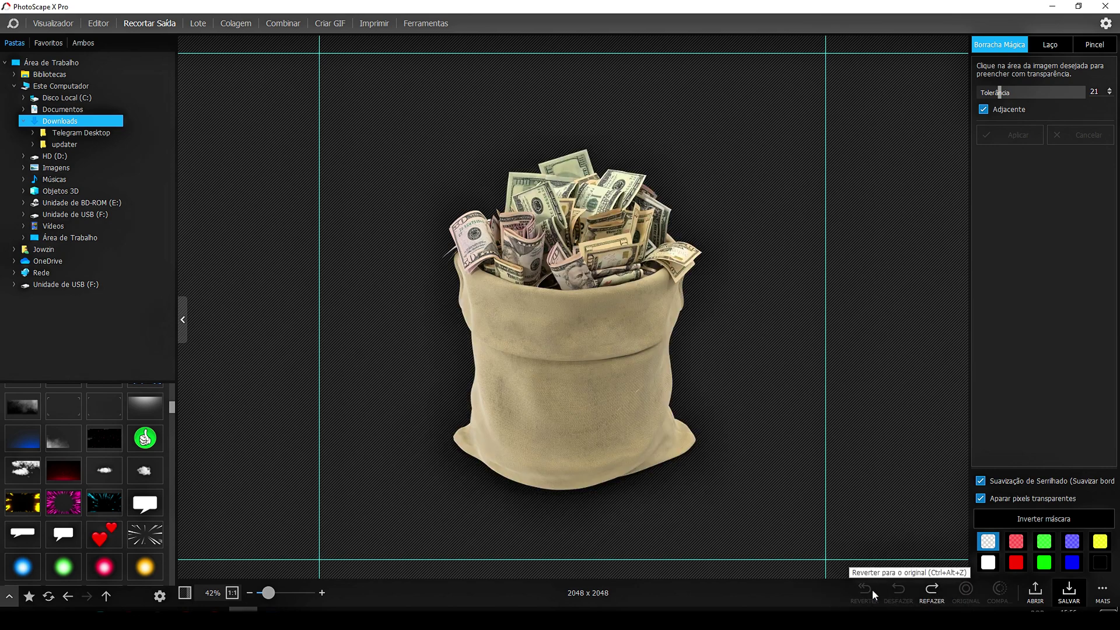
left_click(674, 239)
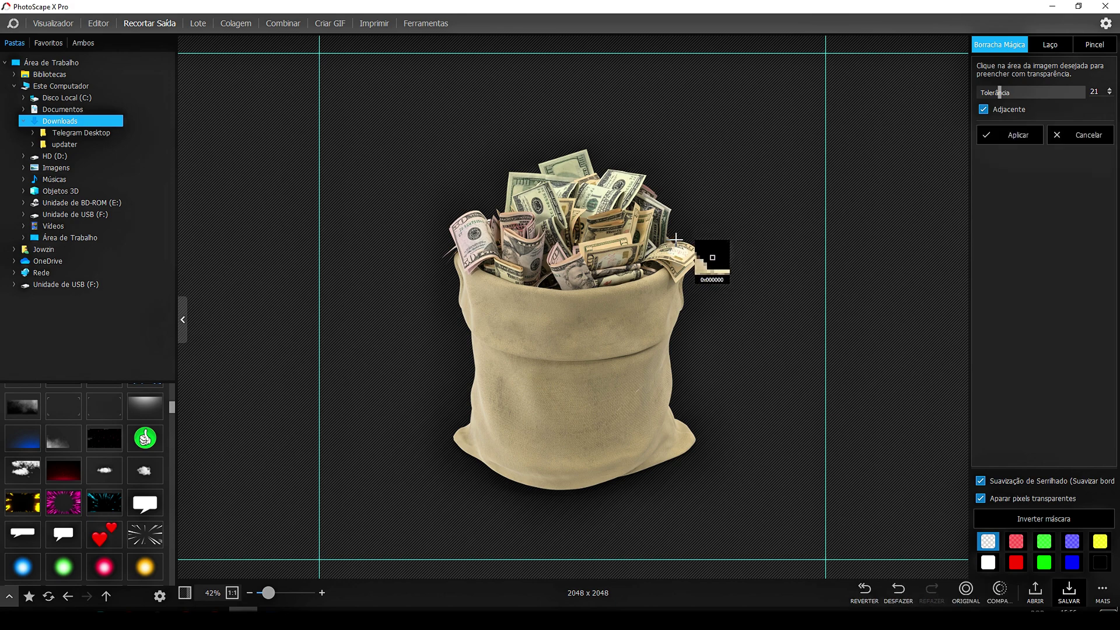
left_click(1049, 44)
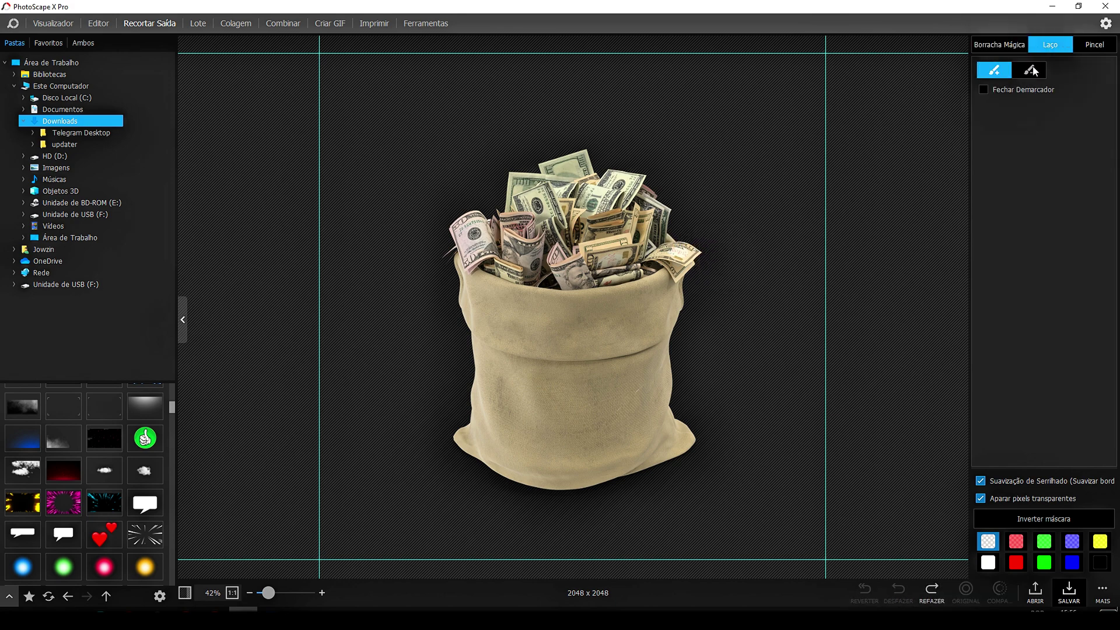
mouse_move(703, 265)
left_mouse_down()
mouse_move(729, 72)
mouse_move(653, 250)
left_mouse_up()
left_click(984, 47)
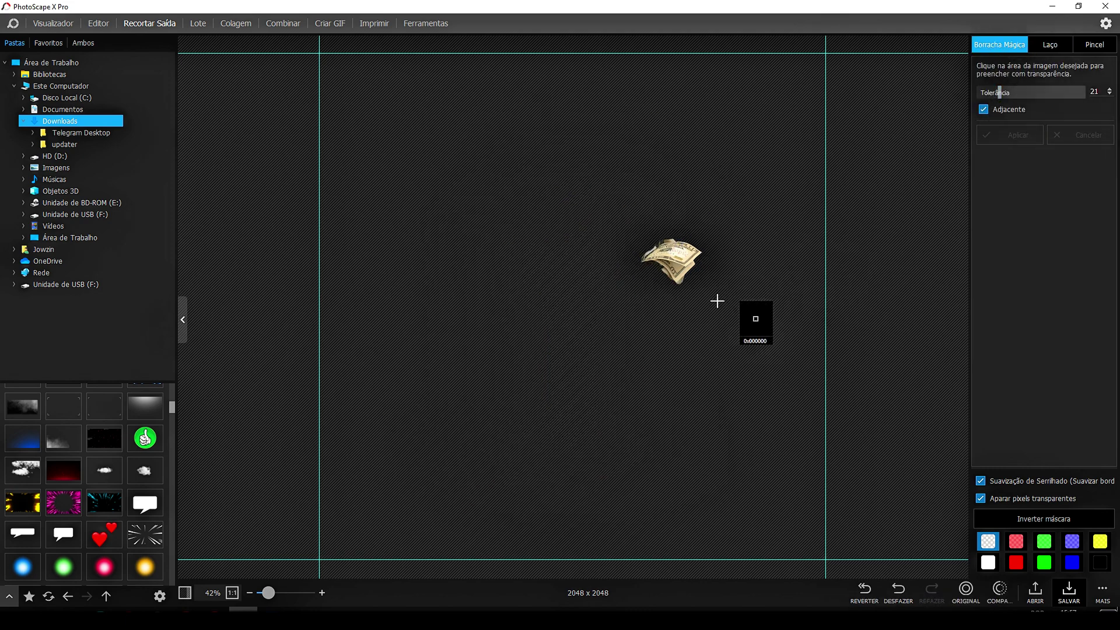
- Erase the leftover at the isolated banknote's lower edge with the Magic Eraser, then copy the banknote and paste it into the thumbnail in the Editor
left_click(679, 283)
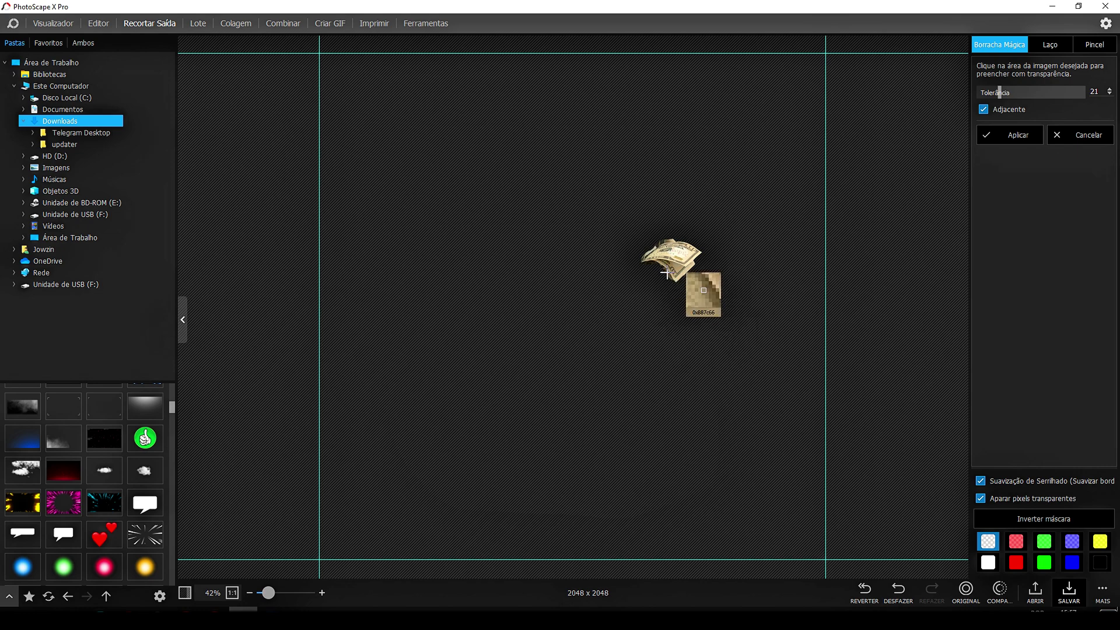
right_click(678, 266)
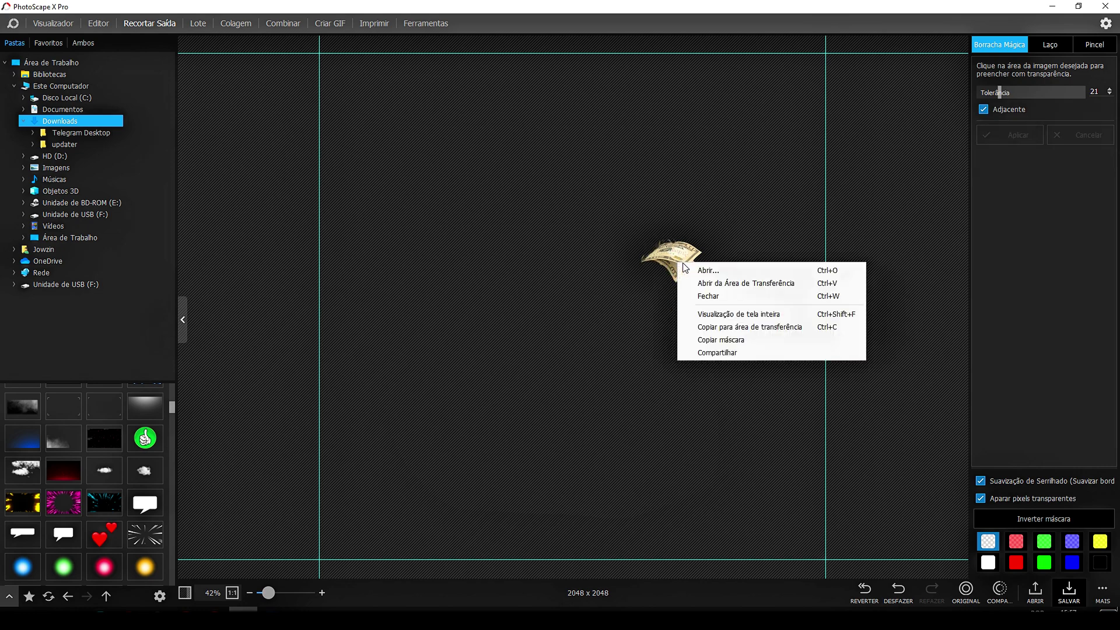
left_click(717, 330)
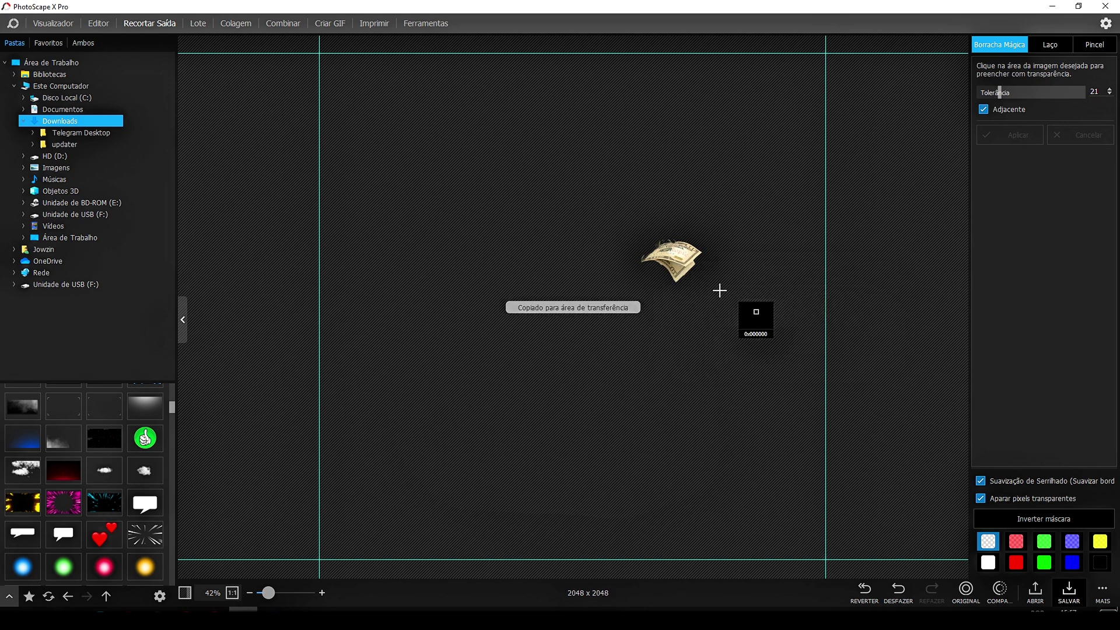
left_click(98, 23)
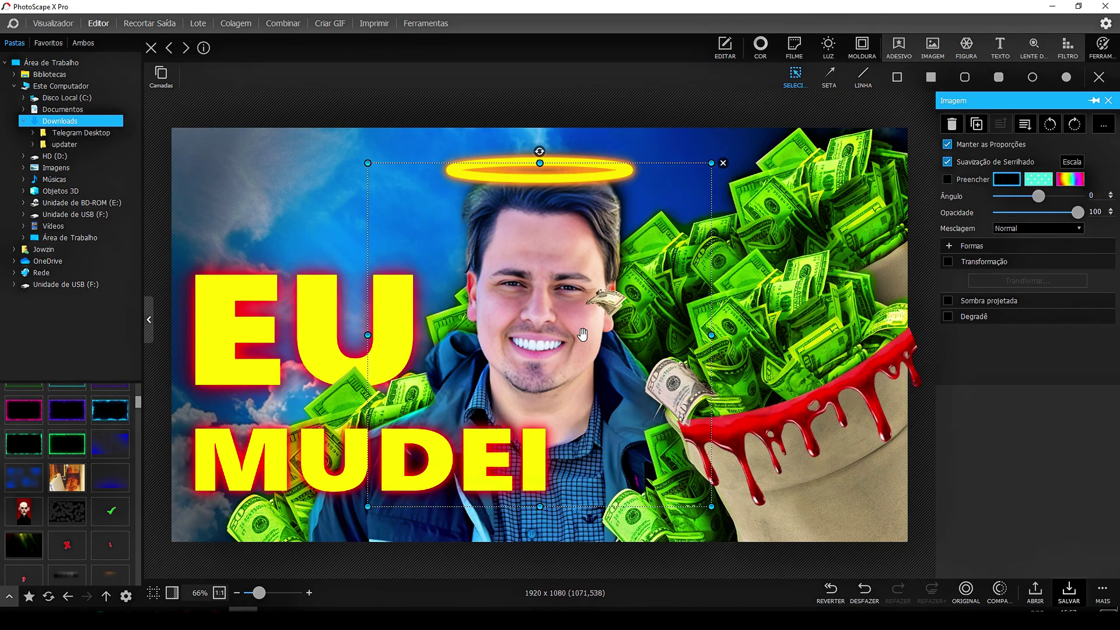
- Enlarge the second banknote, rotate it to -30 over the right end of the bag's rim, and nudge the blood slightly left
left_click_drag(881, 400, 863, 332)
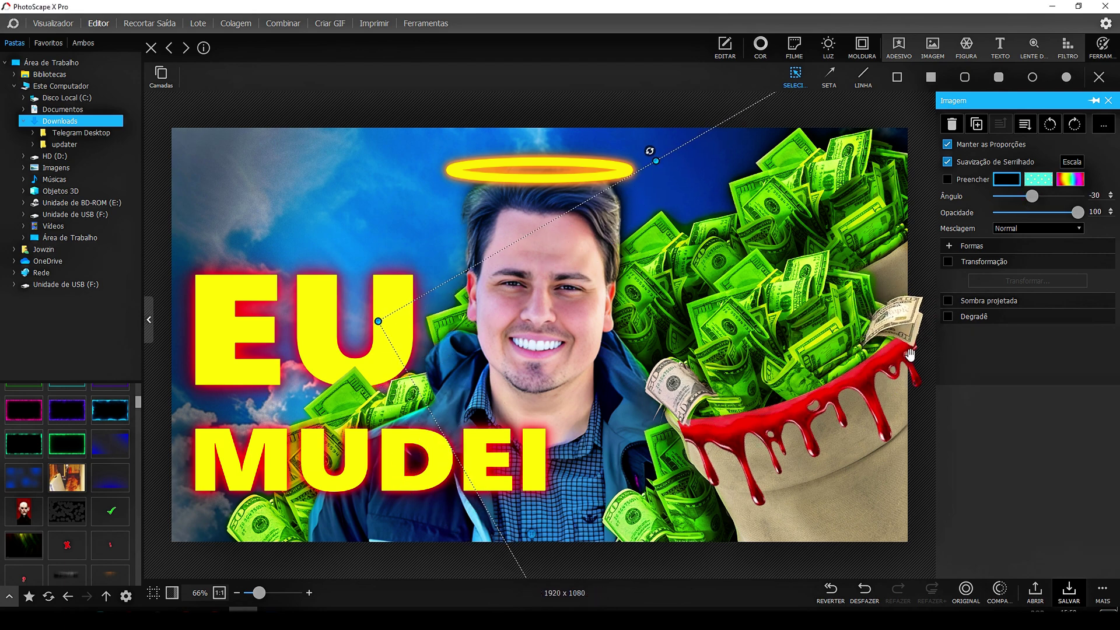
left_click(876, 379)
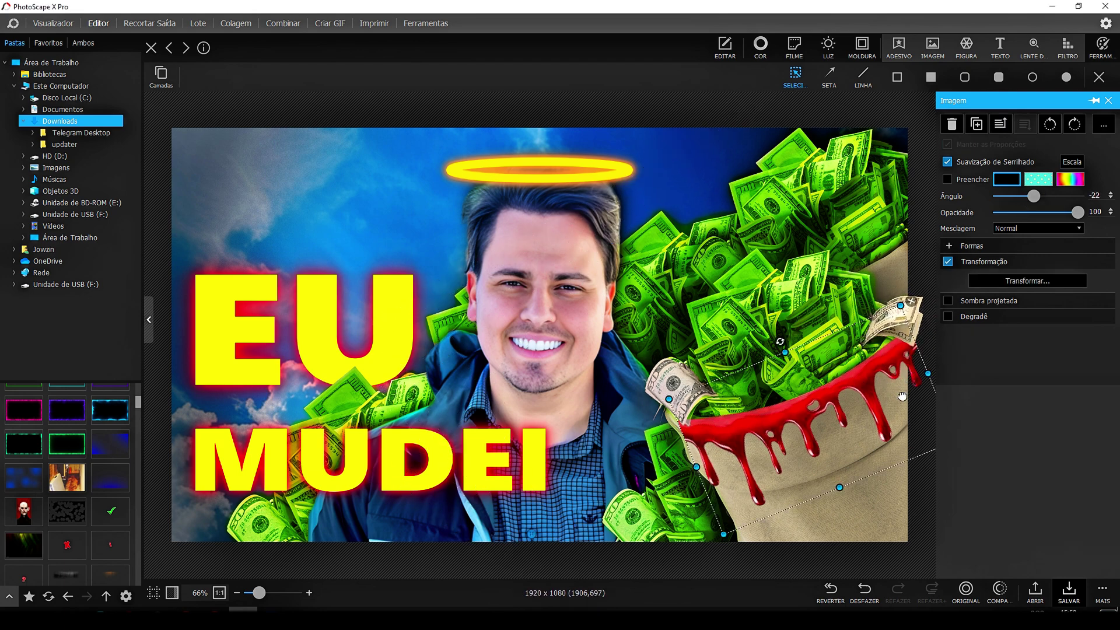
left_click_drag(892, 382, 889, 382)
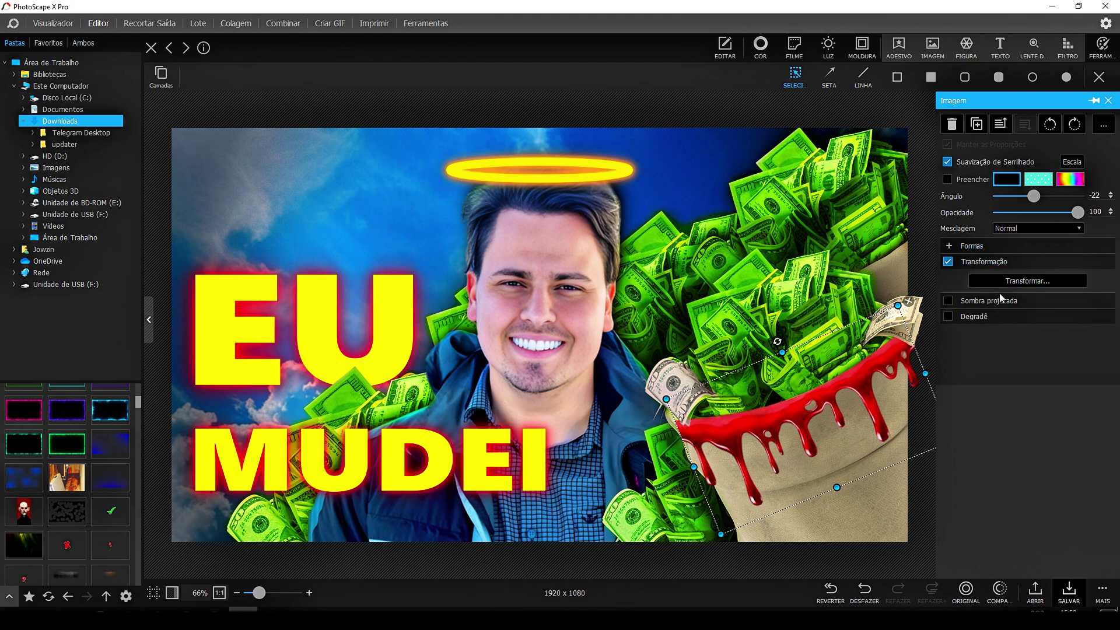
left_click(710, 426)
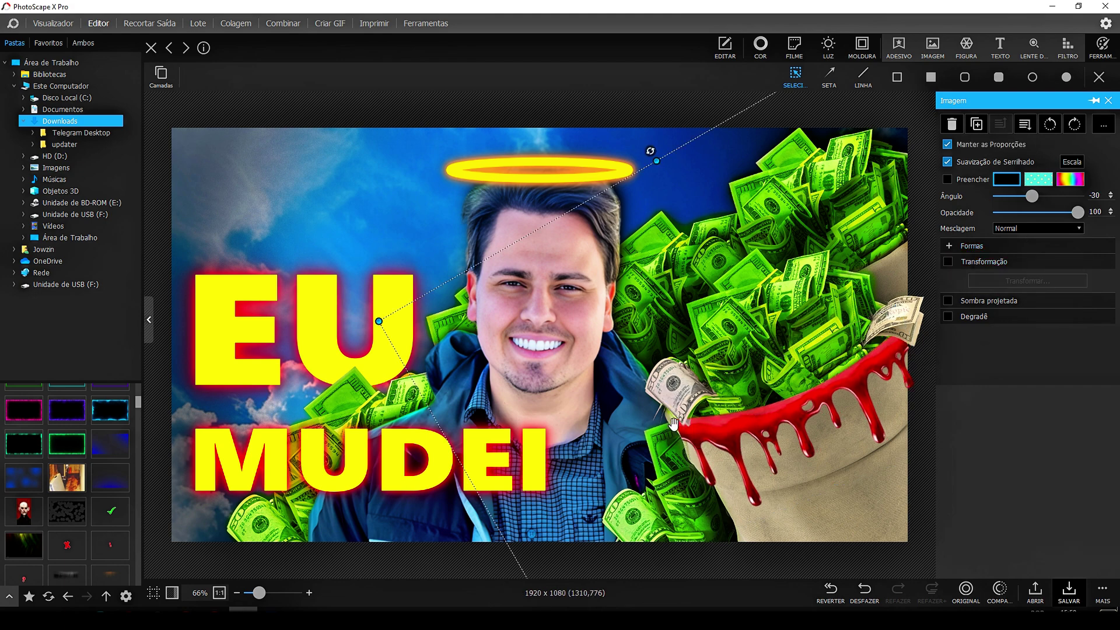
left_click(995, 89)
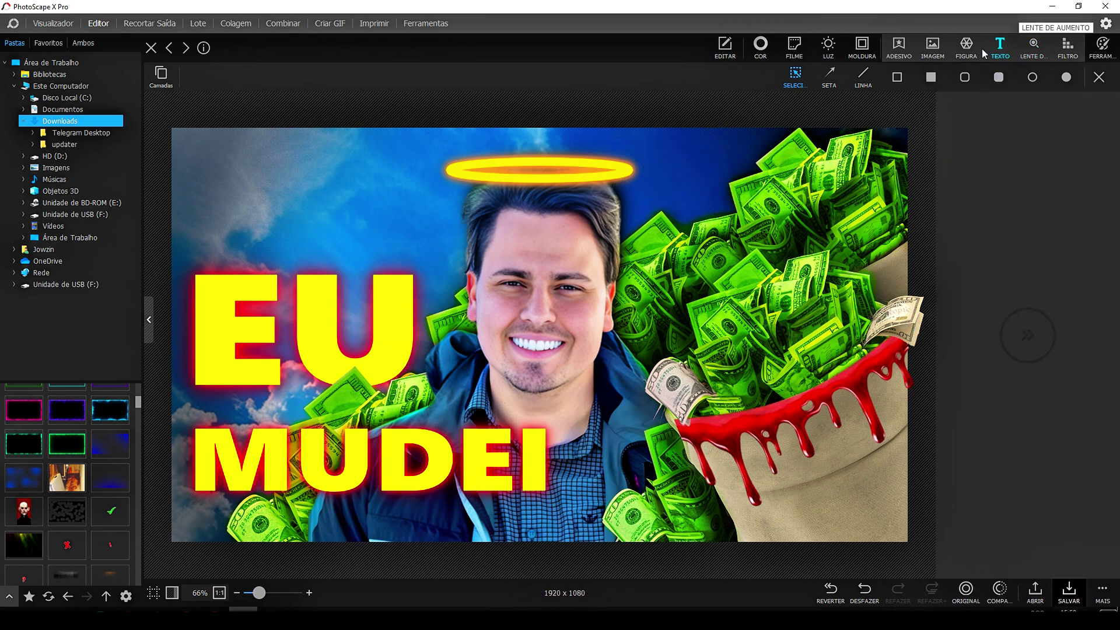
- Paint the bag rim red at both ends of the blood with a size 10, hardness 0 brush and apply it
left_click(1107, 49)
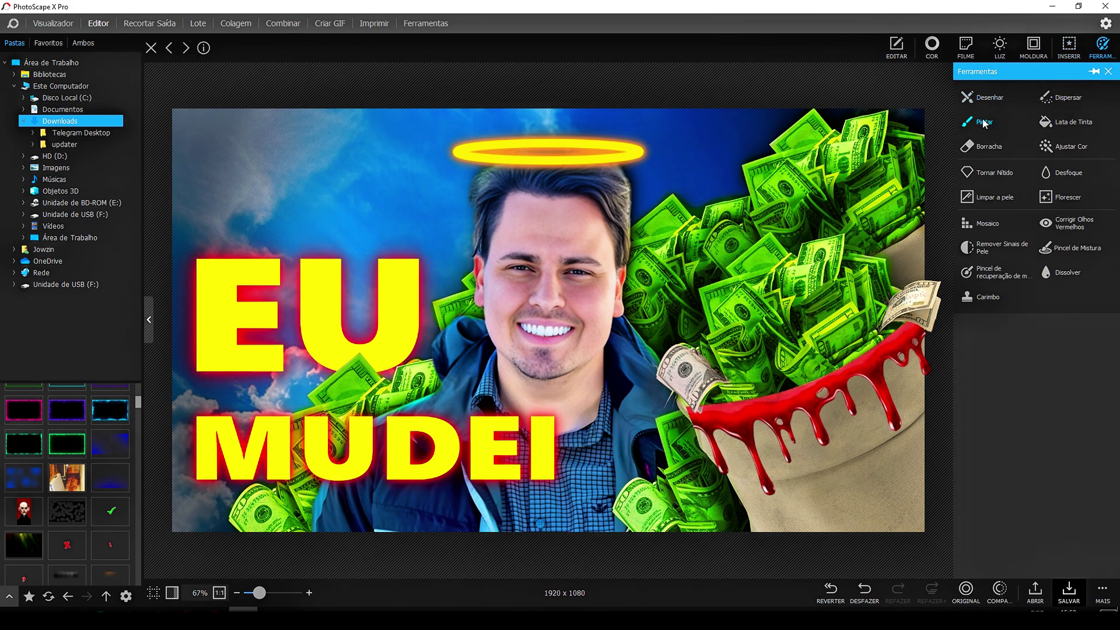
left_click(983, 123)
left_click(1036, 213)
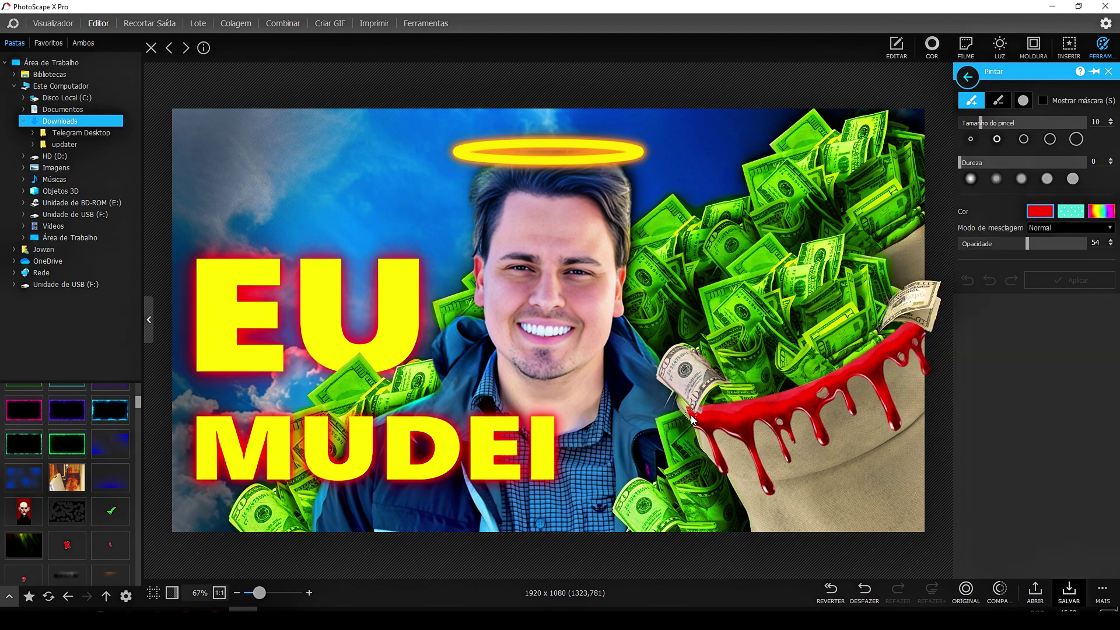
mouse_move(687, 411)
left_mouse_down()
mouse_move(680, 403)
mouse_move(704, 410)
left_mouse_up()
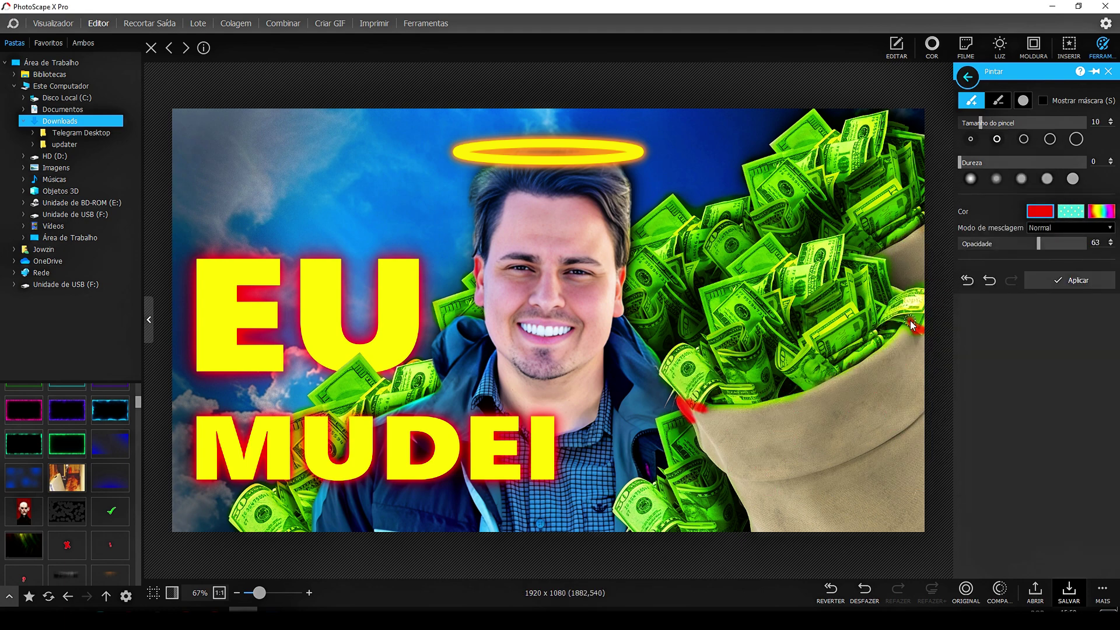
left_click_drag(909, 320, 905, 327)
left_click(1056, 283)
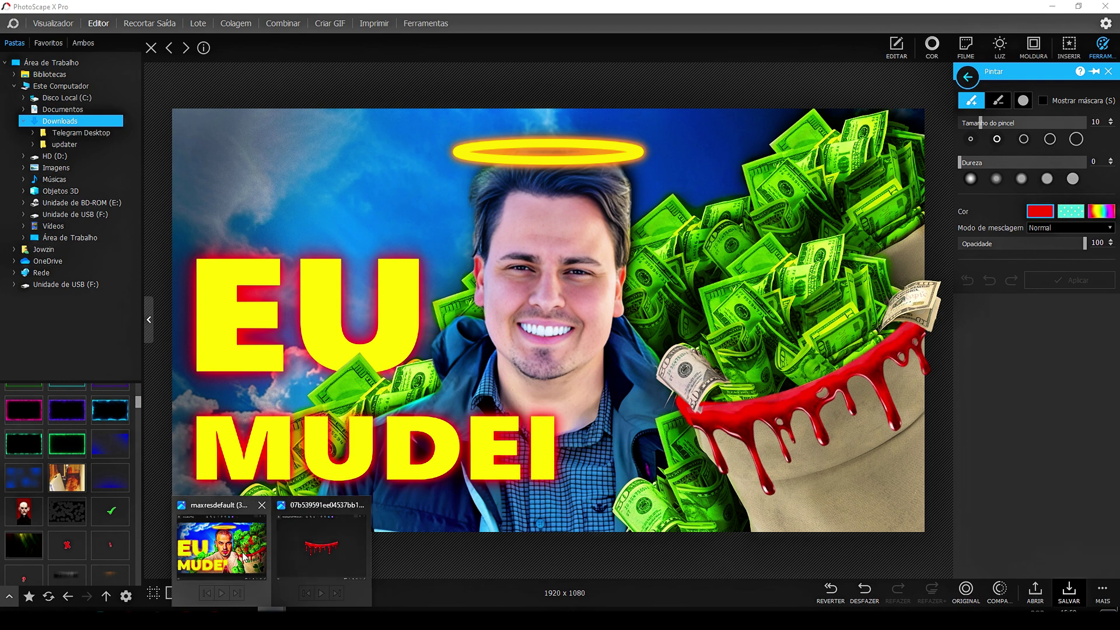
- Check the reference thumbnail, then add a new Segoe UI Black text coloured green with the outer glow turned off
left_click(224, 551)
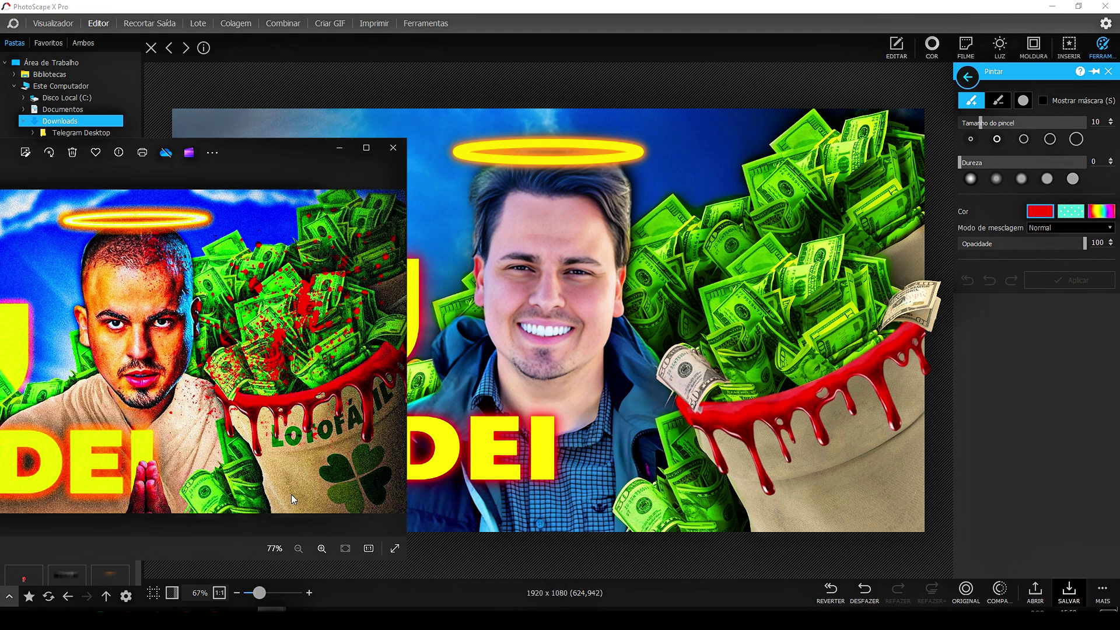
left_click(1068, 47)
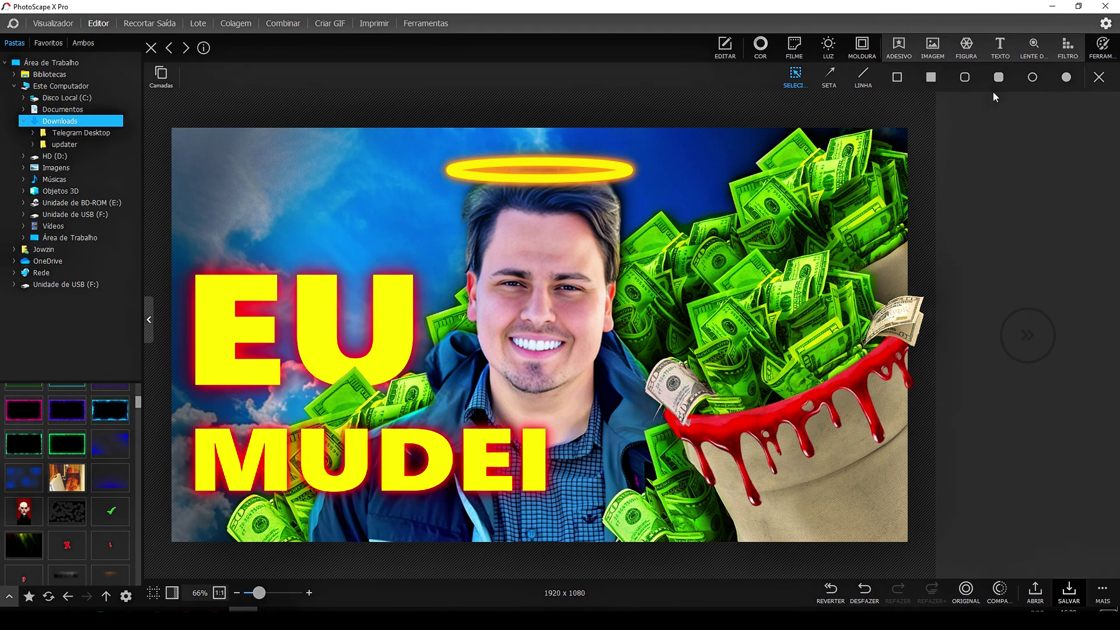
left_click(1000, 46)
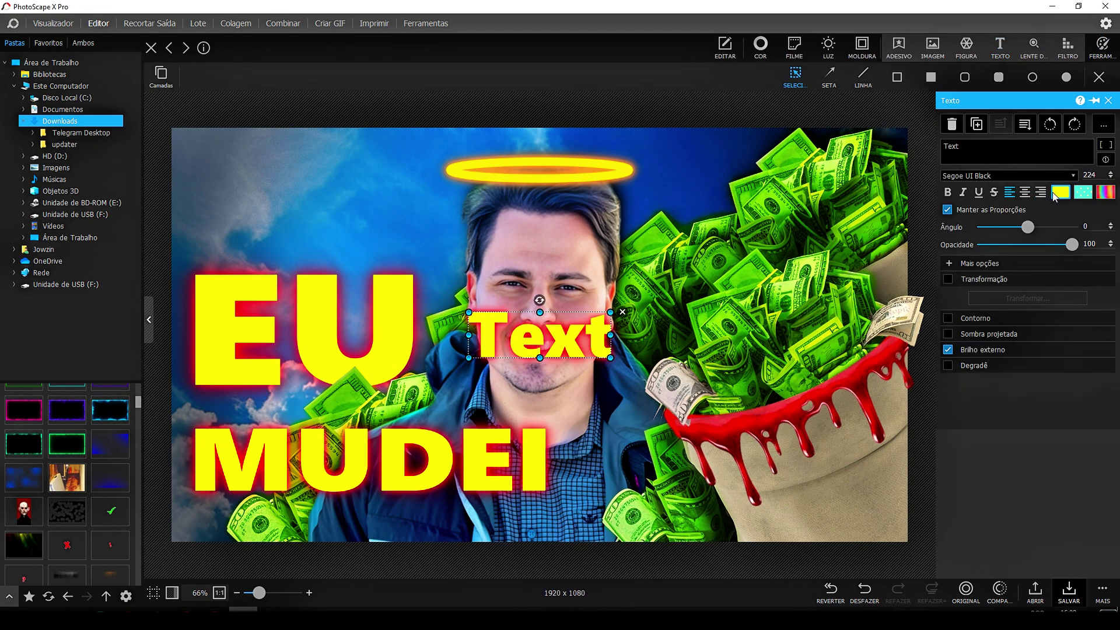
left_click(1059, 193)
left_click(1108, 359)
left_click(1028, 318)
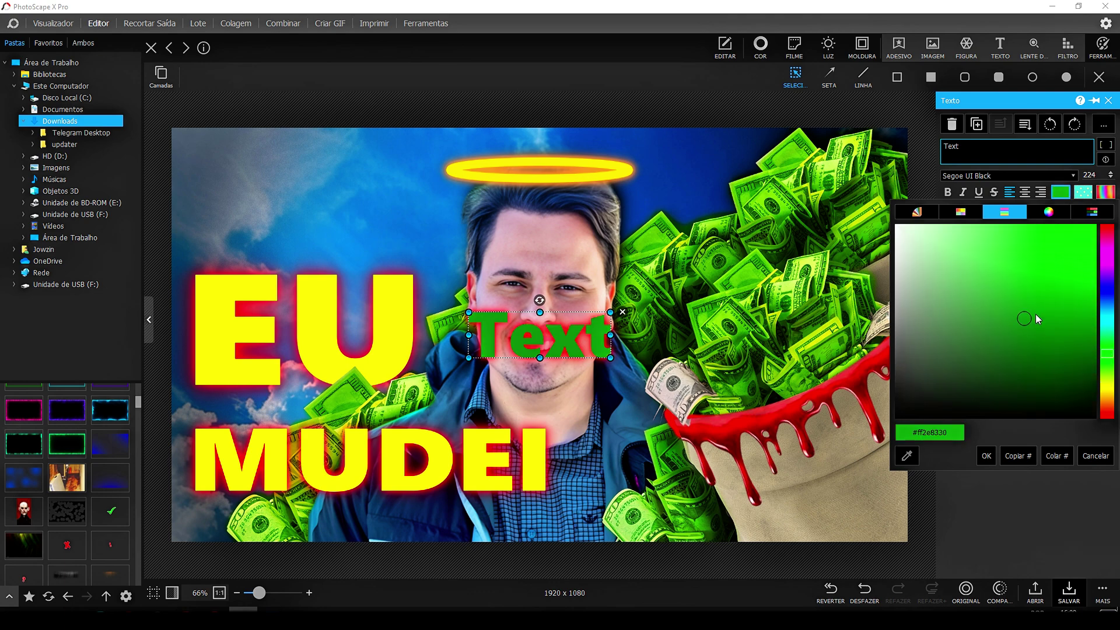
left_click(986, 456)
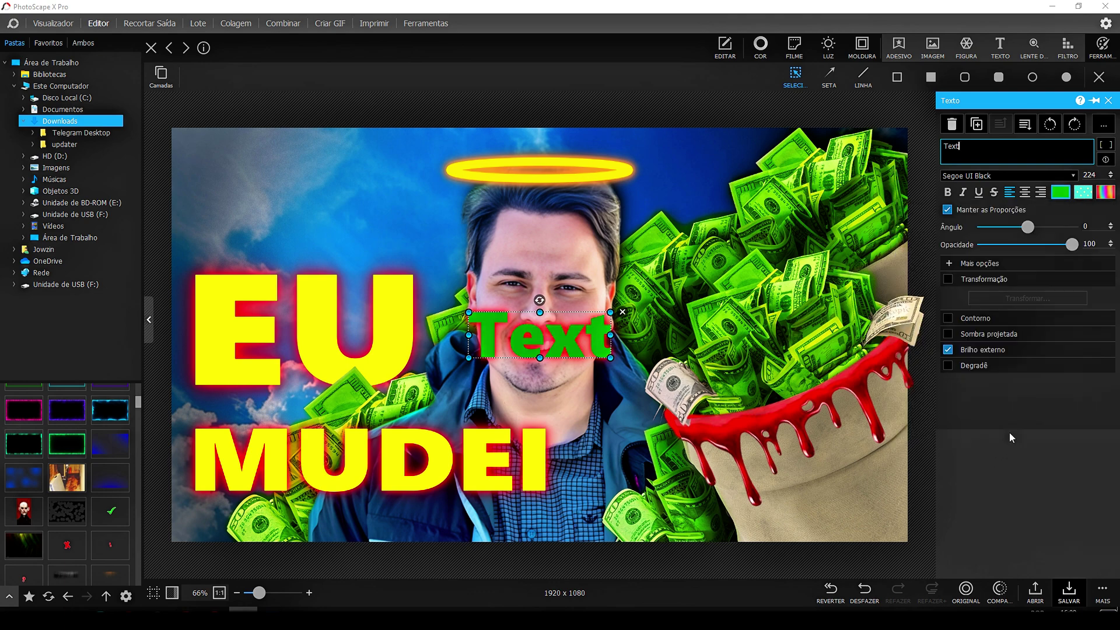
left_click(948, 349)
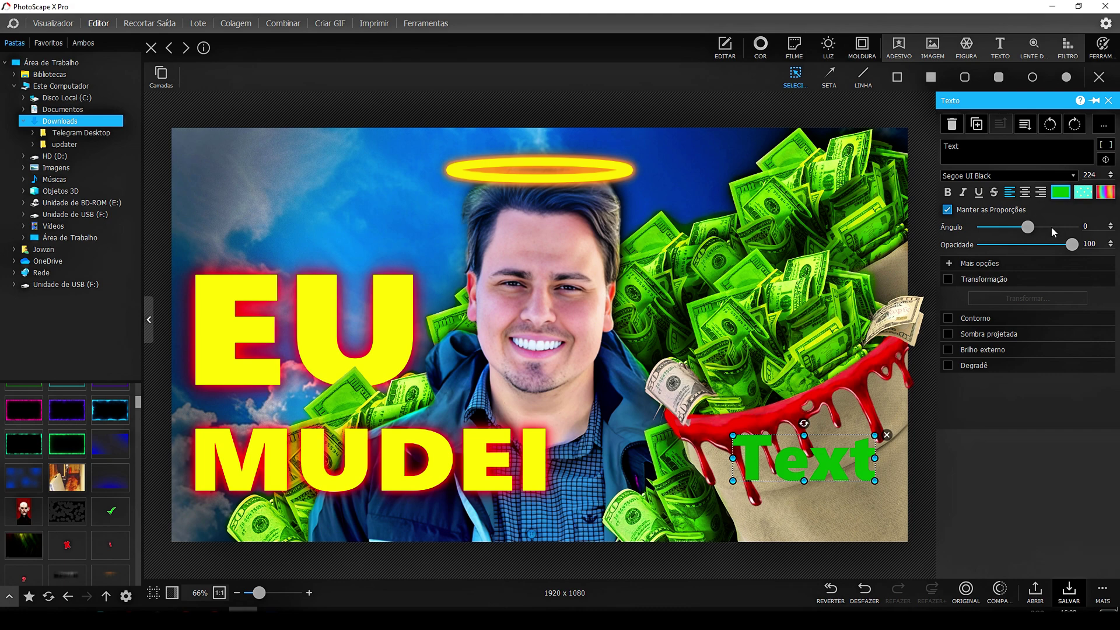
- Rotate the green text to -21, scale it to size 217 and place it on the bag behind the dripping blood
left_click_drag(1027, 227, 1022, 224)
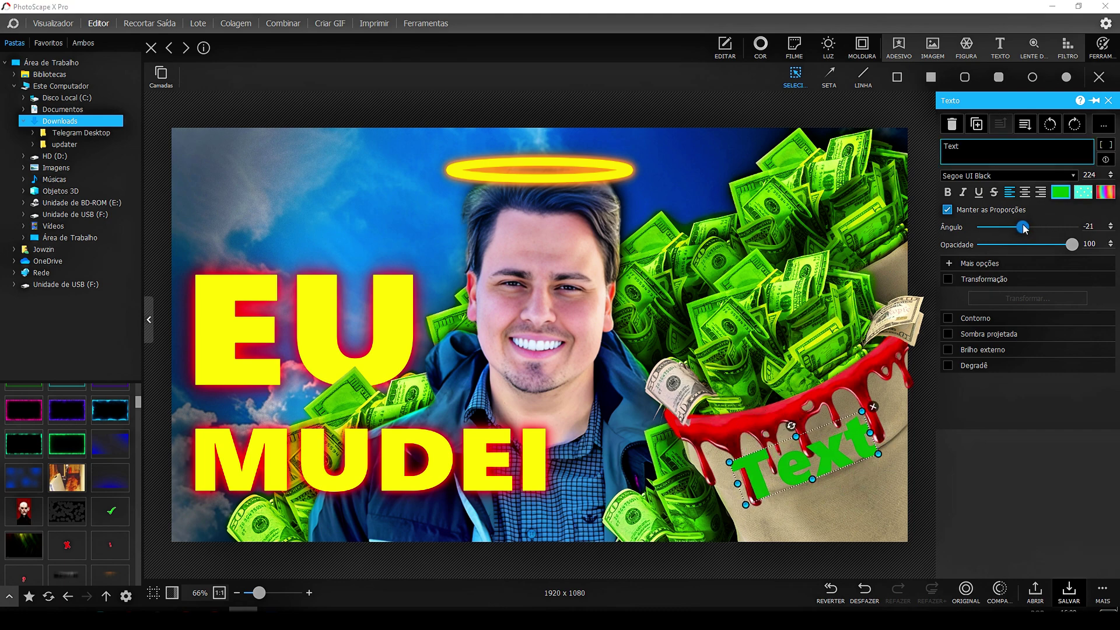
left_click_drag(812, 478, 824, 456)
left_click(1025, 123)
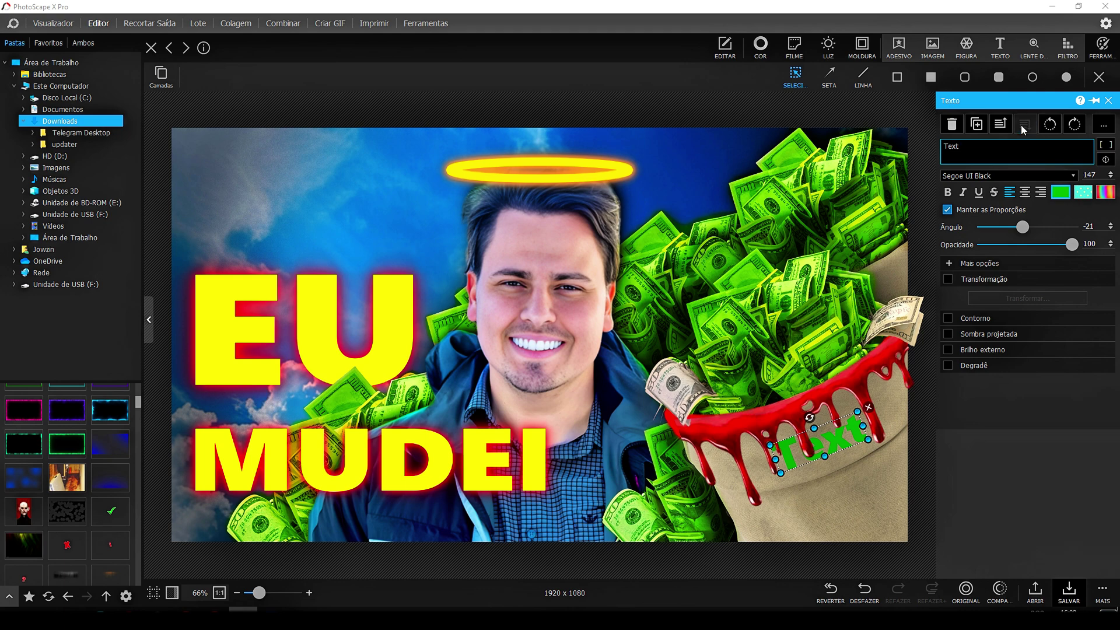
mouse_move(864, 426)
left_mouse_down()
mouse_move(889, 426)
mouse_move(862, 431)
left_mouse_up()
- Change the bag text to "LOTOFÁCIL", scale it to size 117 and fit it across the bag below the rim
left_click(963, 156)
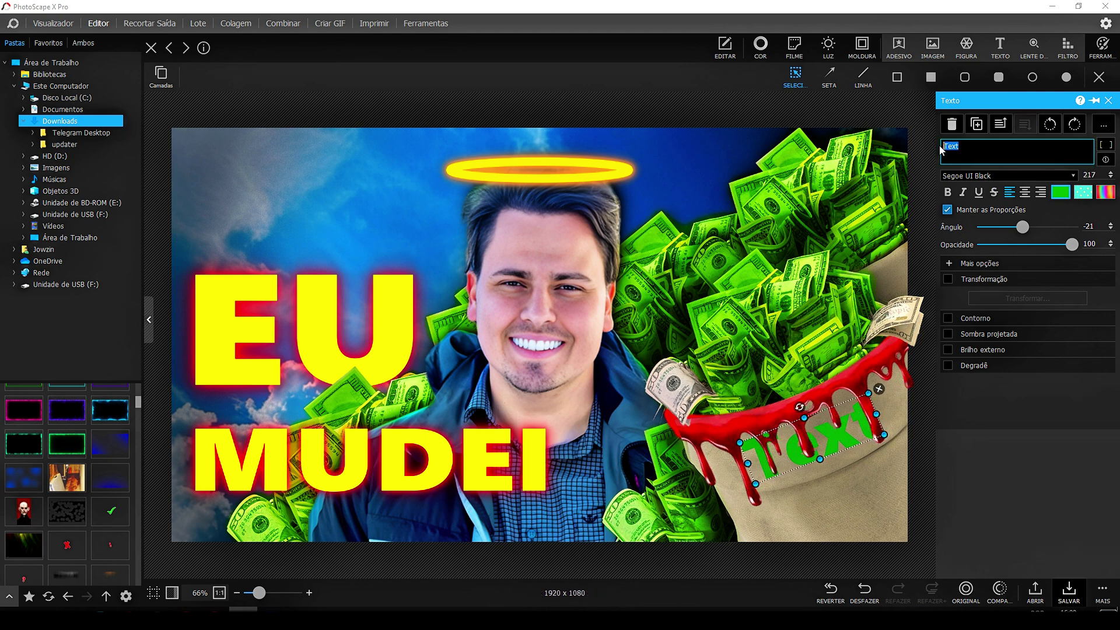
type("LOTOFÁCIL")
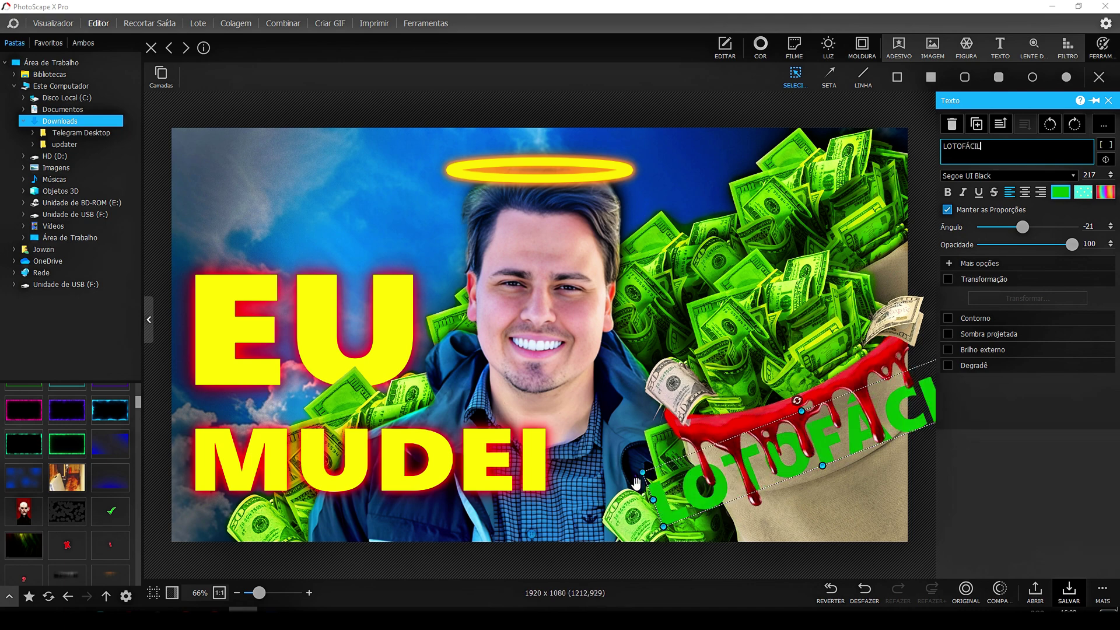
left_click_drag(635, 483, 752, 467)
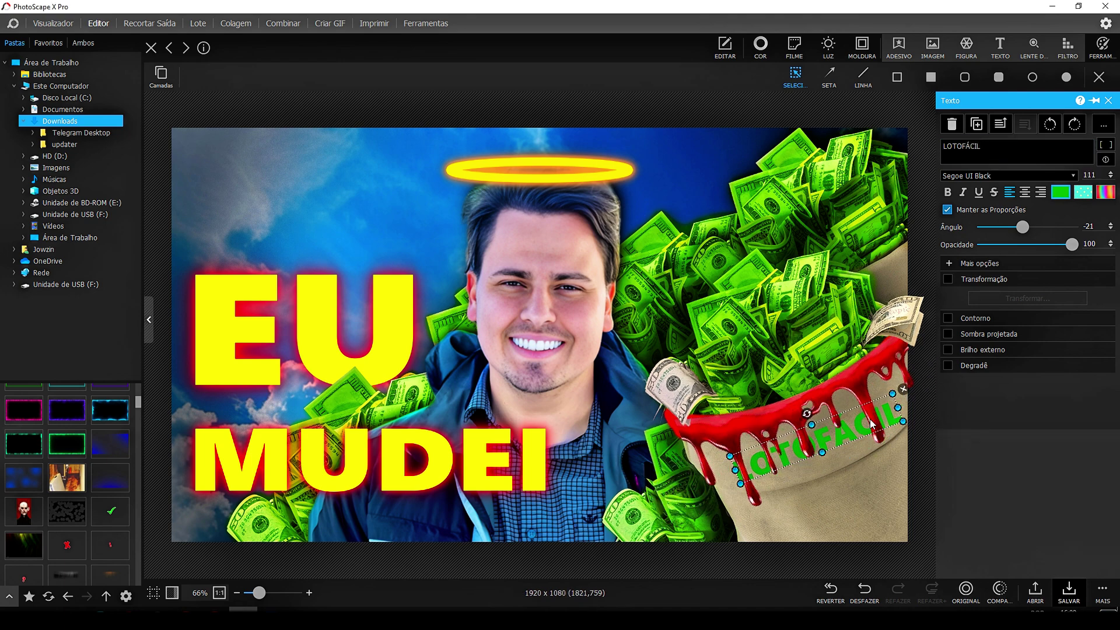
left_click_drag(872, 424, 876, 422)
- Check the reference thumbnail, then recolour the "LOTOFÁCIL" text dark green (#024003)
key("alt+Tab")
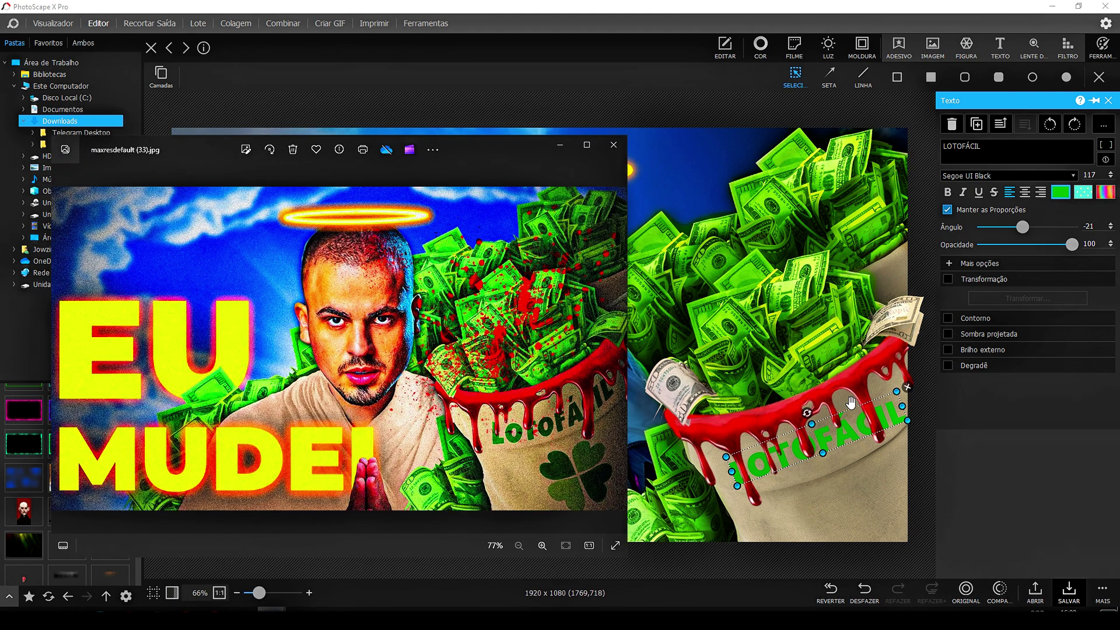
left_click(1057, 192)
left_click_drag(1076, 350, 1090, 372)
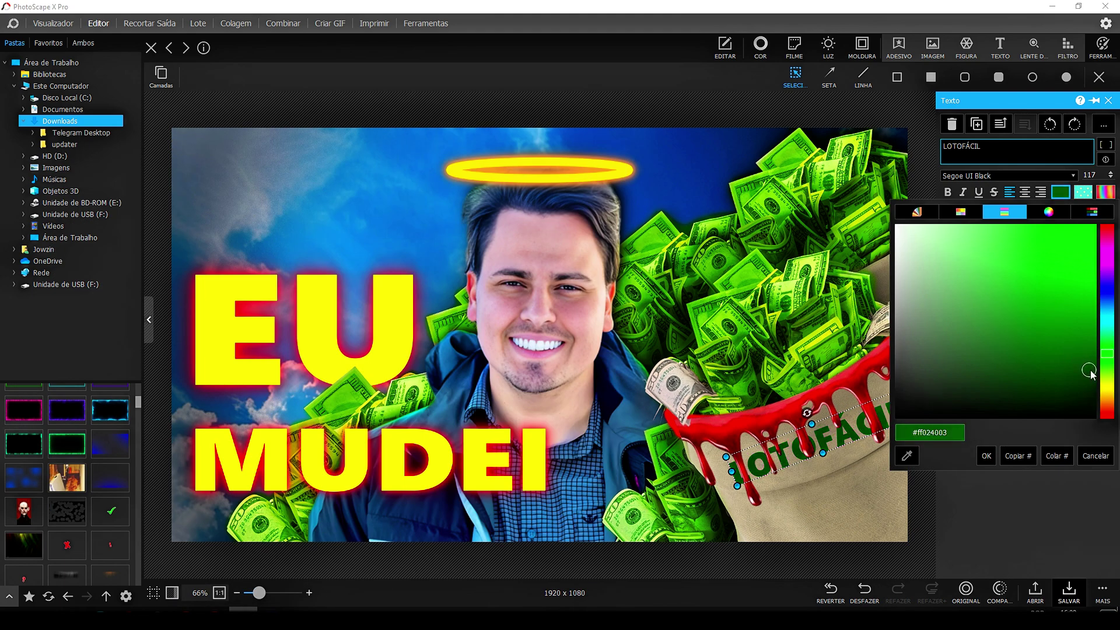
left_click(986, 456)
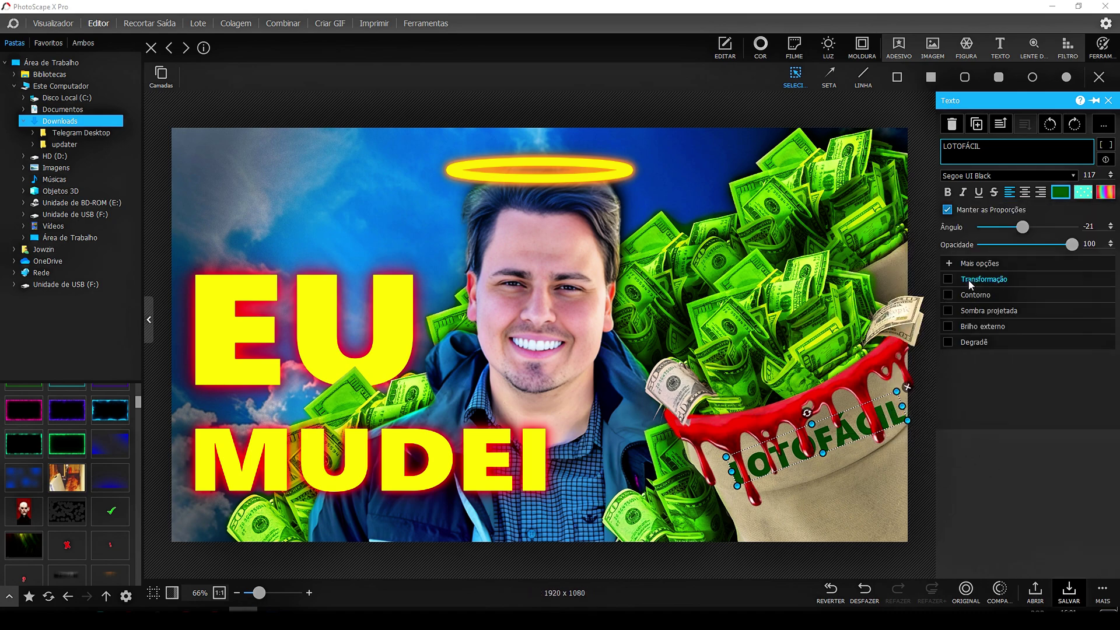
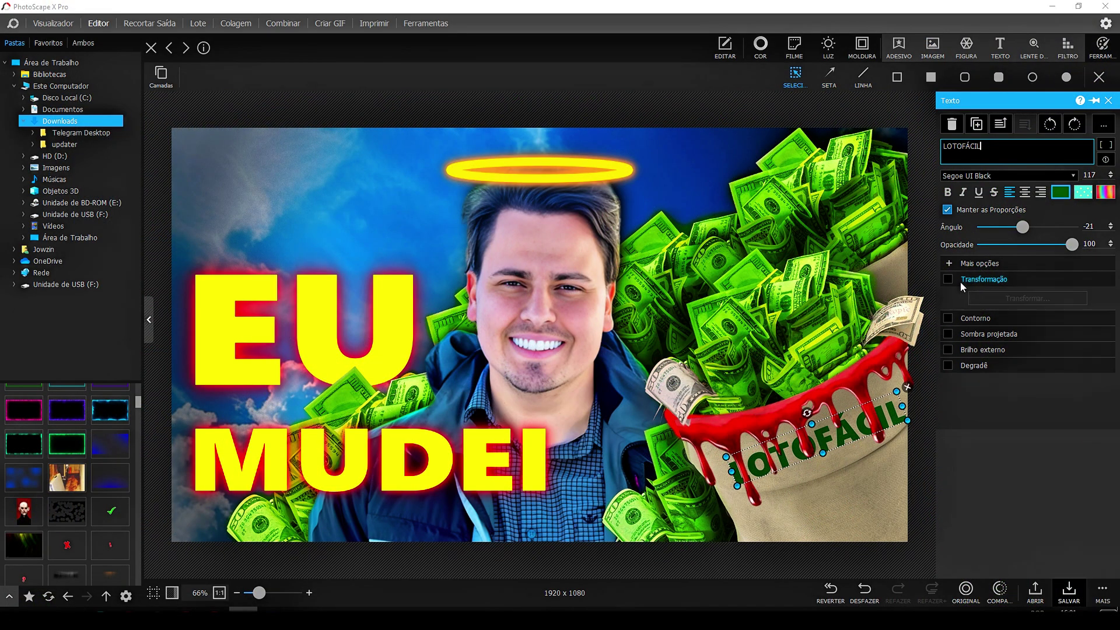
- Enable transformation on the "LOTOFÁCIL" text and bend it with a horizontal Arco Para Baixo deformation at intensity 18
left_click(947, 279)
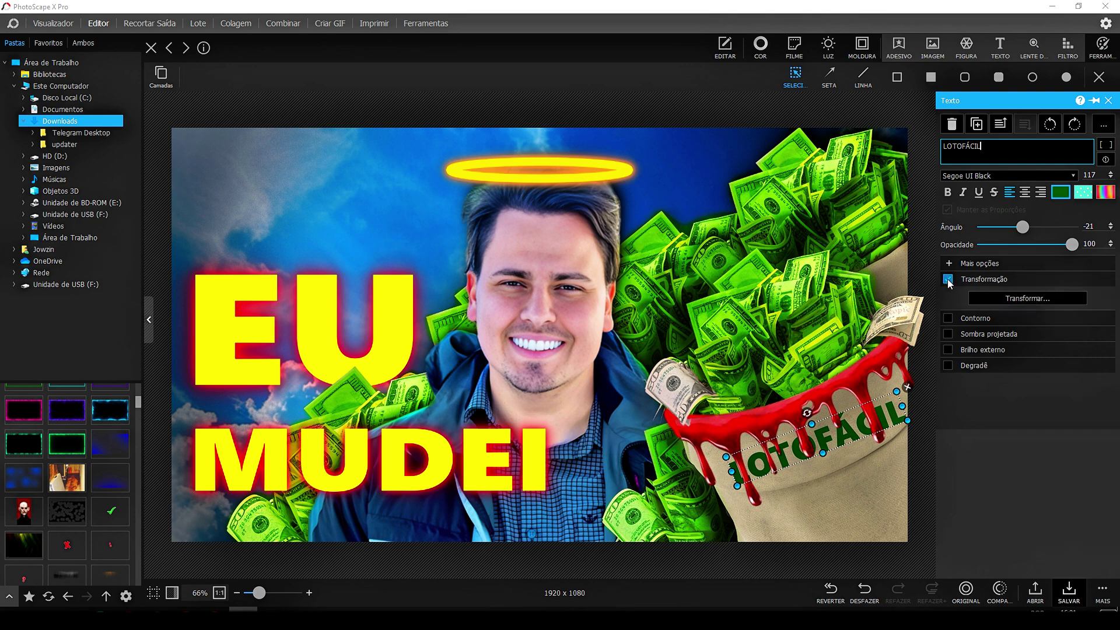
left_click(1023, 298)
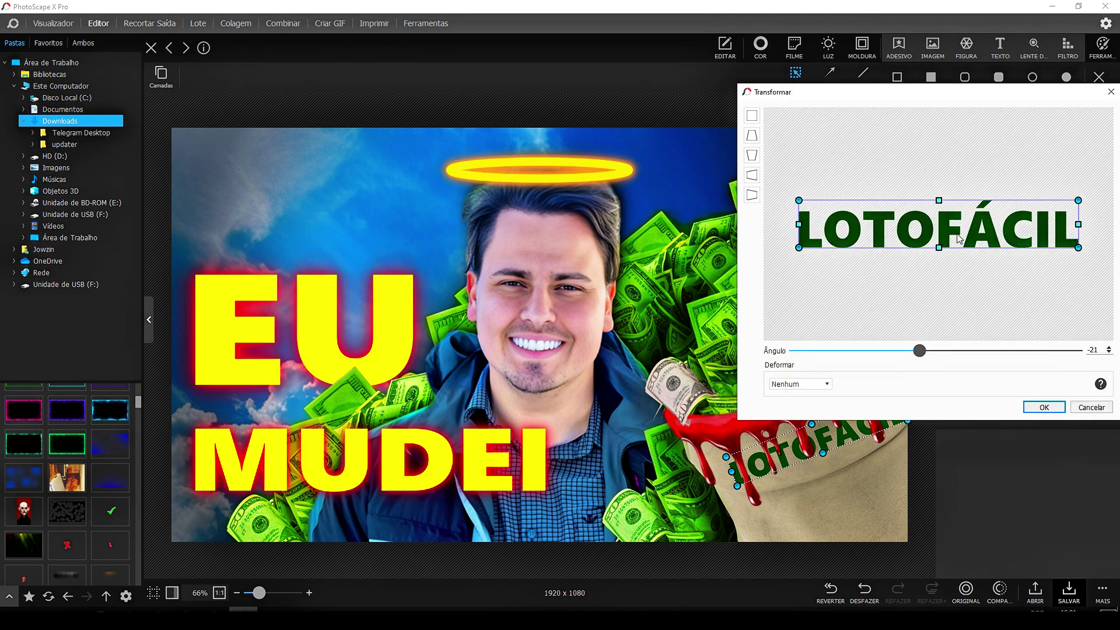
left_click(819, 389)
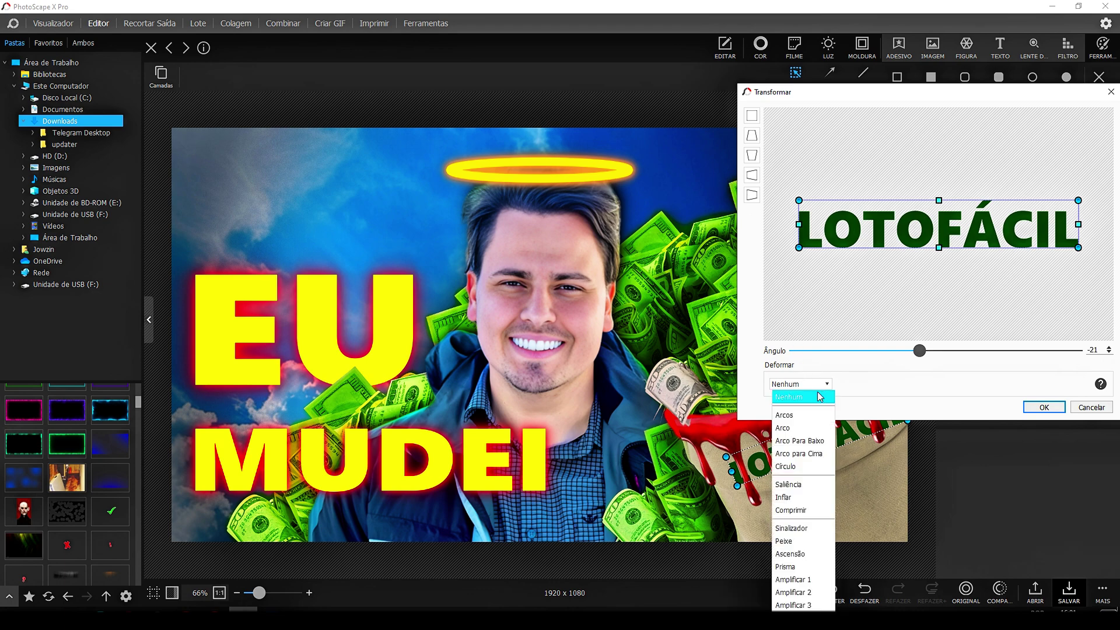
left_click(811, 440)
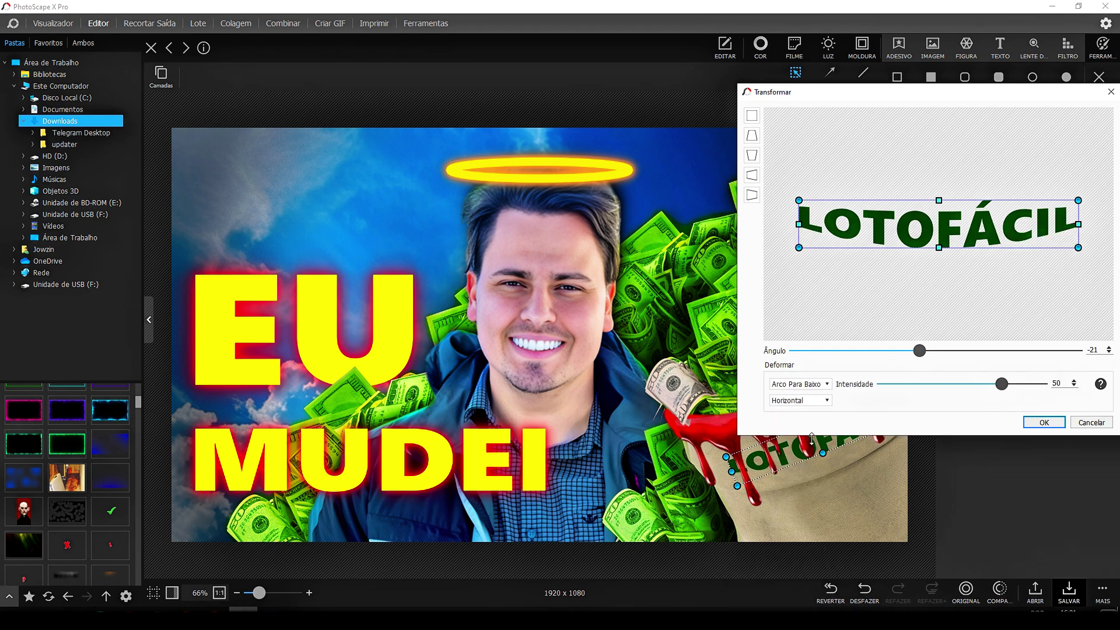
left_click_drag(1007, 388, 976, 390)
left_click(830, 387)
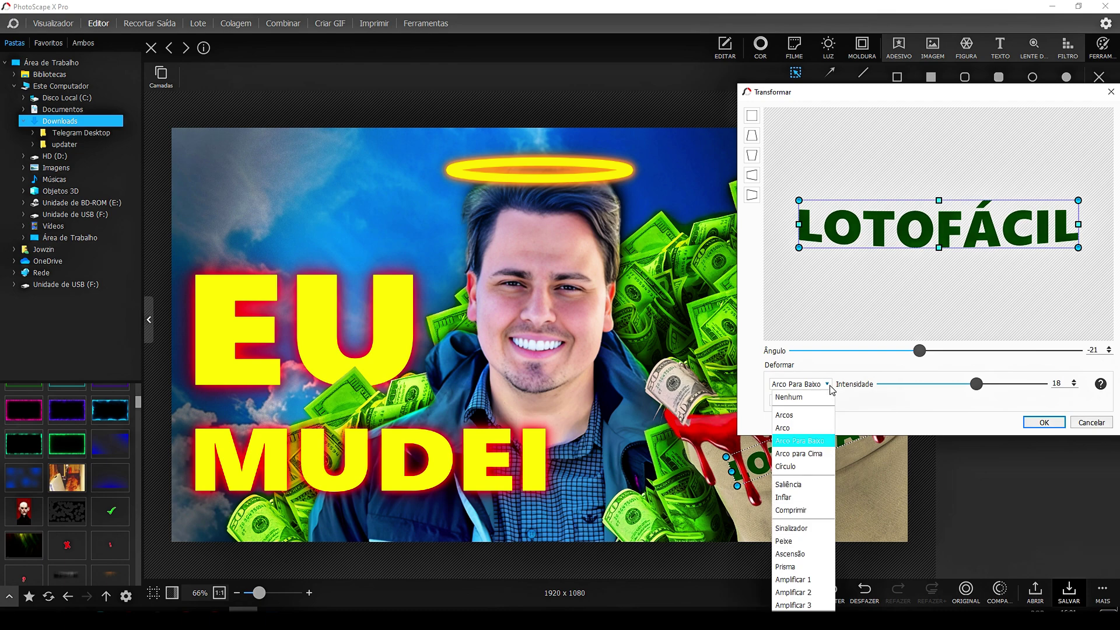
left_click(876, 423)
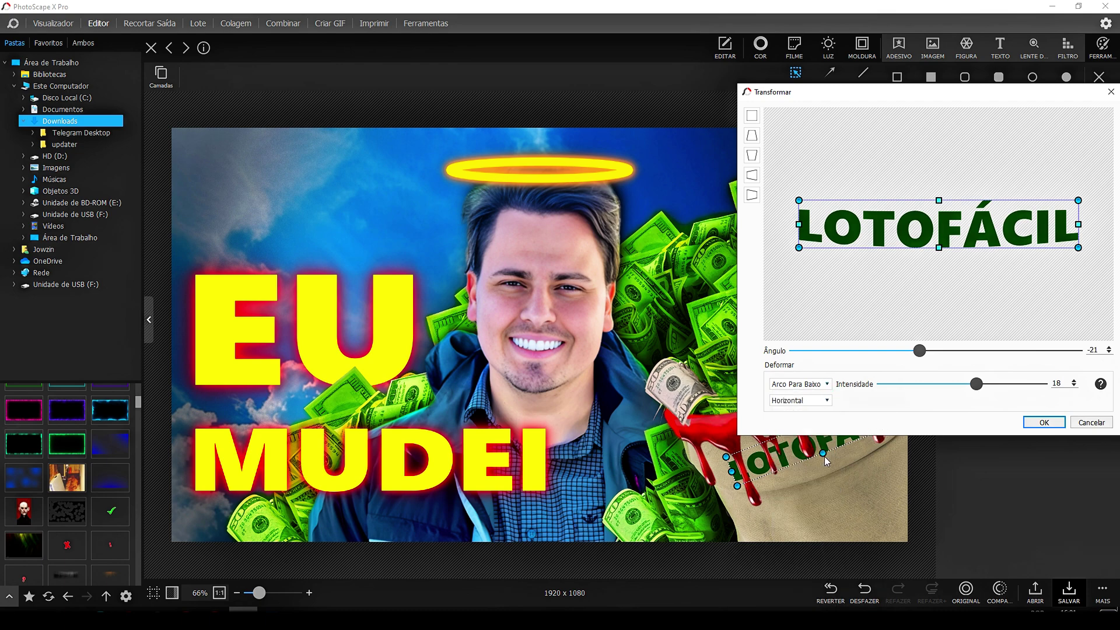
left_click(1043, 422)
- Adjust the curved "LOTOFÁCIL" text on the bag and nudge the dripping blood into place along the rim
mouse_move(750, 467)
left_mouse_down()
mouse_move(775, 443)
mouse_move(738, 481)
left_mouse_up()
left_click(816, 421)
left_click_drag(816, 421, 821, 428)
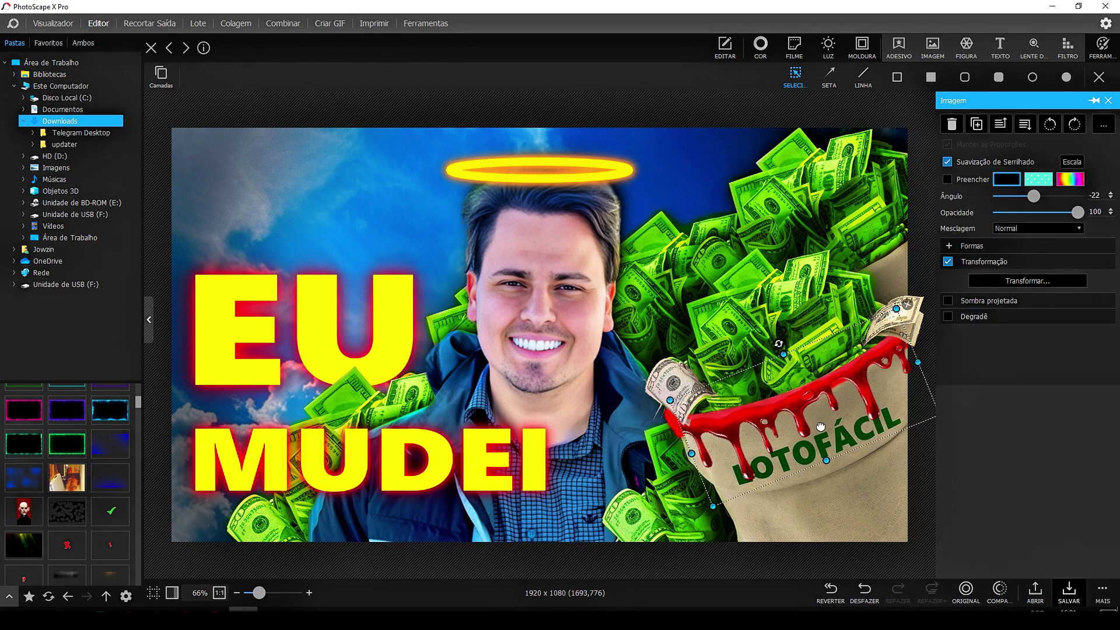
left_click(650, 150)
left_click(796, 407)
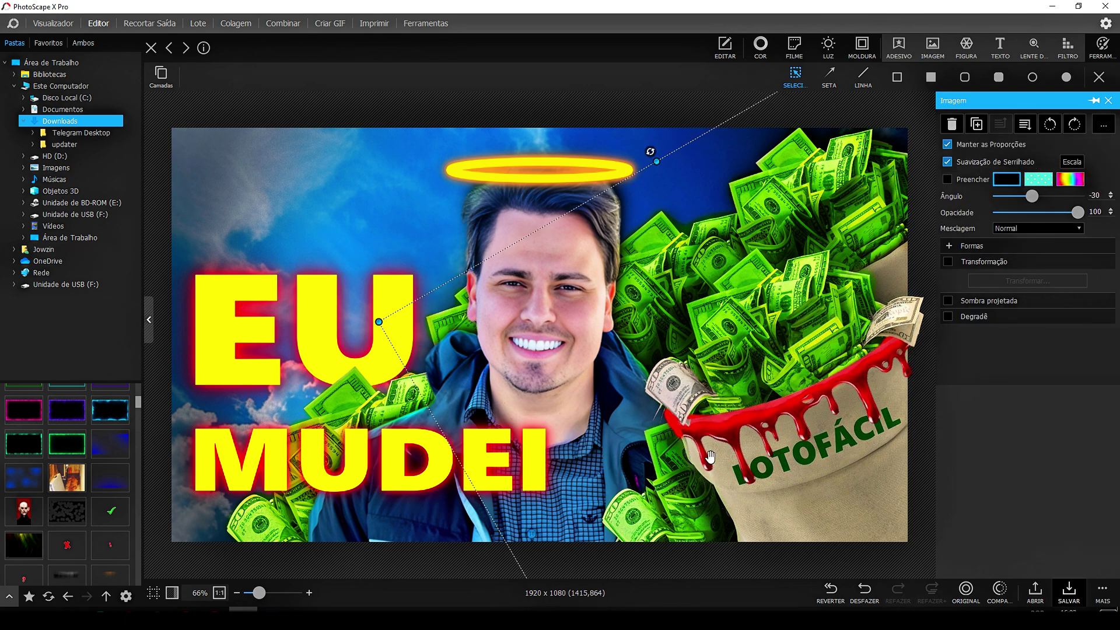
left_click(649, 150)
left_click_drag(692, 457, 685, 462)
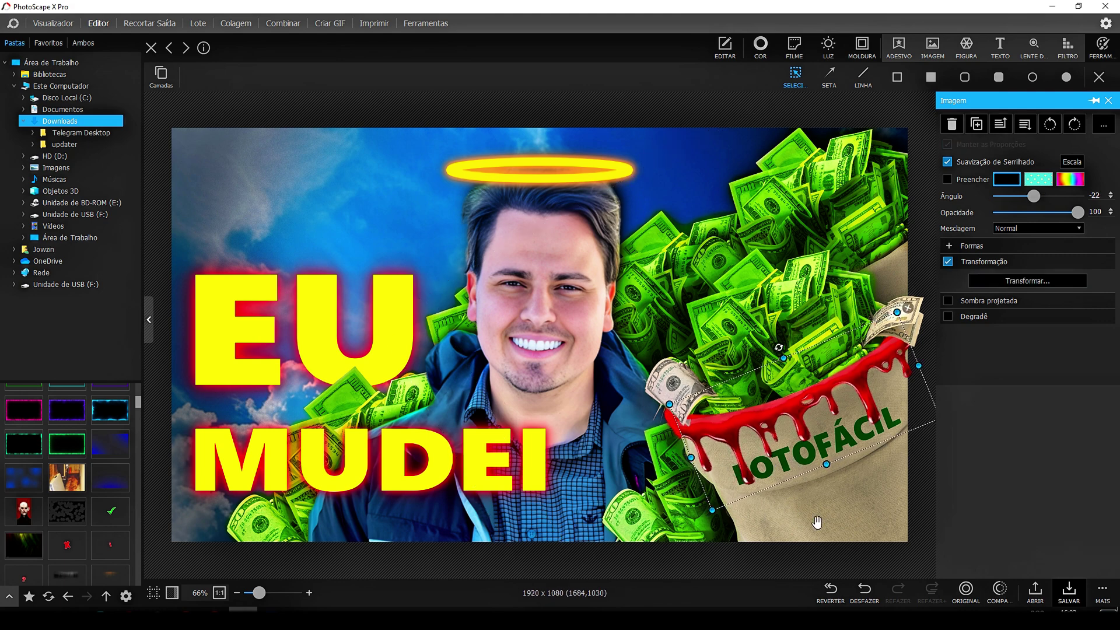
- Raise the "LOTOFÁCIL" text slightly and stretch it to size 127 so it spans the bag below the rim
left_click(821, 457)
left_click_drag(821, 458, 821, 450)
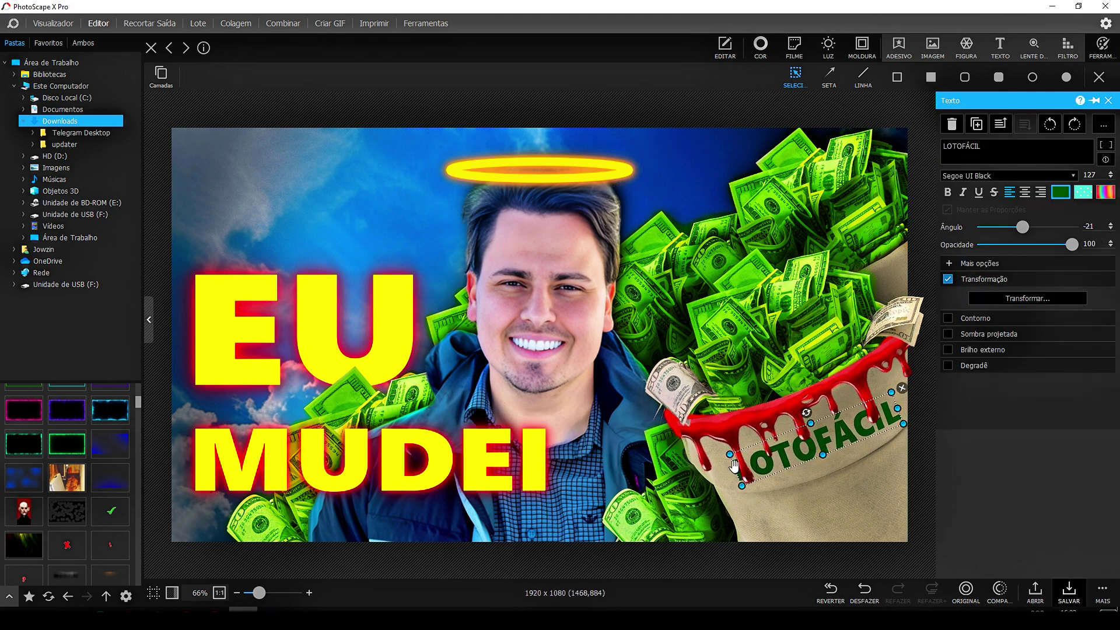
left_click_drag(735, 469, 729, 470)
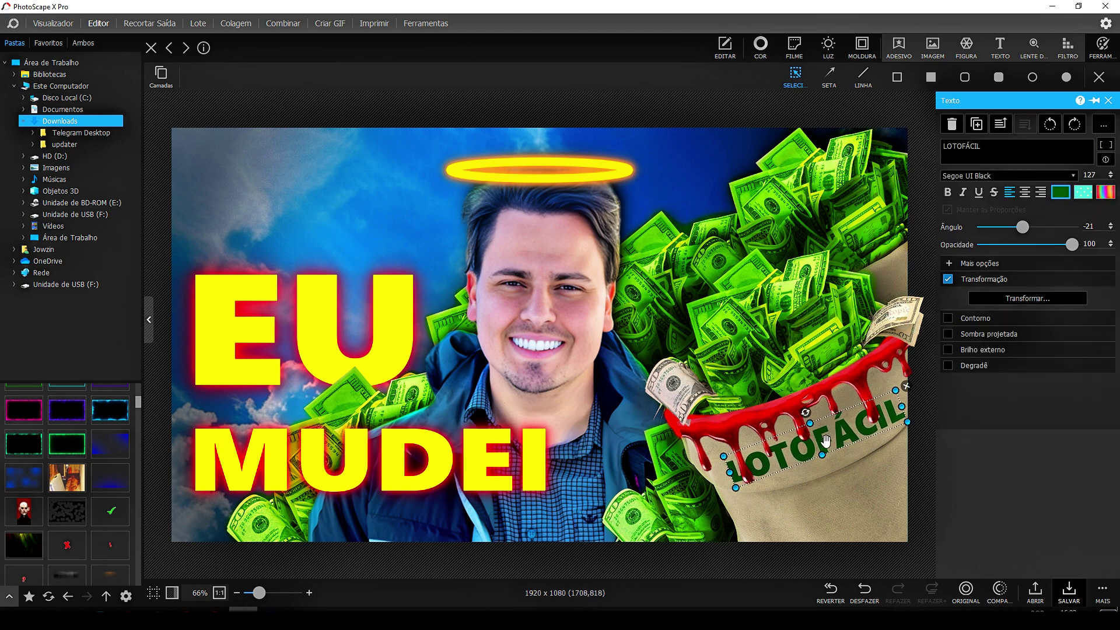
- Set the "LOTOFÁCIL" text's blend mode to Sobrepor and deselect the text
left_click(977, 263)
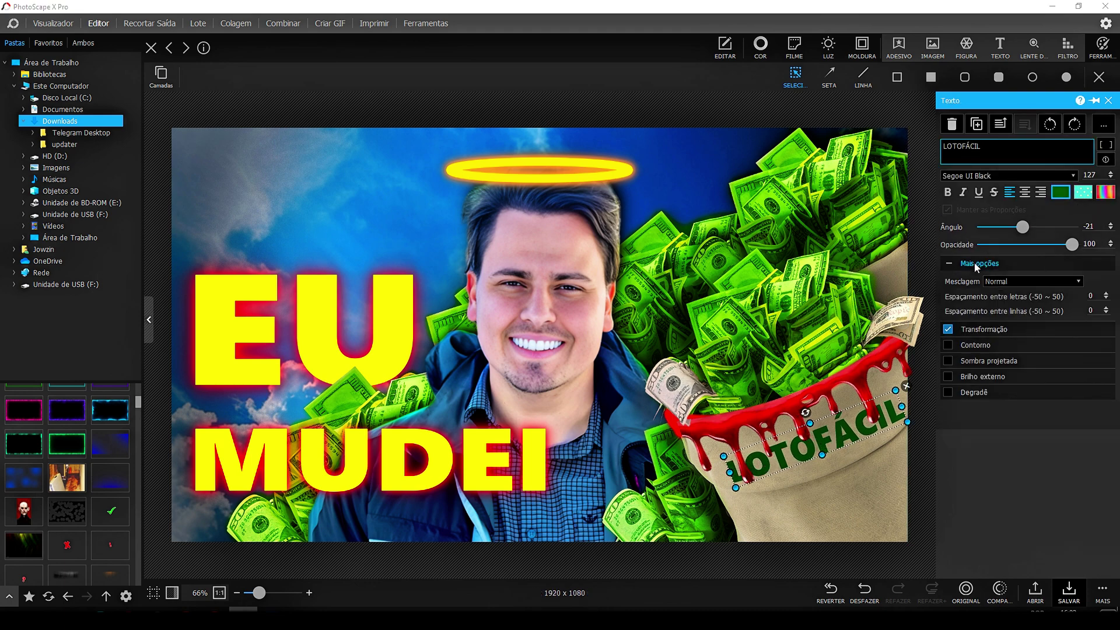
left_click(1030, 279)
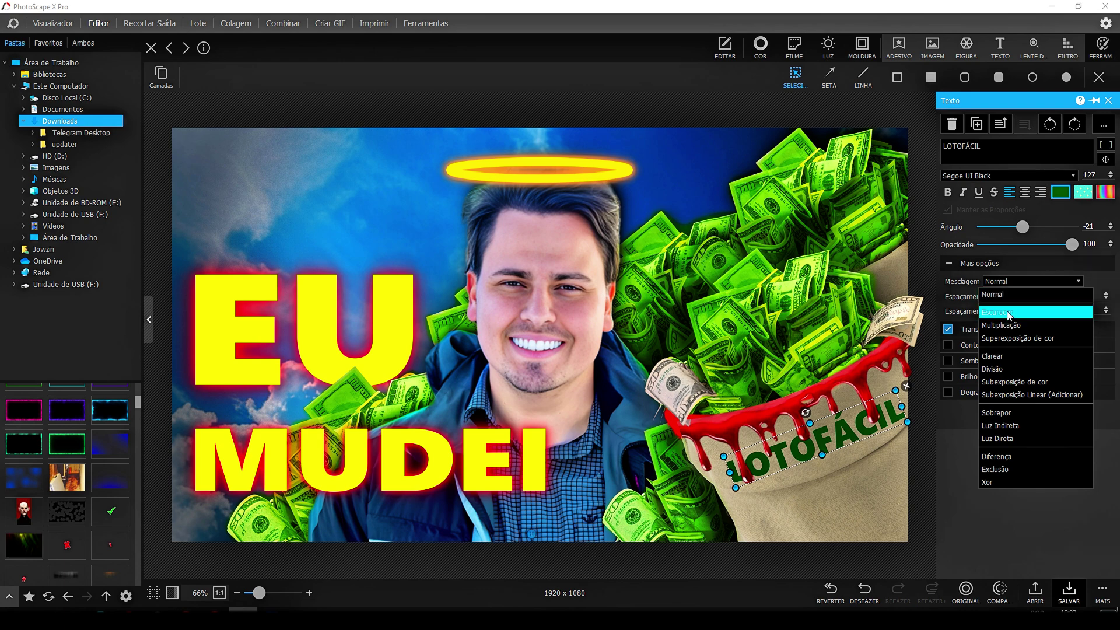
left_click(1011, 418)
left_click(852, 501)
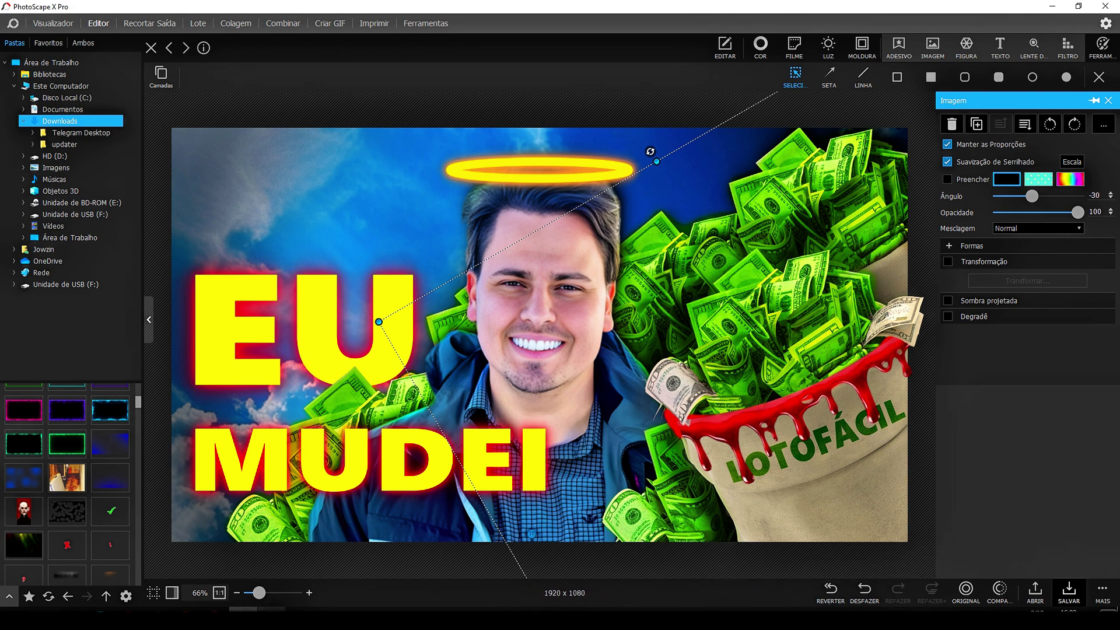
- Check the reference thumbnail, then search Google Images for "trevo da mega sena png" and pick the two-tone green four-leaf clover
left_click(230, 551)
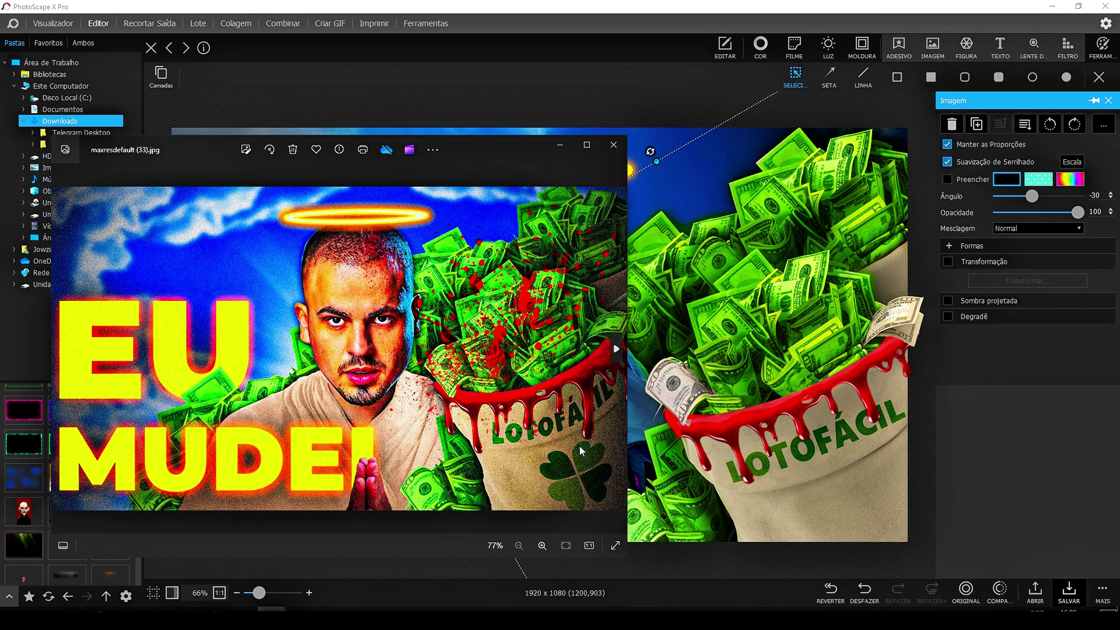
left_click(561, 146)
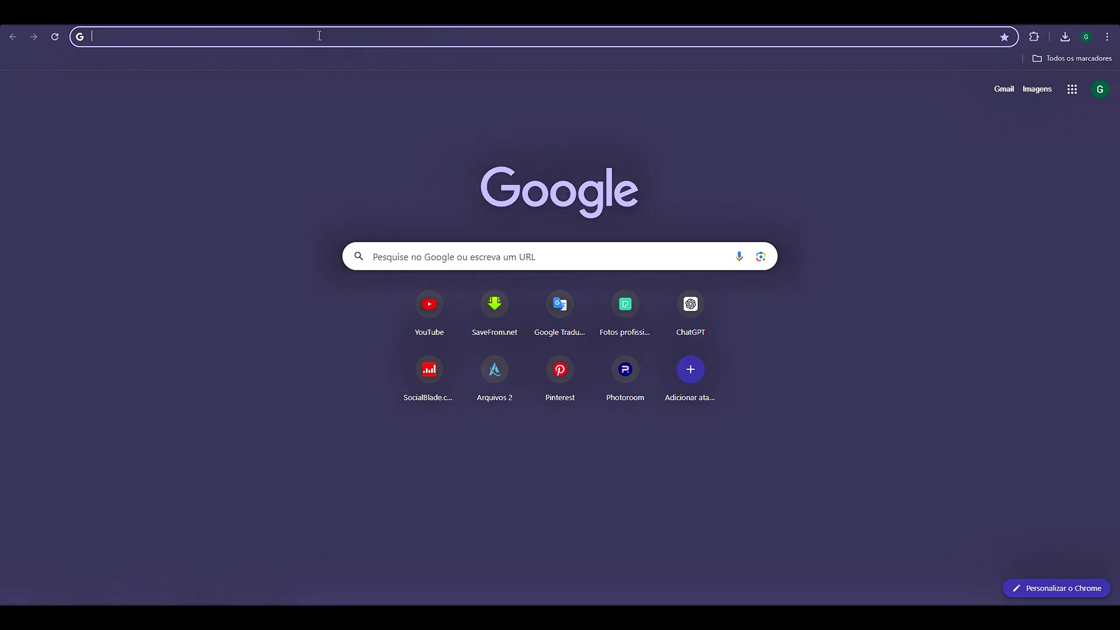
type("TRE")
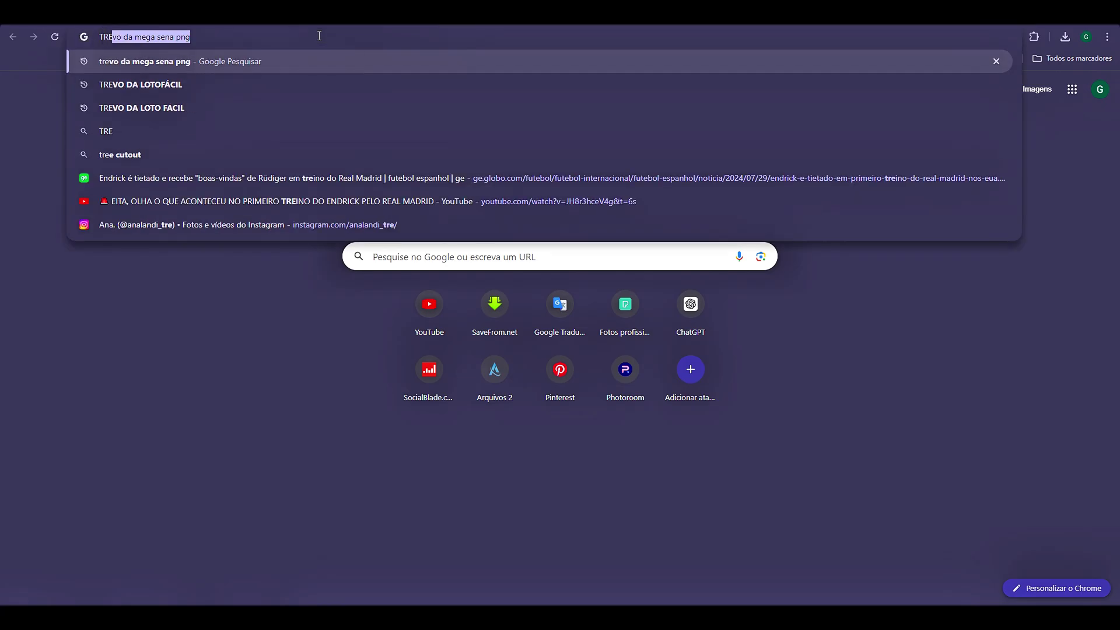
type("VO DA MEGA SENA")
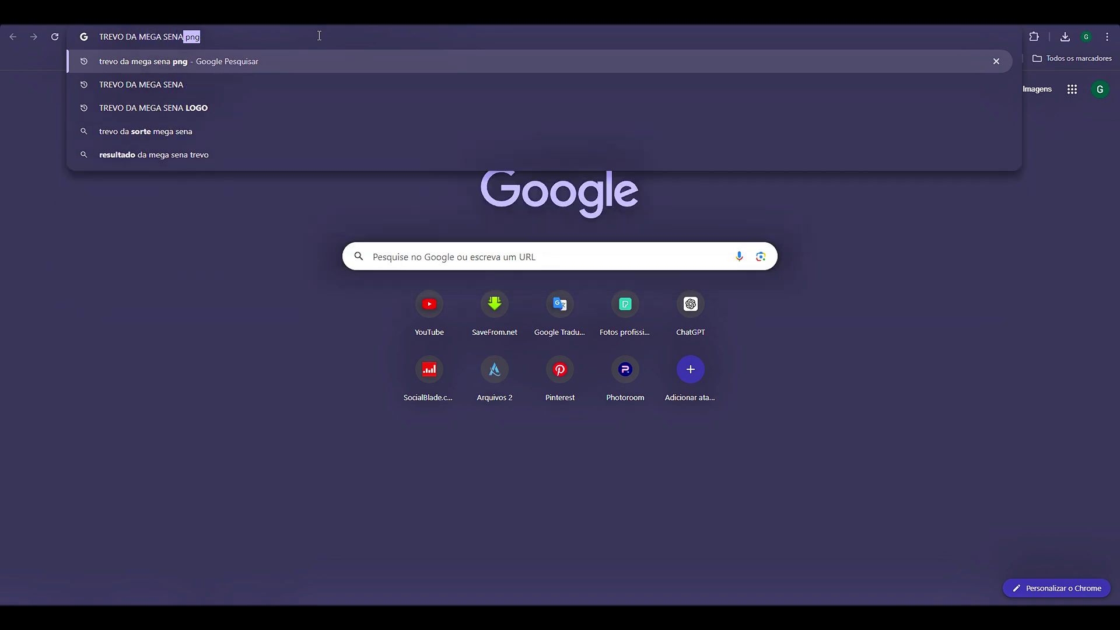
key("Return")
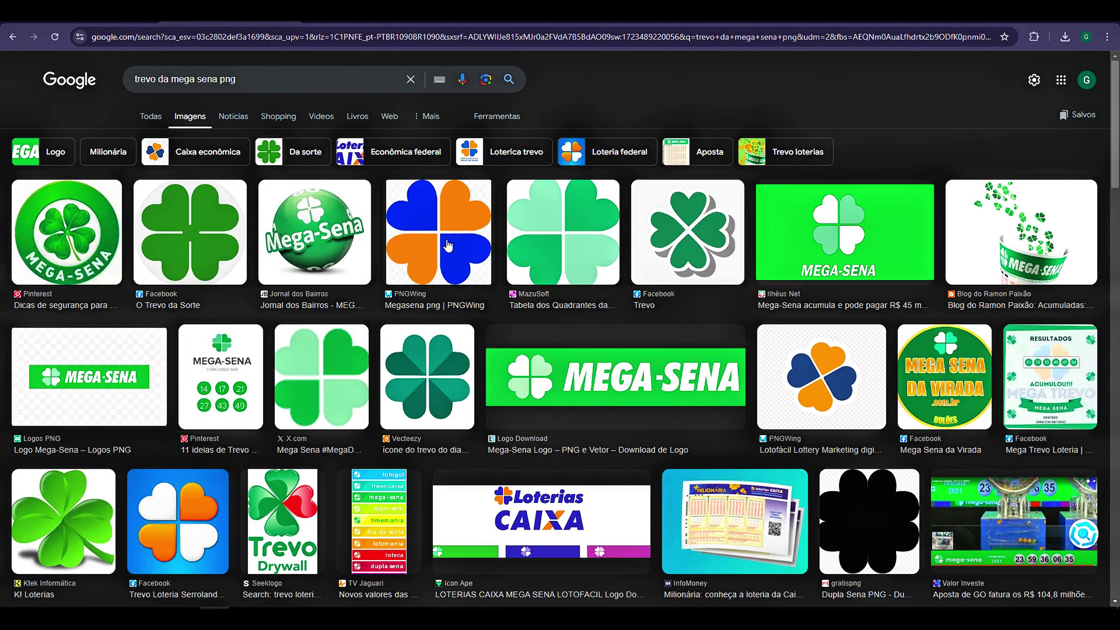
left_click(566, 256)
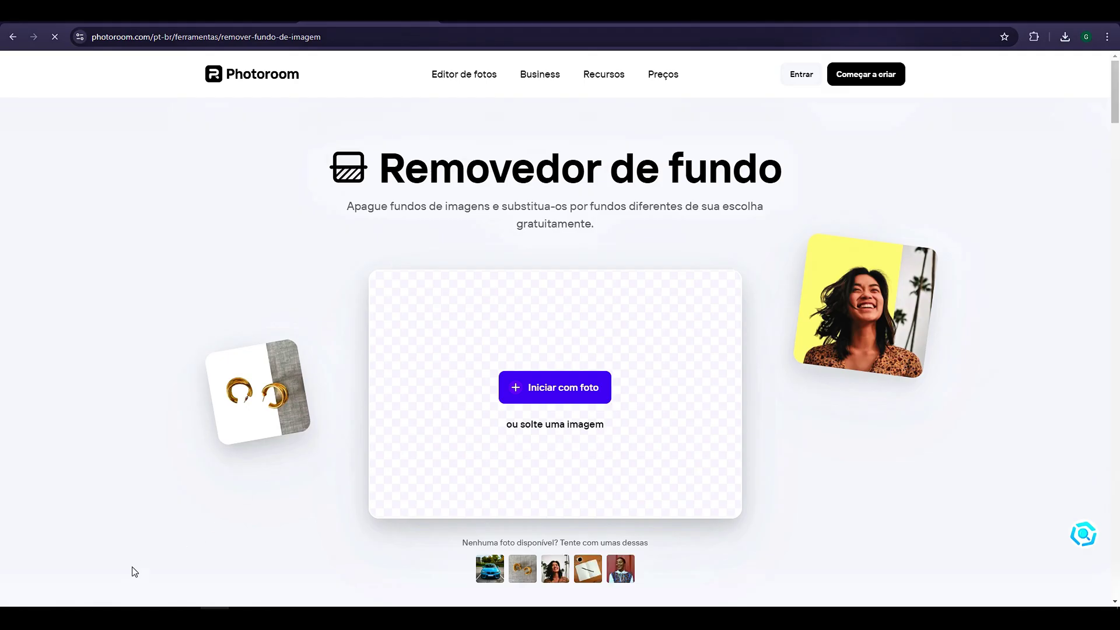
- Remove the clover image's background in Photoroom and download the cutout in standard resolution
left_click(105, 606)
left_click_drag(691, 207, 474, 415)
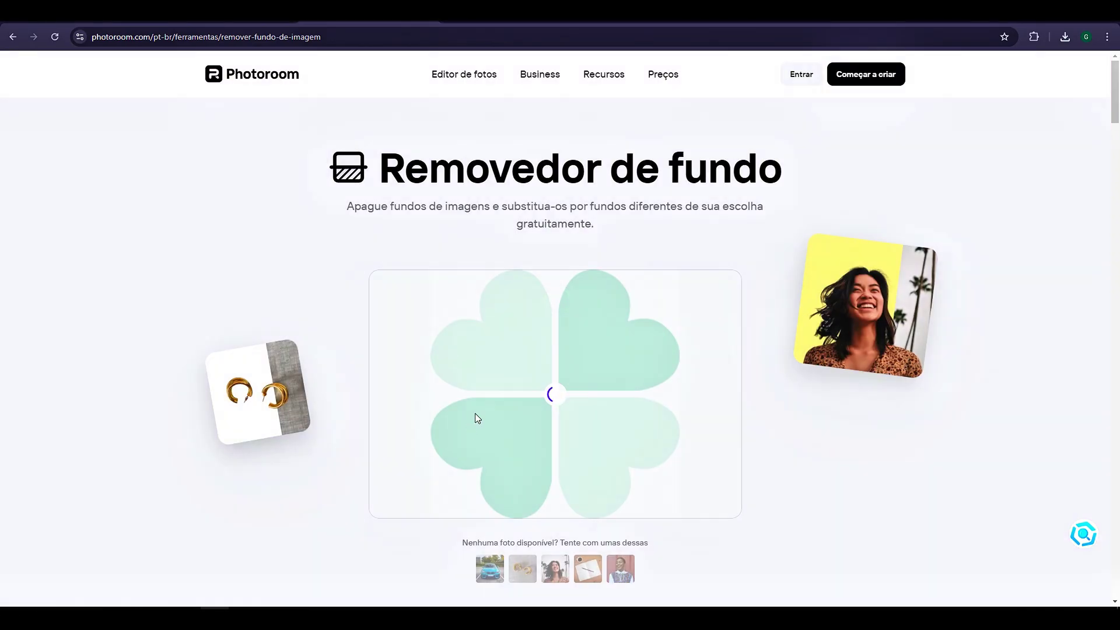
left_click(600, 588)
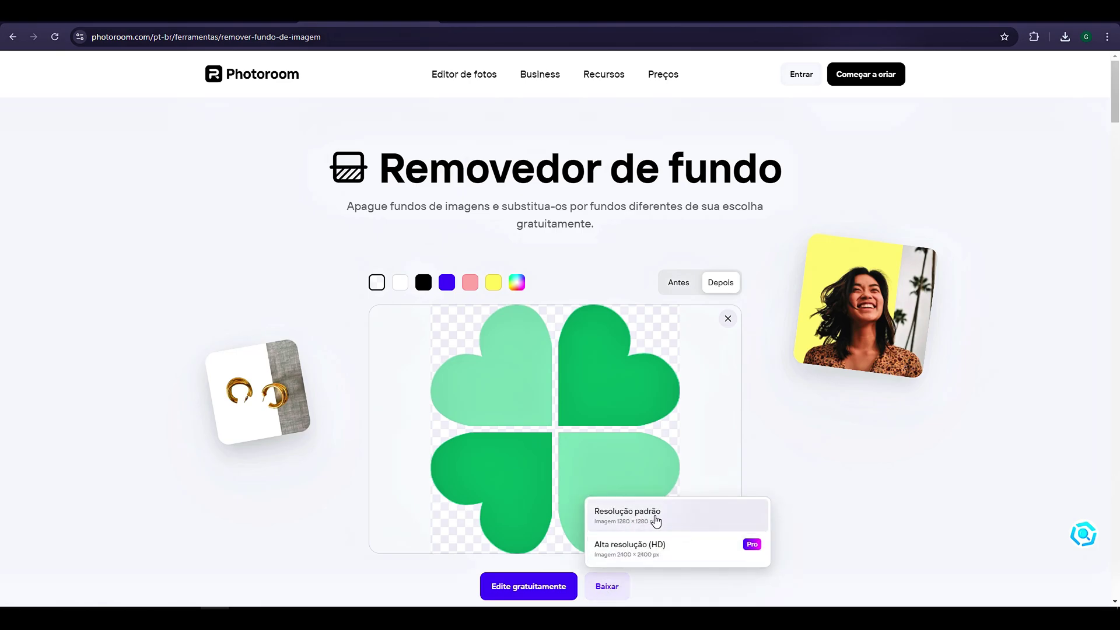
left_click(654, 519)
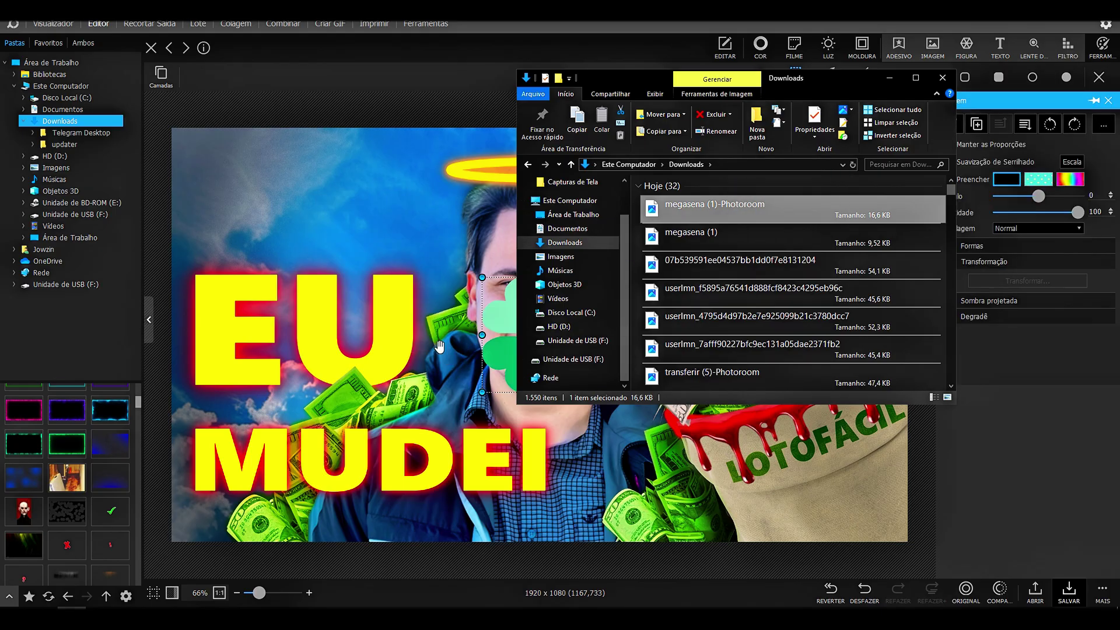
- Add the clover cutout to the thumbnail in PhotoScape X, rotate it to -20, shrink it and place it below "LOTOFÁCIL" on the bag
left_click(484, 344)
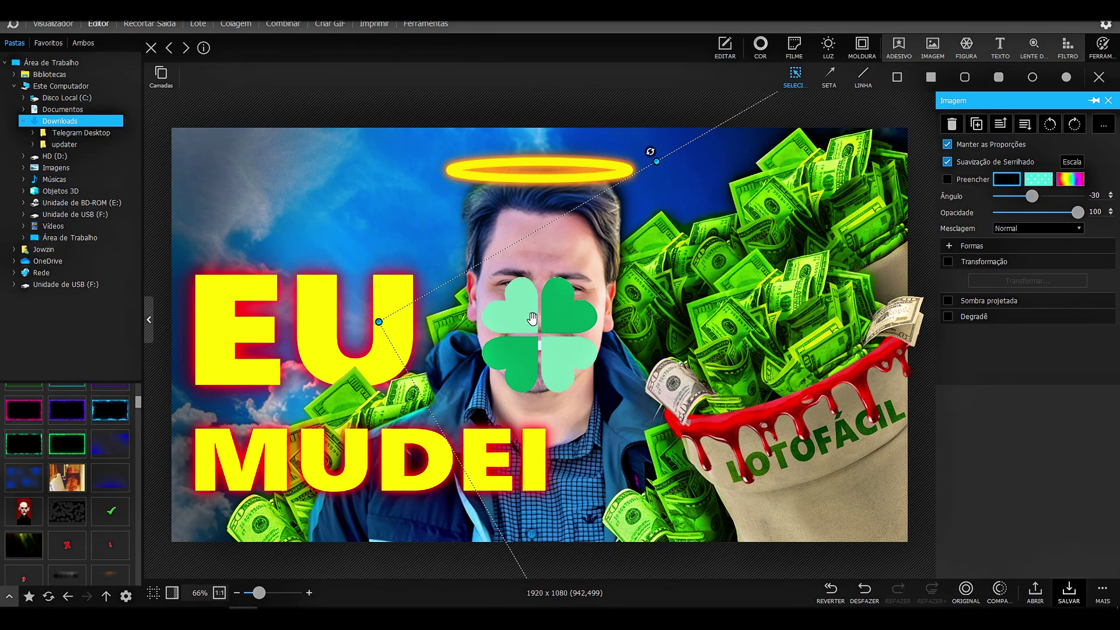
left_click_drag(537, 309, 822, 470)
left_click_drag(1038, 196, 1037, 203)
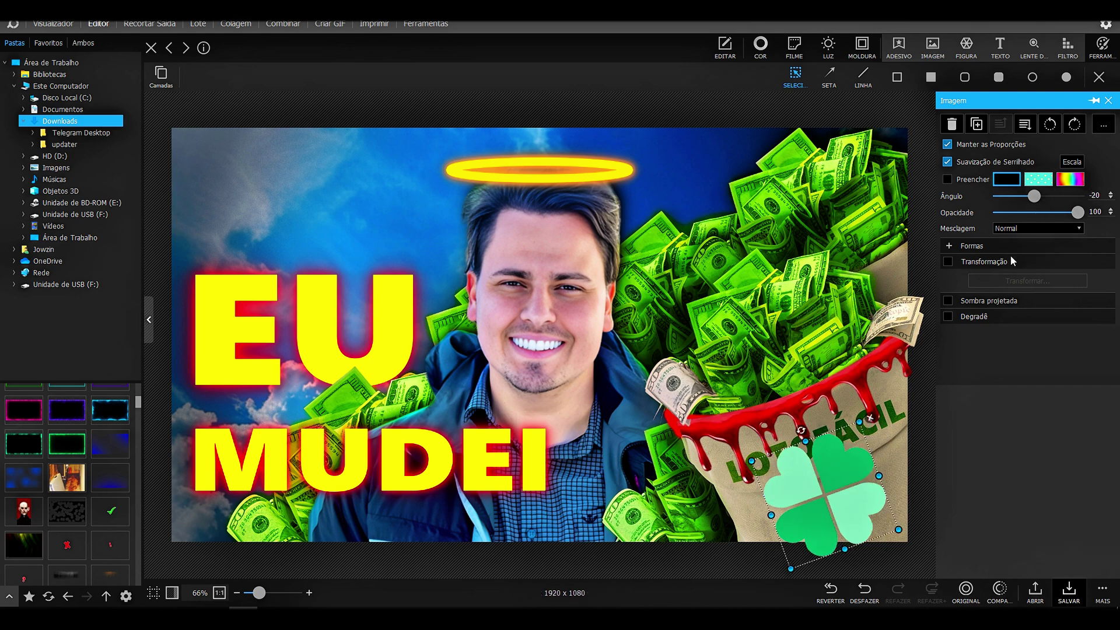
left_click_drag(844, 479, 872, 507)
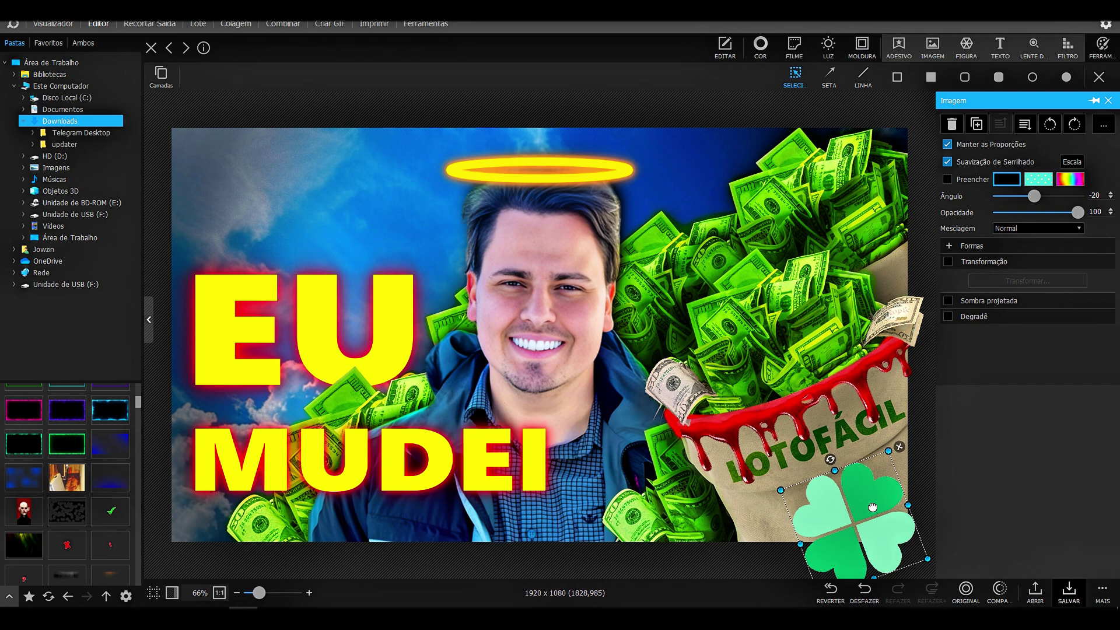
left_click_drag(835, 470, 859, 494)
left_click_drag(879, 544, 886, 503)
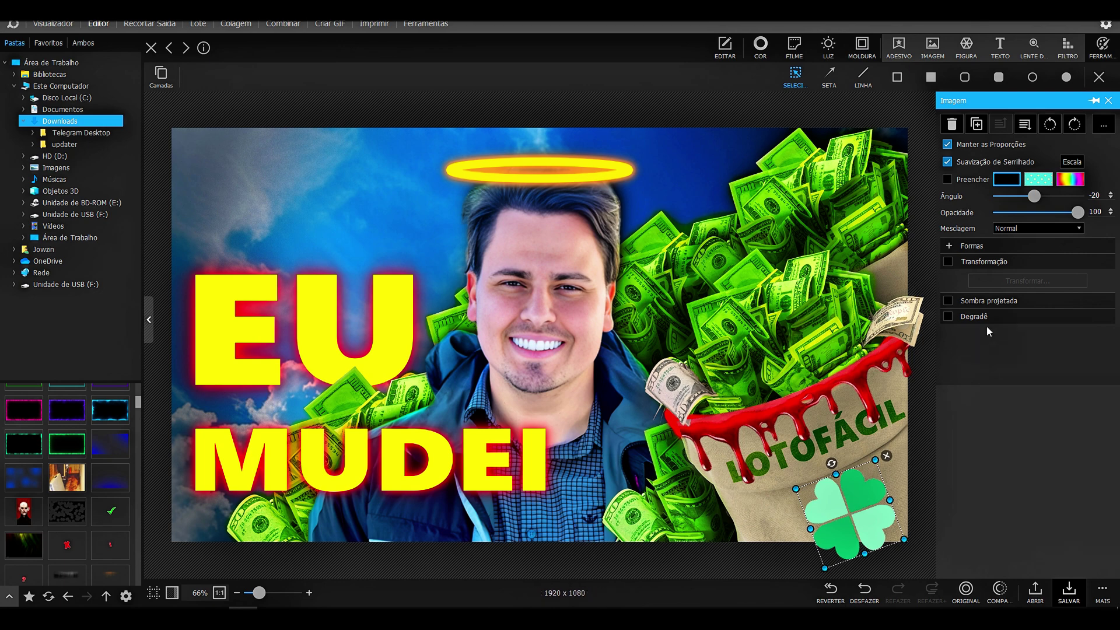
- Set the clover's blend mode to Superexposição de cor and deselect it
left_click(1034, 229)
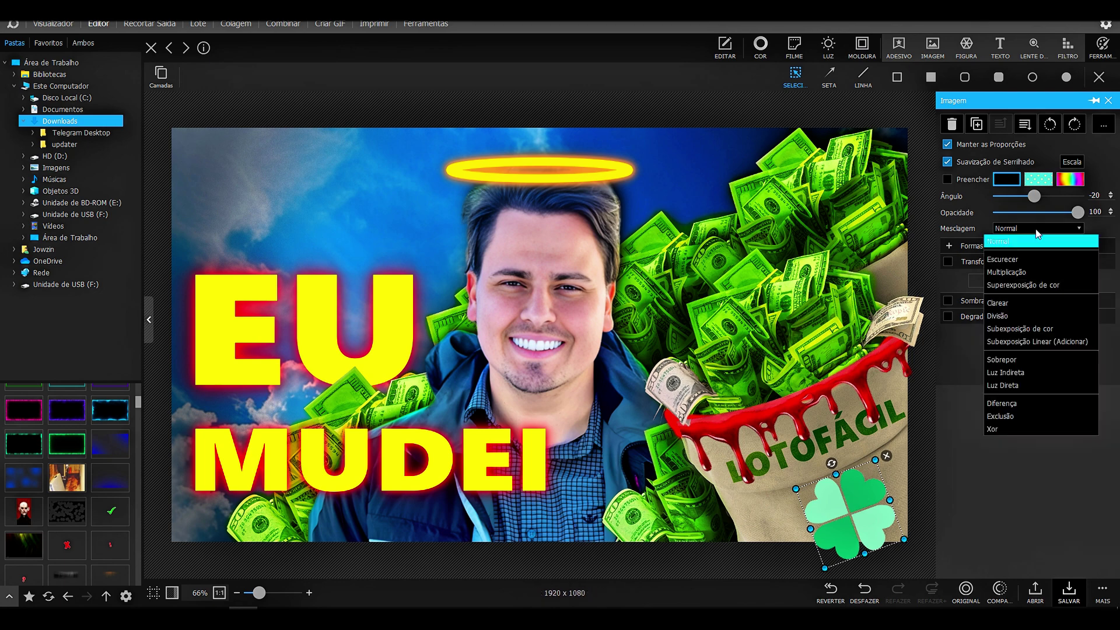
left_click(1018, 286)
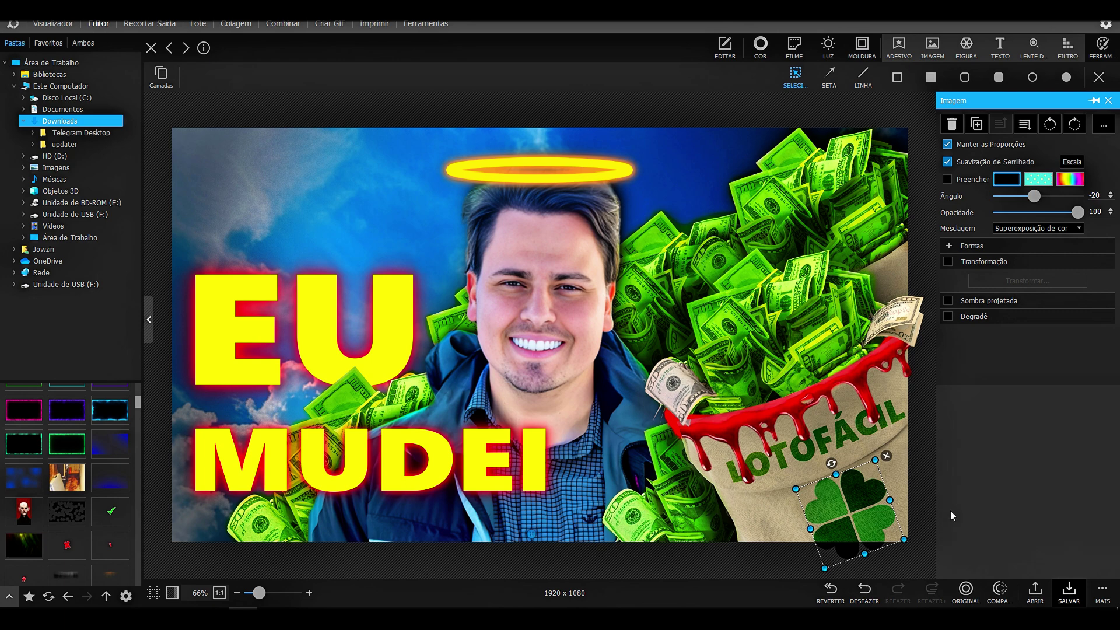
left_click(914, 480)
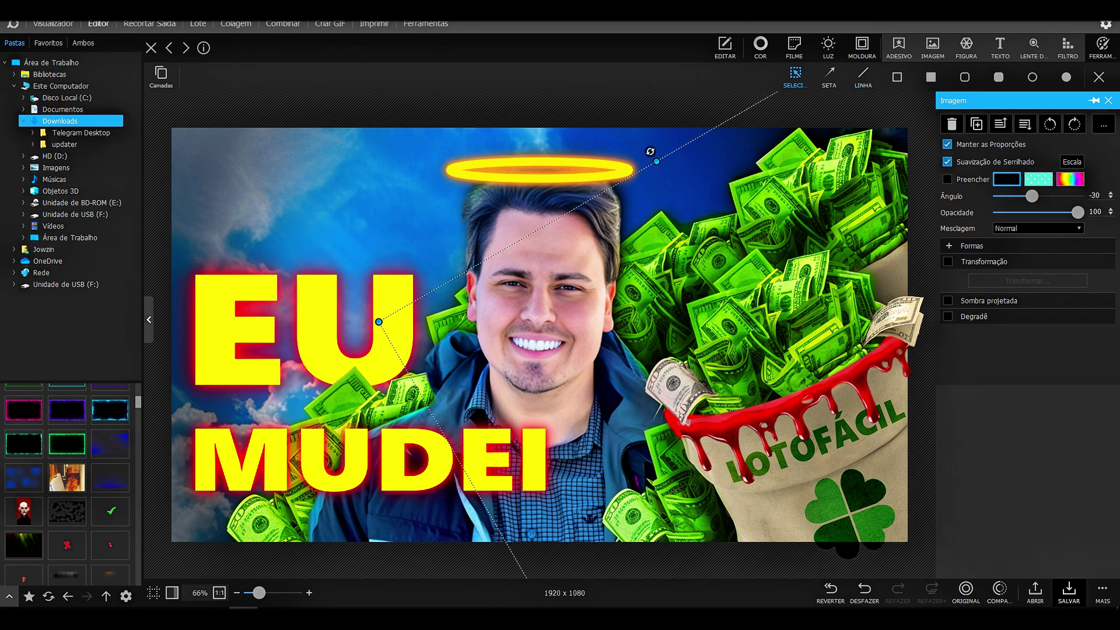
mouse_move(271, 607)
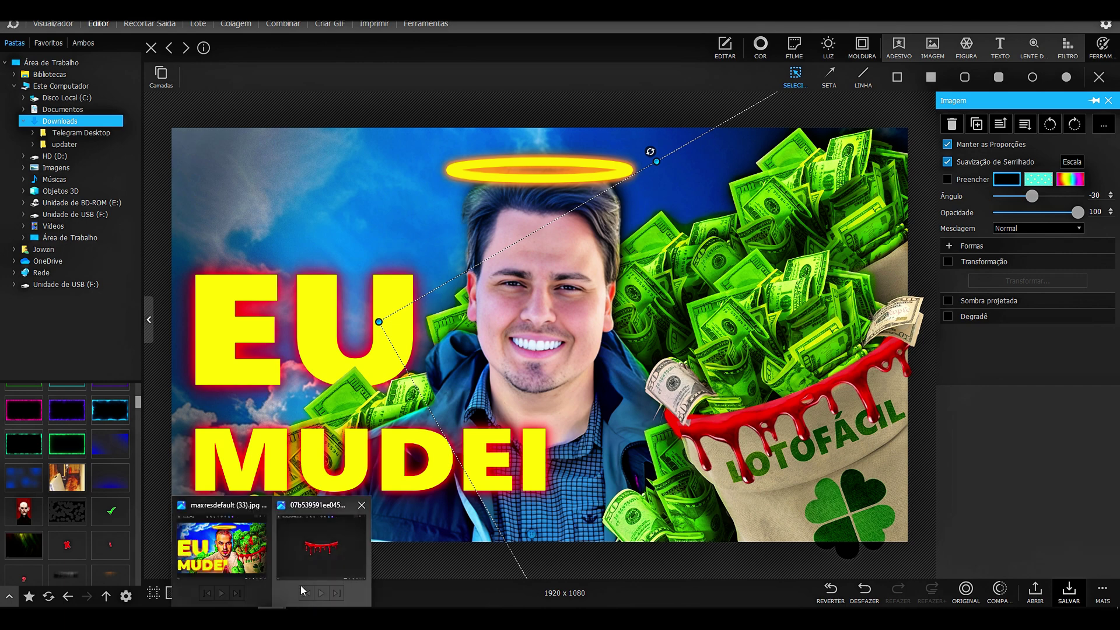
- Compare with the reference thumbnail, then distort the clover with Transformação by moving its two left corners inward
left_click(236, 542)
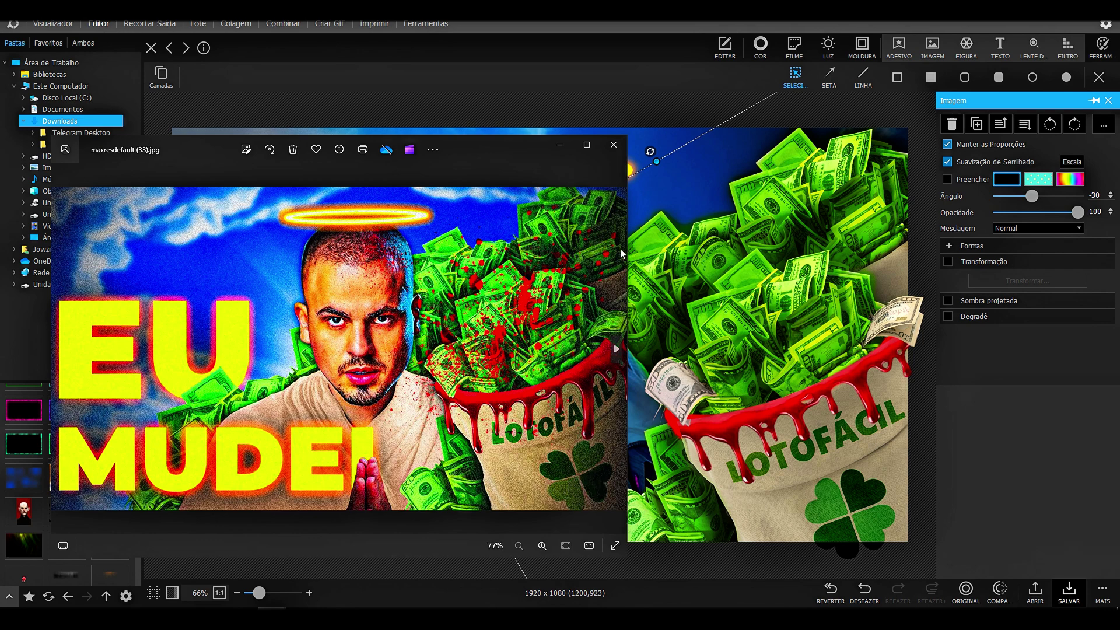
left_click(564, 150)
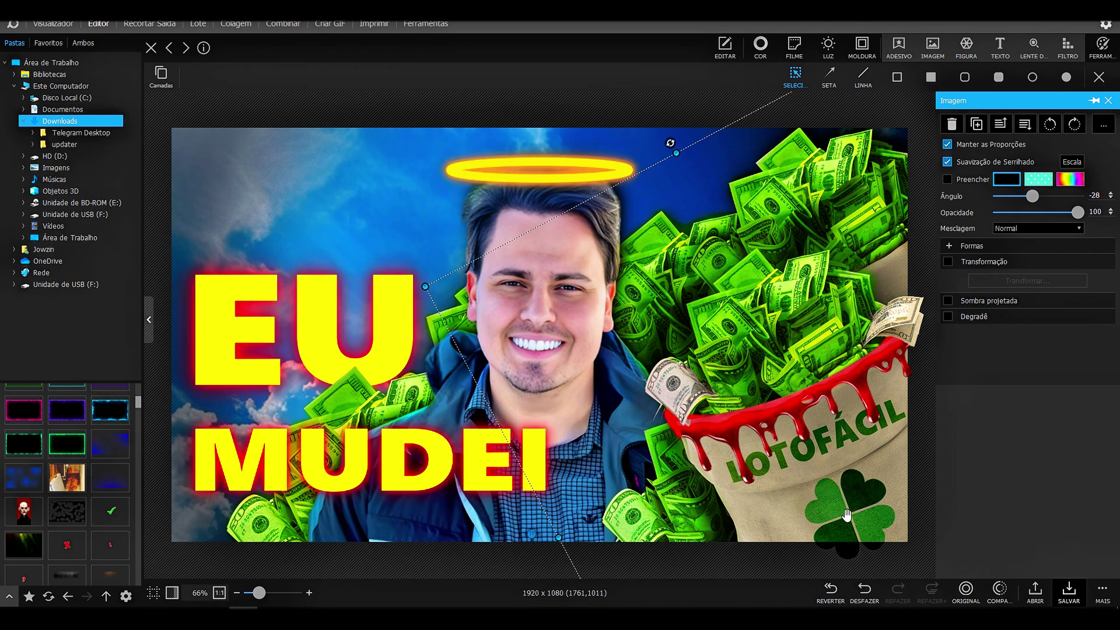
left_click(848, 510)
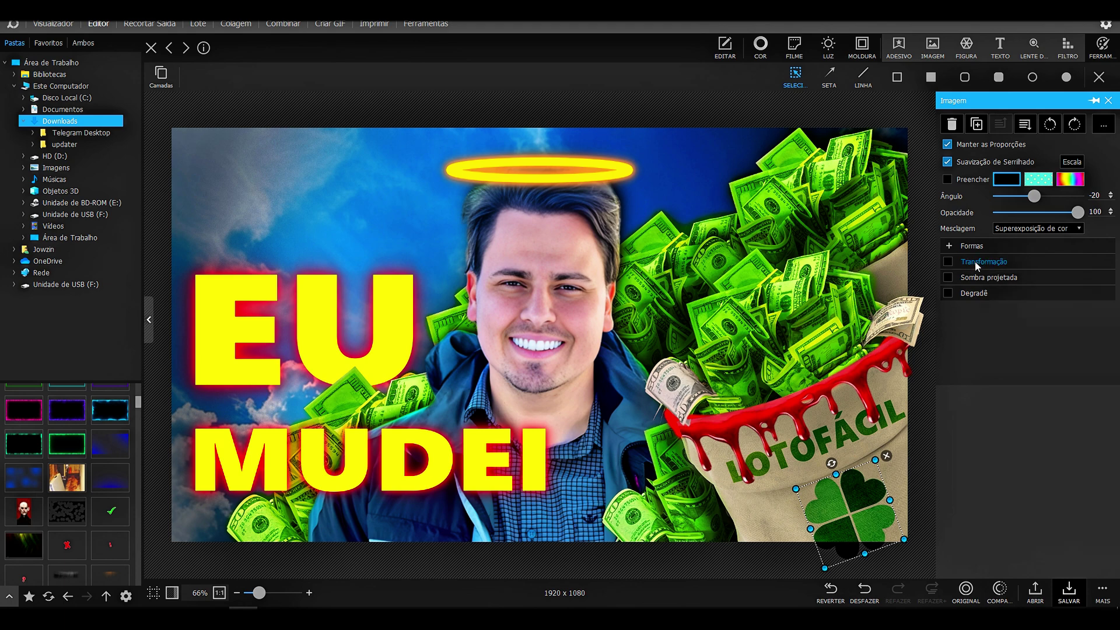
left_click(947, 262)
left_click(1016, 282)
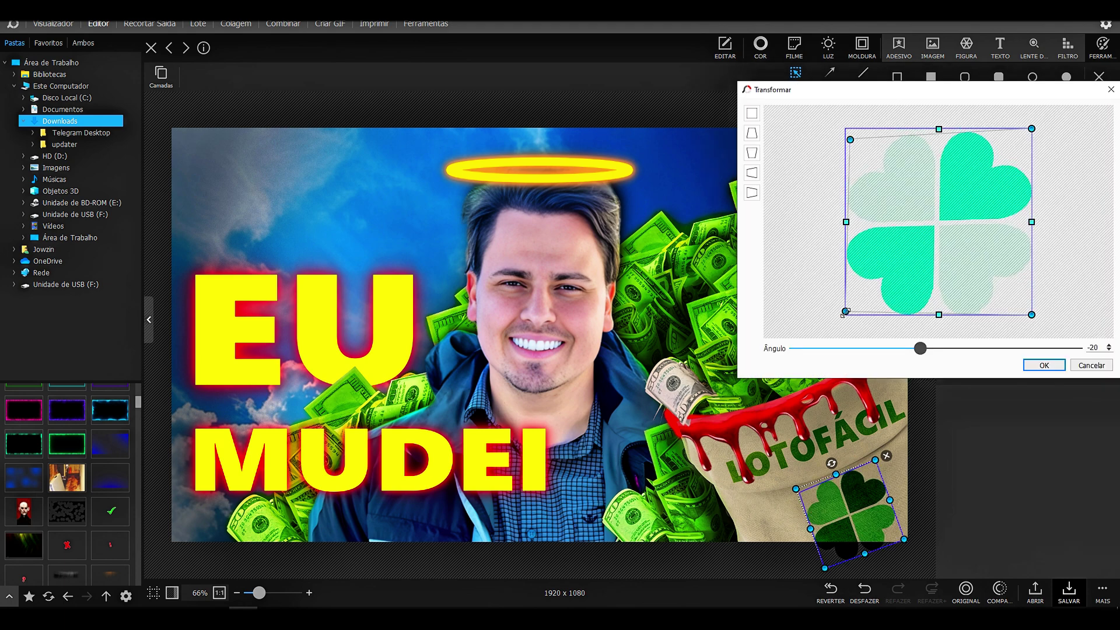
left_click_drag(865, 167, 880, 290)
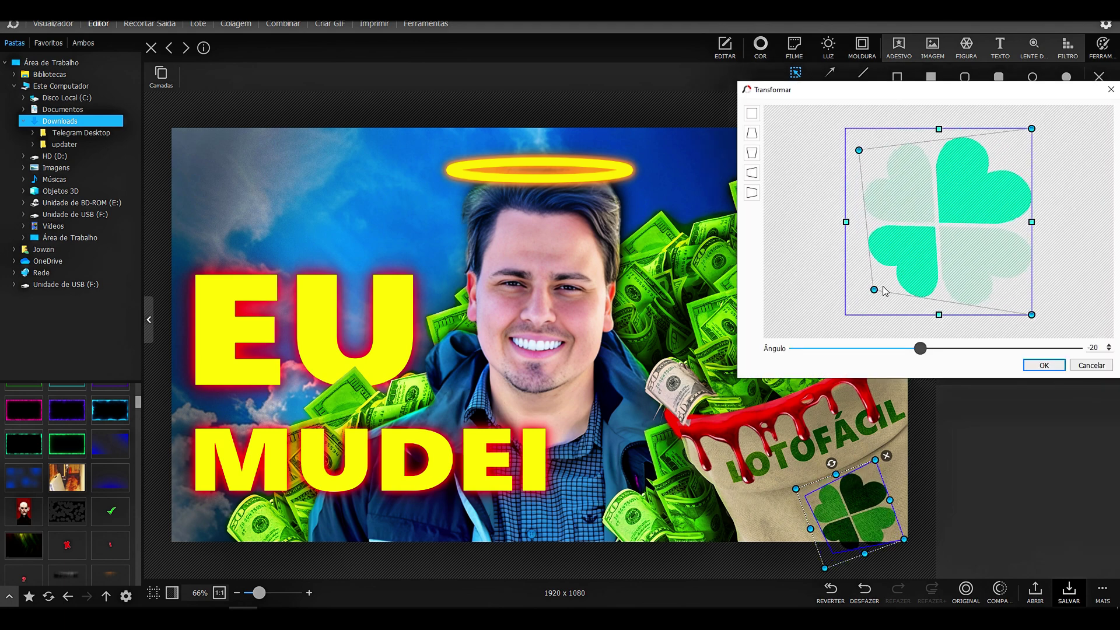
key("Return")
- Nudge the clover slightly left on the bag and readjust its lower-left corner to soften the perspective distortion
left_click_drag(819, 487, 811, 487)
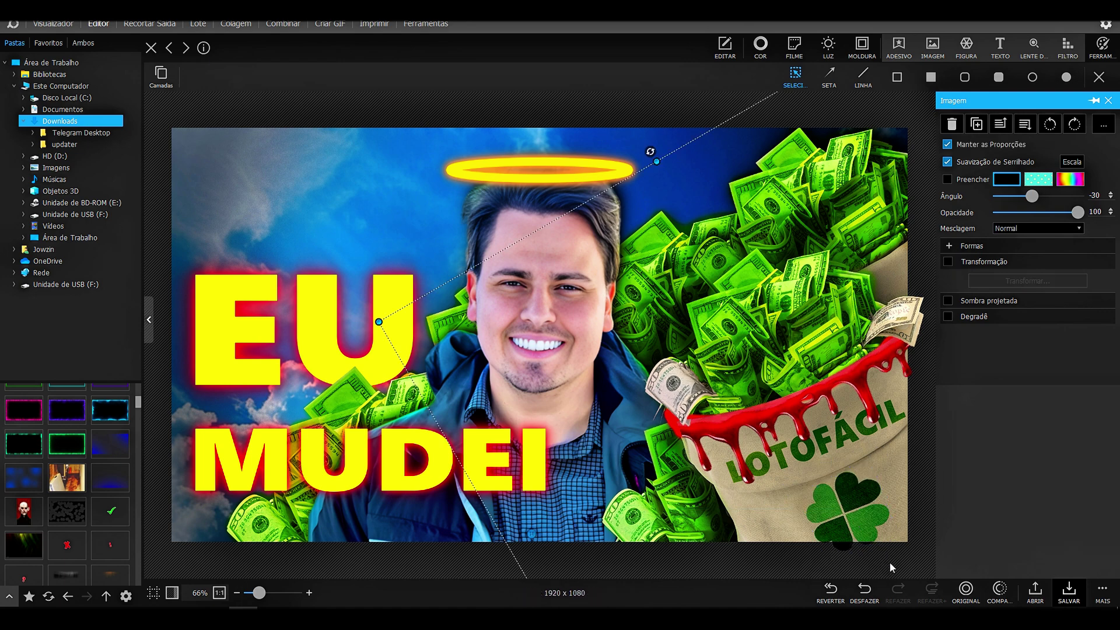
left_click(1026, 281)
left_click_drag(862, 301, 855, 306)
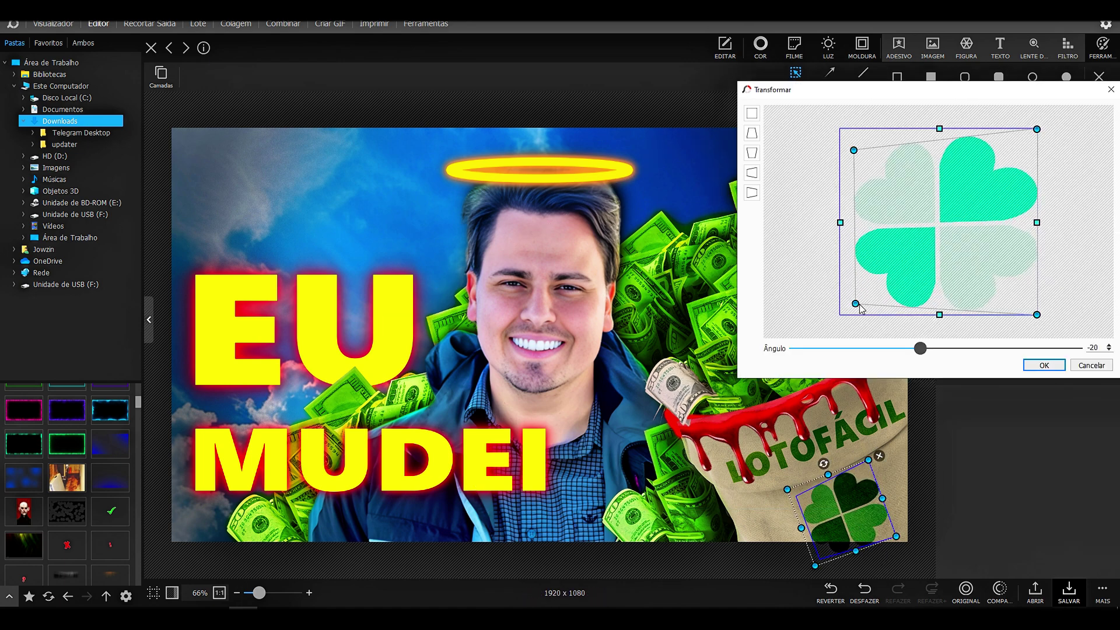
key("Return")
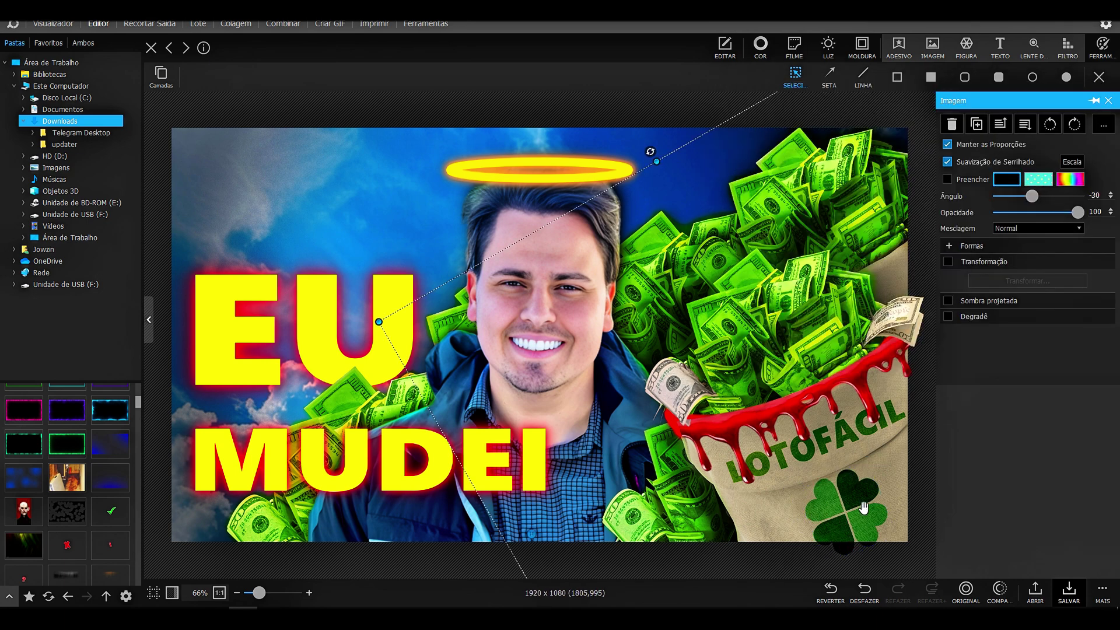
- Merge all layers of the thumbnail into a single image
right_click(863, 506)
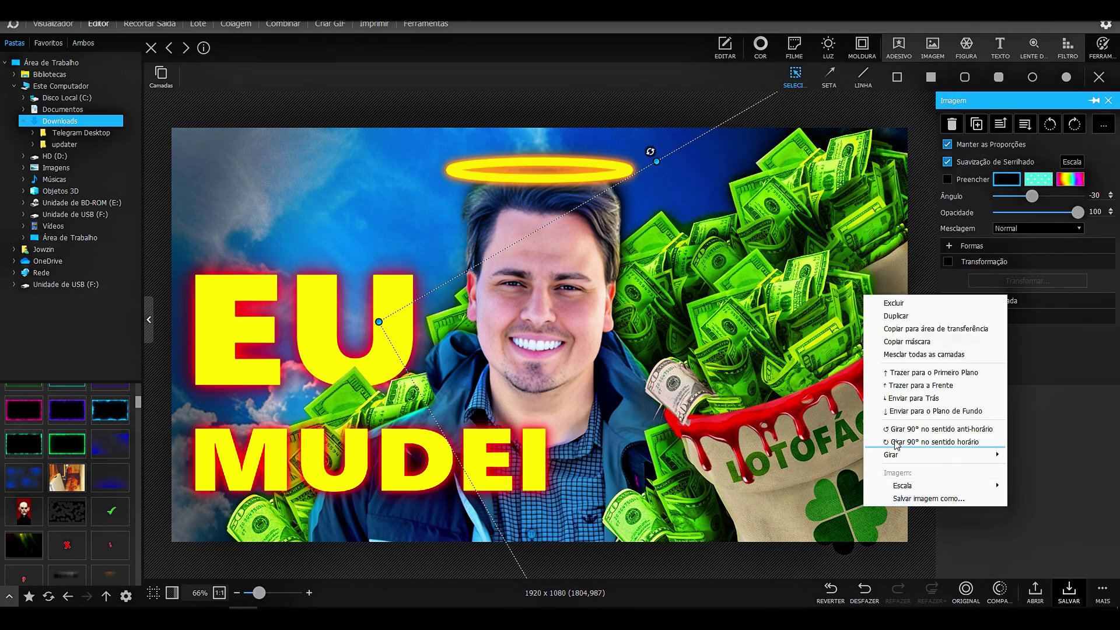
left_click(909, 354)
left_click(613, 318)
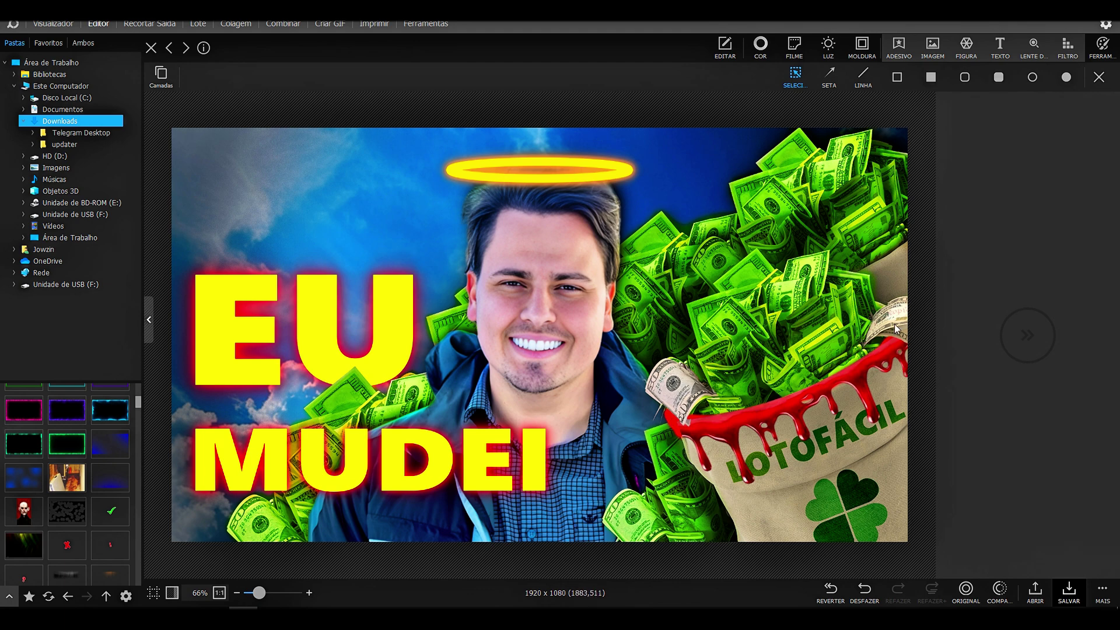
- Start a Preenchimento de Cor adjustment and choose a bright green fill colour
left_click(729, 51)
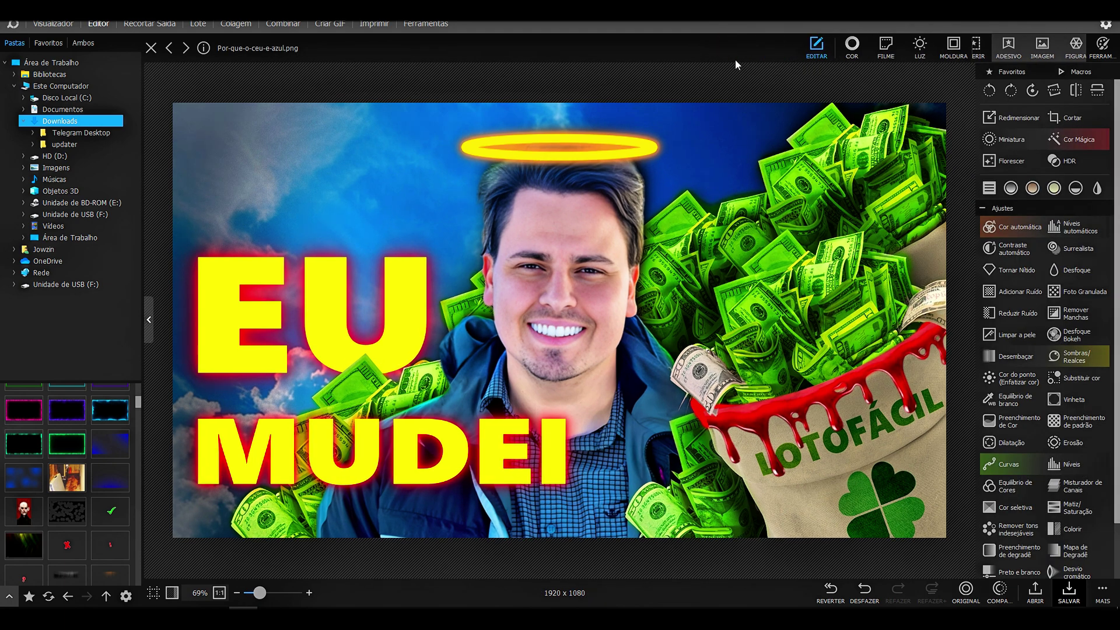
left_click(1001, 428)
left_click(1057, 102)
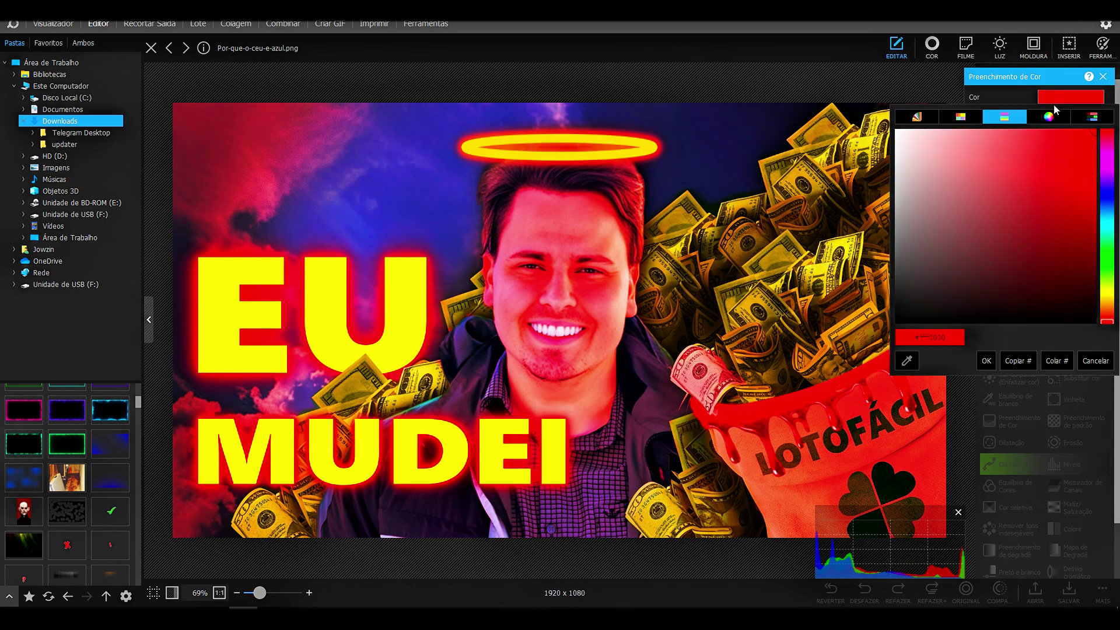
left_click_drag(1096, 287, 1093, 267)
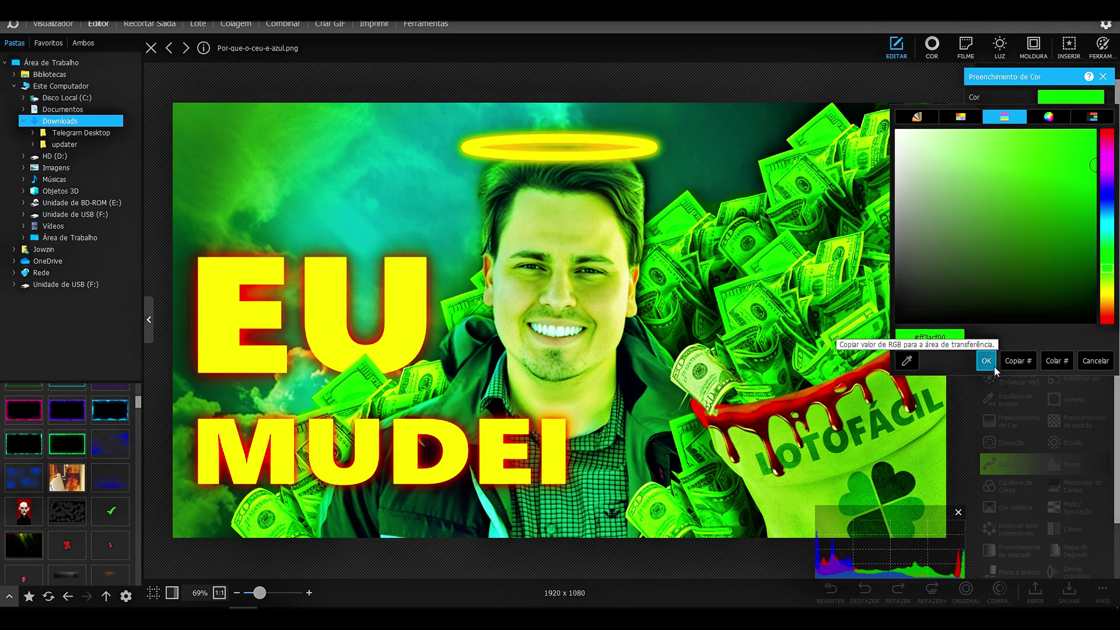
left_click(993, 366)
- Mask the green fill with a size 15 brush at opacity 85, paint the two pale banknotes on the bag's rim and apply
key("m")
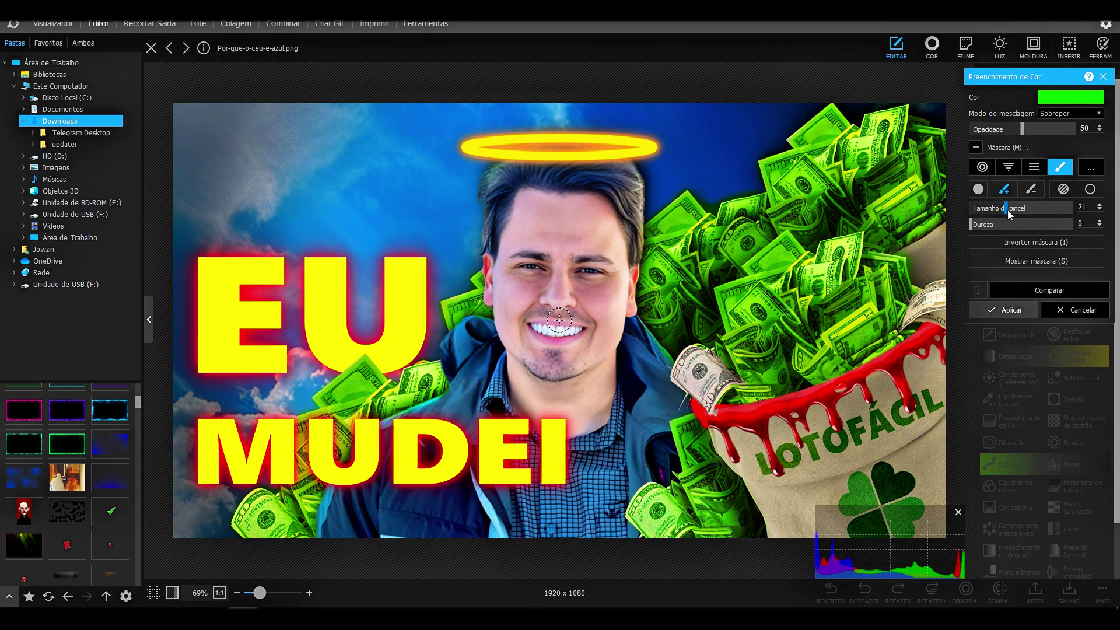
left_click_drag(1006, 207, 995, 208)
left_click_drag(1022, 129, 1058, 128)
left_click_drag(682, 356, 740, 385)
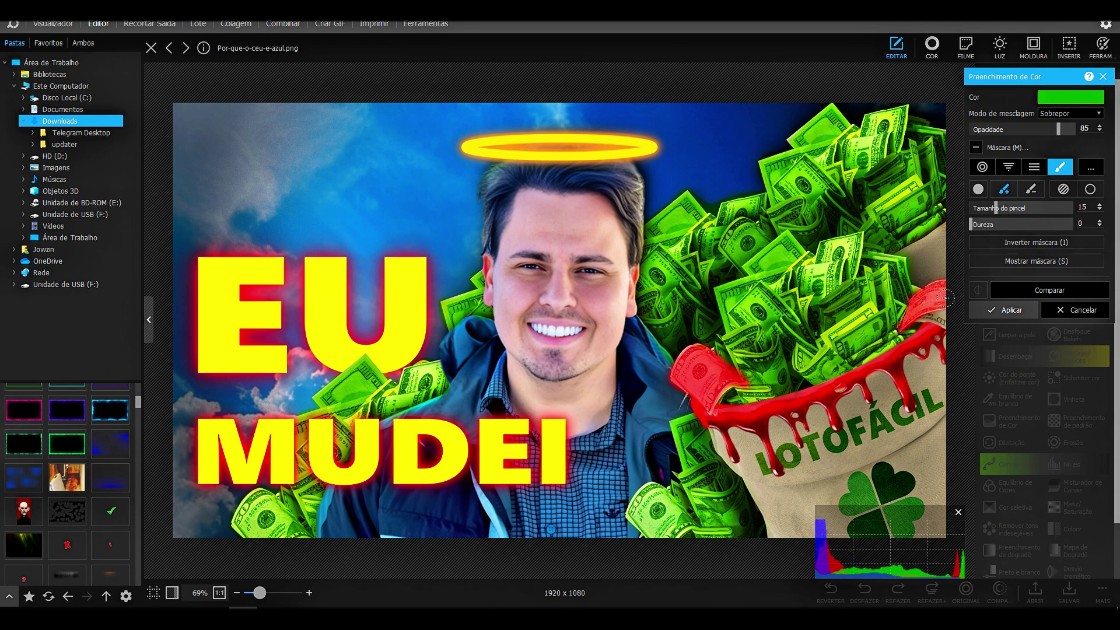
left_click_drag(946, 298, 928, 324)
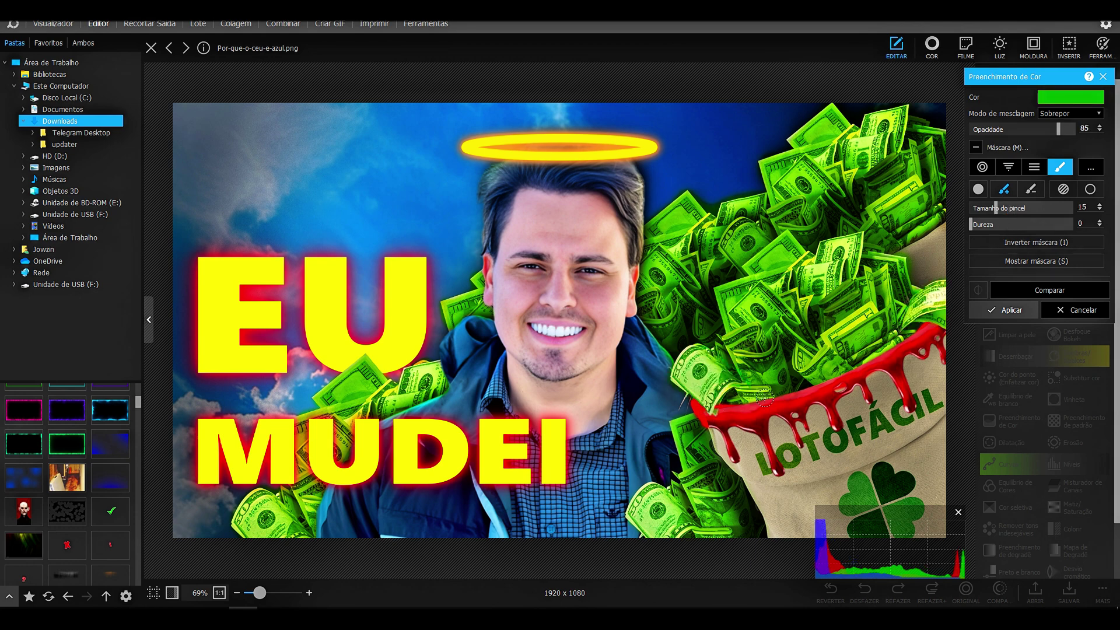
left_click(1019, 310)
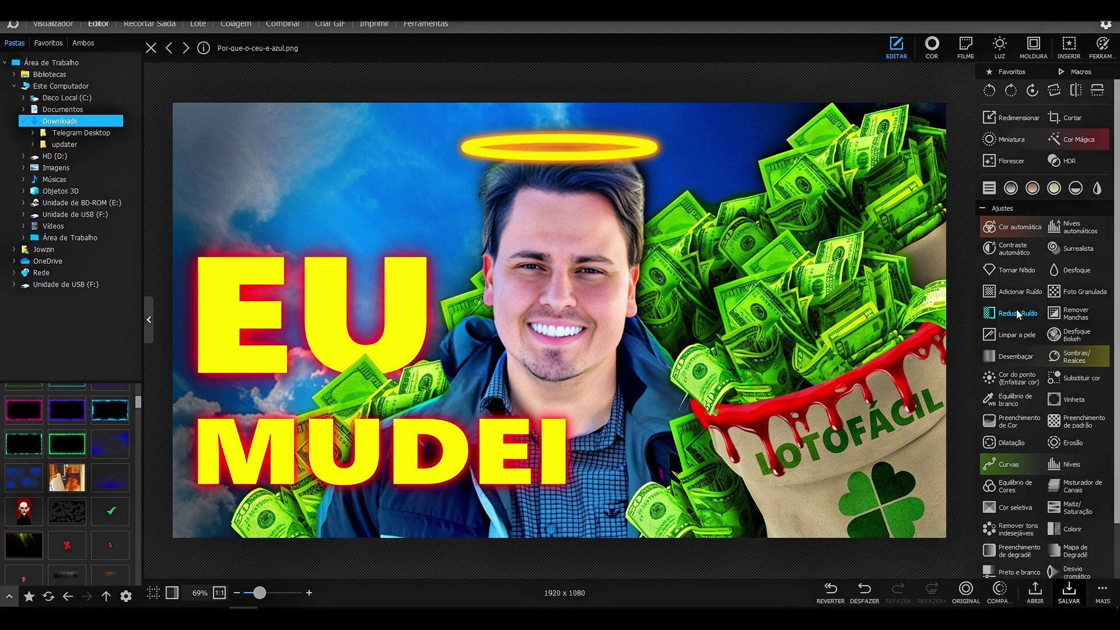
- Apply a red Preenchimento de Cor in Sobrepor mode at opacity 50, using a size 15 brush mask on the bag's blood
left_click(1011, 421)
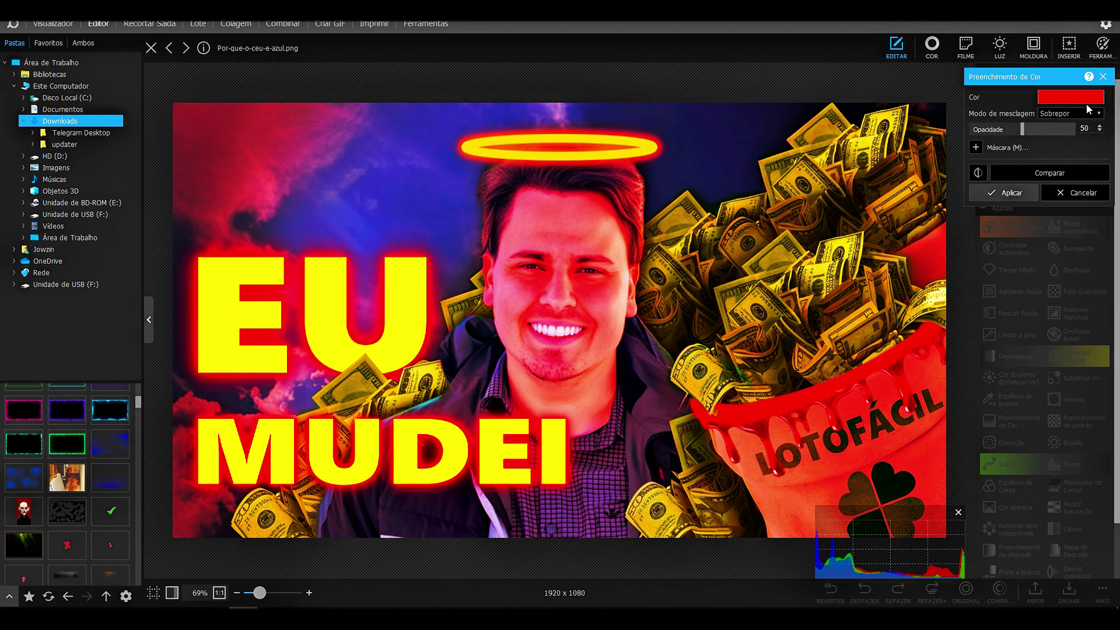
left_click(975, 147)
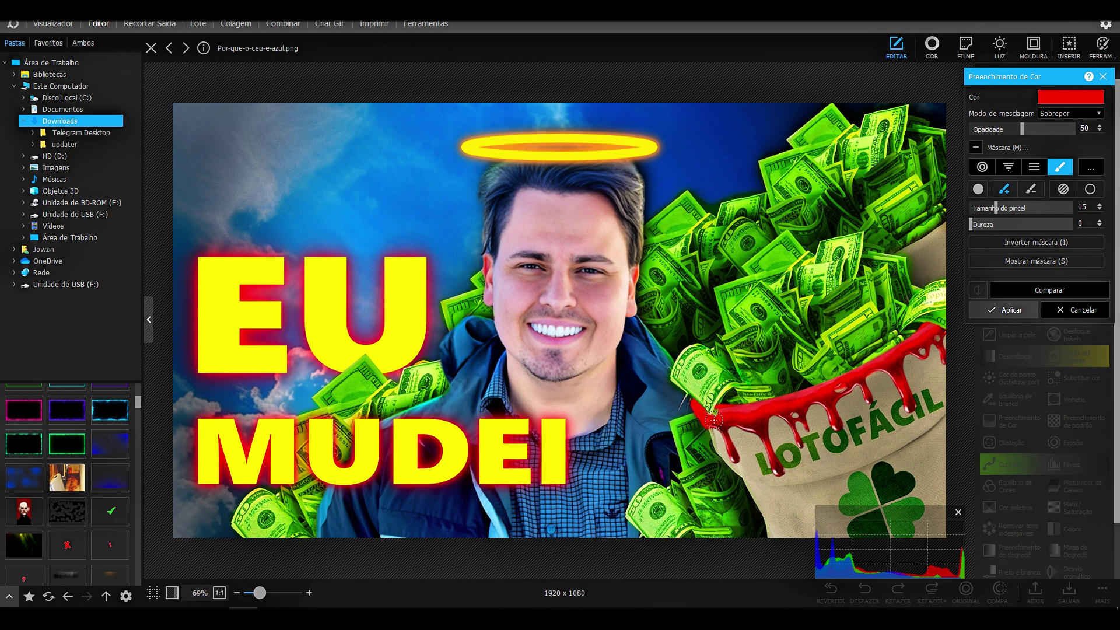
left_click(1017, 309)
- Check the reference thumbnail, then search Google Images for "Blood png"
mouse_move(268, 618)
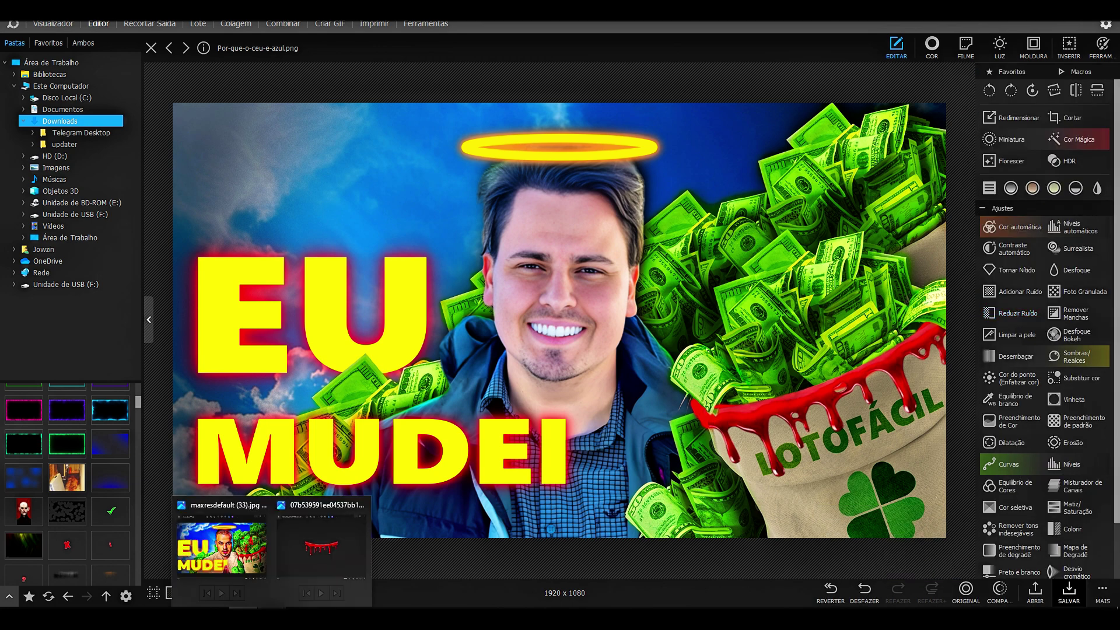
left_click(242, 561)
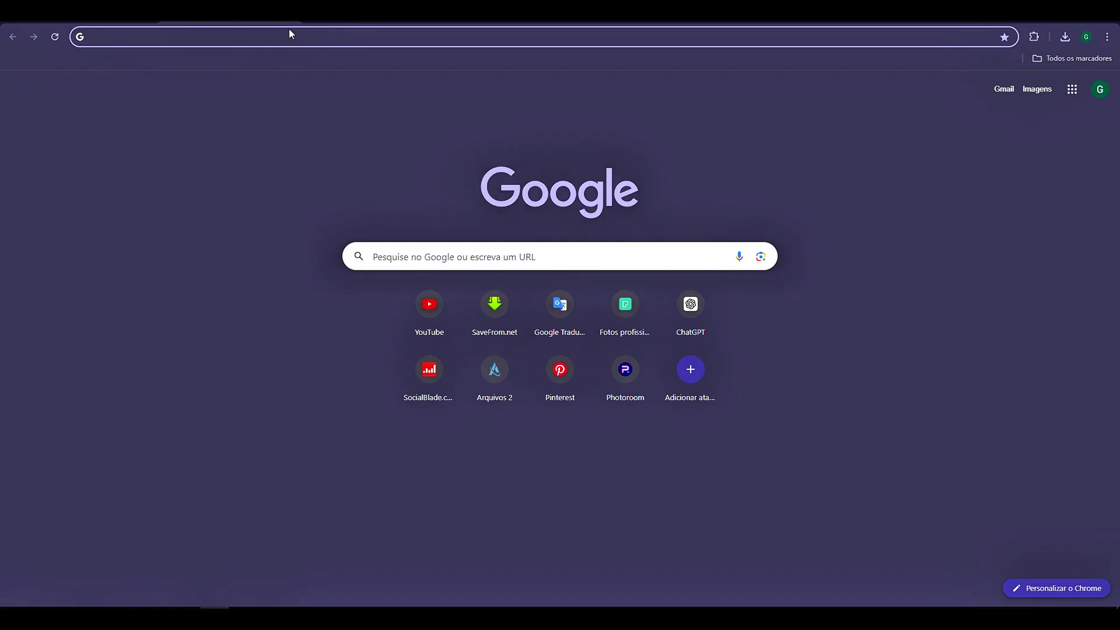
left_click(278, 37)
type("BLOOD PN")
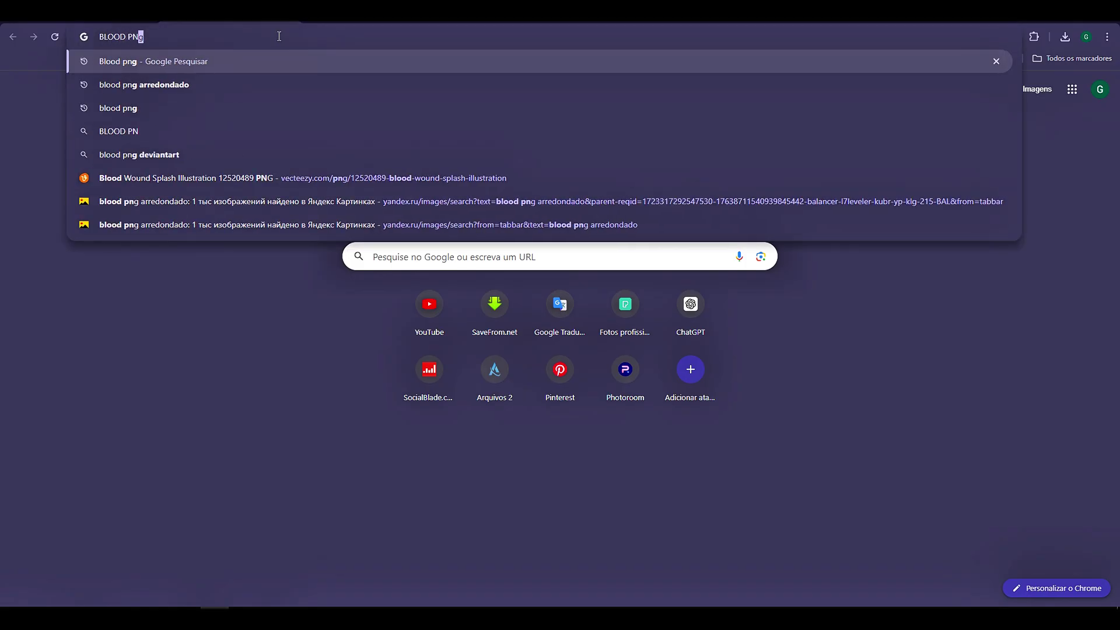
key("Return")
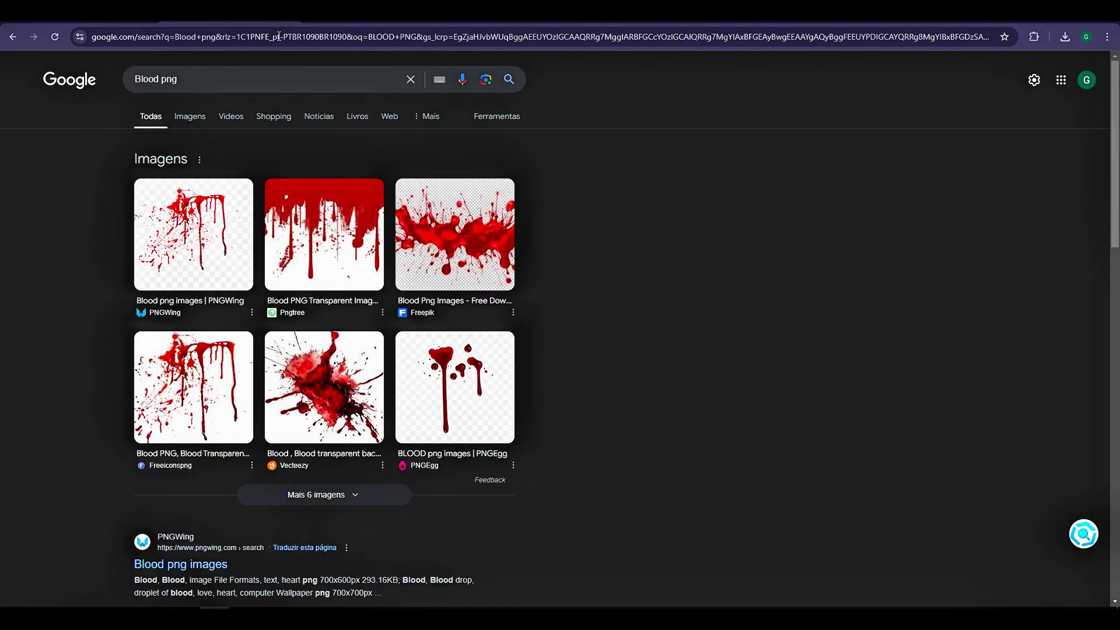
left_click(188, 122)
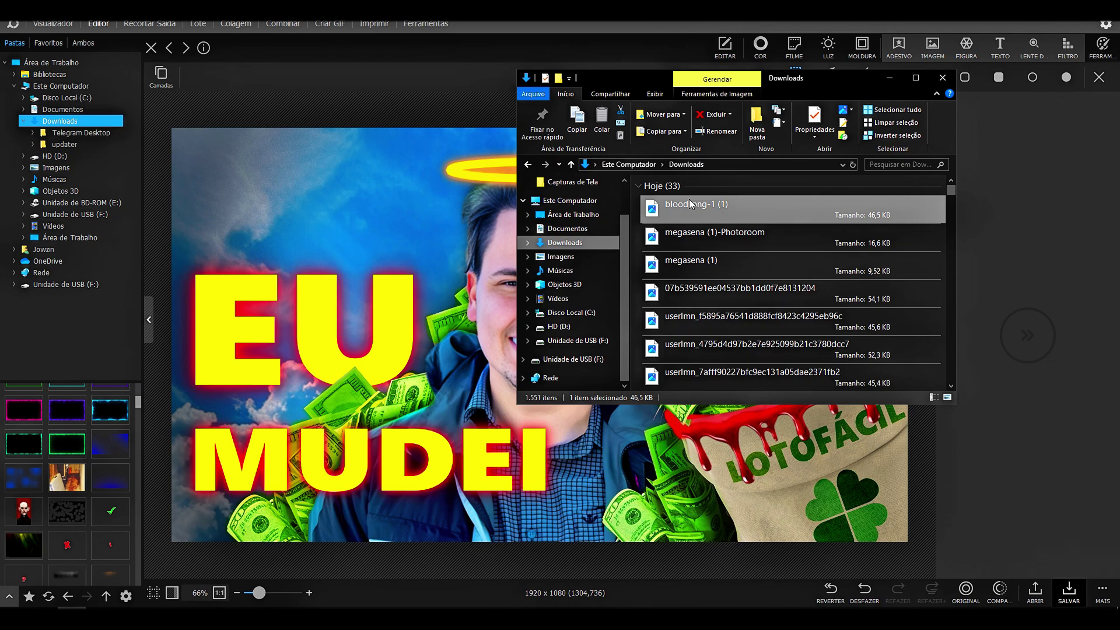
- Add the downloaded blood-png-1 (1) splatter image to the thumbnail and enlarge it toward the money
left_click_drag(688, 198, 409, 385)
left_click(489, 365)
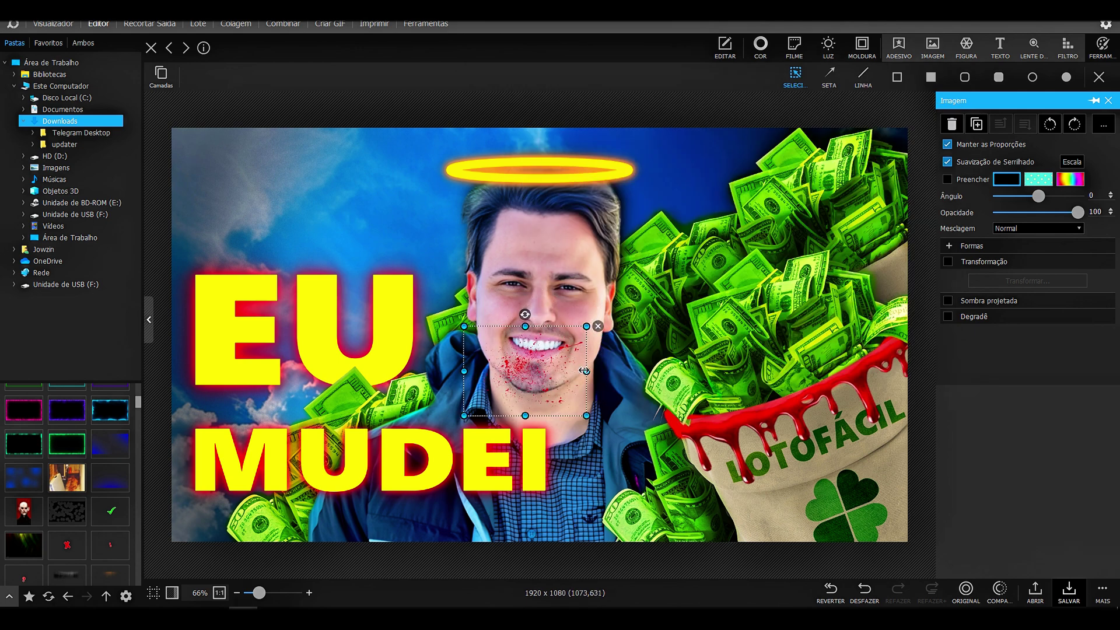
left_click_drag(593, 355, 901, 294)
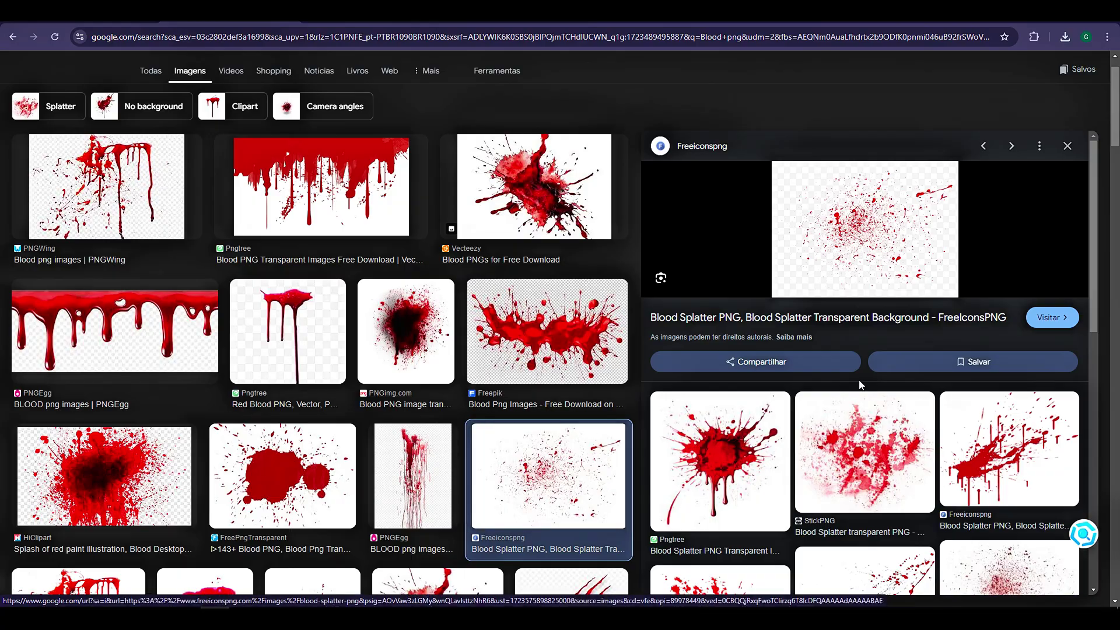
- Browse more blood splatter images, then shrink the large splatter slightly and place it over the money above the bag
scroll(1095, 274, "down", 1)
left_click_drag(1096, 273, 1092, 402)
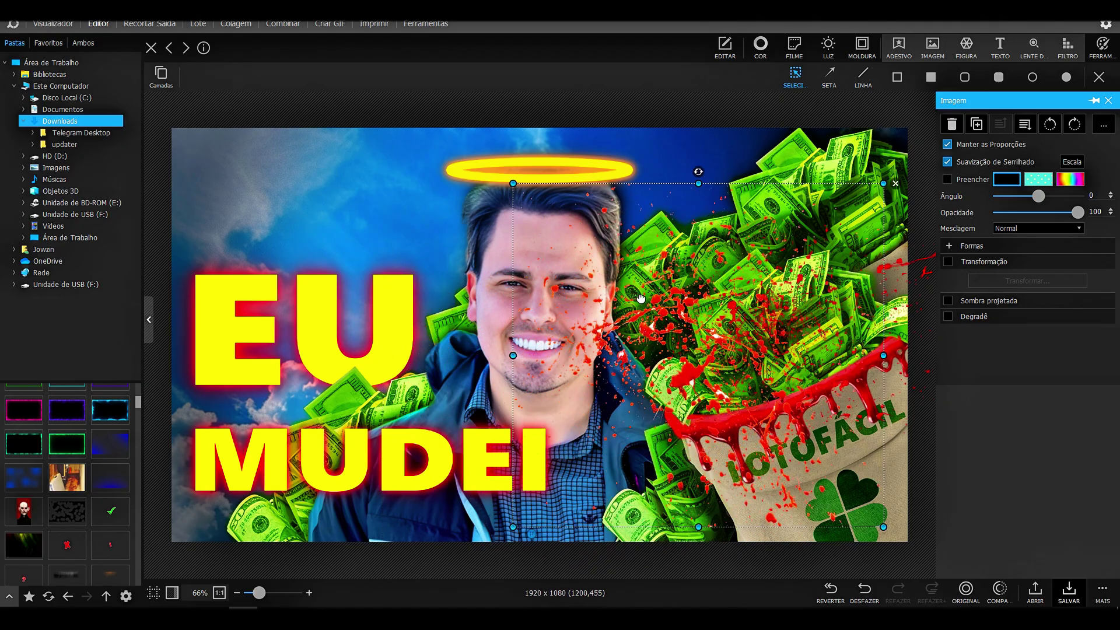
left_click(738, 380)
left_click_drag(737, 380, 599, 312)
- Set the splatter's blend mode to Superexposição de cor, move it down onto the bag's rim and shrink it slightly
left_click(1044, 228)
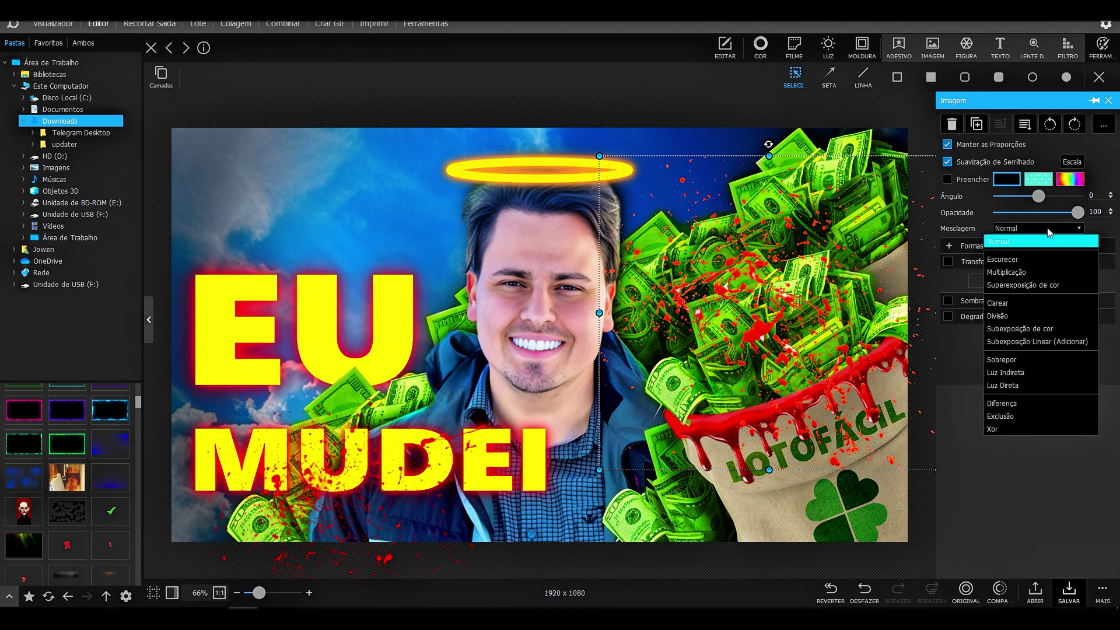
left_click(1032, 289)
left_click_drag(799, 281, 821, 343)
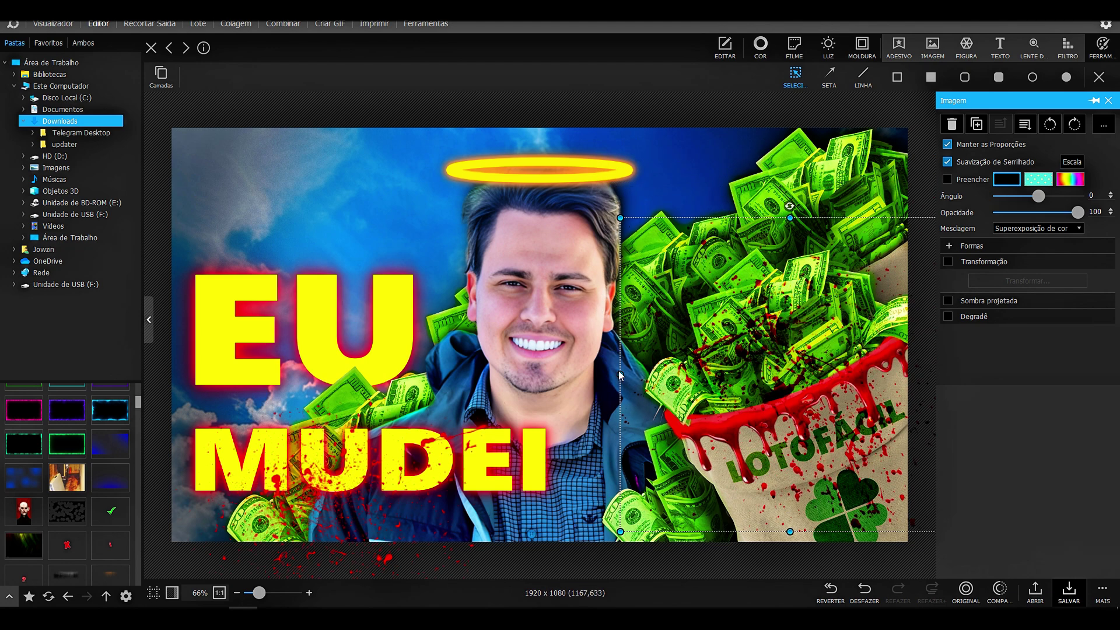
left_click_drag(621, 374, 680, 352)
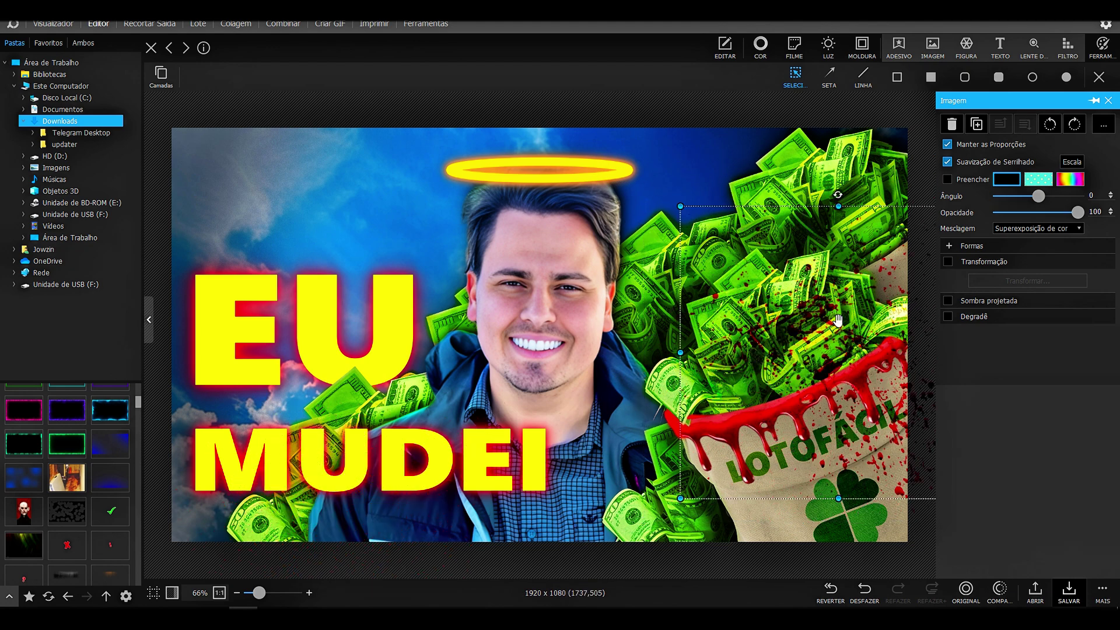
- Duplicate the blended blood splatter and place the copy over the bag's lower-left side and the banknotes beside it
right_click(797, 299)
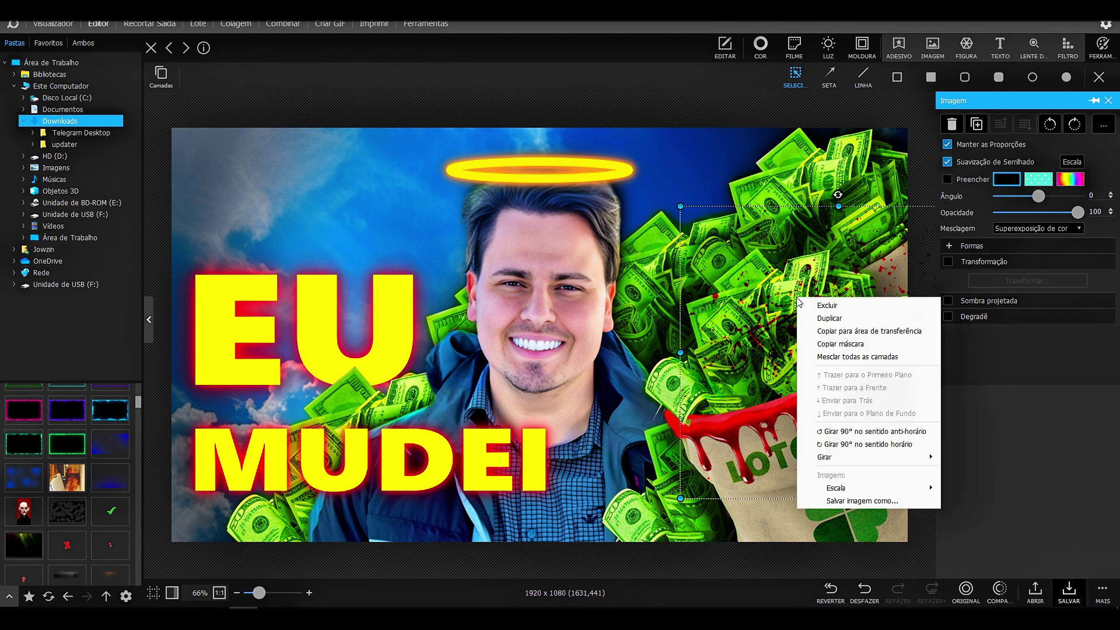
left_click(832, 321)
left_click_drag(832, 321, 702, 474)
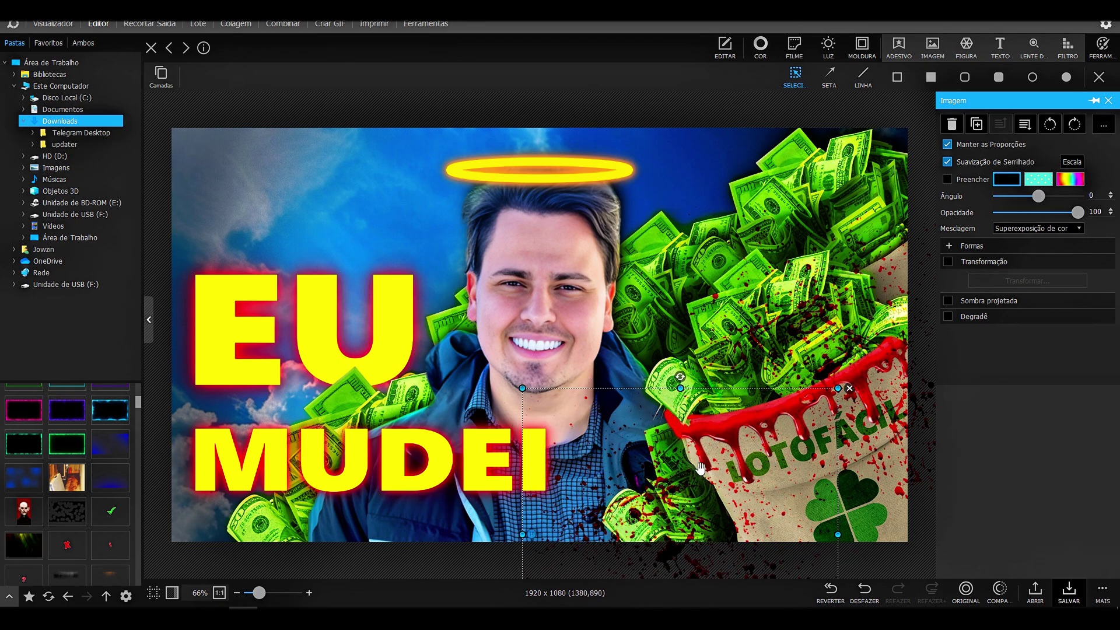
- Save the tall "Blood Splatter Png 4" image from the Google Images results to Downloads
key("alt+Tab")
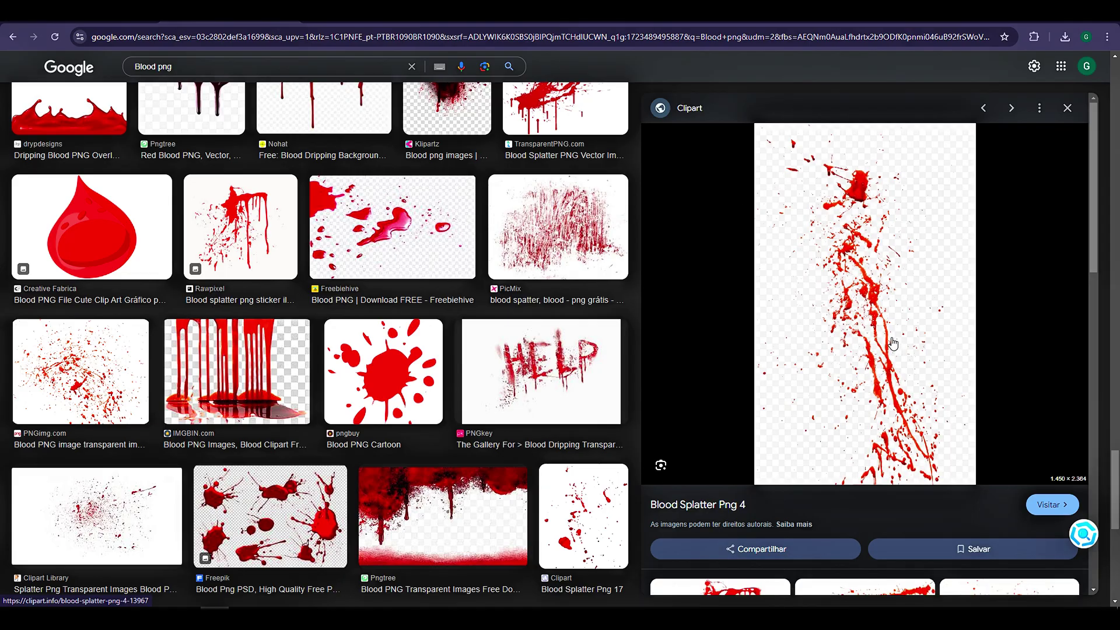
right_click(892, 344)
left_click(955, 259)
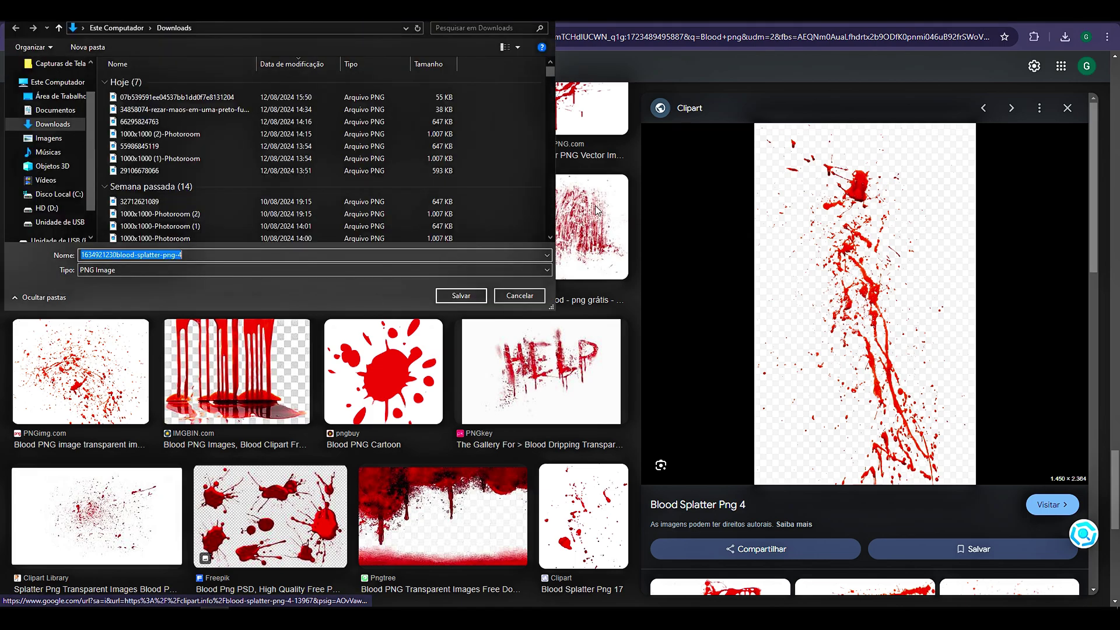
left_click(457, 295)
- Add the downloaded tall blood splatter to the thumbnail and place it over the money between the man and the bag
key("alt+Tab")
left_click(700, 206)
left_click_drag(700, 206, 472, 303)
left_click_drag(540, 334, 669, 350)
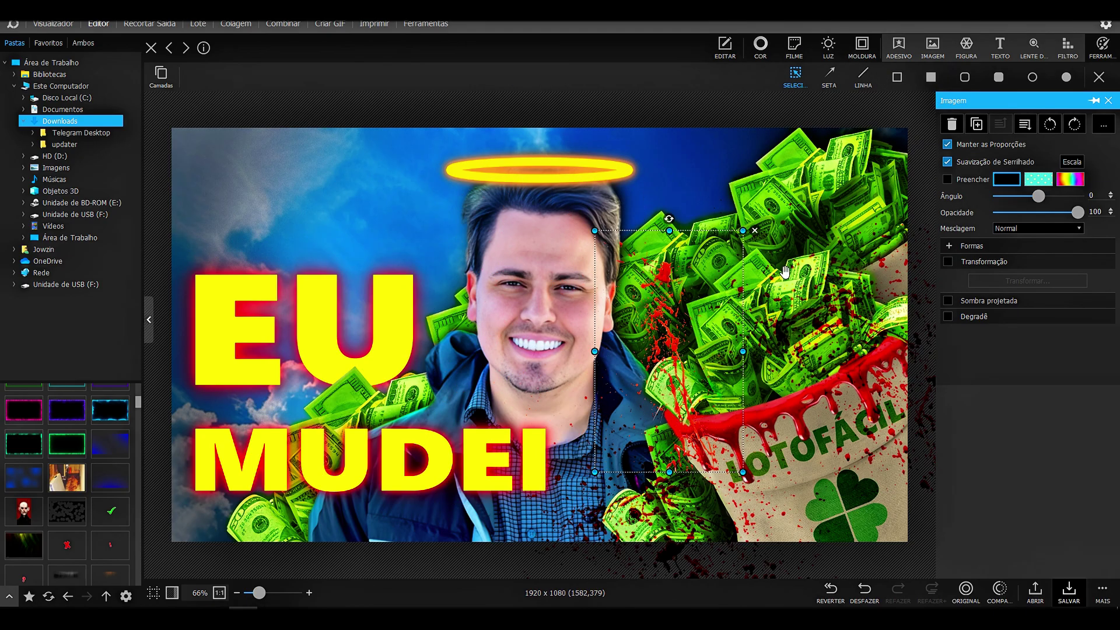
- Set the tall blood splatter's blend mode to Multiplicação and move it over the man's face and jacket
left_click(1038, 228)
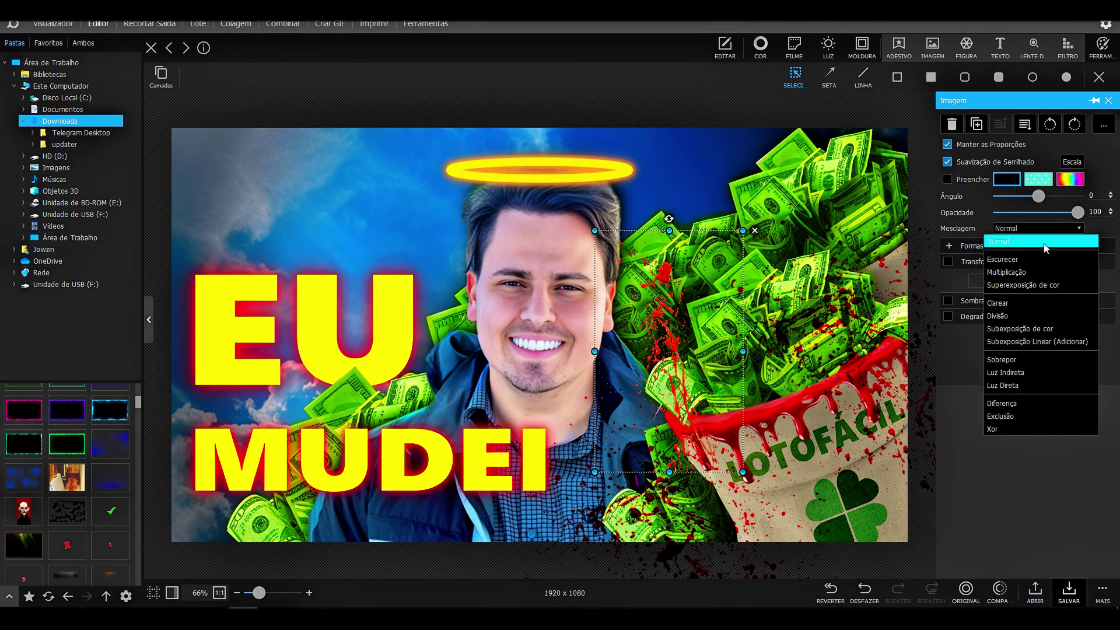
left_click(1042, 272)
left_click_drag(723, 311, 658, 341)
- Enable Transformação for the face splatter and reshape it narrower and shorter over the side of the face facing the money, checking the reference image
left_click(948, 261)
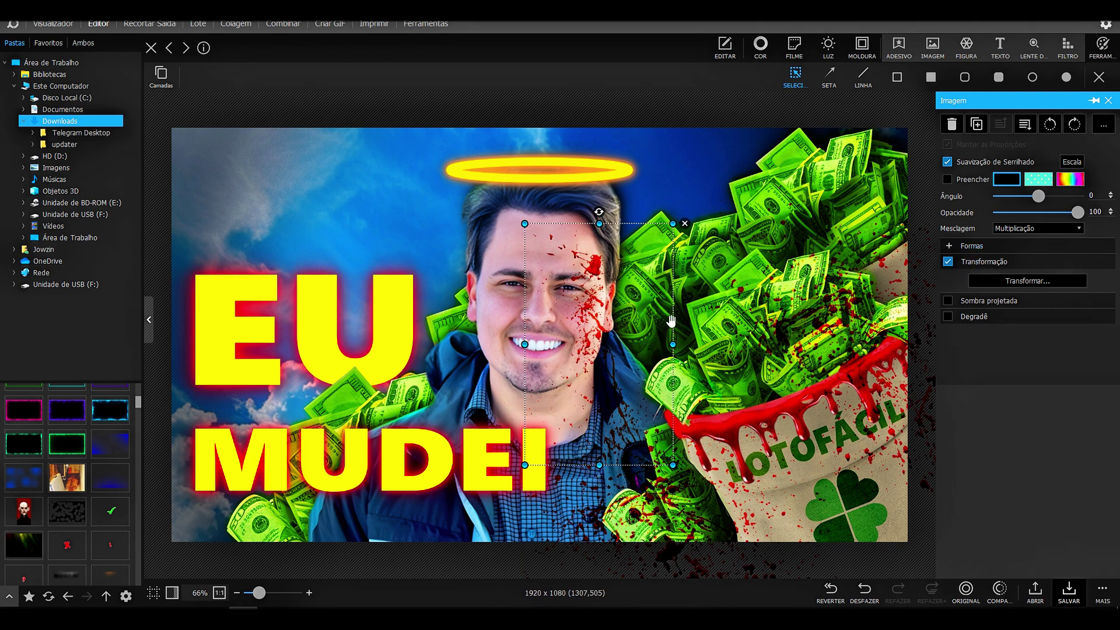
left_click_drag(524, 465, 539, 464)
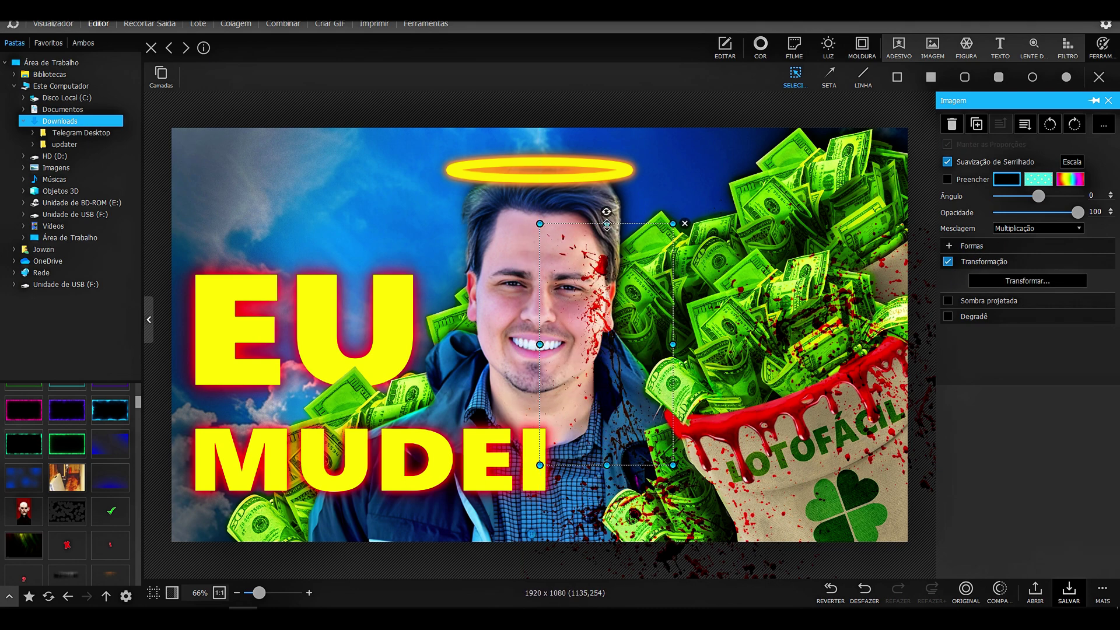
left_click_drag(607, 224, 642, 309)
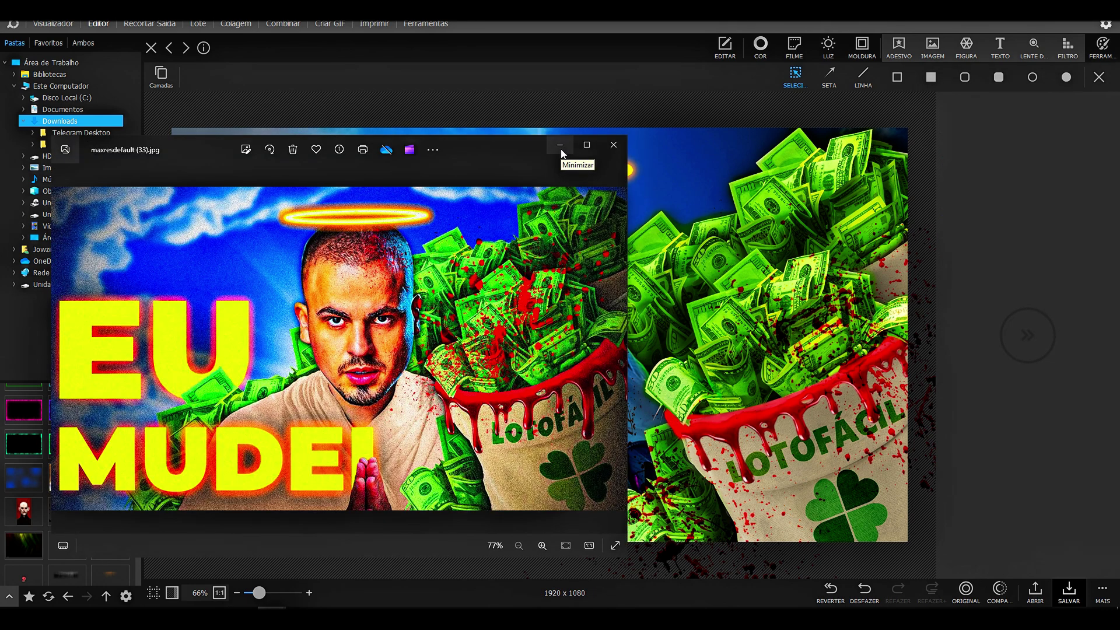
left_click(561, 149)
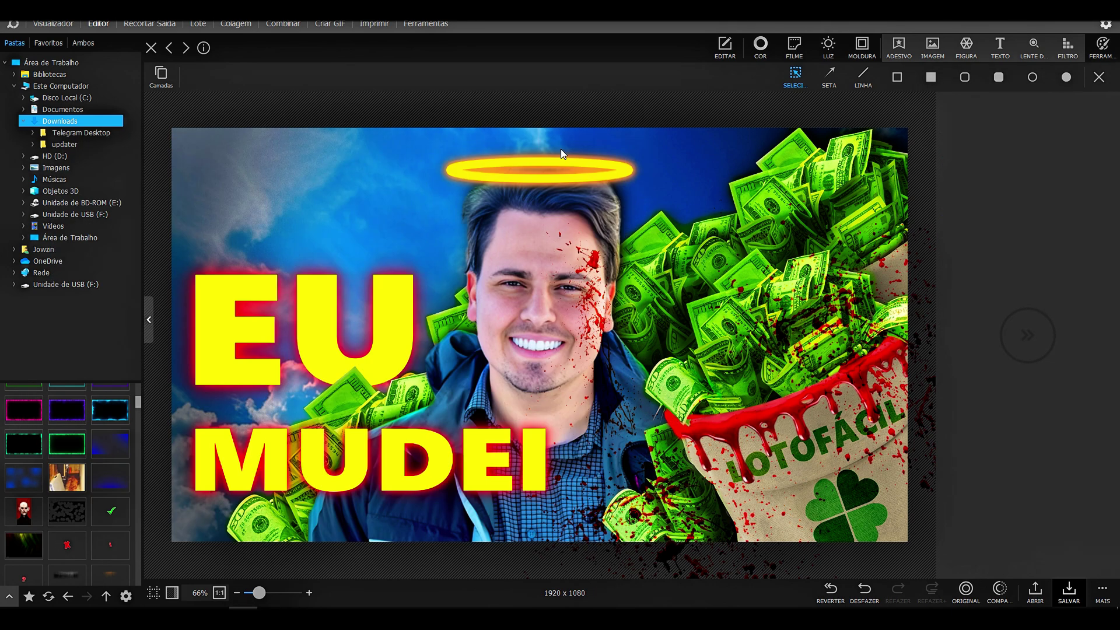
- Merge all layers into the photo with the option that crops objects at its edges, and leave object editing
right_click(600, 274)
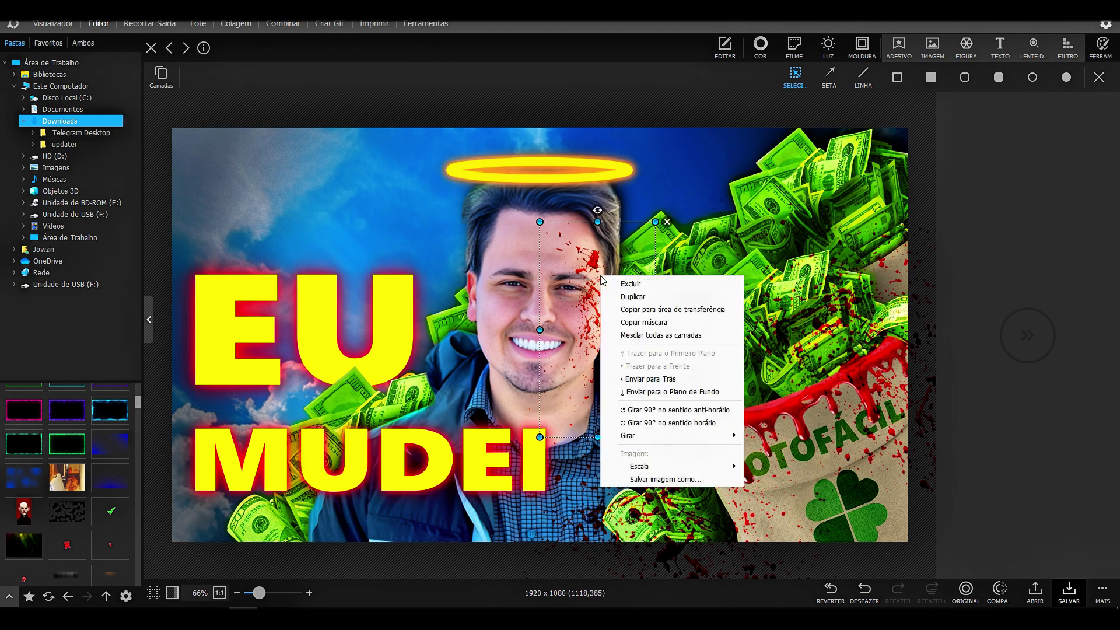
left_click(651, 335)
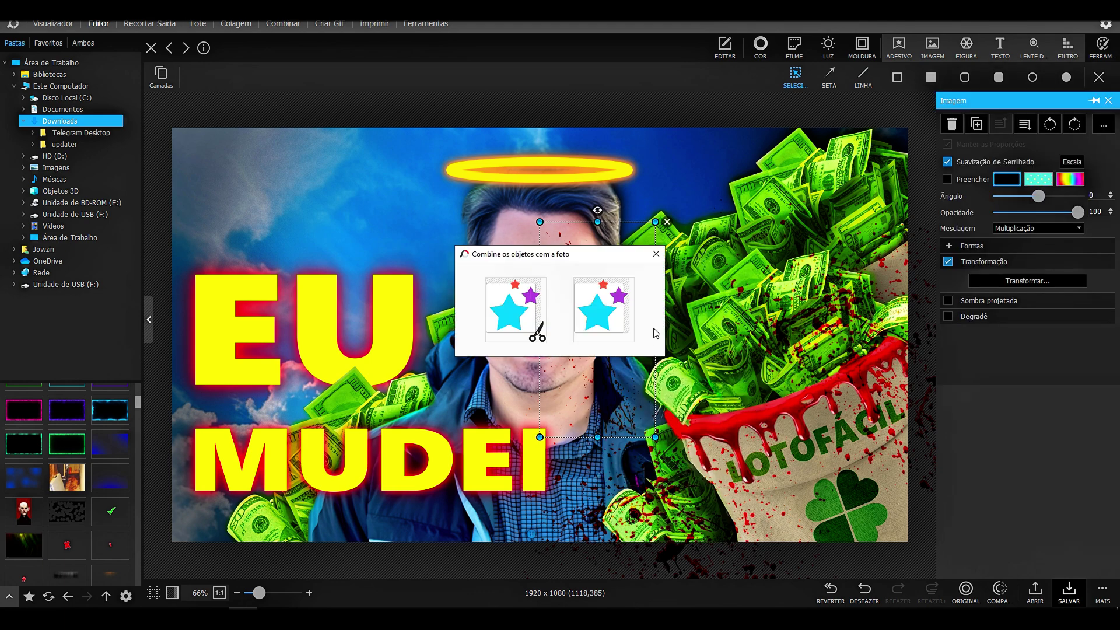
left_click(528, 329)
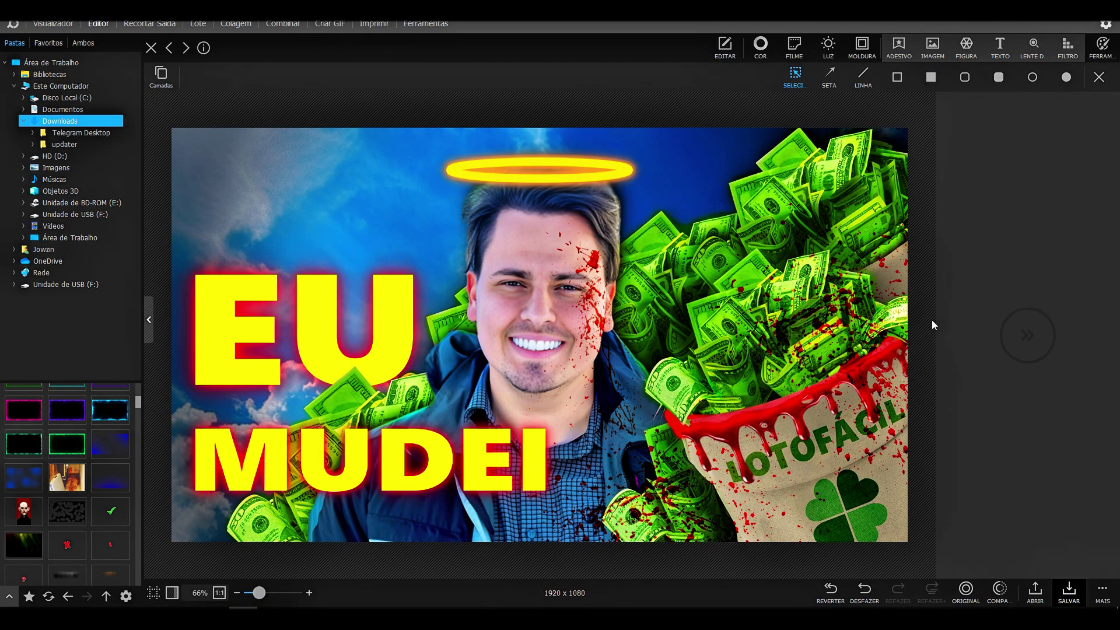
key("Escape")
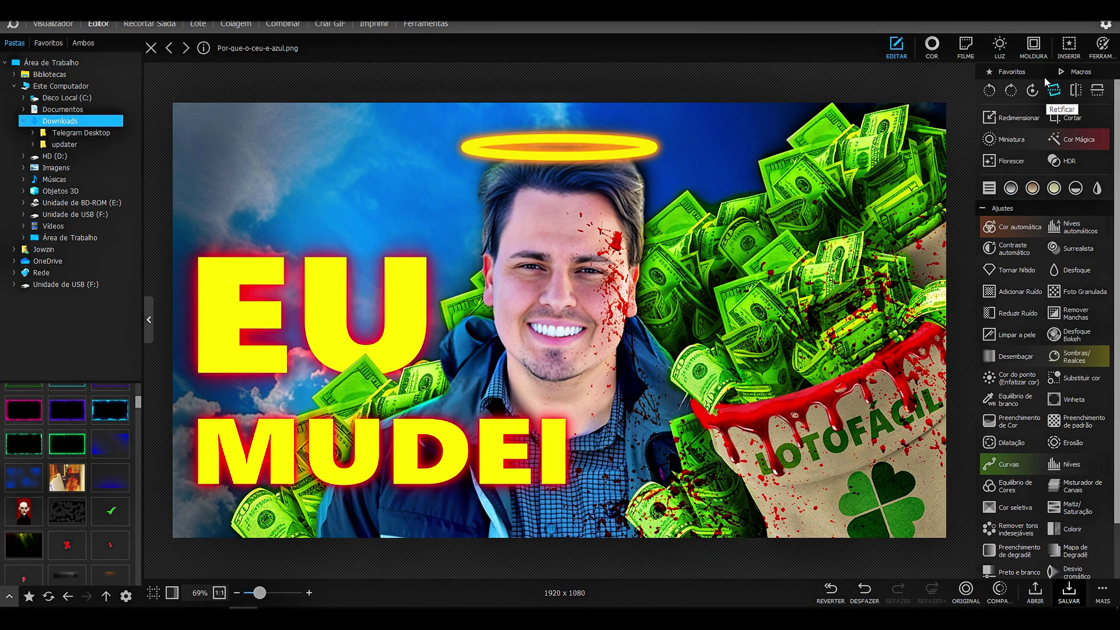
- In the colour adjustments, set Clarear to 7, Aprofundar to 18, Vibração to 22 and Claridade to 18, using the reference thumbnail as a guide
left_click(933, 46)
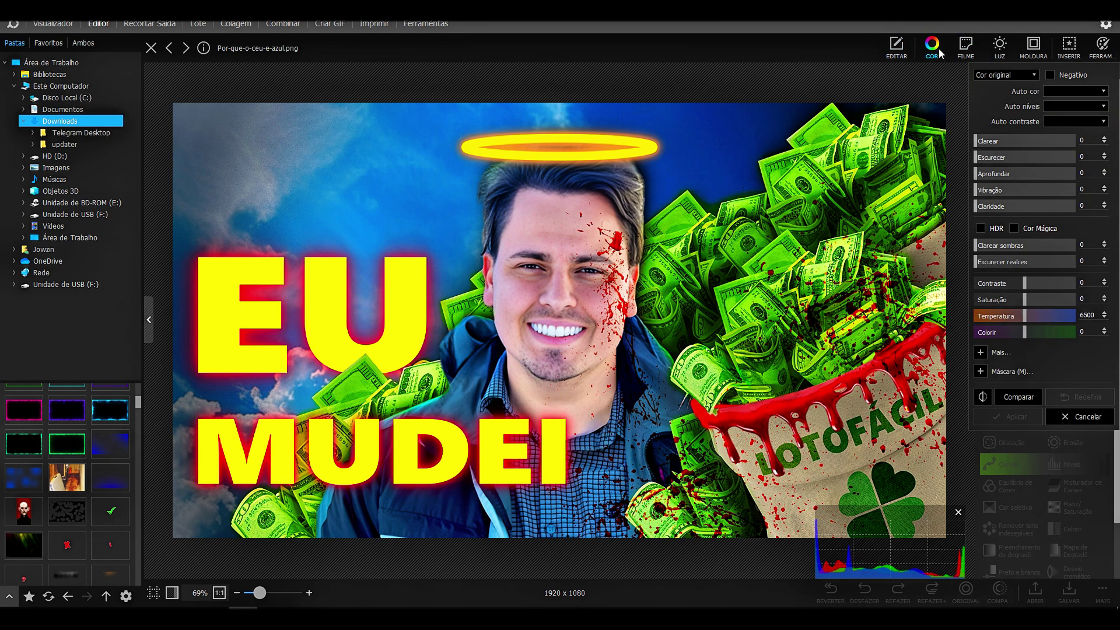
left_click(985, 143)
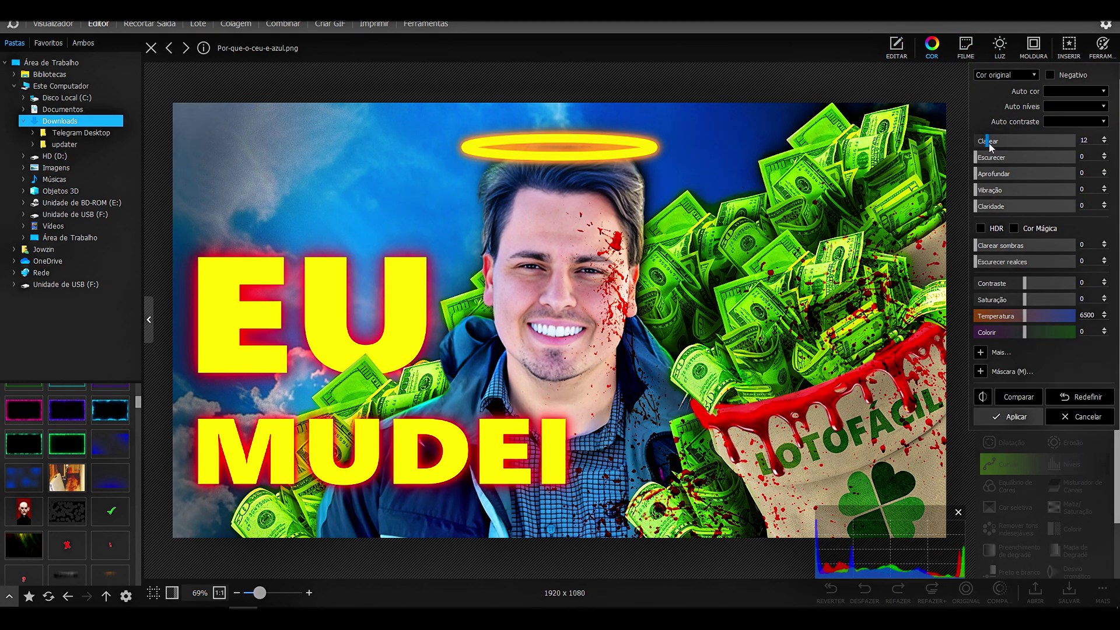
left_click_drag(989, 147, 978, 143)
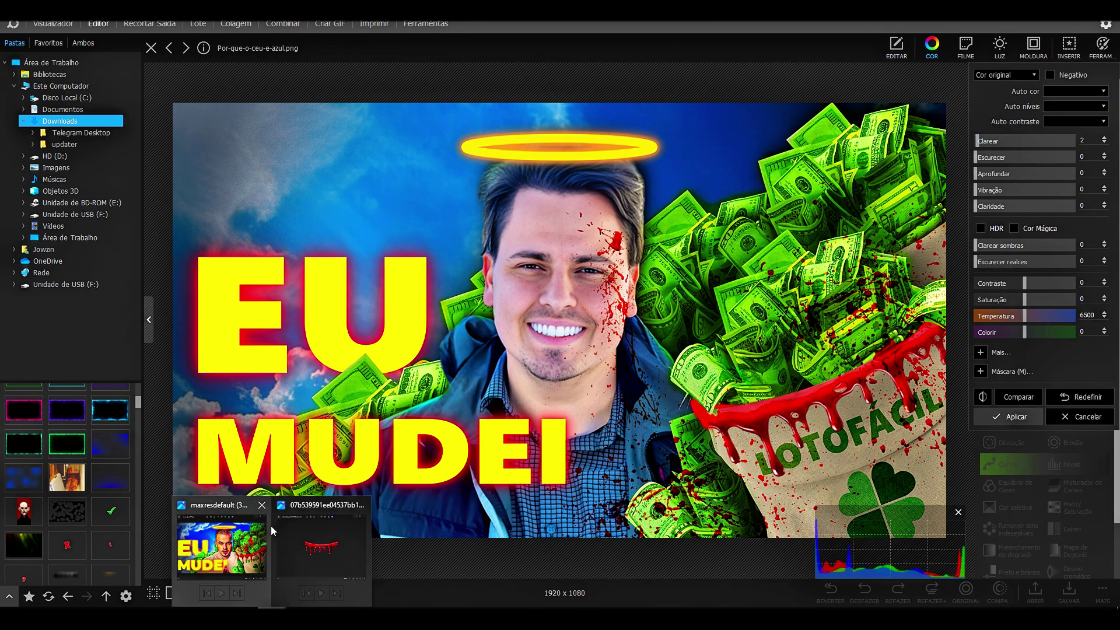
left_click(268, 532)
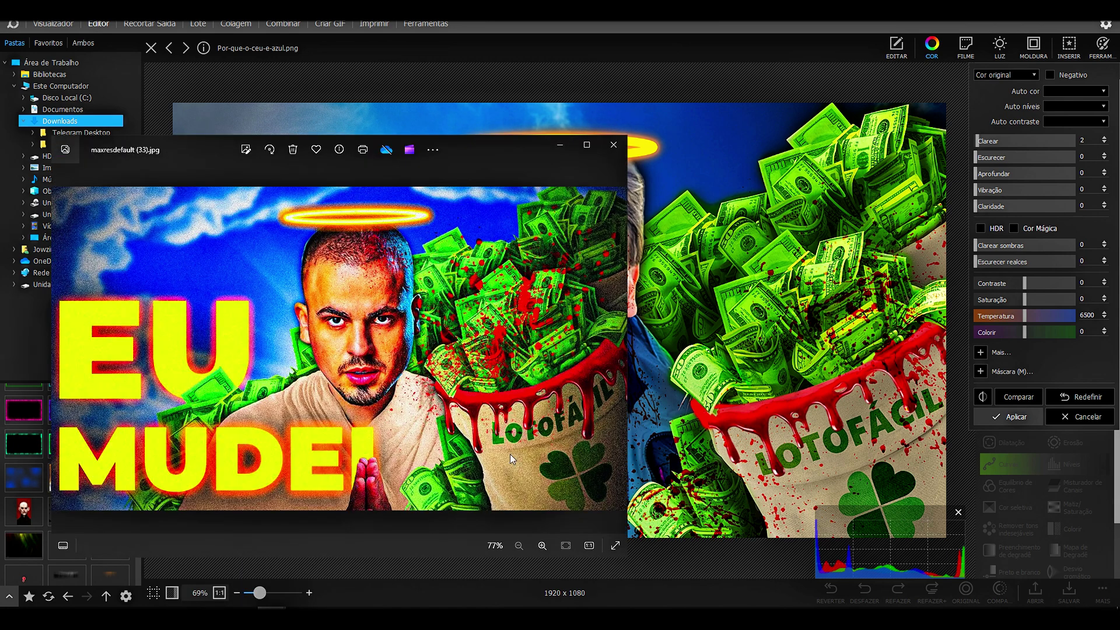
left_click(558, 146)
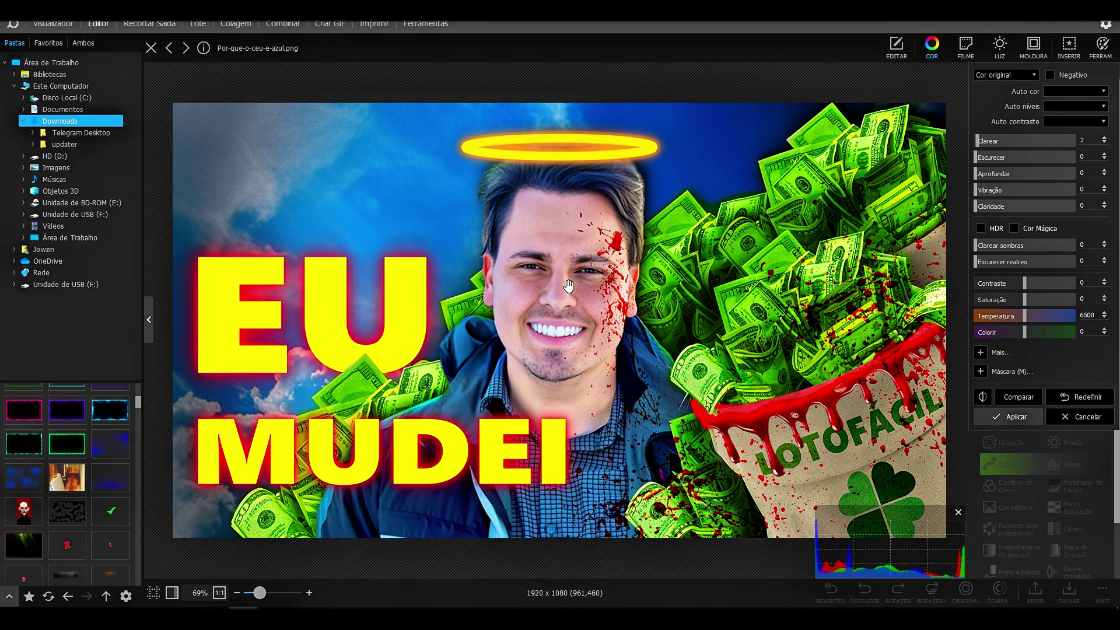
left_click(992, 161)
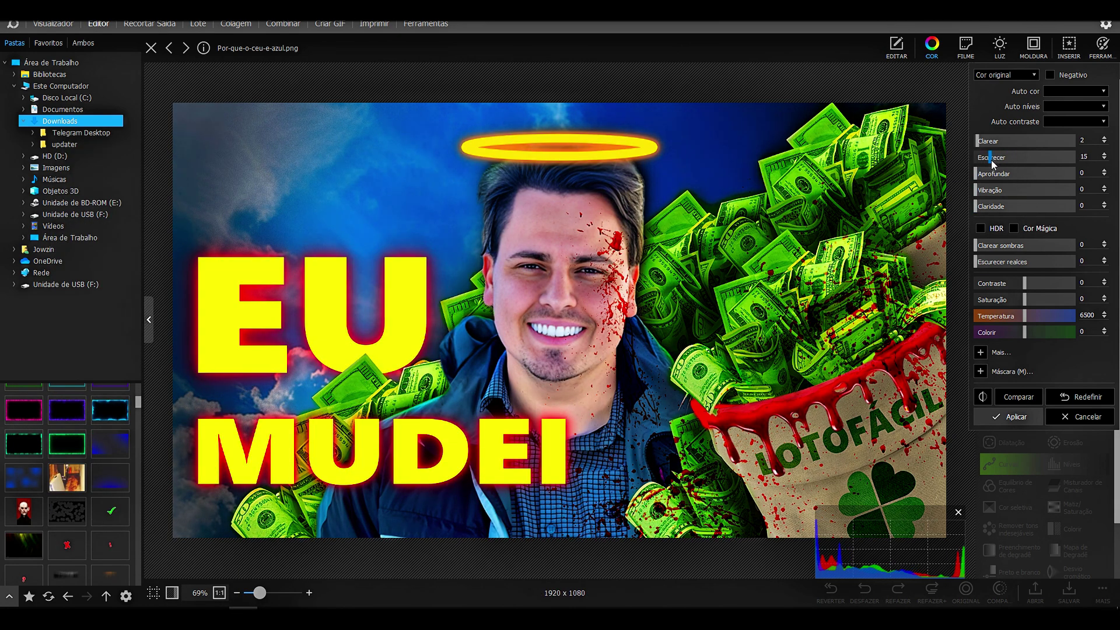
left_click(975, 158)
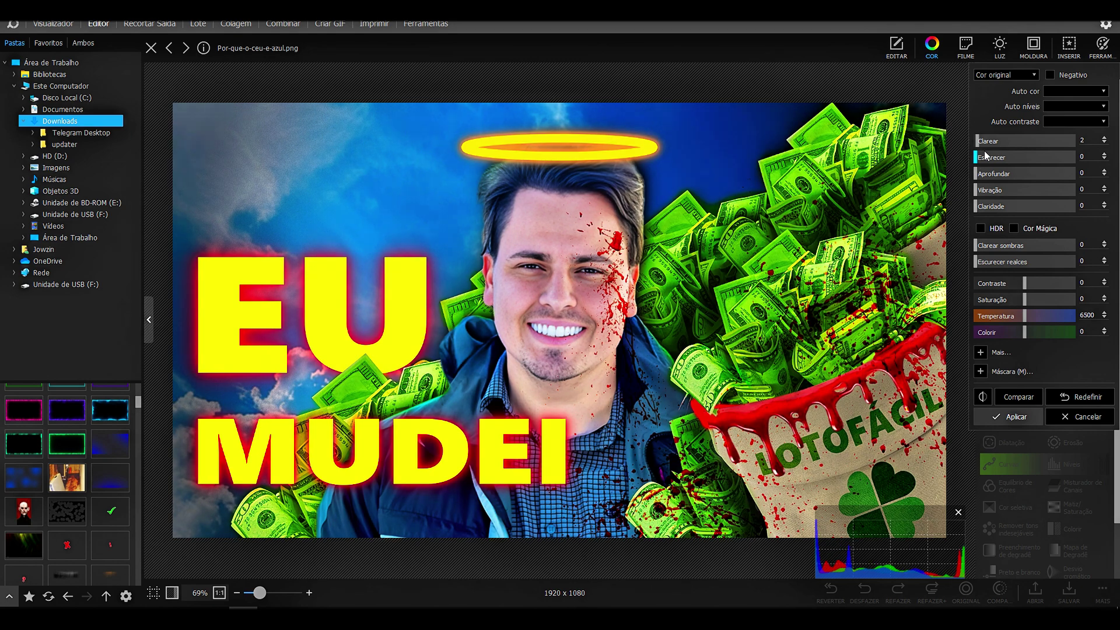
left_click(987, 144)
left_click_drag(982, 175, 995, 176)
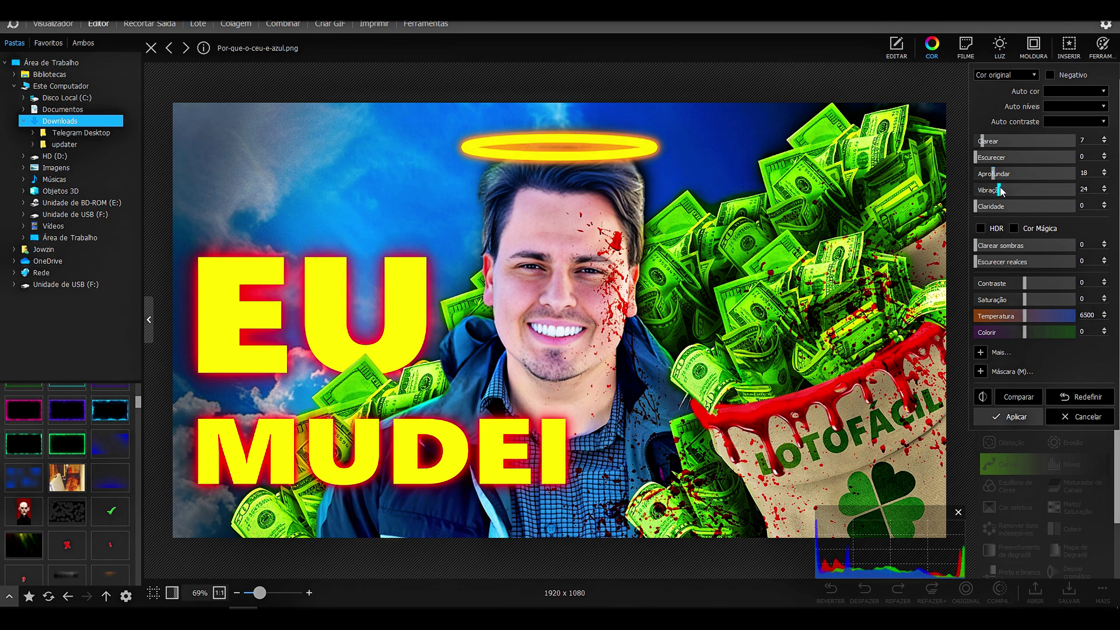
mouse_move(998, 190)
left_mouse_down()
mouse_move(1021, 191)
mouse_move(1000, 193)
mouse_move(1000, 204)
left_mouse_up()
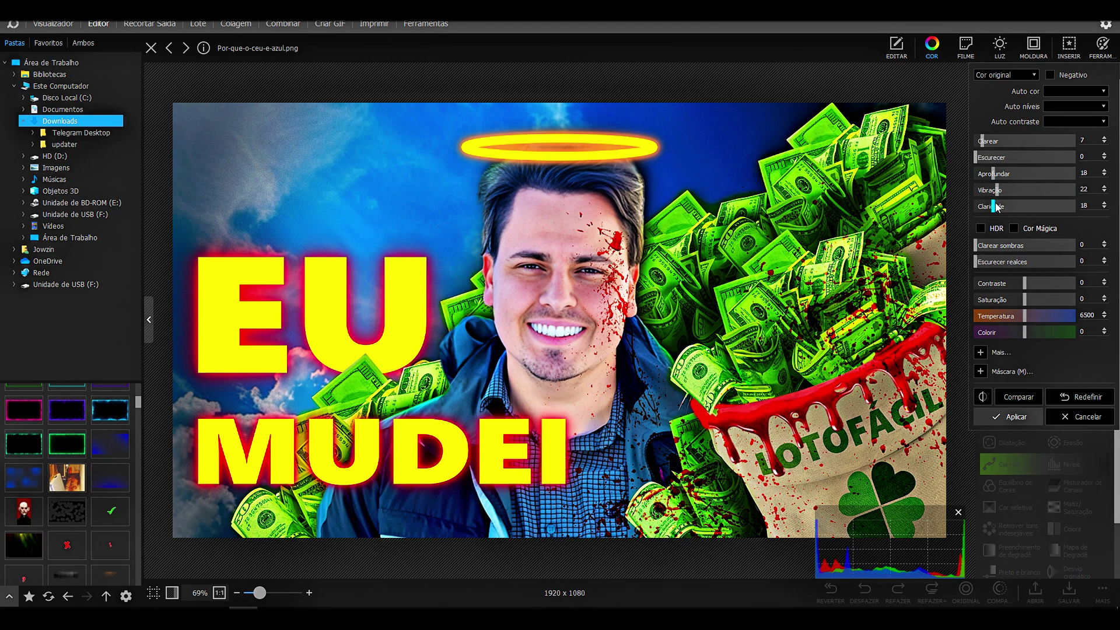
- Set Escurecer realces to 9, Saturação to 17 and Temperatura to 6549, compare with the original and apply the colour adjustments
left_click(984, 261)
left_click_drag(1024, 299, 1037, 301)
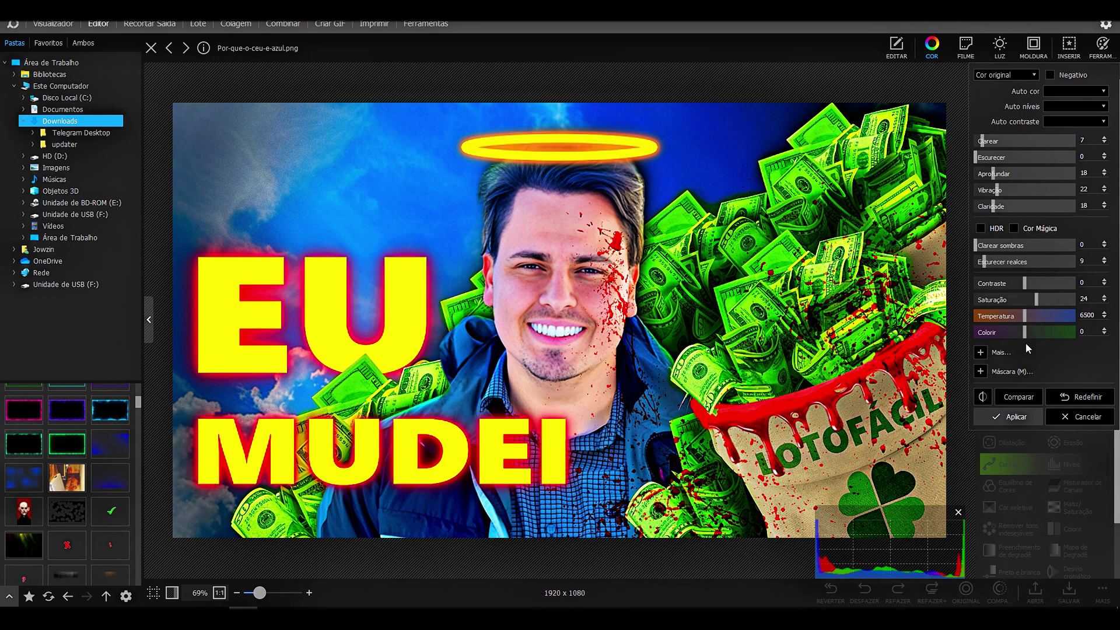
mouse_move(1029, 315)
left_mouse_down()
mouse_move(1016, 316)
mouse_move(1026, 317)
left_mouse_up()
left_click(1021, 400)
left_click_drag(1035, 299, 1032, 299)
left_click(1025, 399)
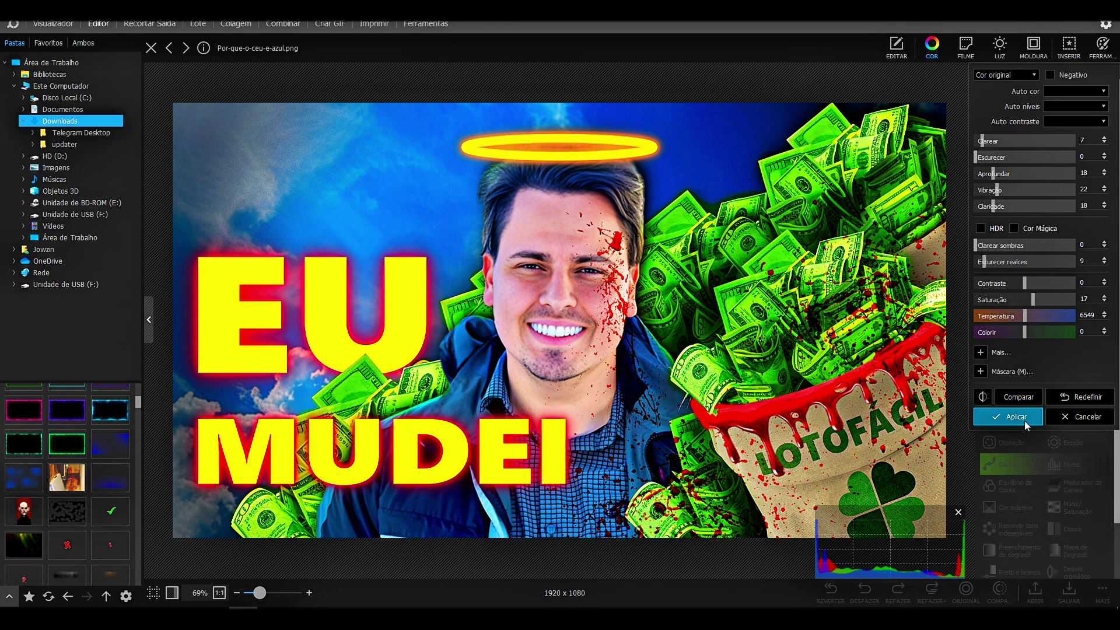
left_click(1015, 417)
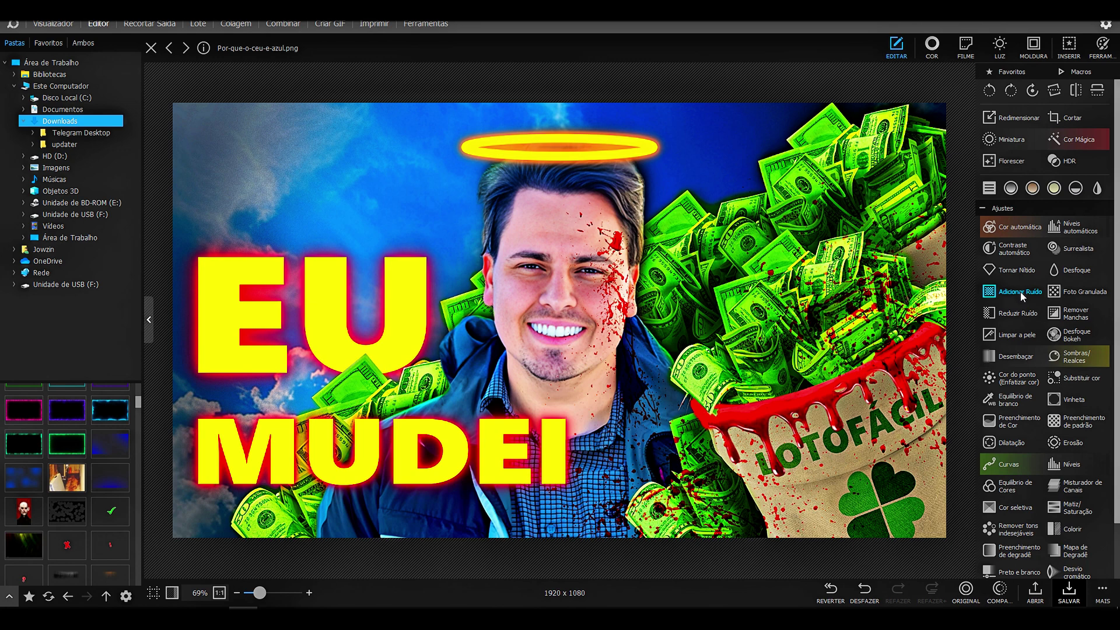
- Add grain with Foto Granulada at a scale of 84 and reduced intensity, matching the reference thumbnail, and apply it
left_click(1077, 294)
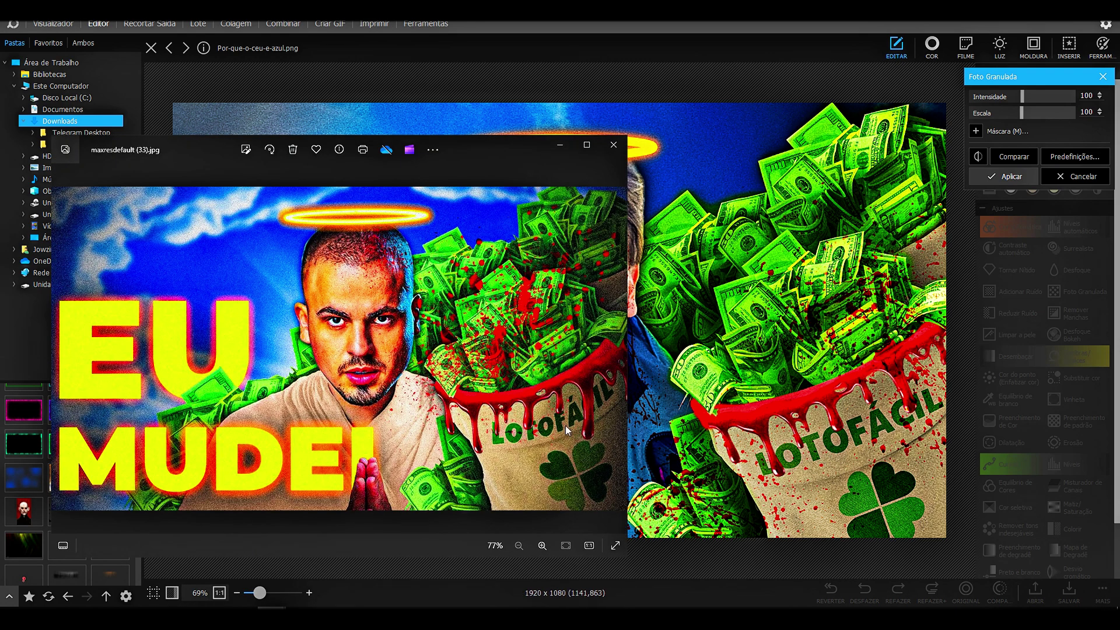
mouse_move(1020, 112)
left_mouse_down()
mouse_move(1005, 113)
mouse_move(1011, 100)
left_mouse_up()
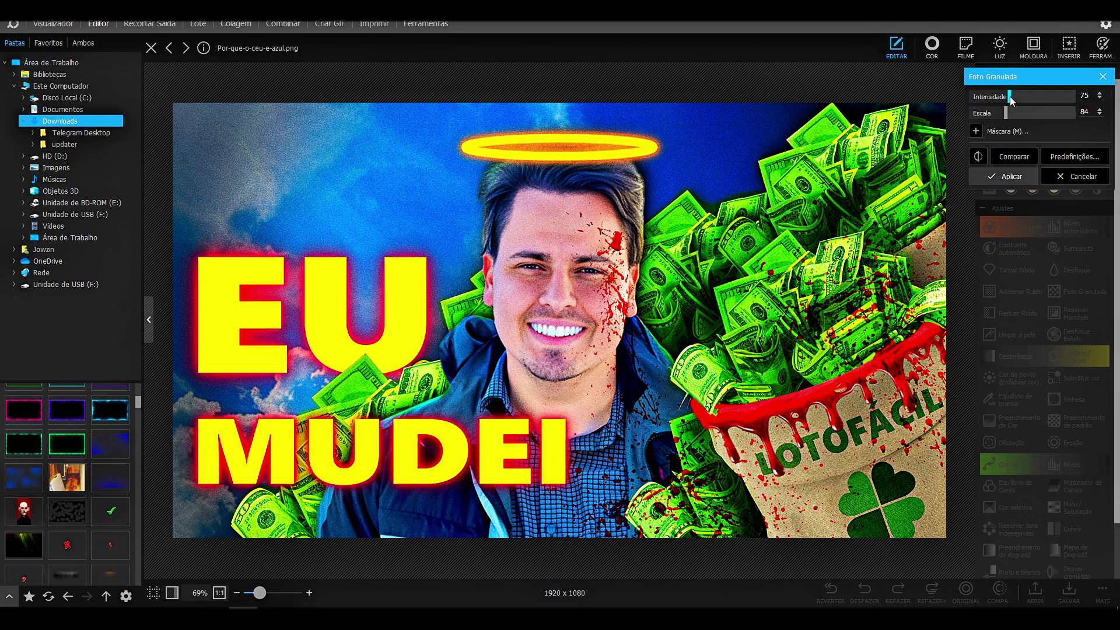
left_click_drag(1011, 99, 1017, 102)
left_click(1009, 178)
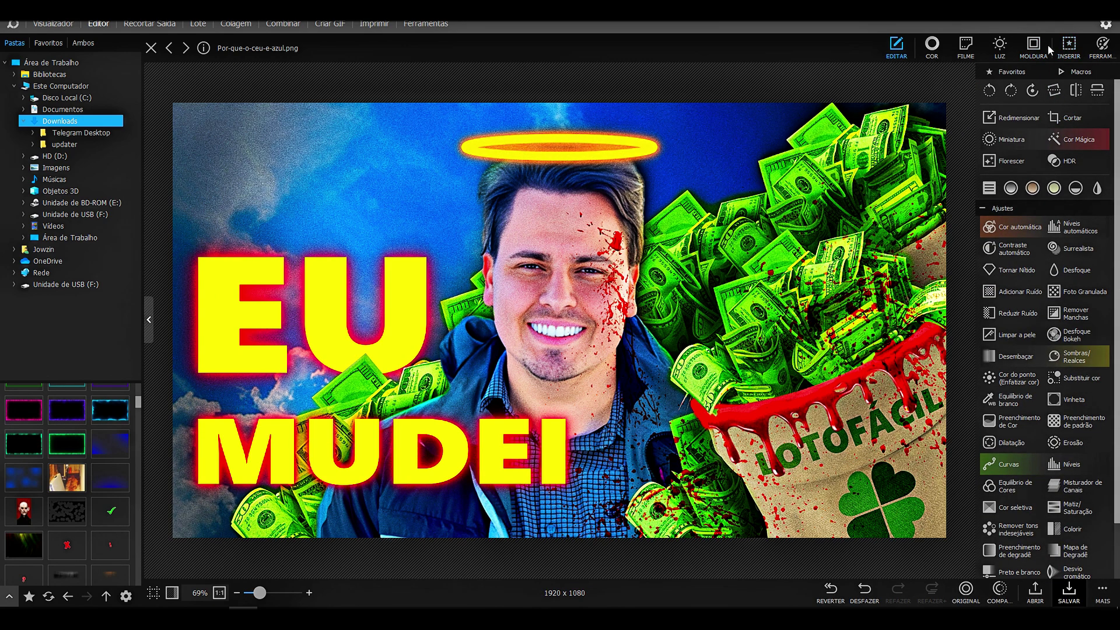
- Preview film filters such as Cinema, Provia, Cafeteria and Street Food on the thumbnail, and return to editing without applying one
left_click(966, 46)
left_click(1014, 143)
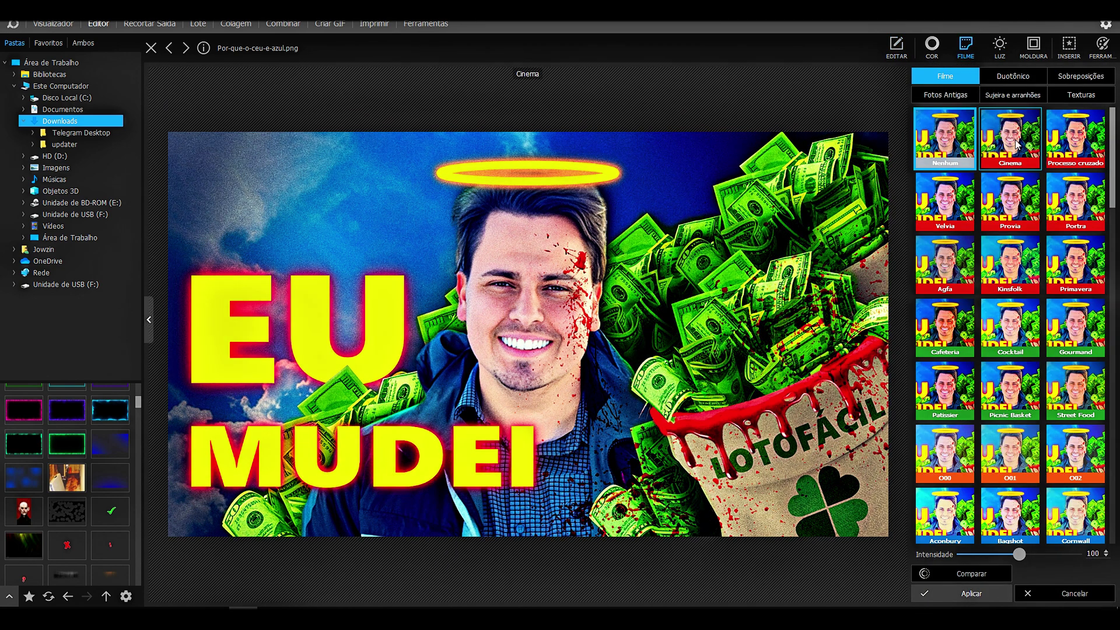
left_click(1076, 147)
left_click(1075, 187)
left_click(994, 203)
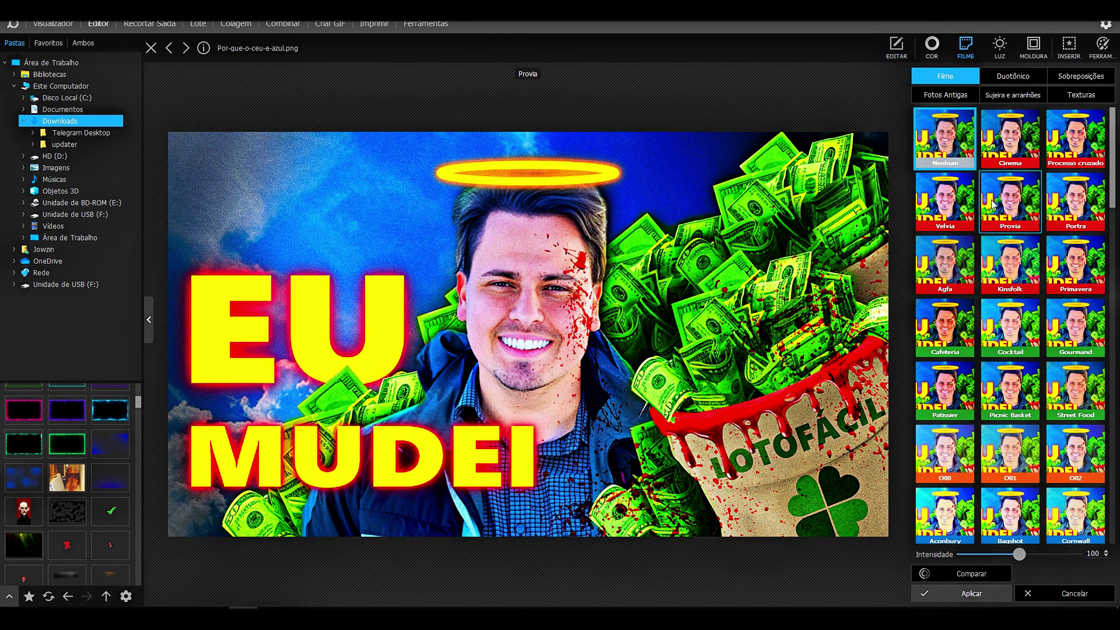
left_click(958, 201)
left_click(957, 258)
left_click(962, 315)
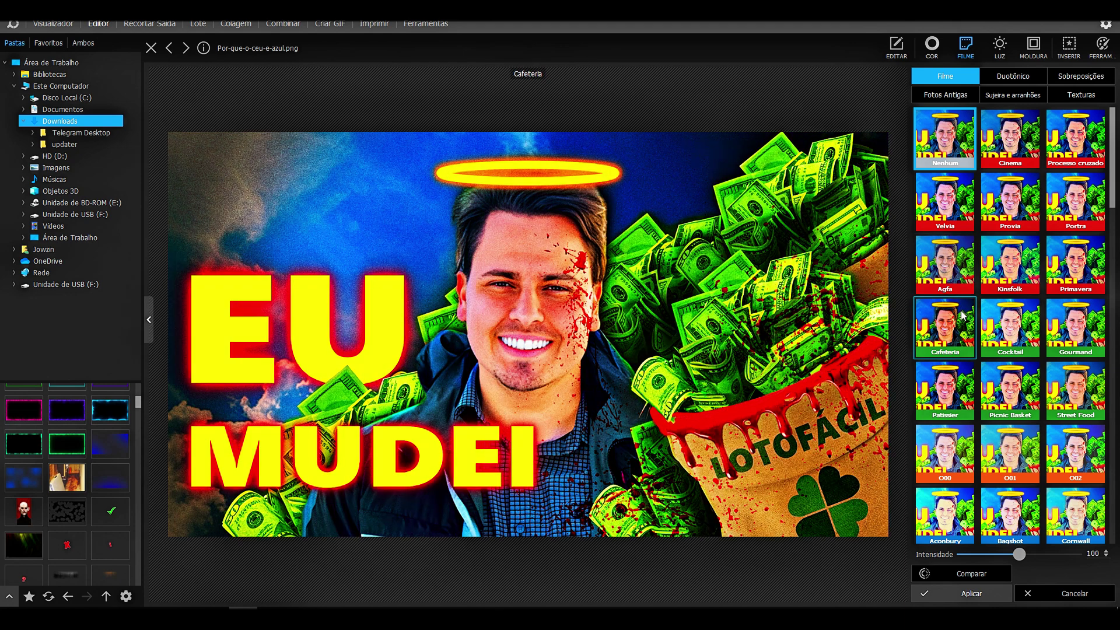
left_click(1012, 324)
left_click(1076, 329)
left_click(1052, 389)
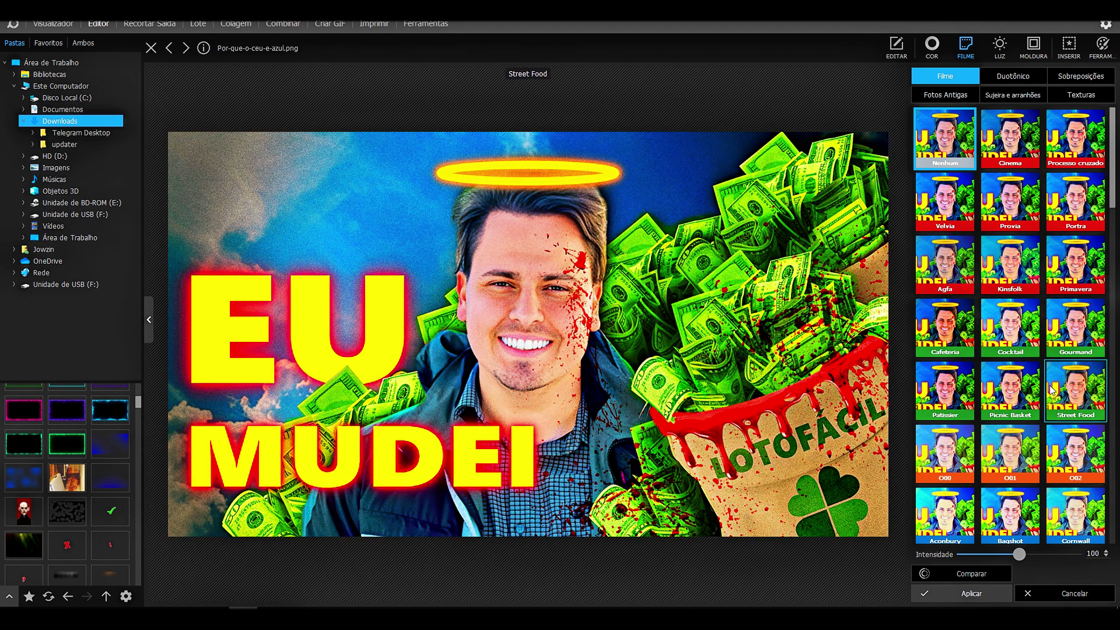
left_click(944, 390)
left_click(896, 46)
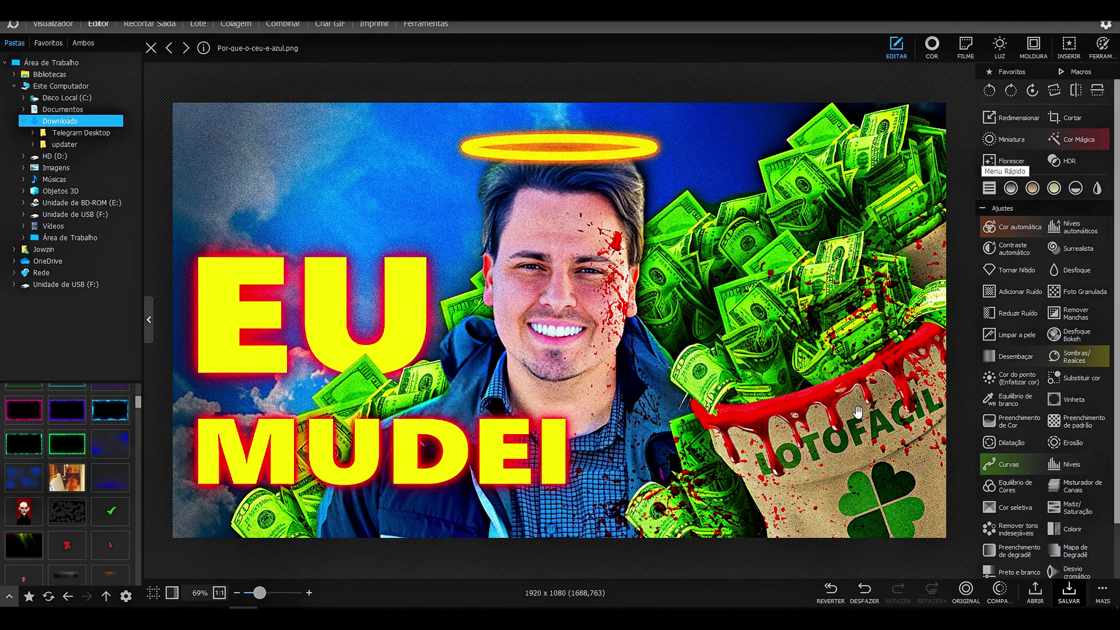
- Save the thumbnail to Downloads as a JPEG, naming it "tHUMB" plus the person's first name
left_click(1069, 592)
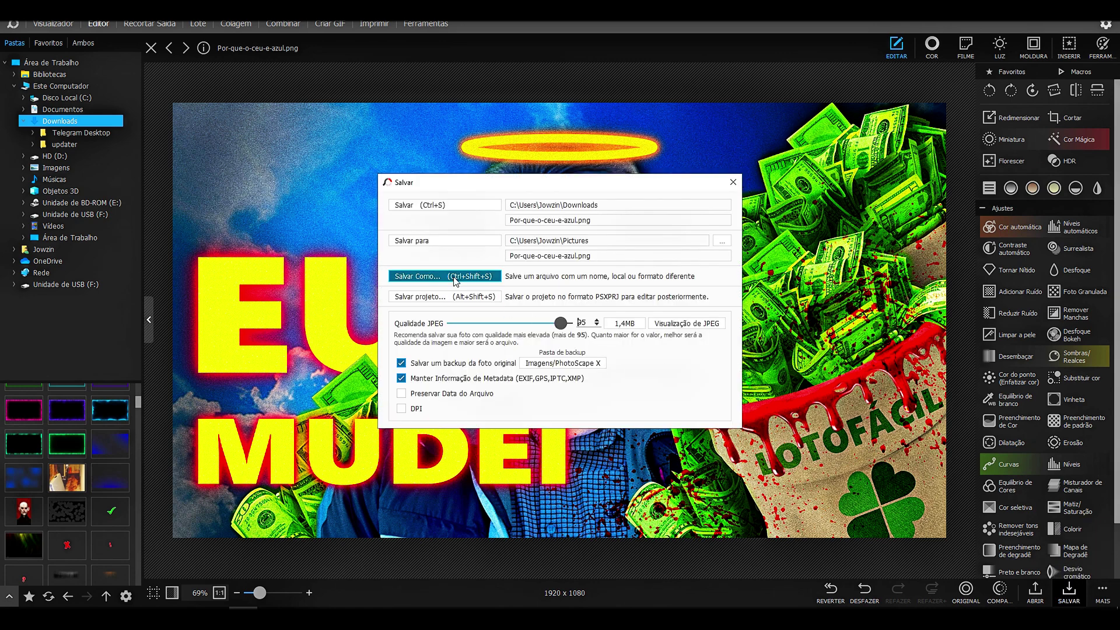
left_click(471, 292)
type("tHUMB DANIEL")
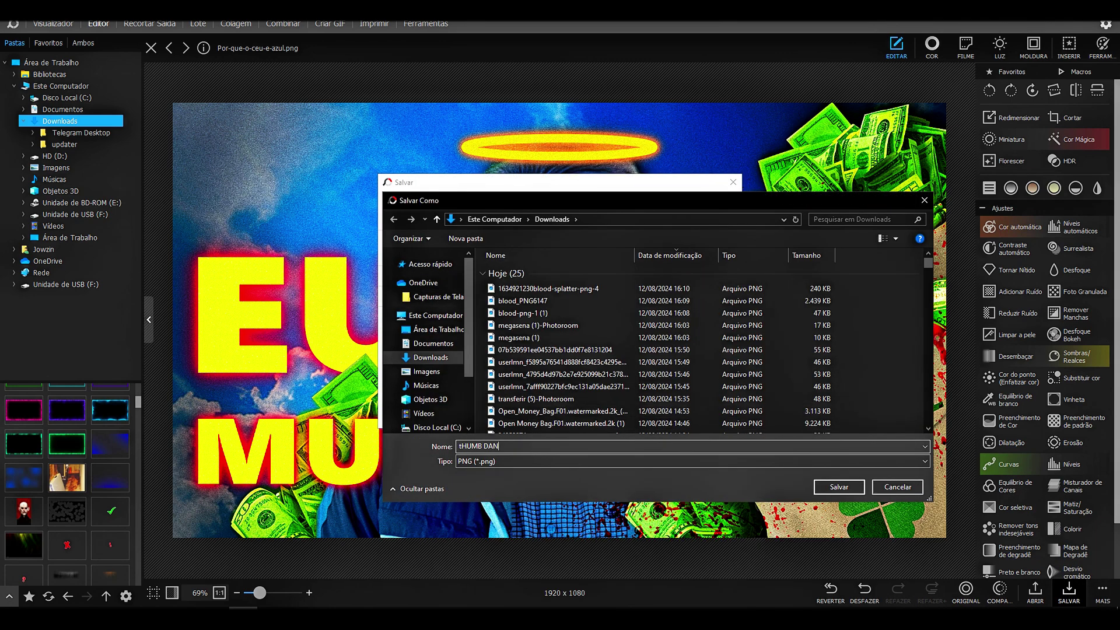
left_click(858, 465)
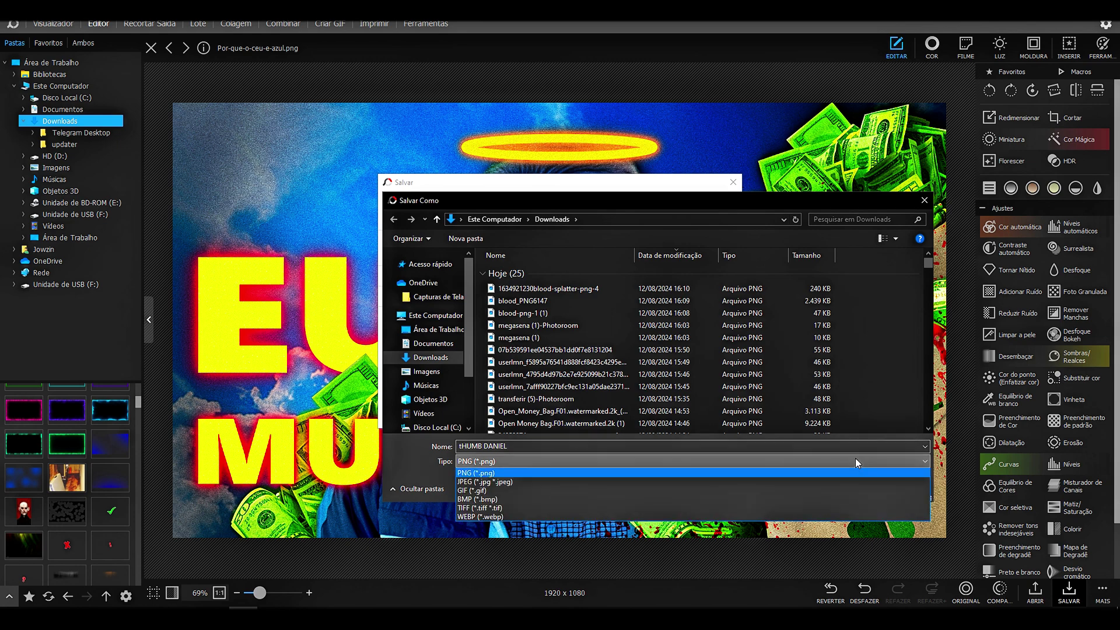
left_click(472, 482)
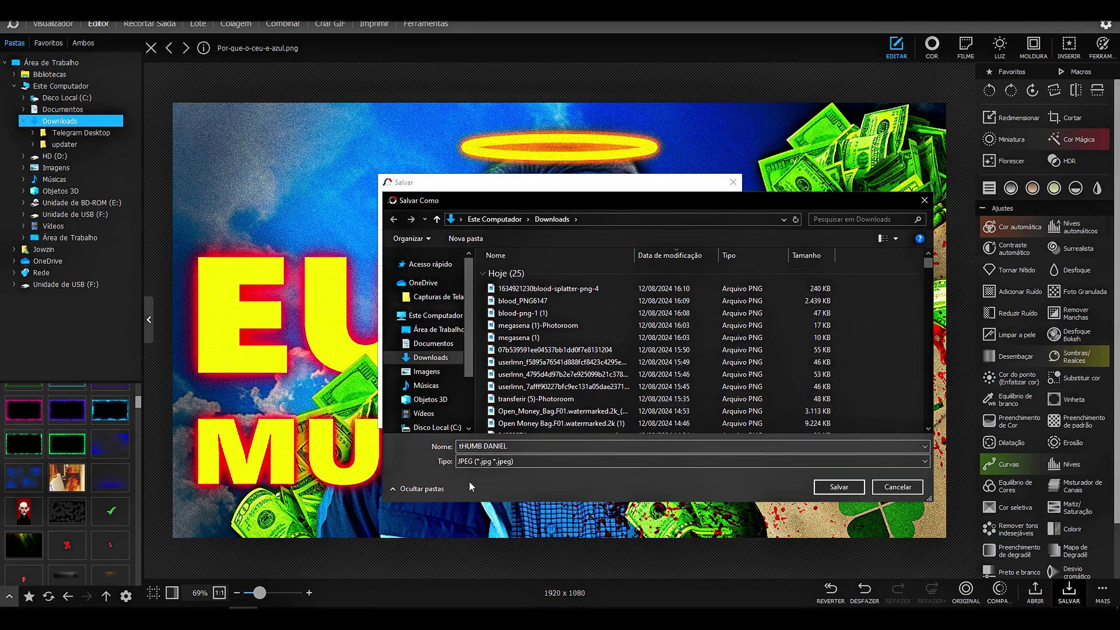
left_click(829, 488)
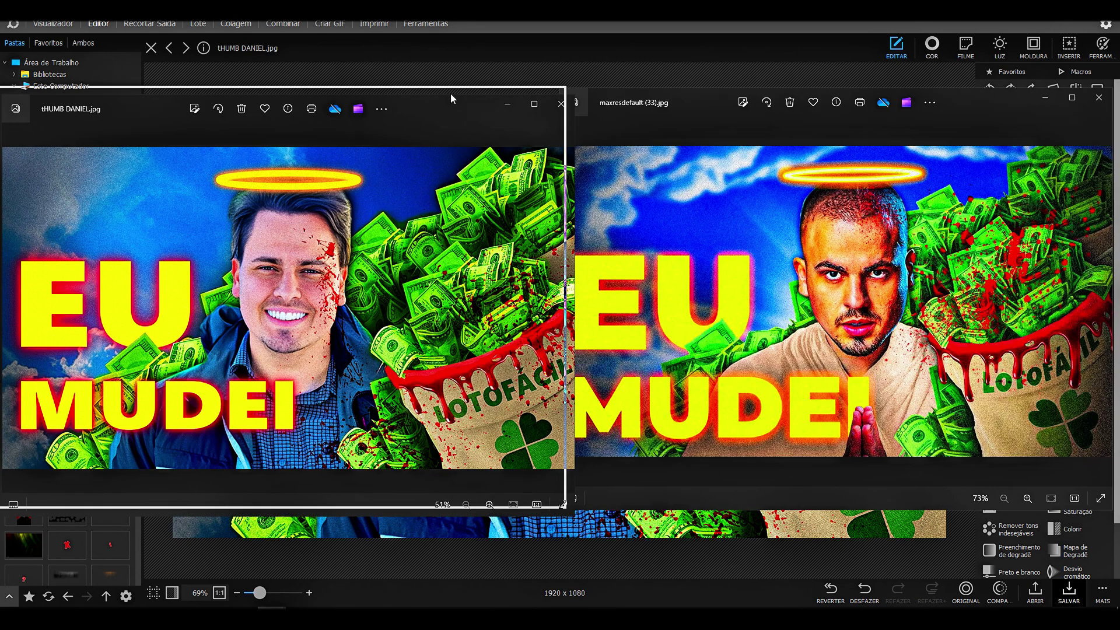
- Place the saved thumbnail and the reference image maxresdefault (33).jpg side by side to compare them
left_click_drag(451, 95, 449, 94)
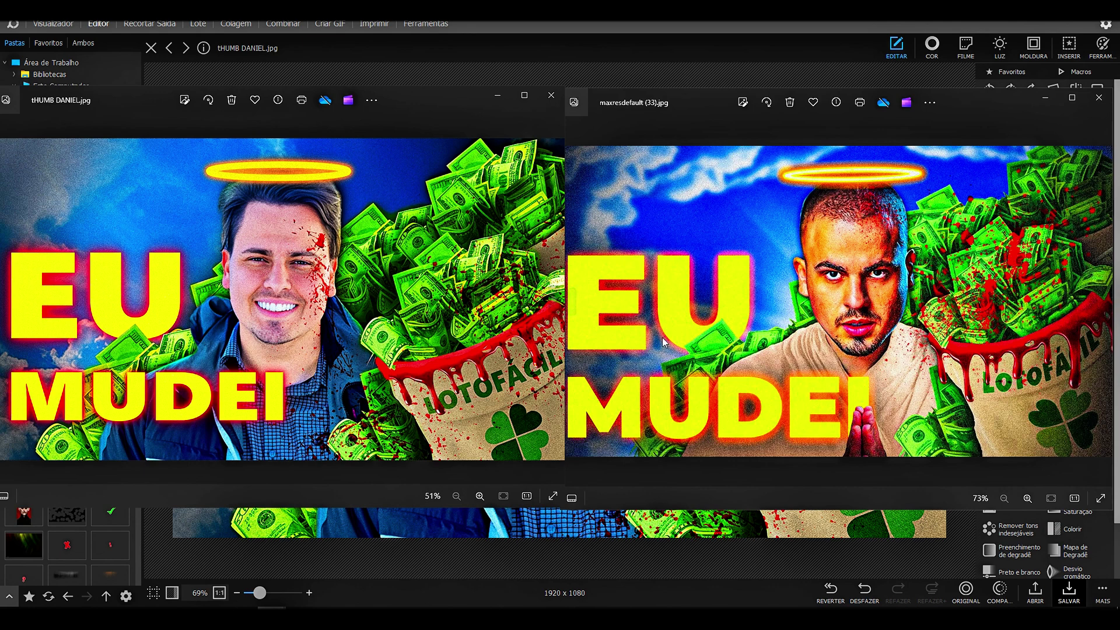
left_click(715, 91)
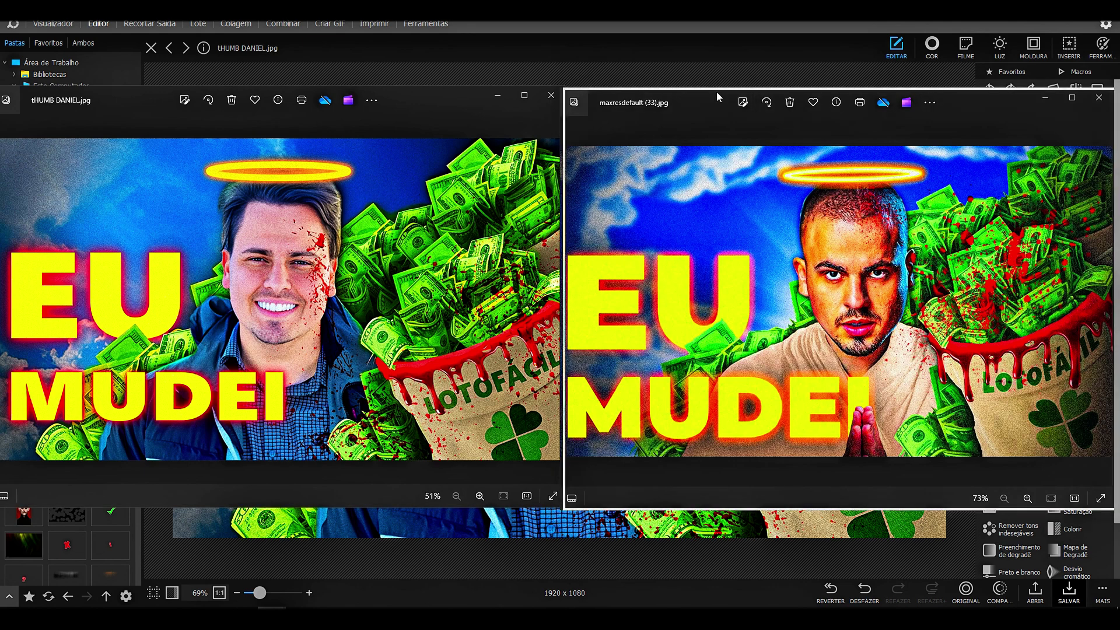
left_click(719, 90)
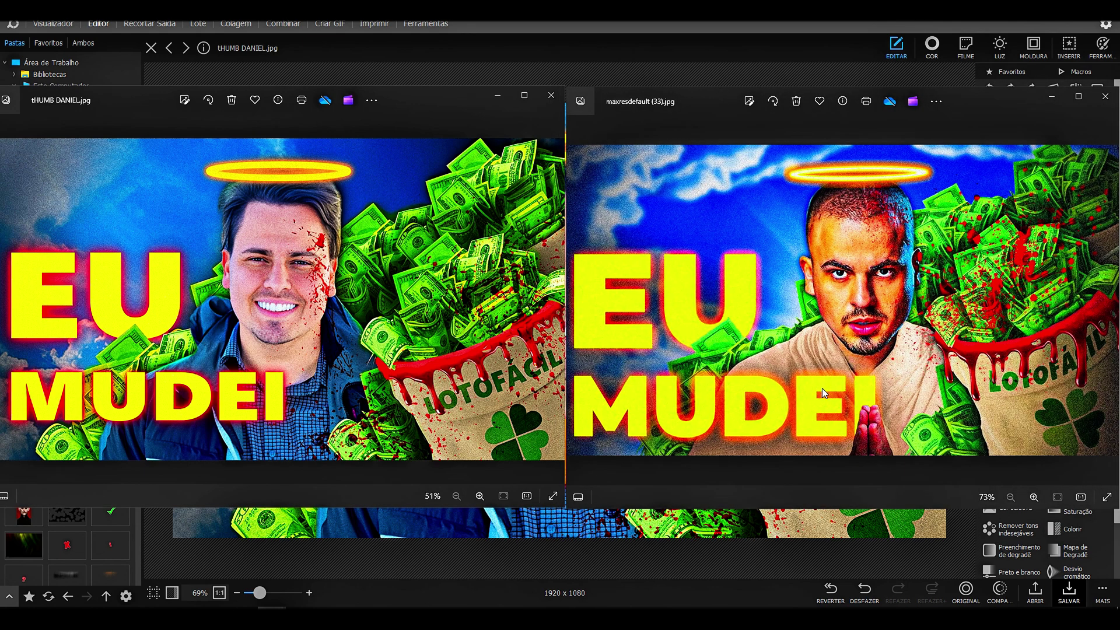